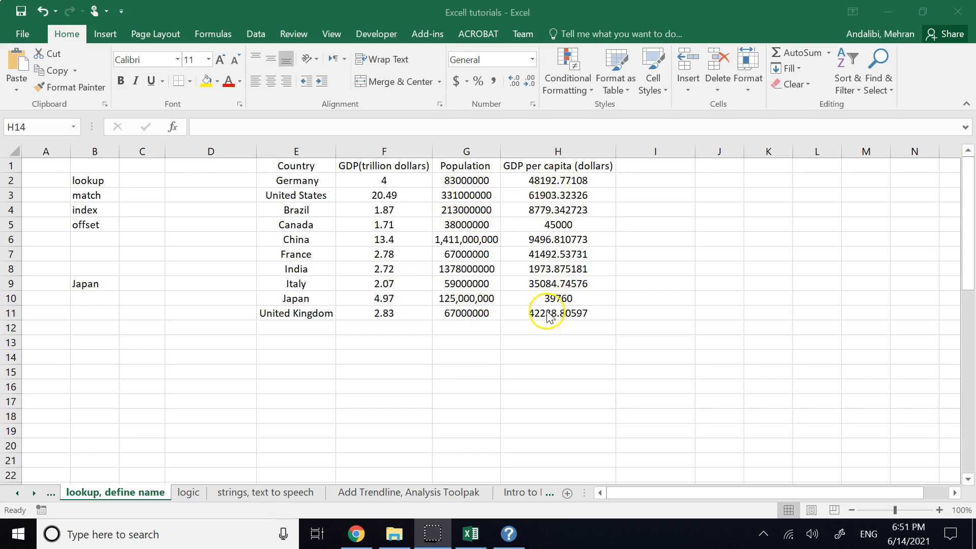
Clear the entry Japan from cell B9
left_click(195, 371)
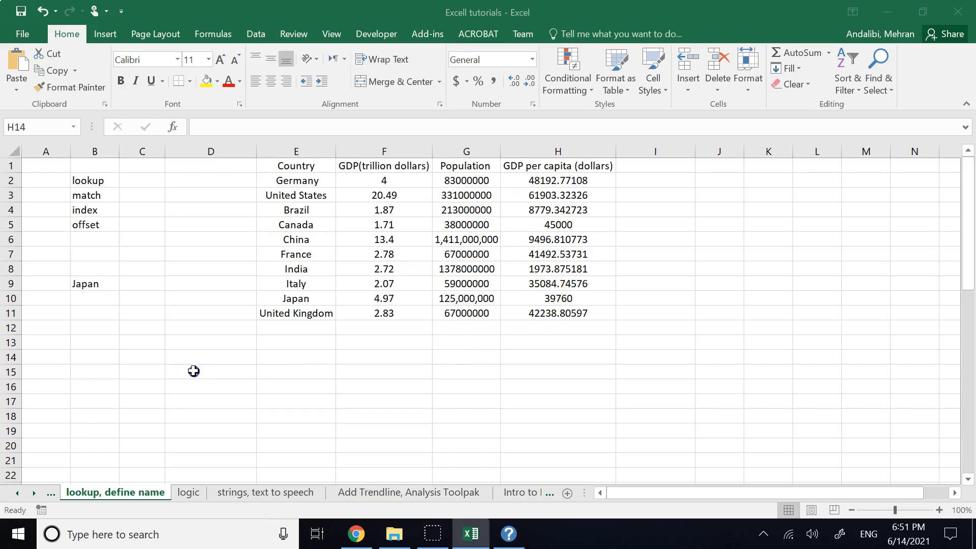
left_click(101, 285)
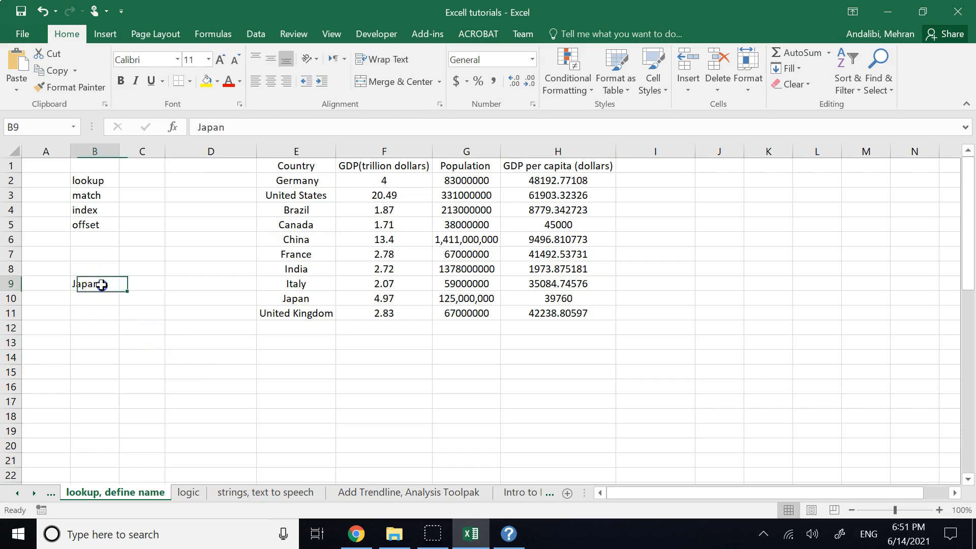
key("Delete")
left_click(129, 376)
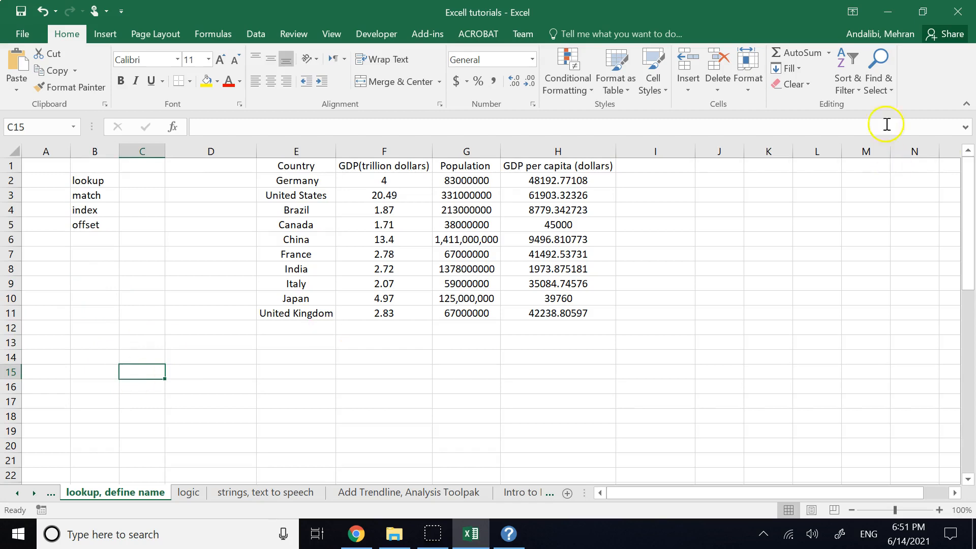
Search the sheet for Japan with Find, and close the search once its cell is located
left_click(882, 74)
left_click(883, 107)
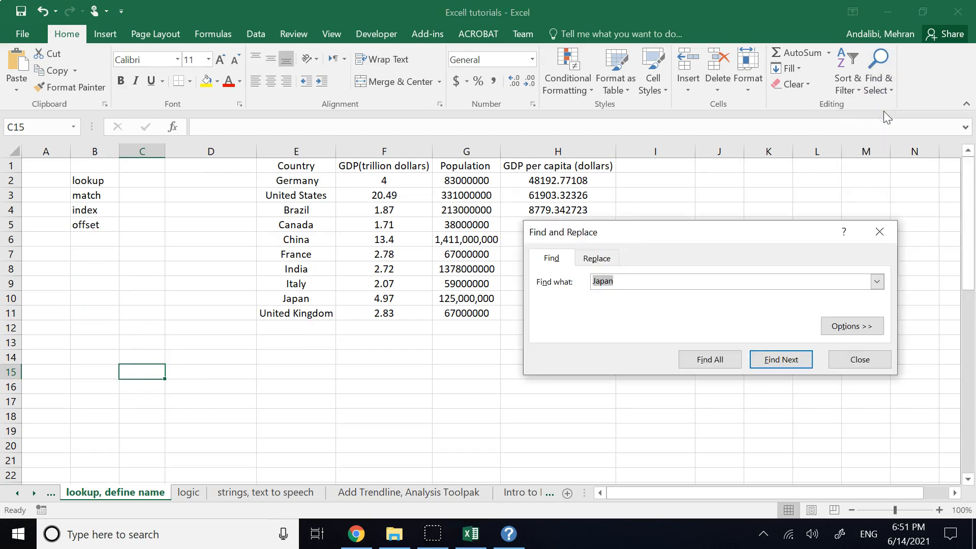
left_click(783, 365)
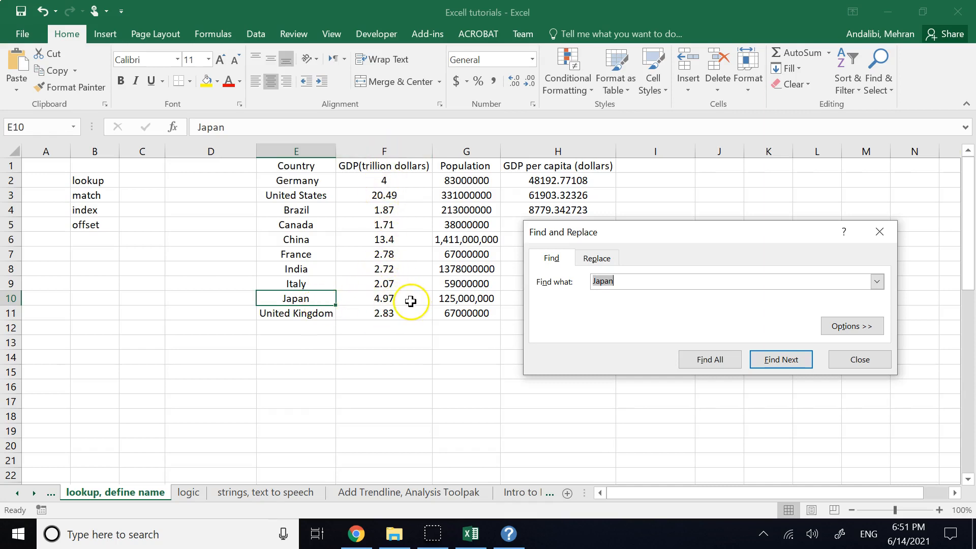
left_click(859, 359)
left_click(700, 347)
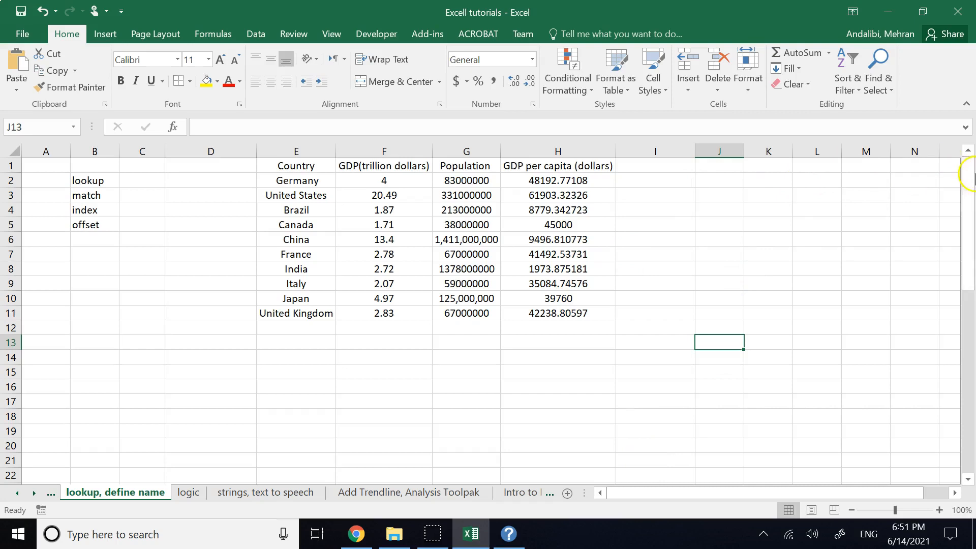
Look across the empty columns beyond the GDP table as far as column AF, and return to column A
left_click_drag(841, 492, 884, 493)
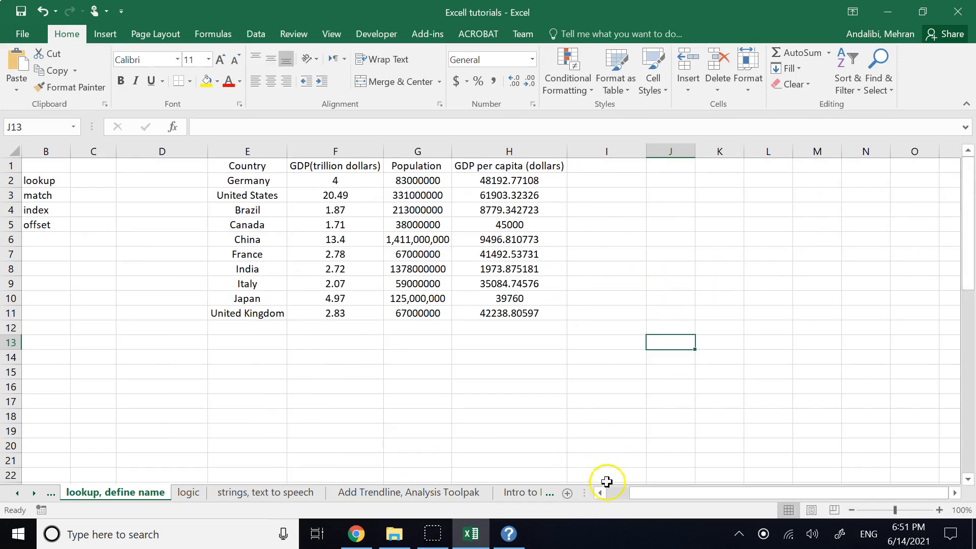
left_click(618, 494)
left_click(502, 418)
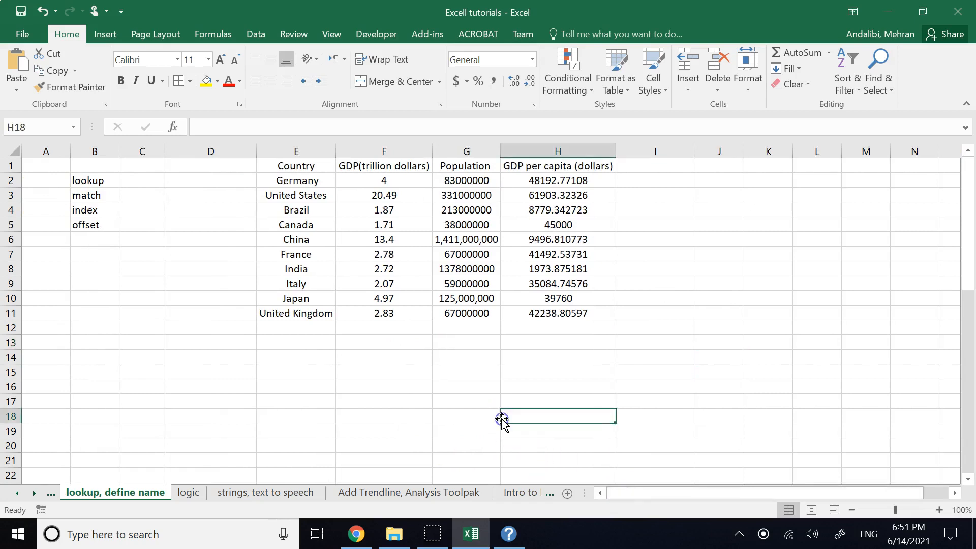
key("Right")
key("Right")
key("Right")
key("Right")
key("Right")
key("Right")
key("Right")
key("Right")
key("Right")
key("Right")
key("Right")
key("Right")
key("Right")
key("Right")
key("Right")
key("Right")
key("Right")
key("Right")
key("Right")
key("Right")
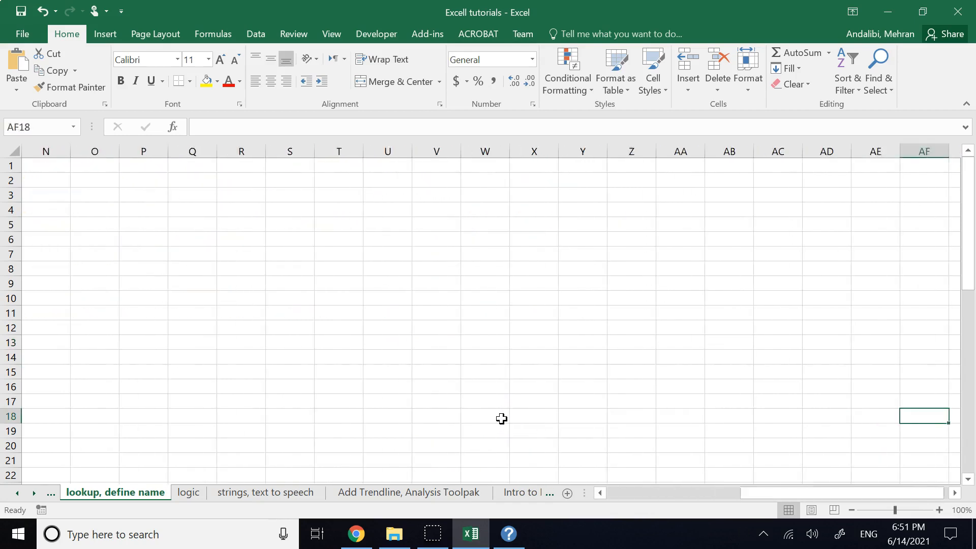
key("Left")
key("Left")
key("Left")
key("Left")
key("Left")
key("Left")
key("Left")
key("Left")
key("Left")
key("Left")
key("Left")
key("Left")
key("Left")
key("Left")
key("Left")
key("Left")
key("Left")
key("Left")
key("Left")
key("Left")
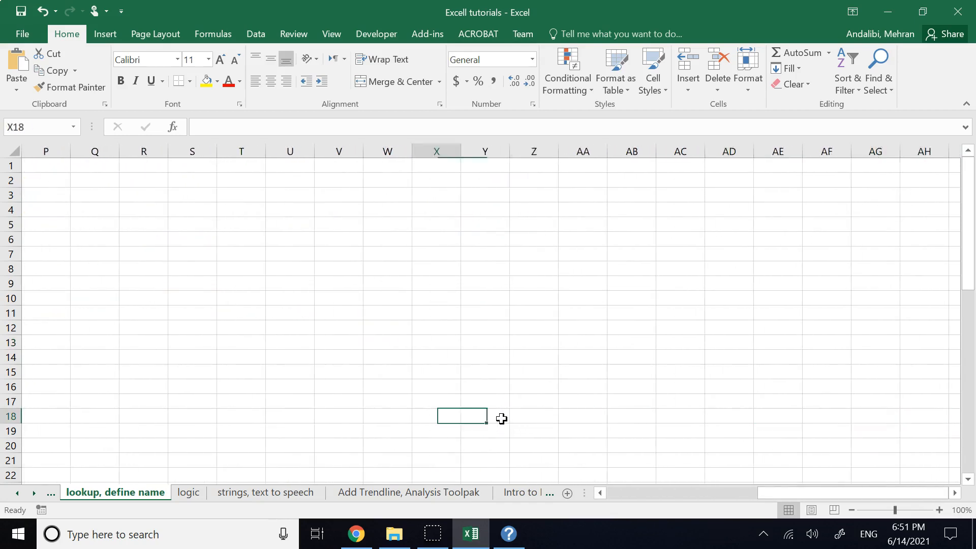
key("Left")
key("Left")
key("Left")
key("Left")
key("Left")
key("Left")
key("Left")
key("Left")
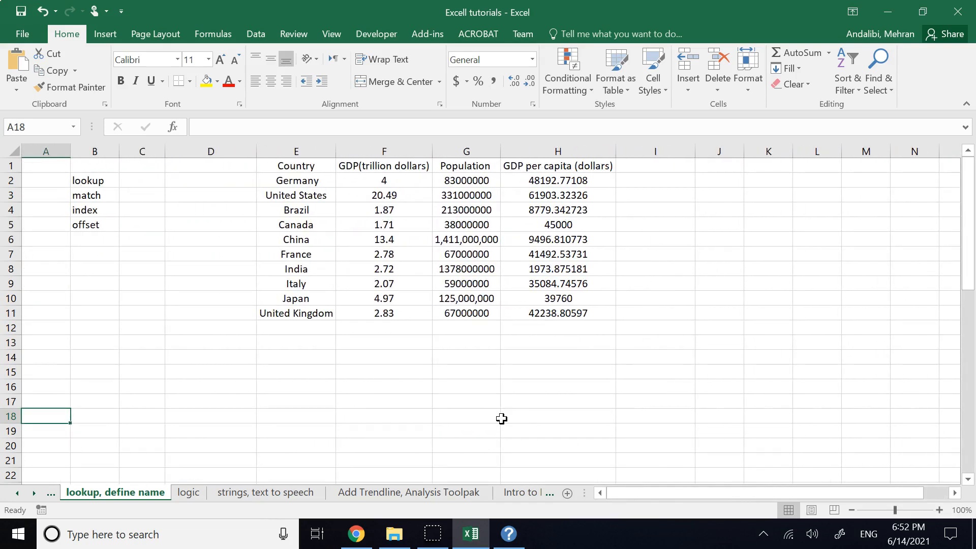
Enter a MATCH formula in C15 with unquoted Japan as lookup value and the countries range E2:E11 as lookup array
left_click(132, 371)
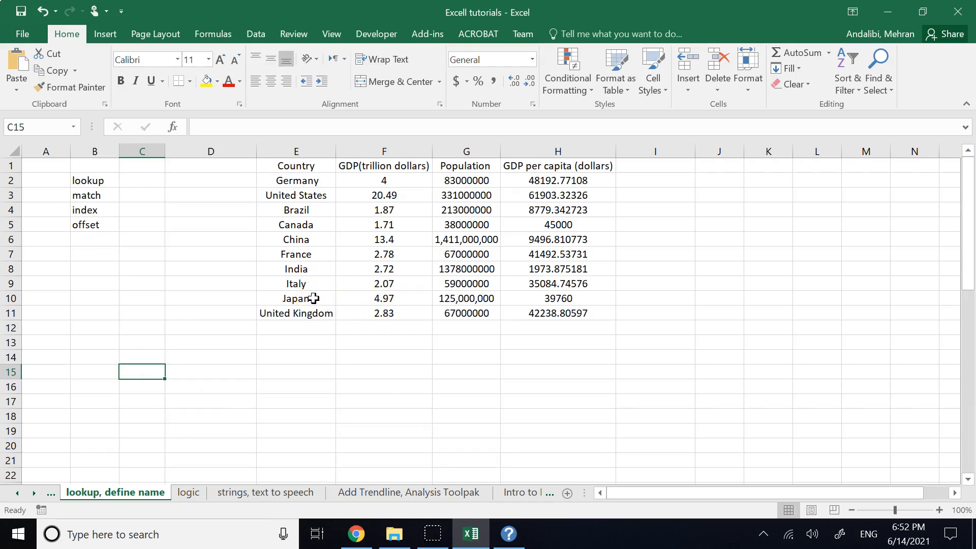
left_click(198, 376)
left_click(147, 375)
type("m")
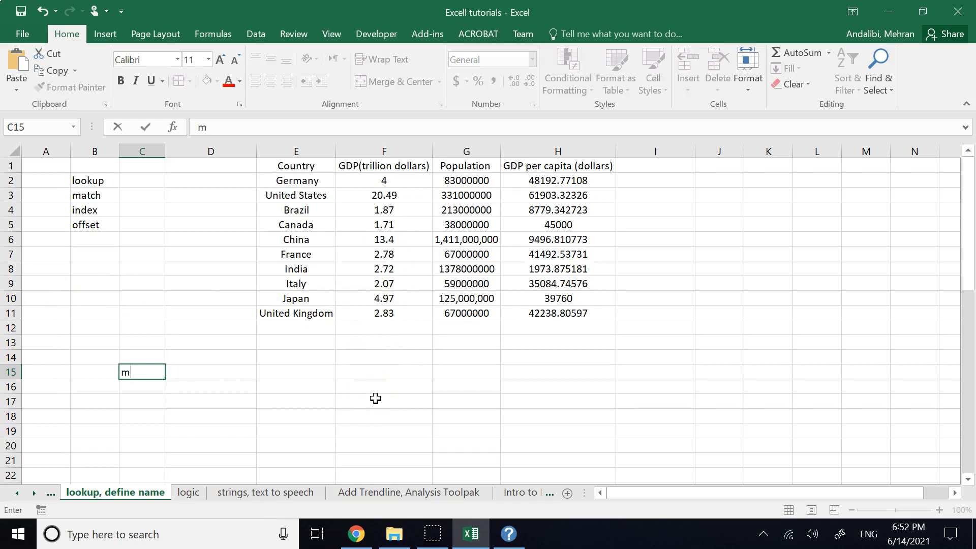
type("=match")
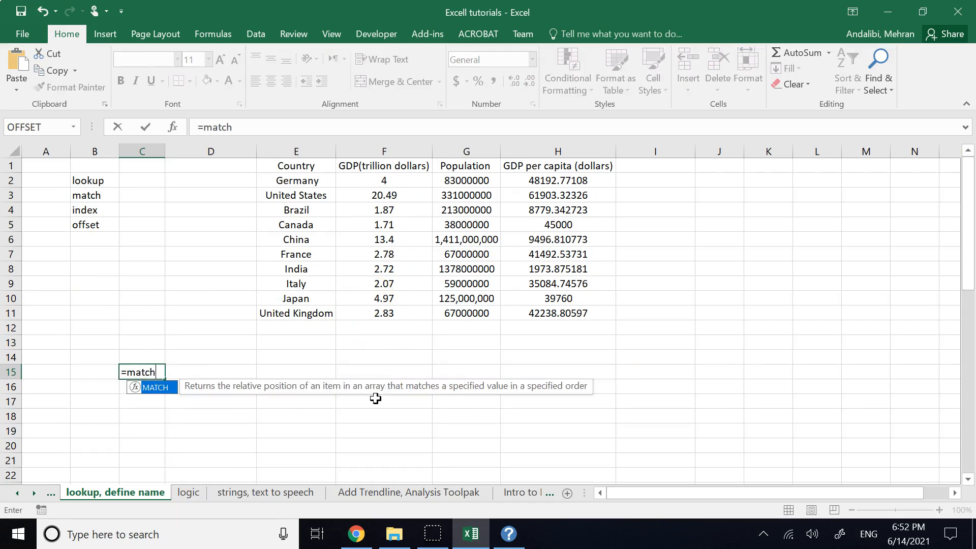
double_click(156, 389)
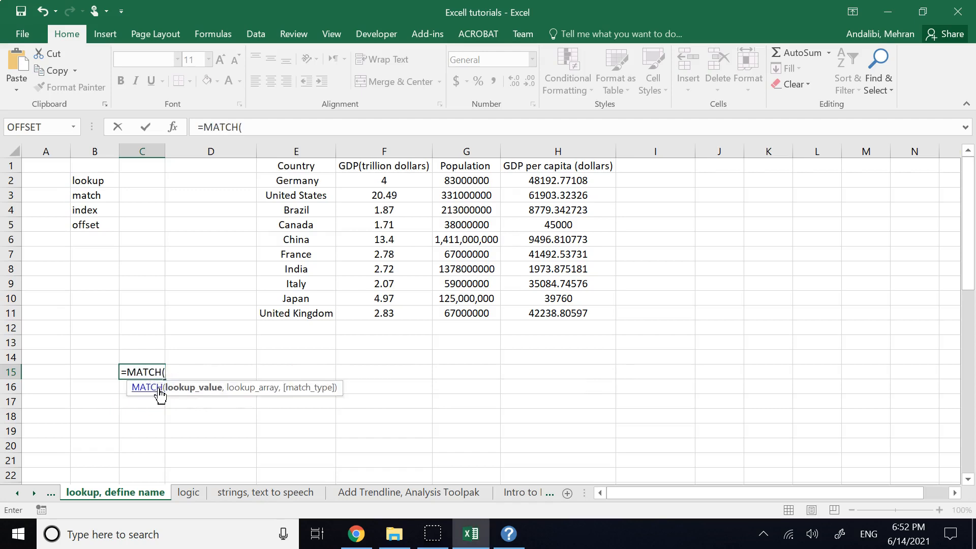
left_click(102, 329)
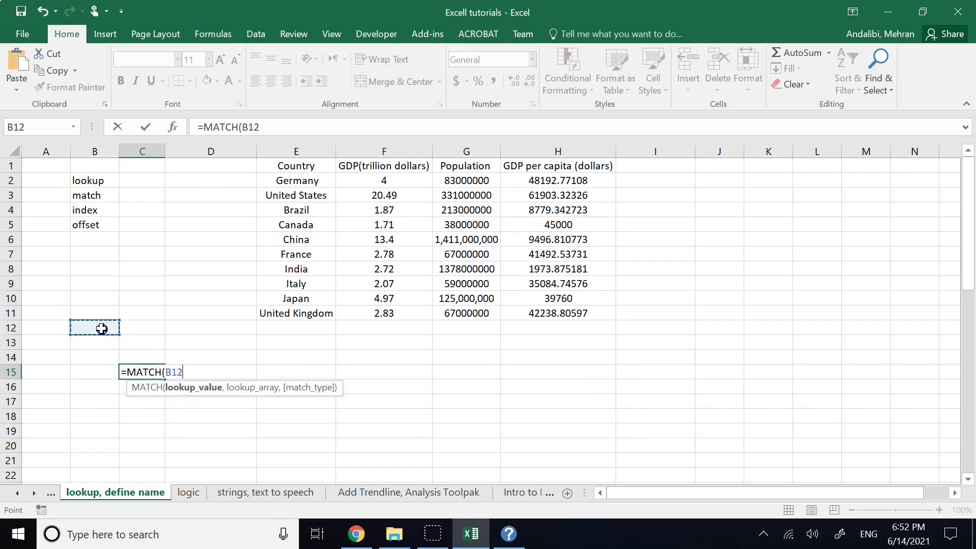
key("BackSpace")
key("BackSpace")
key("BackSpace")
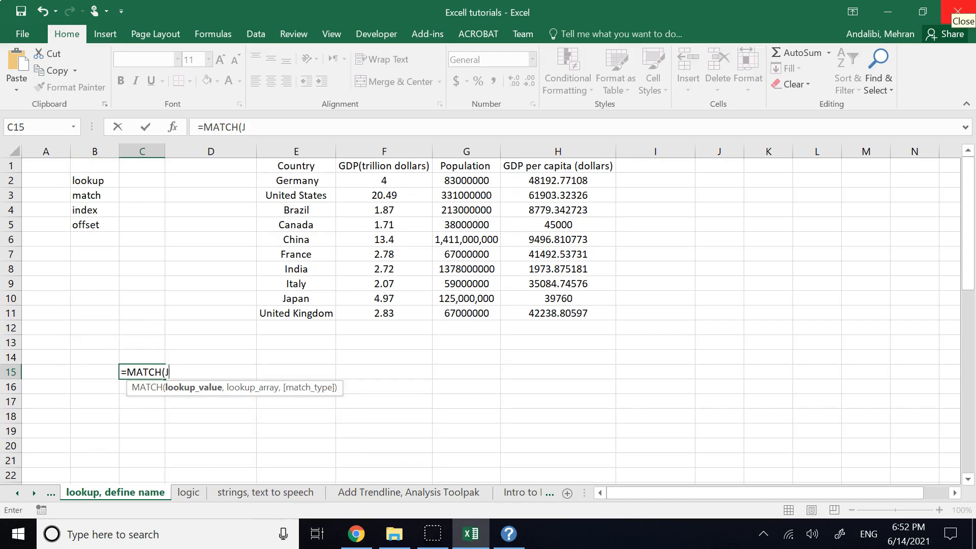
type("Japan,")
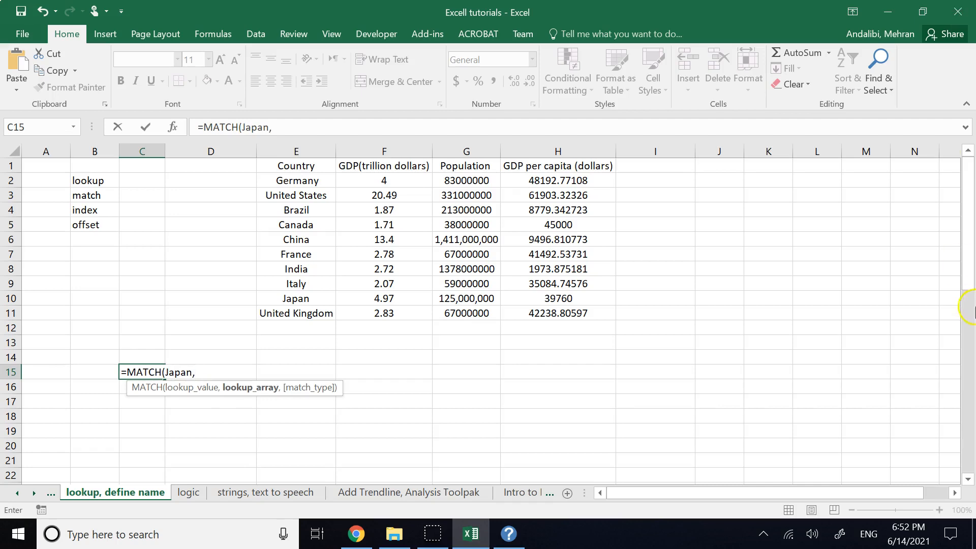
left_click_drag(287, 179, 290, 310)
key("Return")
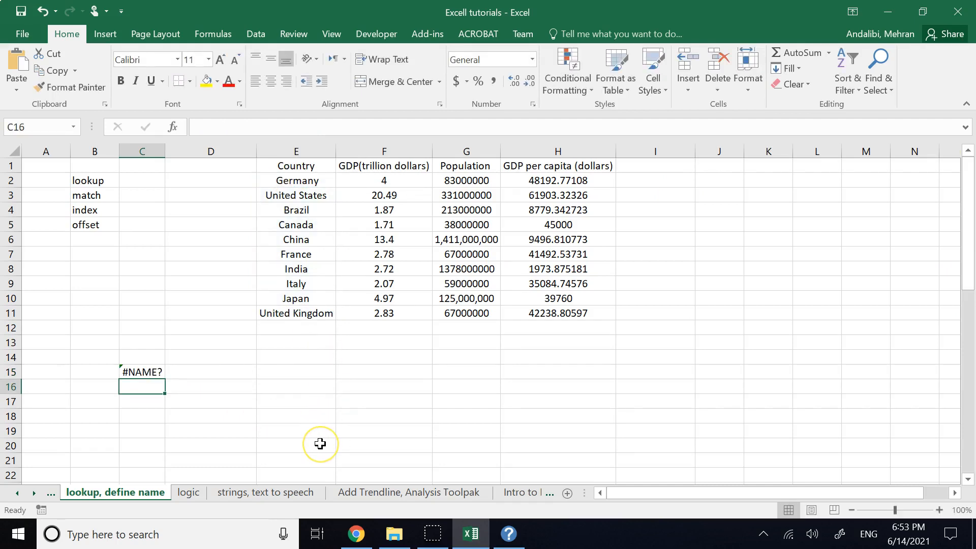
left_click(141, 372)
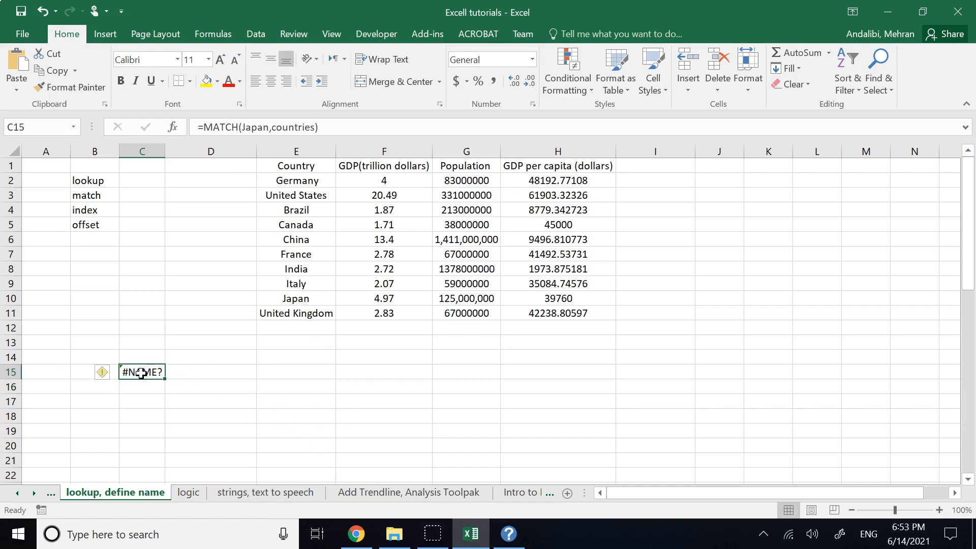
left_click(269, 127)
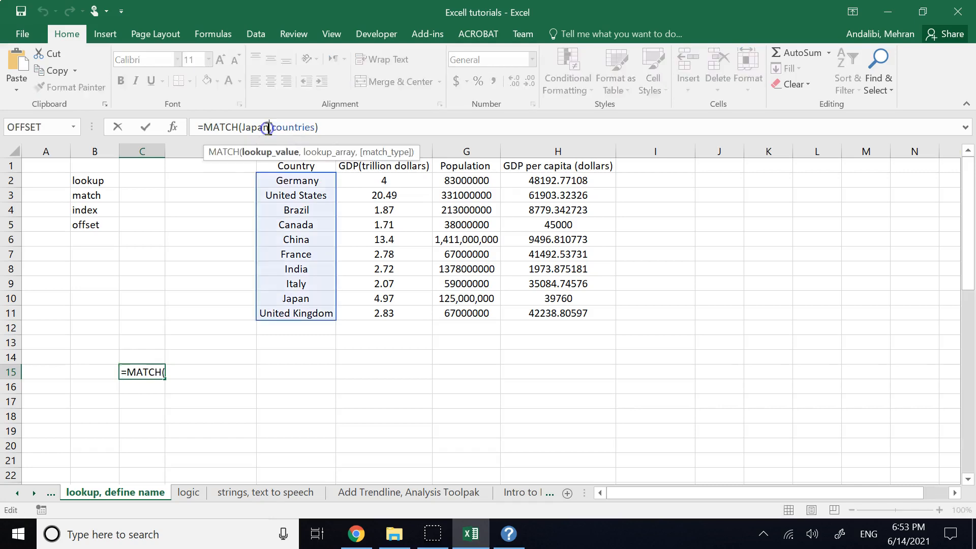
key("BackSpace")
key("BackSpace")
key("BackSpace")
key("BackSpace")
key("BackSpace")
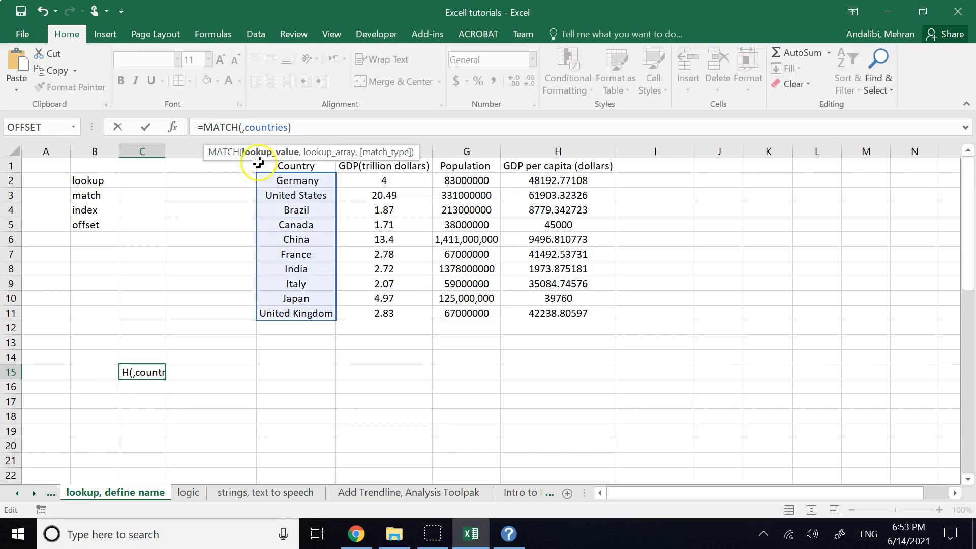
key("Escape")
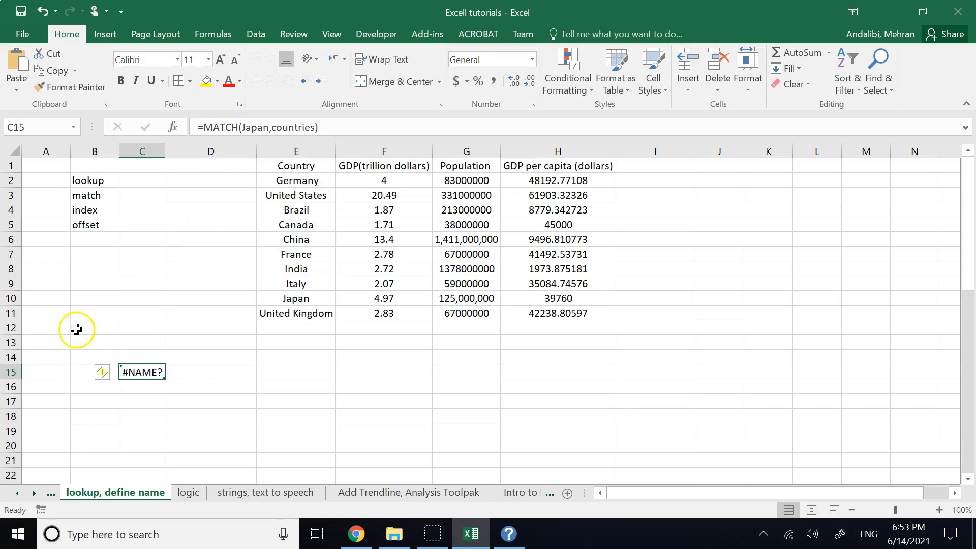
Enter Japan in cell A12
left_click(61, 329)
type("Japan")
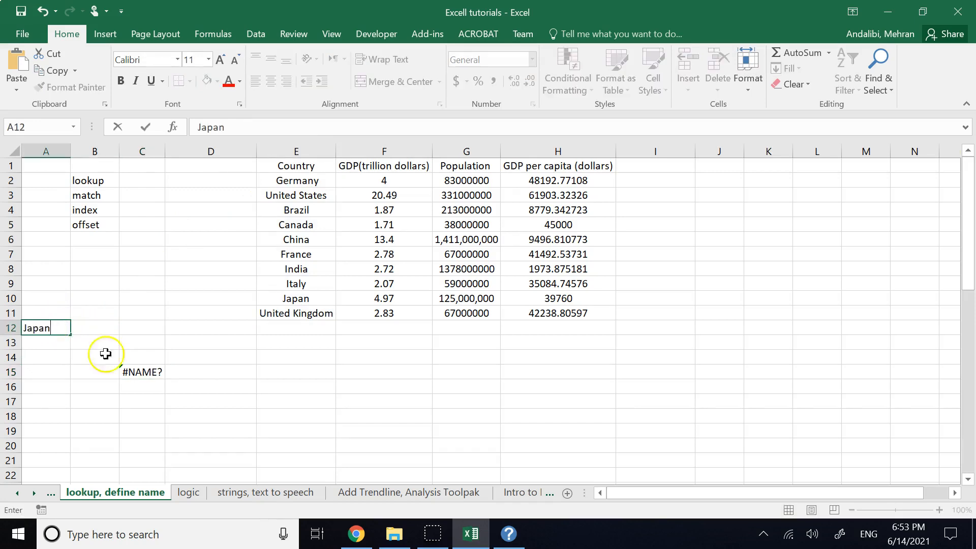
left_click(189, 399)
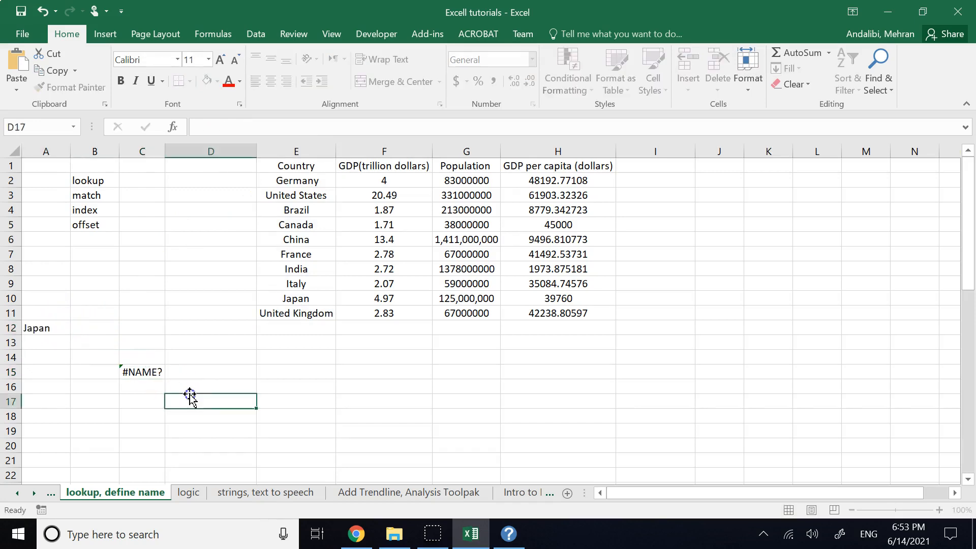
Replace the lookup value in C15's MATCH formula with a reference to A12, making it =MATCH(A12,countries)
left_click(163, 371)
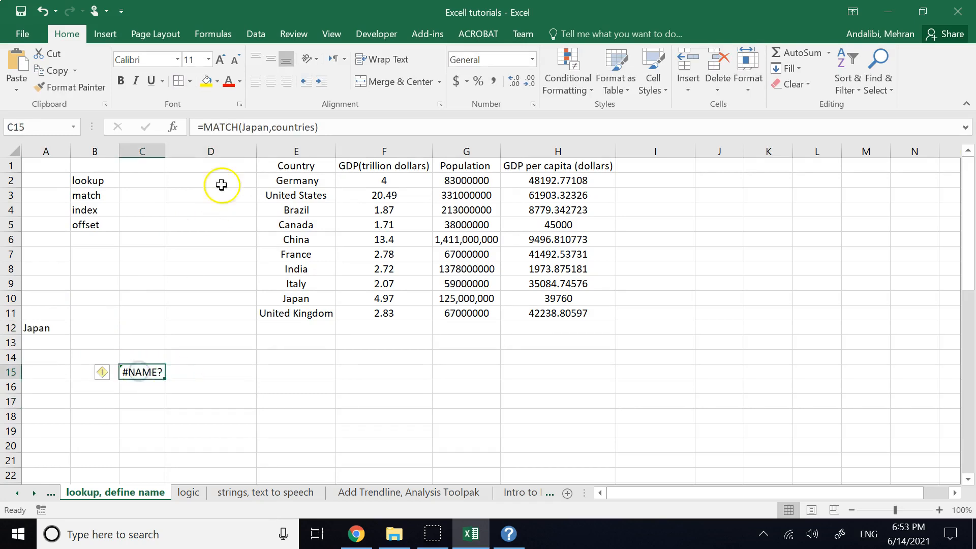
double_click(268, 127)
key("BackSpace")
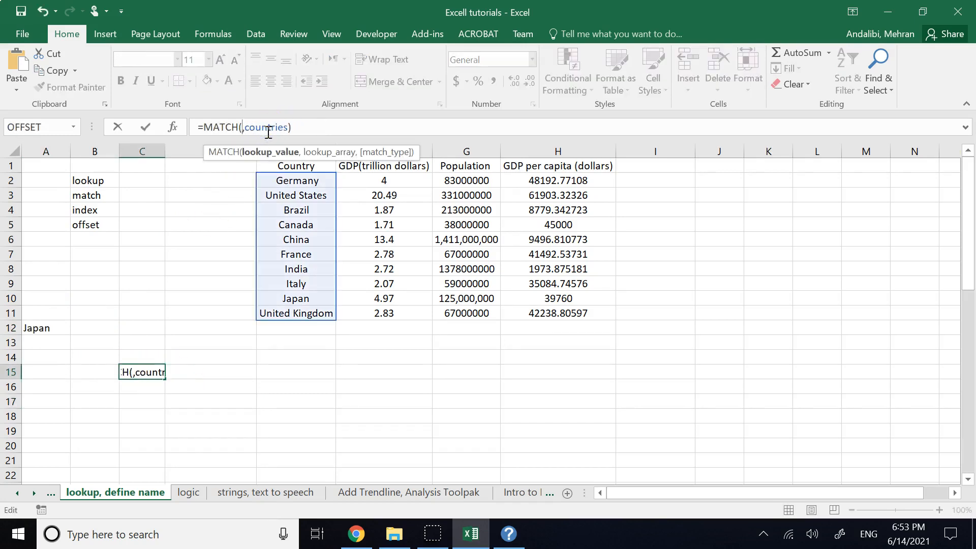
left_click(40, 329)
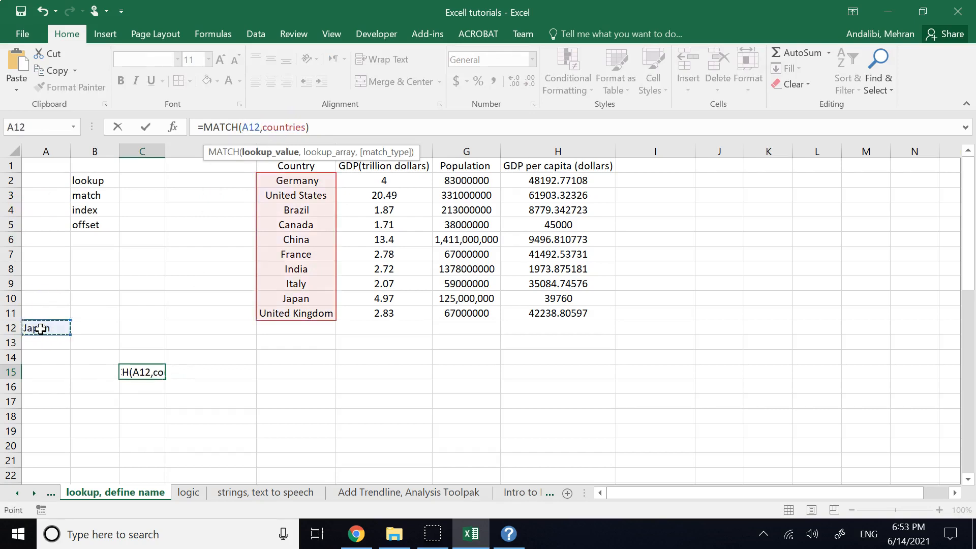
left_click(361, 127)
key("Return")
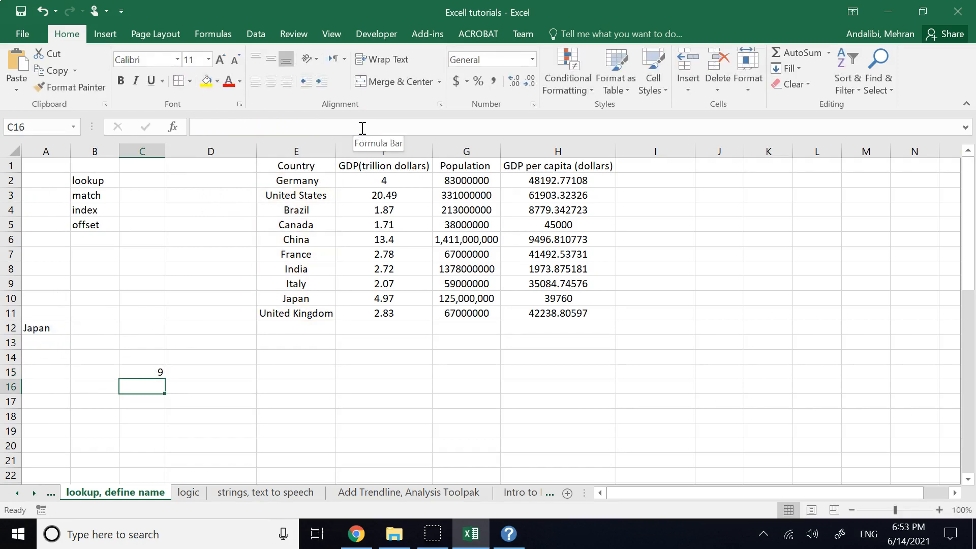
Review the MATCH formula in C15 against the country list in E2:E11
left_click(149, 368)
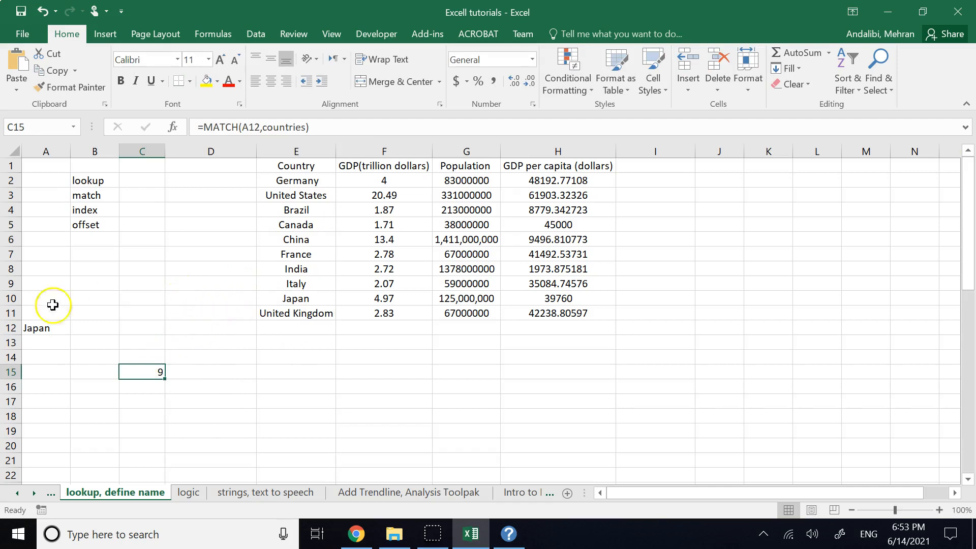
left_click(23, 300)
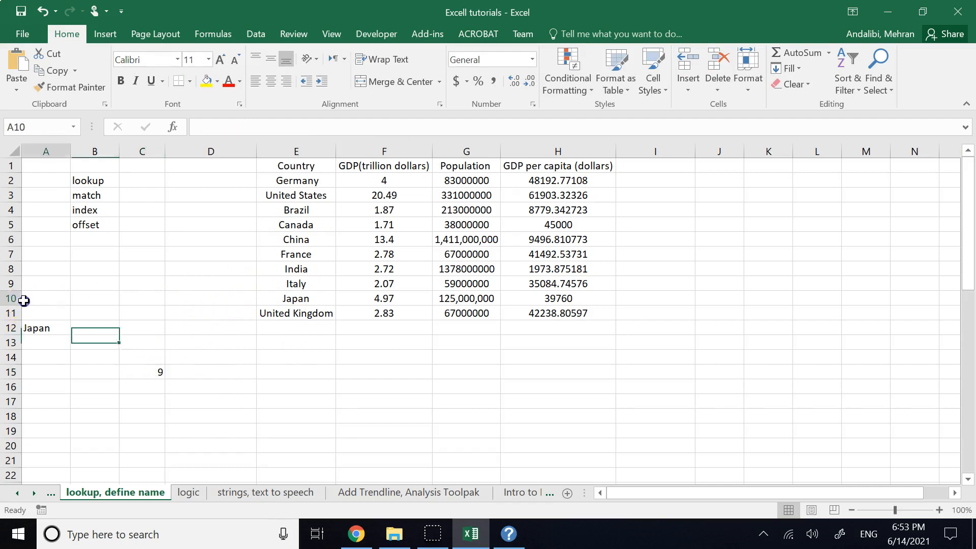
left_click(135, 370)
left_click(248, 387)
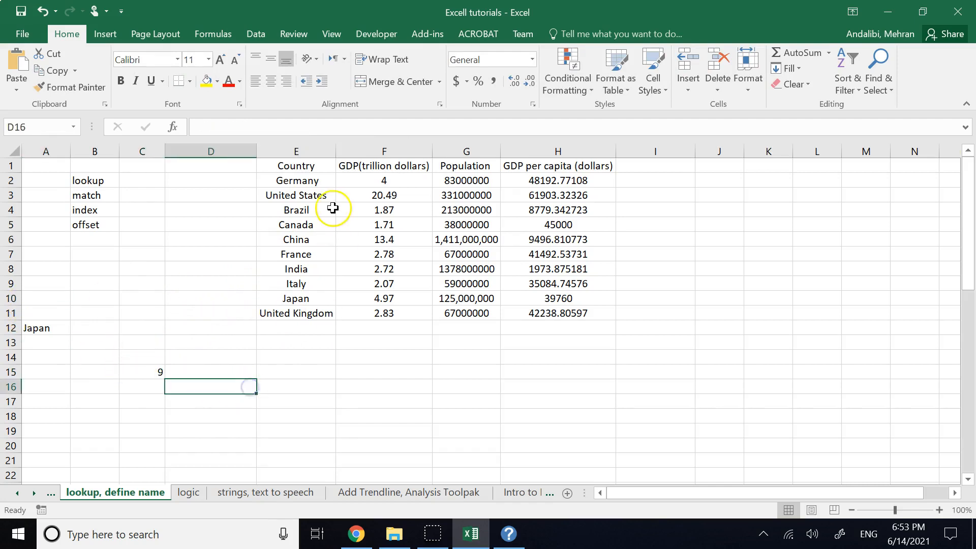
left_click_drag(306, 182, 310, 312)
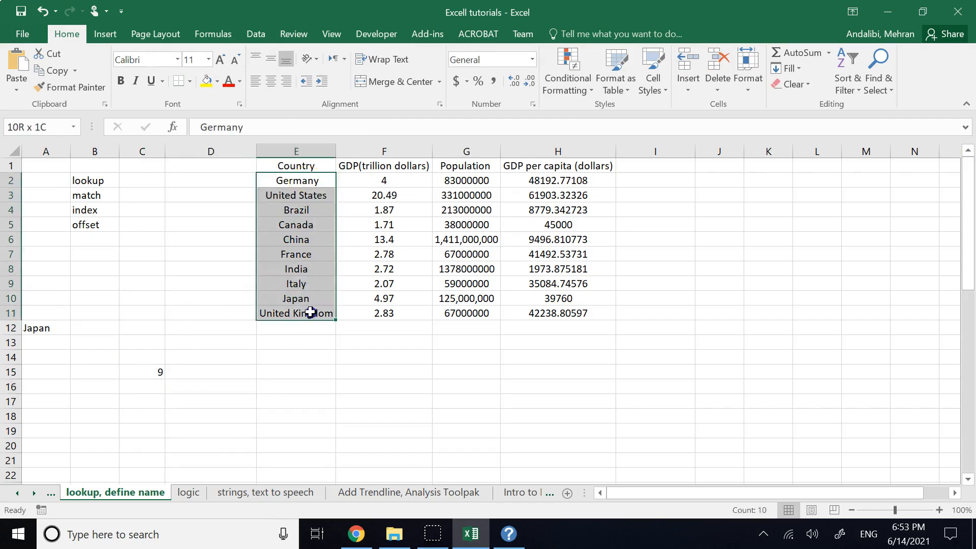
left_click(303, 357)
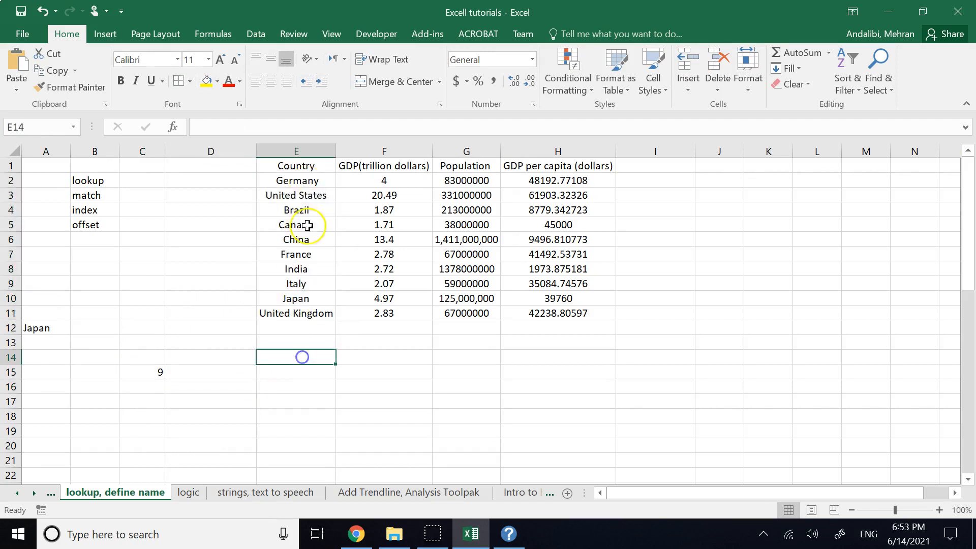
left_click(311, 164)
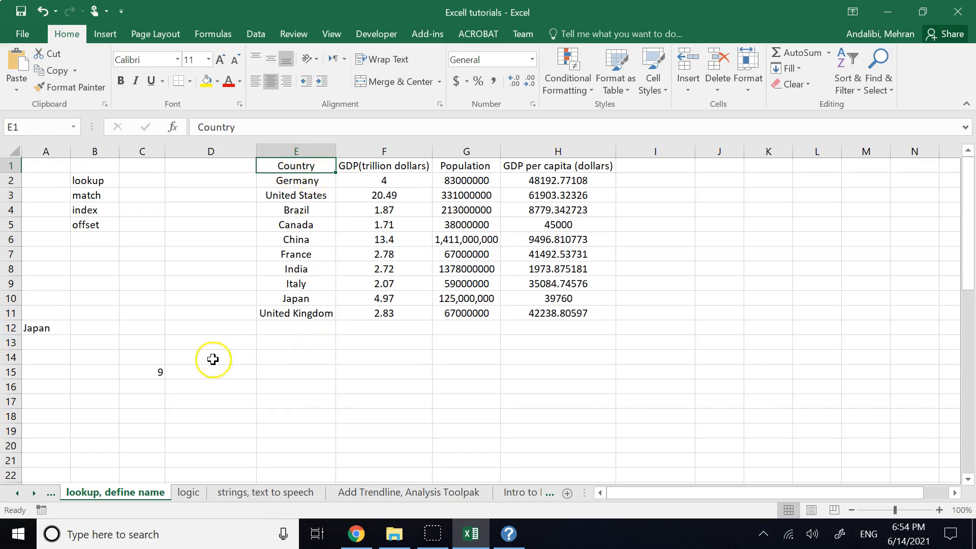
Replace the named countries range in C15's MATCH formula with E1:E11, making it =MATCH(A12,E1:E11)
left_click(144, 371)
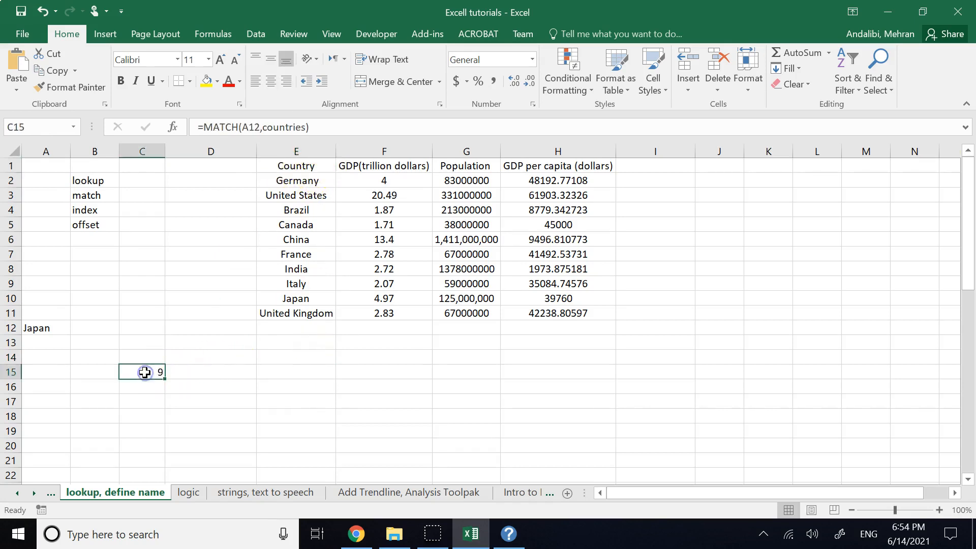
left_click(279, 124)
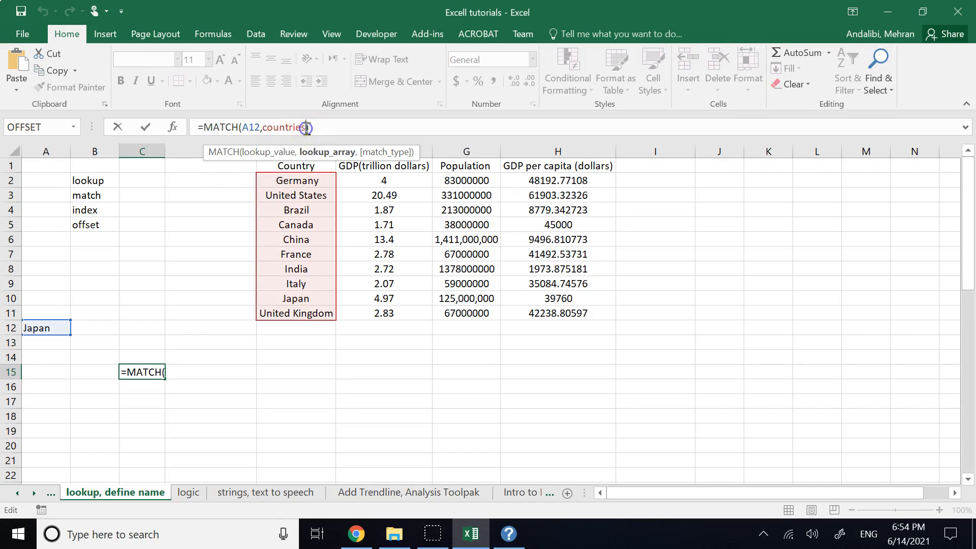
key("BackSpace")
key("BackSpace")
key("BackSpace")
key("BackSpace")
key("BackSpace")
key("BackSpace")
key("BackSpace")
key("BackSpace")
key("BackSpace")
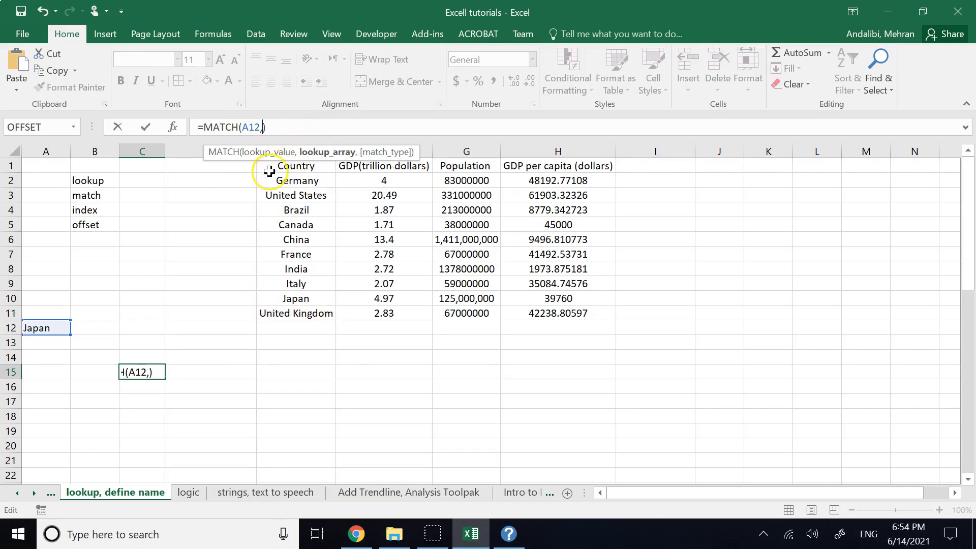
left_click_drag(274, 166, 279, 312)
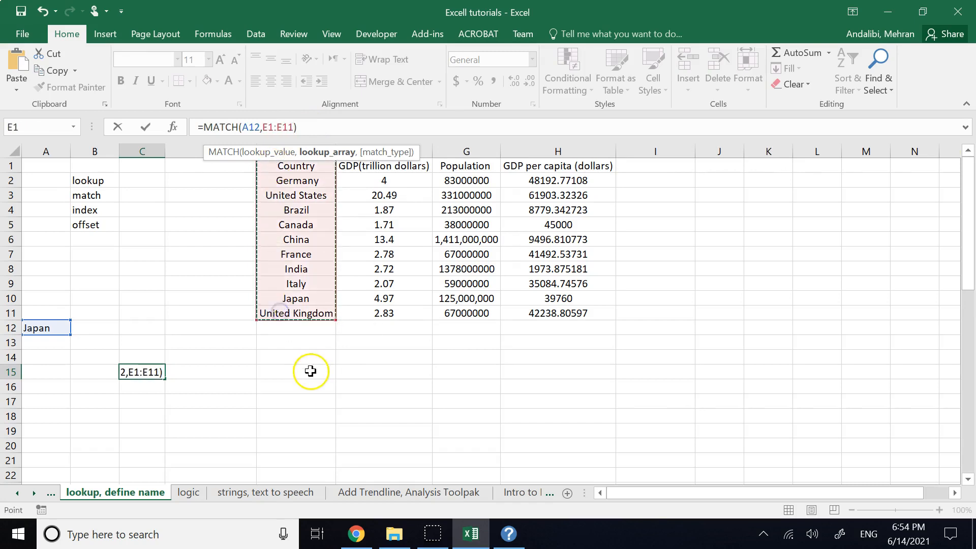
key("Right")
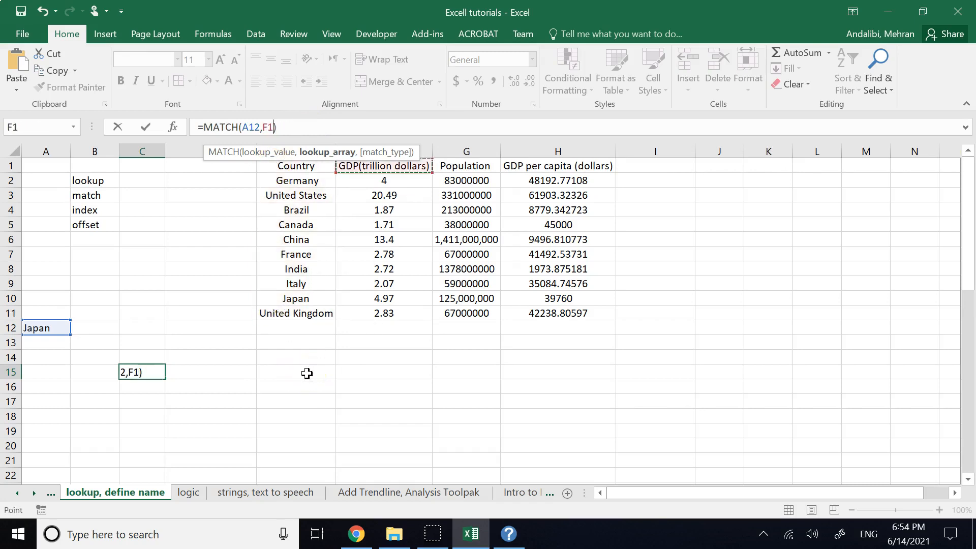
key("Left")
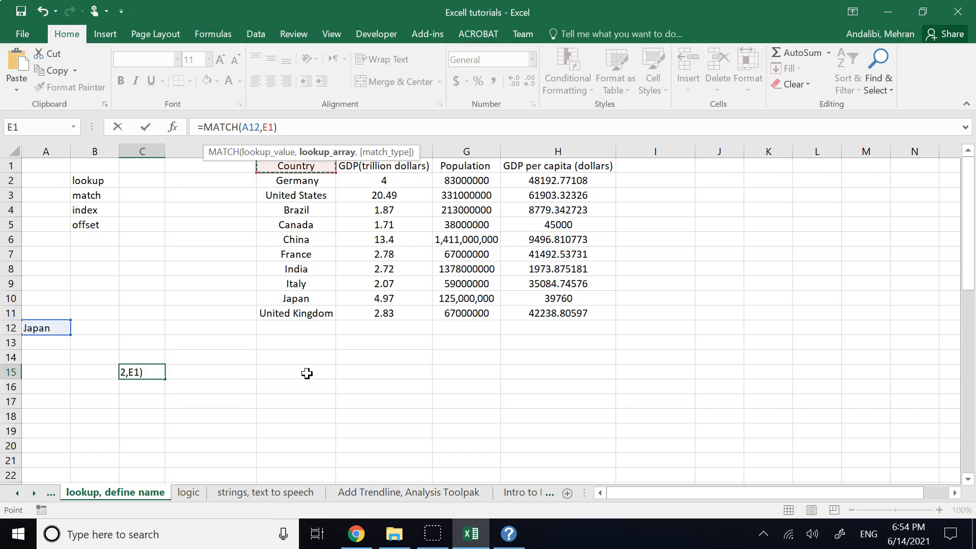
left_click(295, 315)
left_click_drag(295, 316, 283, 163)
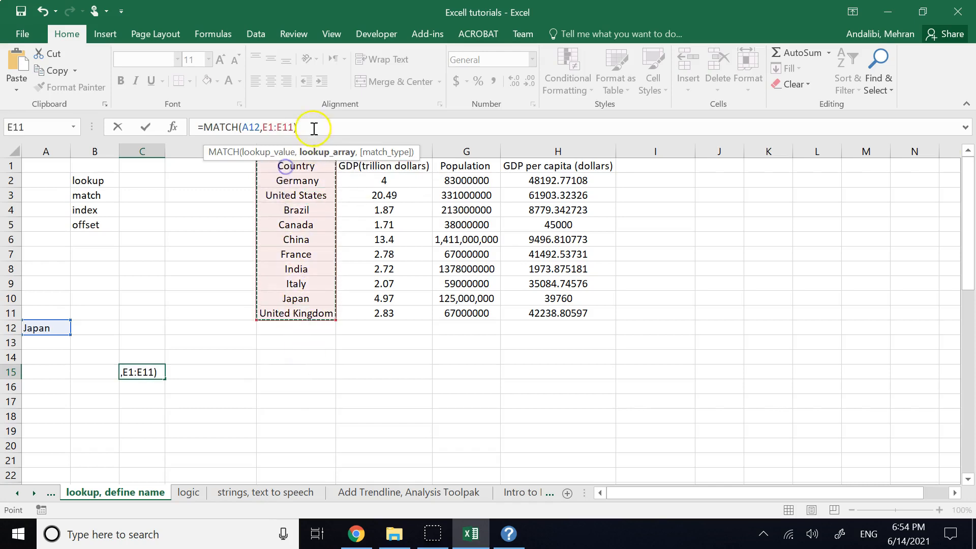
left_click(313, 127)
key("Return")
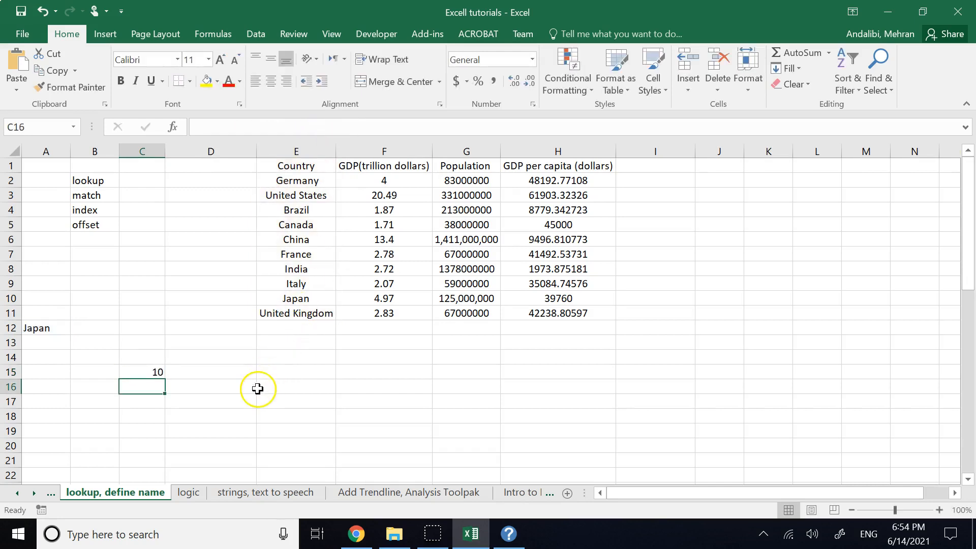
Clear cells C15:D16 and copy the country names from E2:E11 into the column starting at J4
left_click_drag(254, 392, 149, 367)
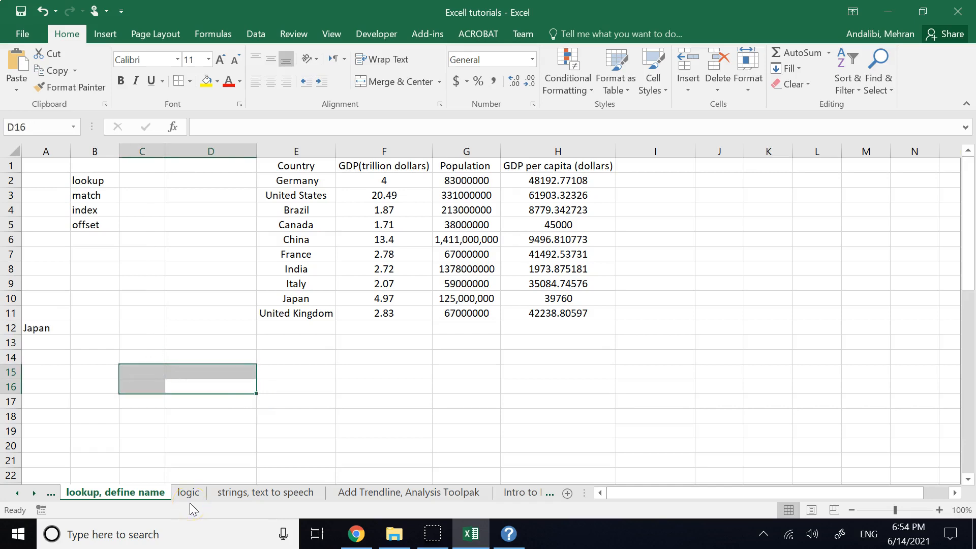
left_click(351, 387)
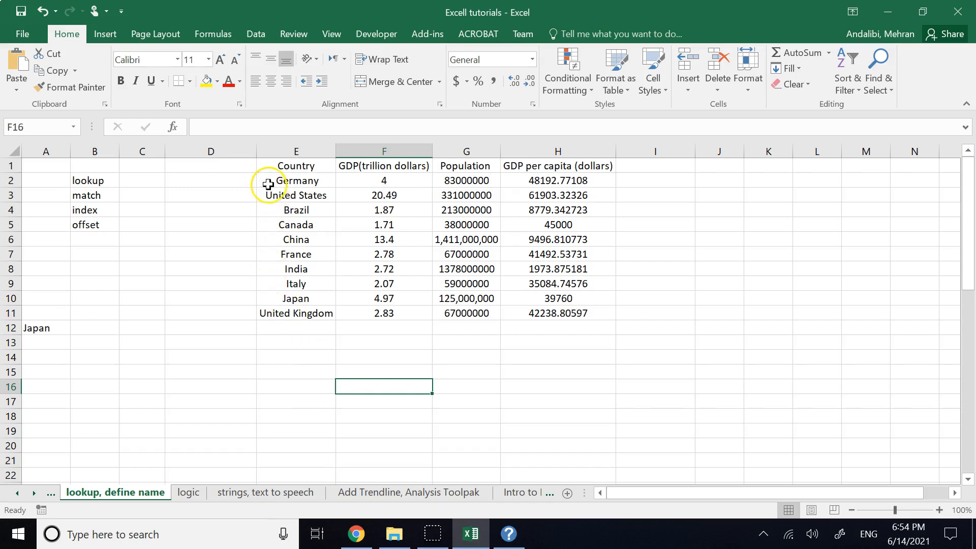
left_click_drag(270, 181, 279, 308)
key("ctrl+c")
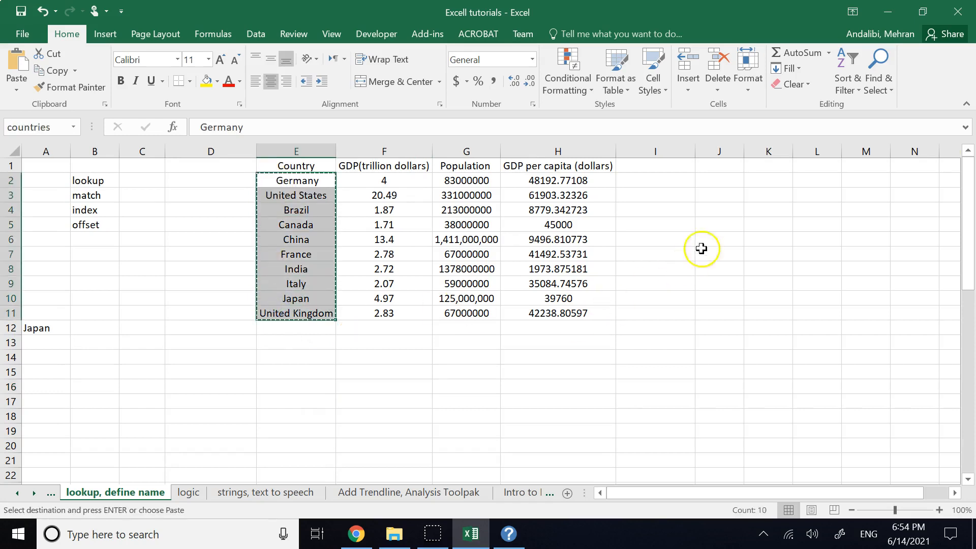
left_click(726, 213)
key("ctrl+v")
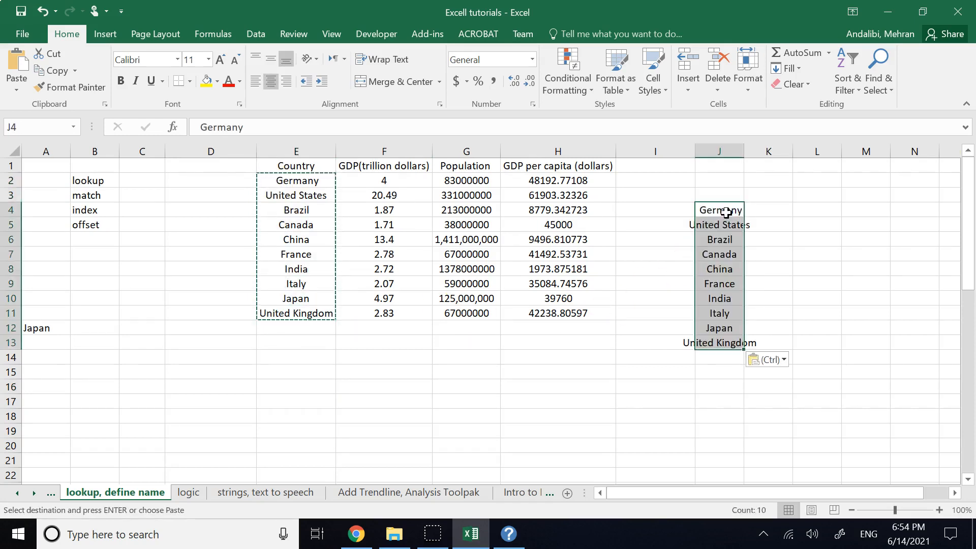
left_click(830, 257)
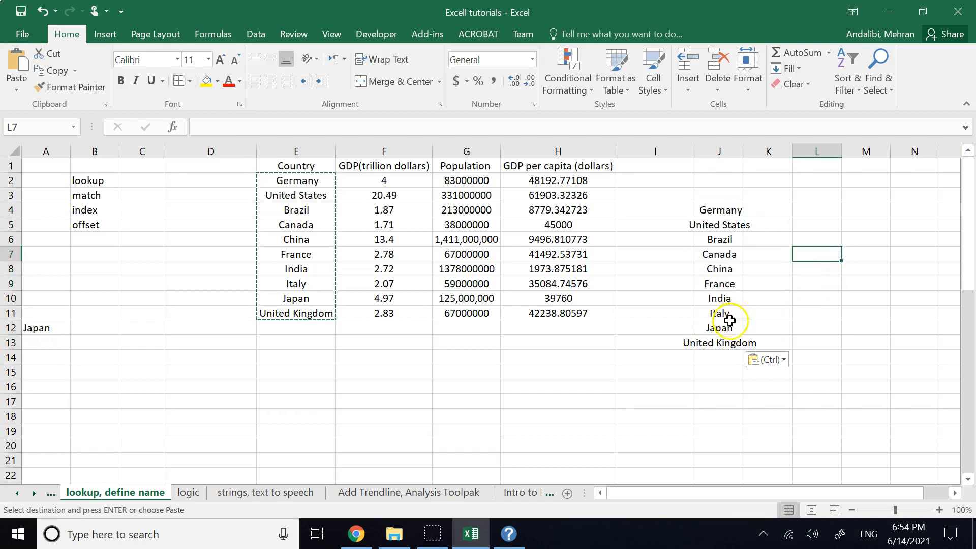
In the copied list, move United States from J5 to J8 over China, and move India from J10 to J5
left_click(723, 227)
key("ctrl+c")
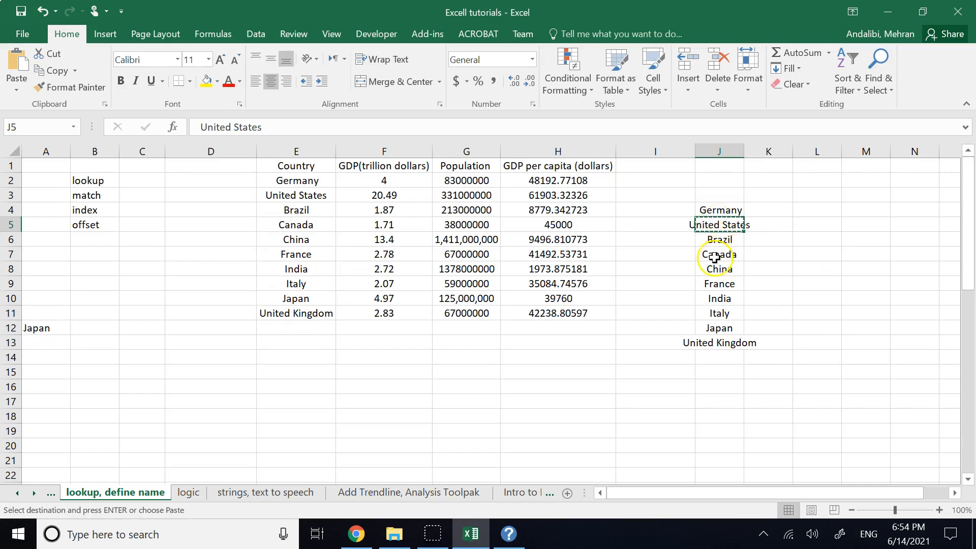
left_click(713, 270)
key("ctrl+v")
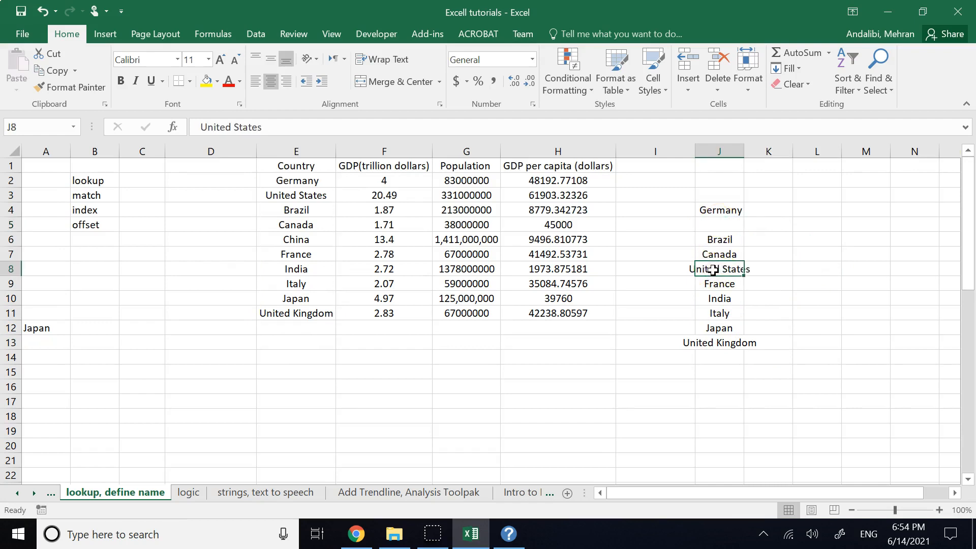
left_click(717, 299)
left_click_drag(717, 299, 709, 223)
Enter Italy in the empty cell J10 and replace the entry in J11 with China
left_click(719, 297)
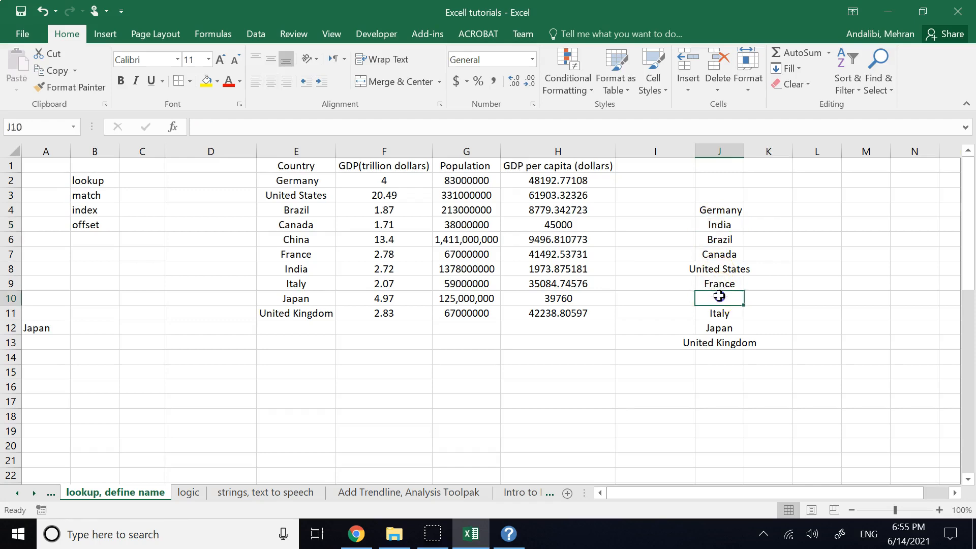
double_click(719, 296)
type("Italy")
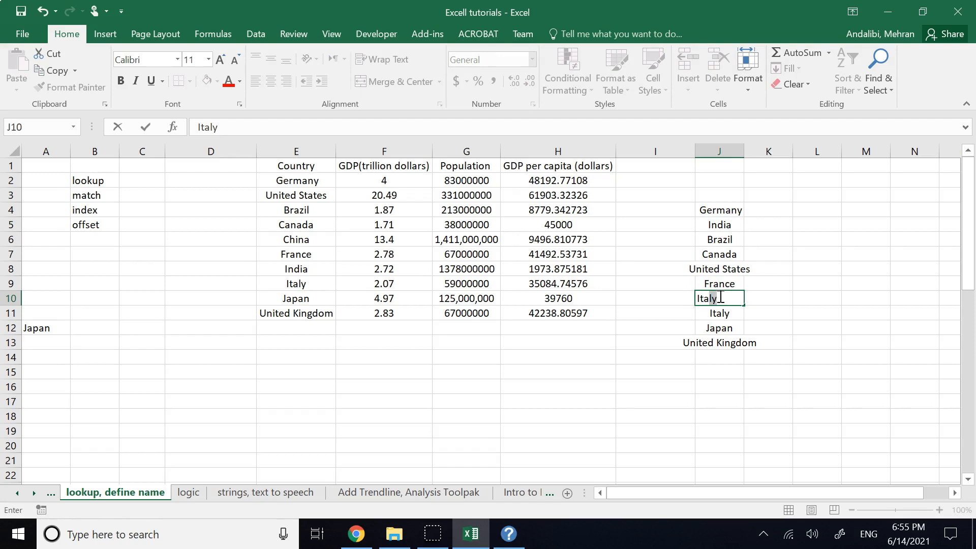
double_click(721, 314)
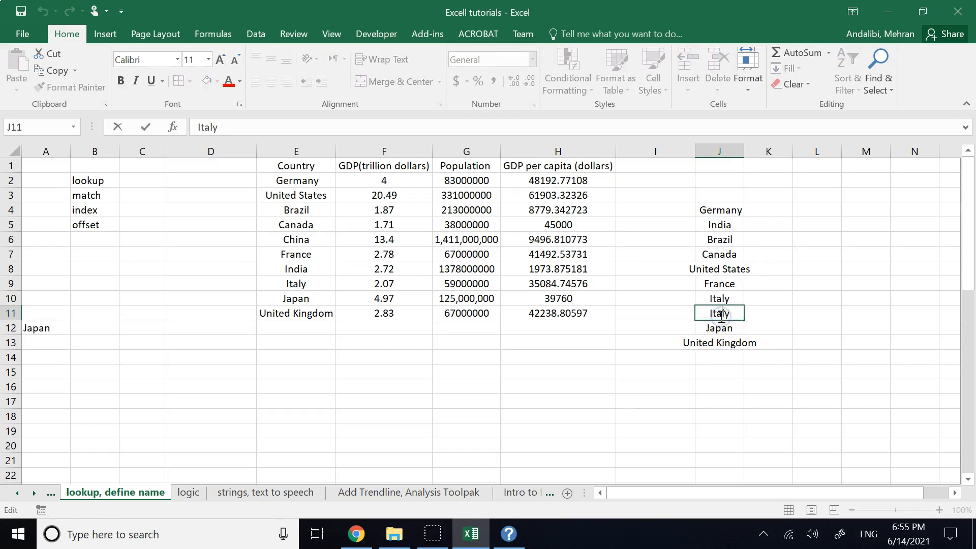
type("China")
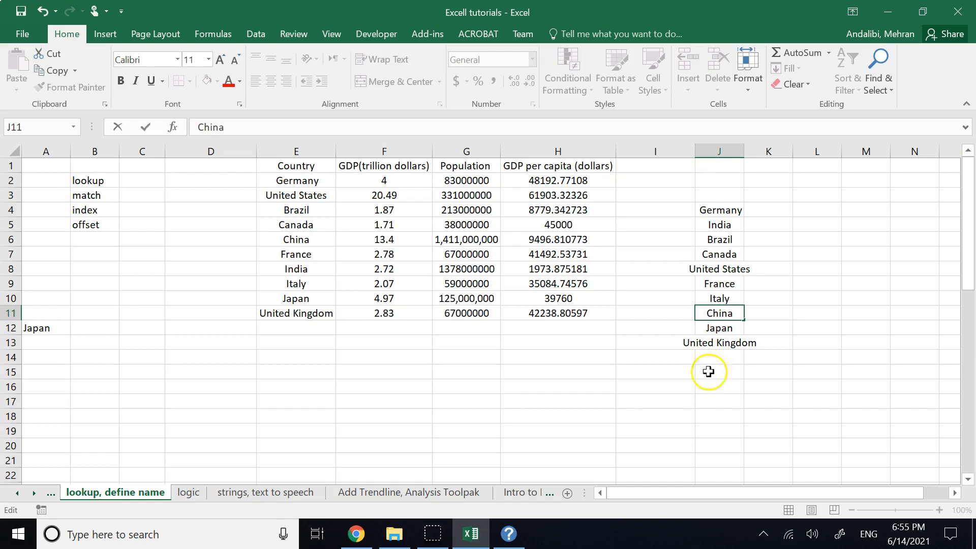
left_click(704, 397)
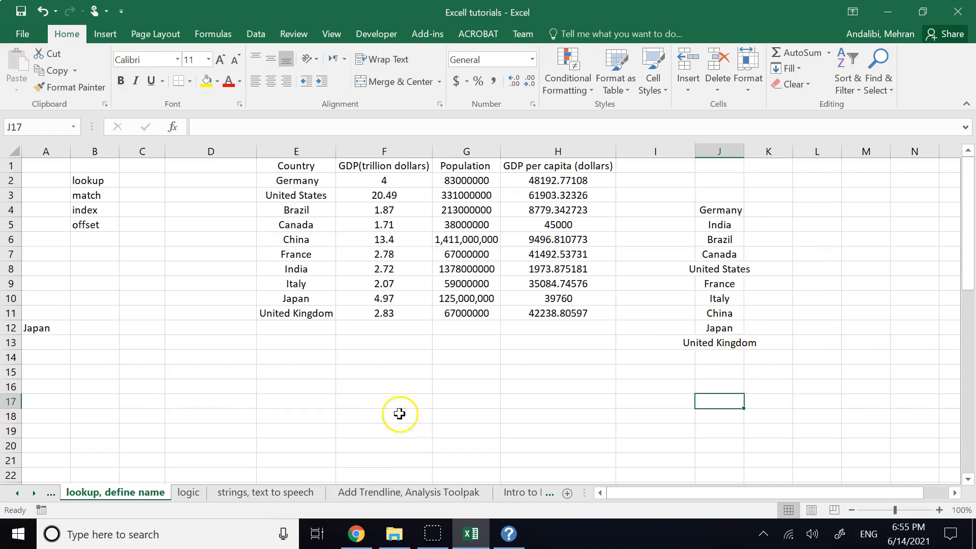
Enter =MATCH(A12,J4:J13) in F18 to find the A12 country's position in the unsorted list
left_click(375, 417)
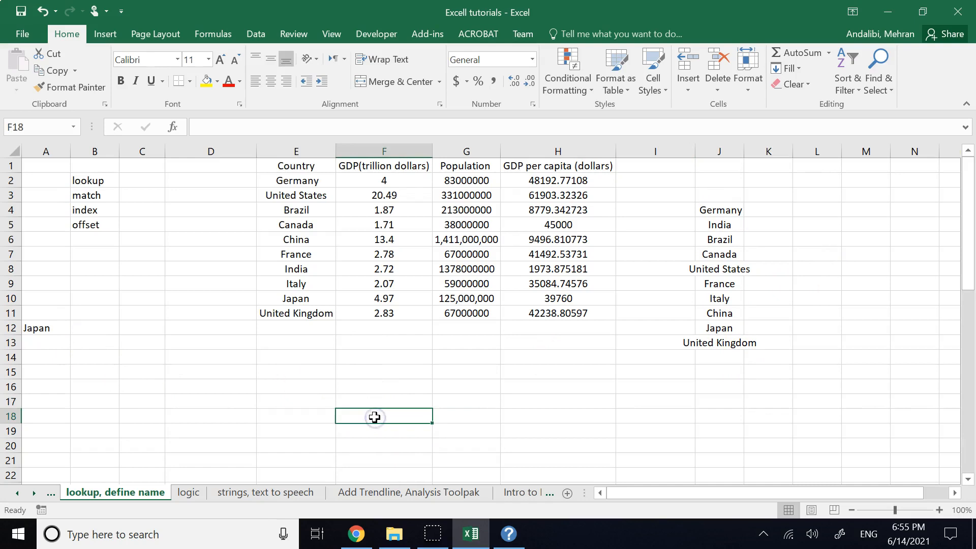
type("=match")
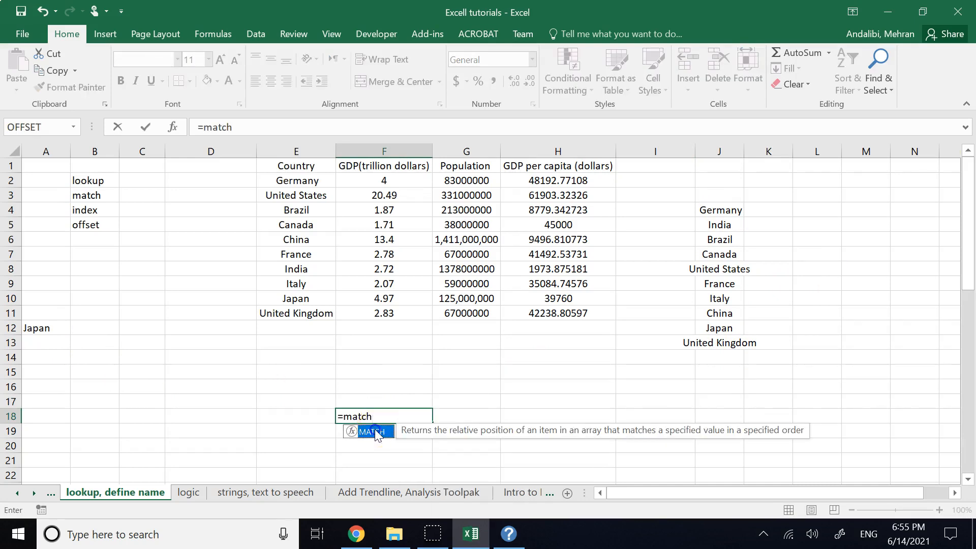
double_click(373, 432)
left_click(51, 326)
type(",")
left_click_drag(701, 209, 719, 344)
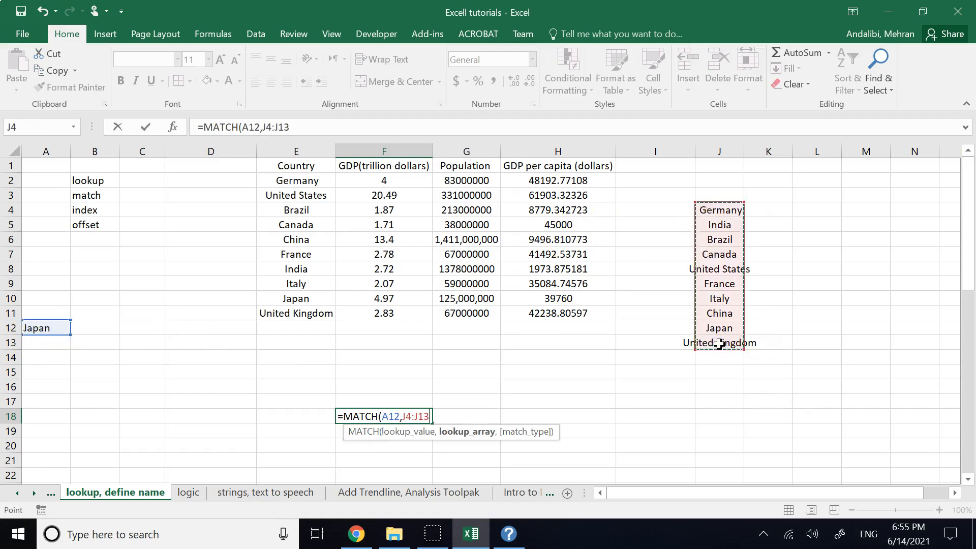
key("Return")
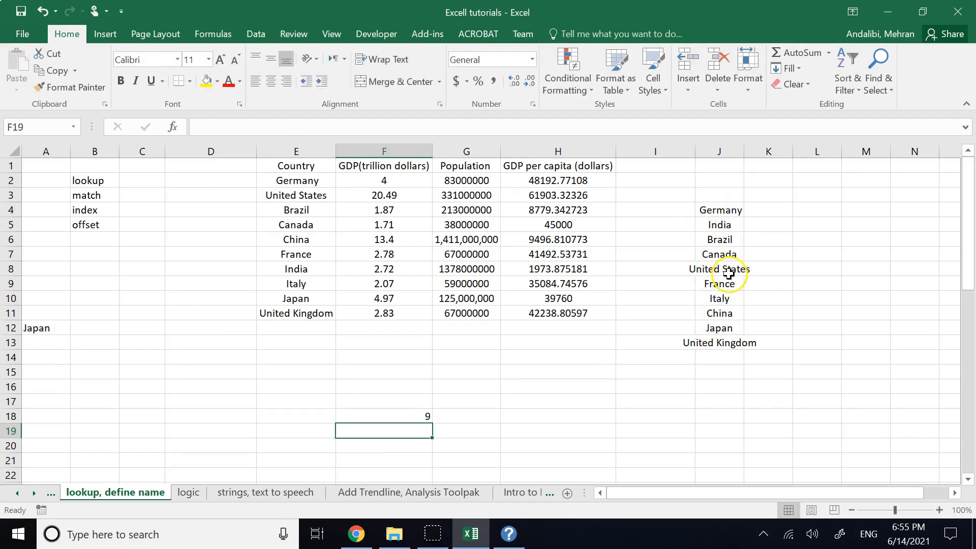
Change the lookup country in A12 to Italy and check it against its entry in the unsorted list
double_click(42, 326)
double_click(43, 326)
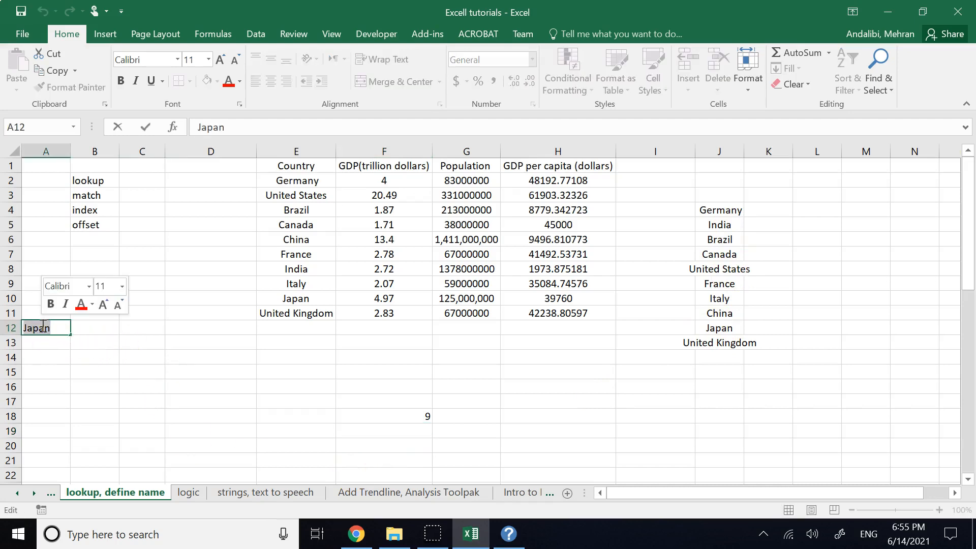
type("Ital")
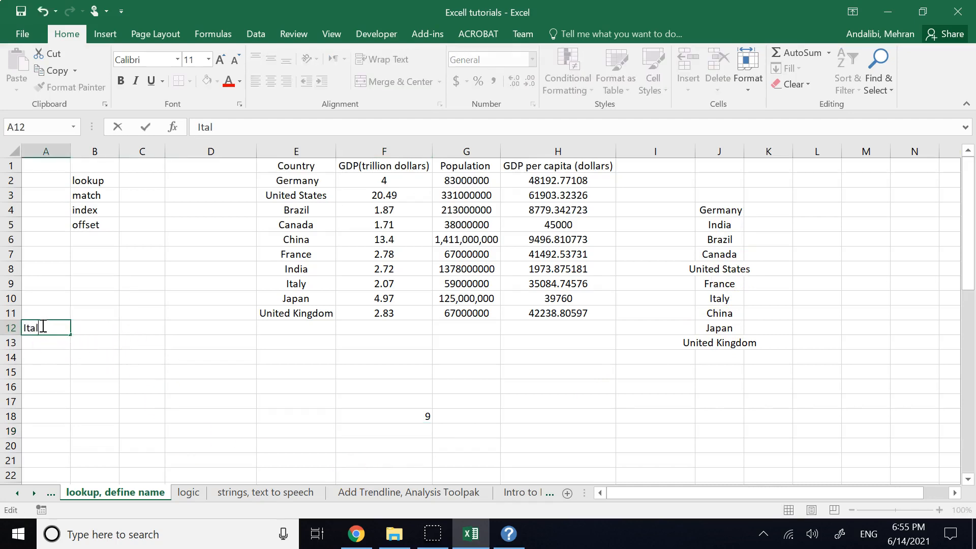
type("y")
key("Return")
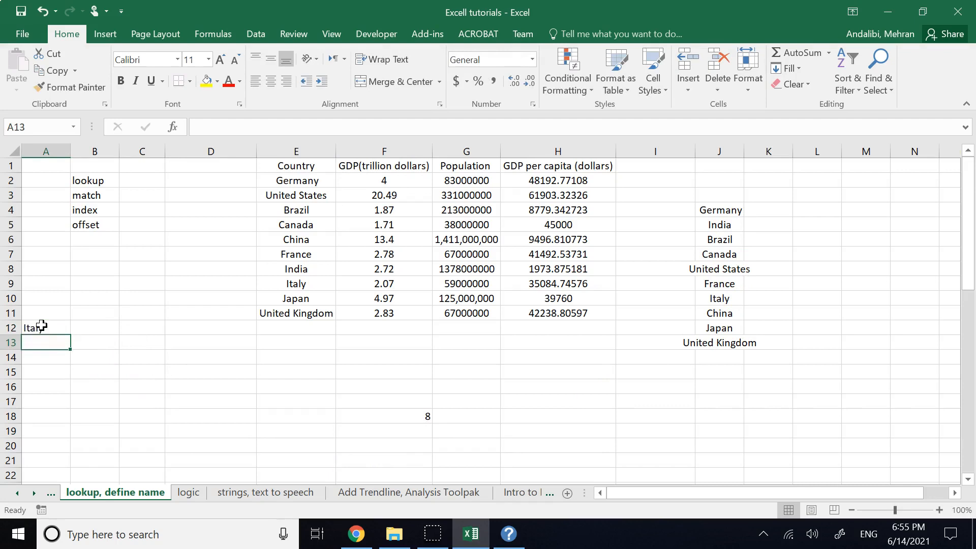
left_click(716, 298)
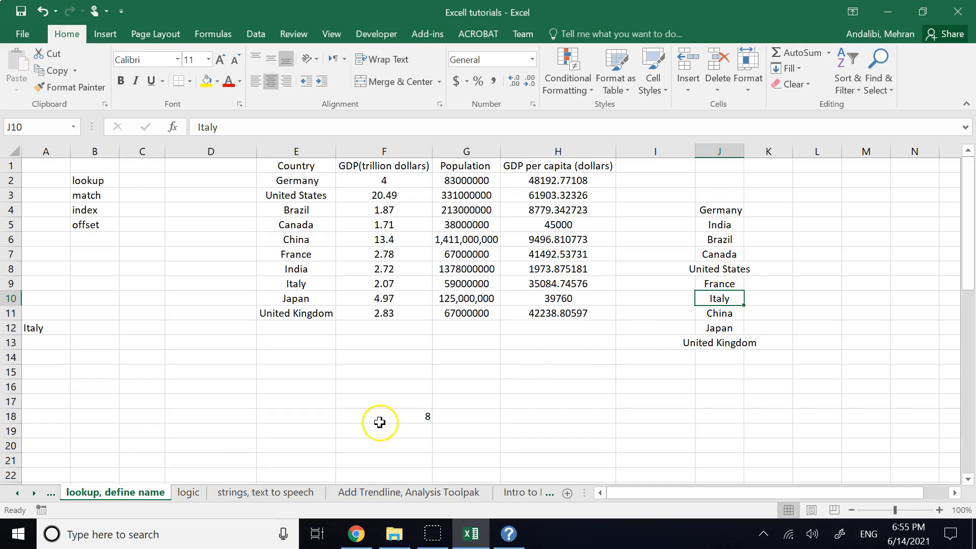
Change the lookup country in A12 to India
double_click(40, 329)
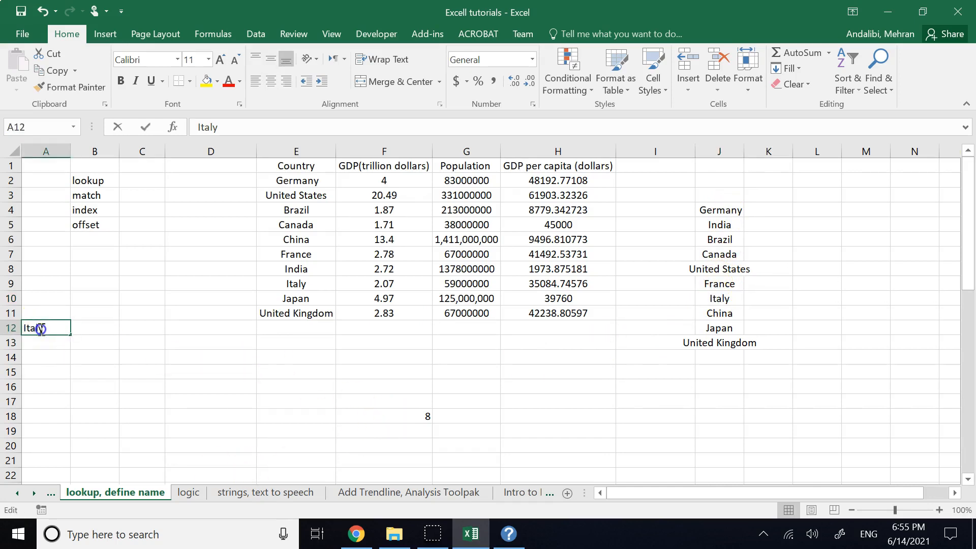
double_click(41, 329)
type("I")
key("Return")
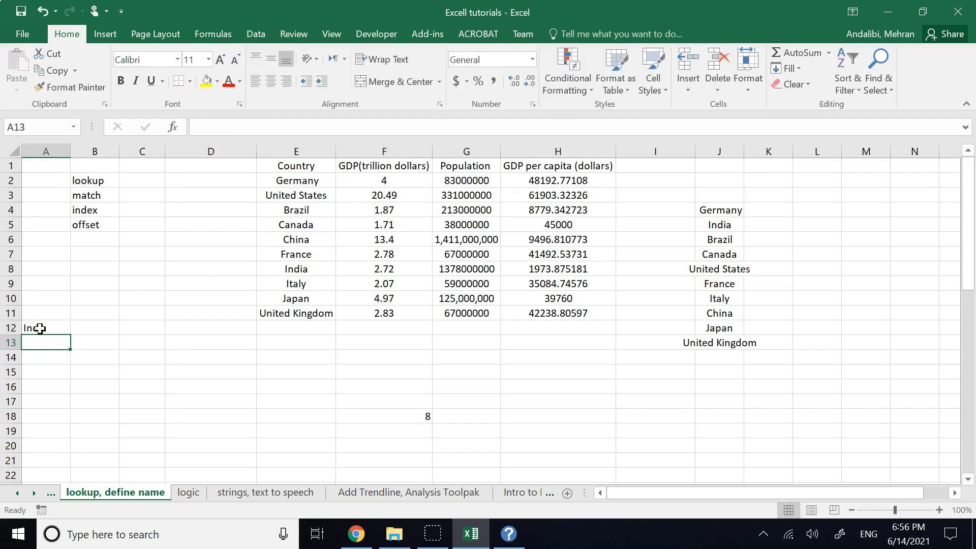
left_click(40, 329)
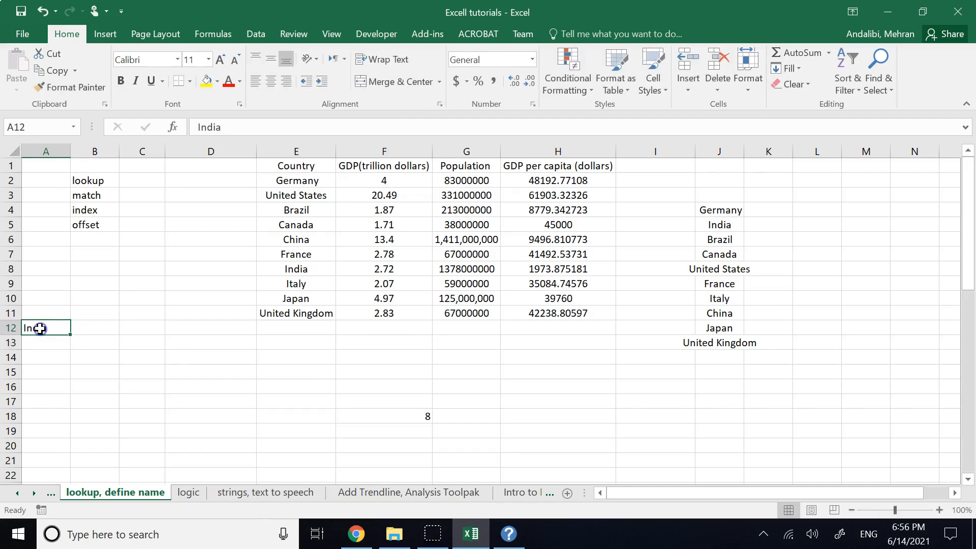
Inspect the lookup value and lookup array referenced by F18's MATCH formula, leaving the formula as it is
left_click(399, 417)
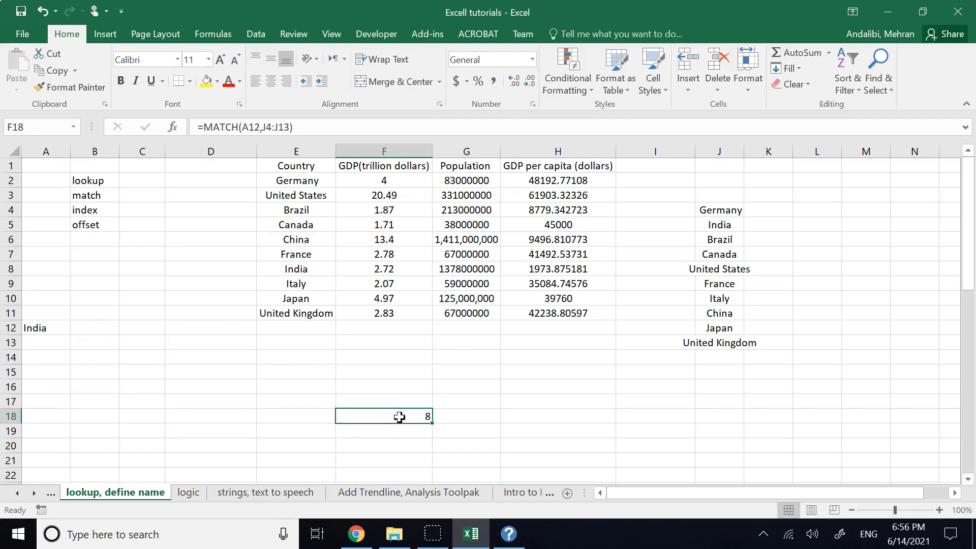
double_click(399, 417)
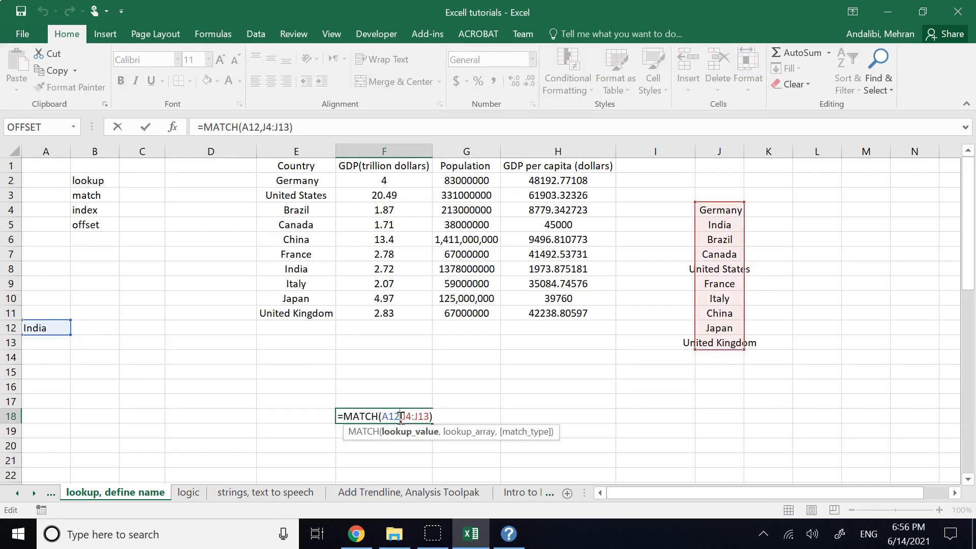
left_click(592, 386)
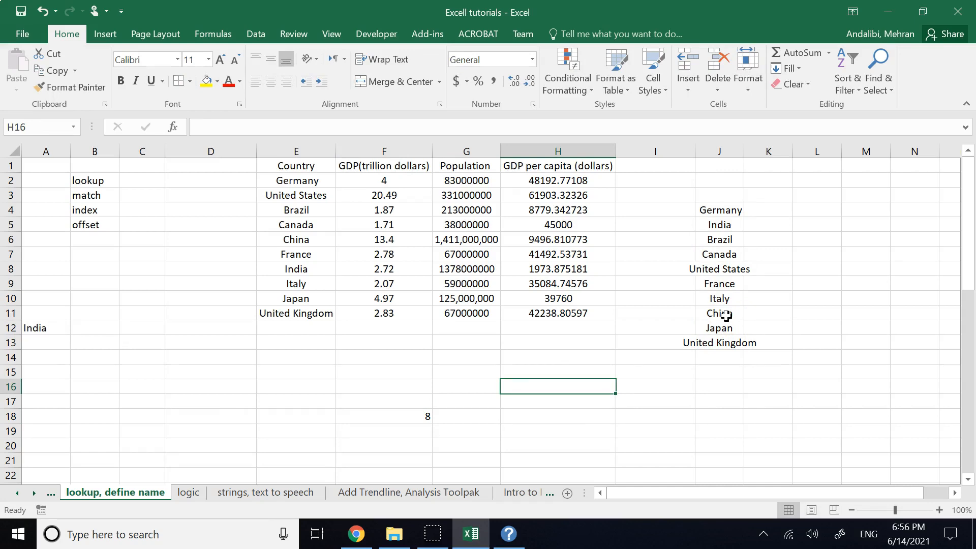
Enter a MATCH formula in D18 that finds the A12 country's position in the table's Country column E2:E11
left_click(229, 413)
type("=")
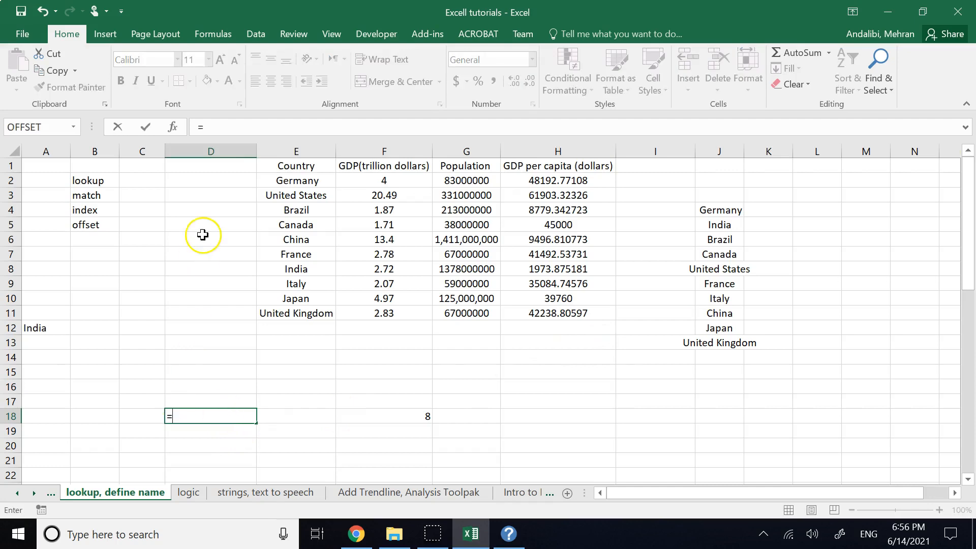
type("match")
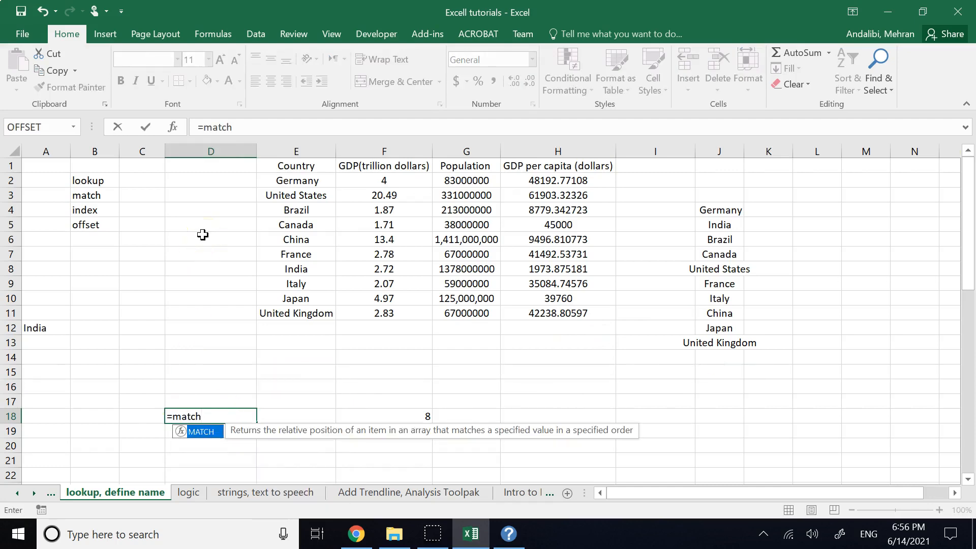
double_click(204, 433)
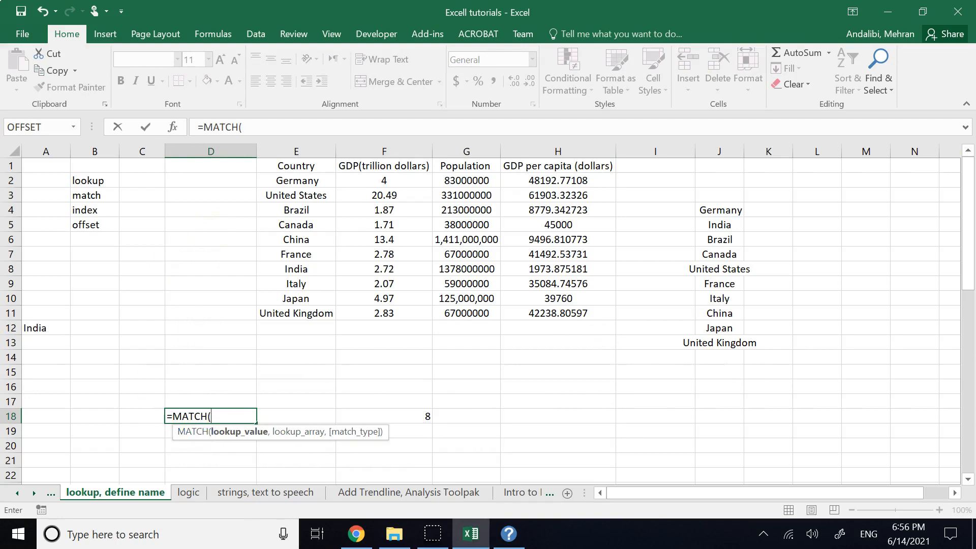
left_click(40, 331)
type(",")
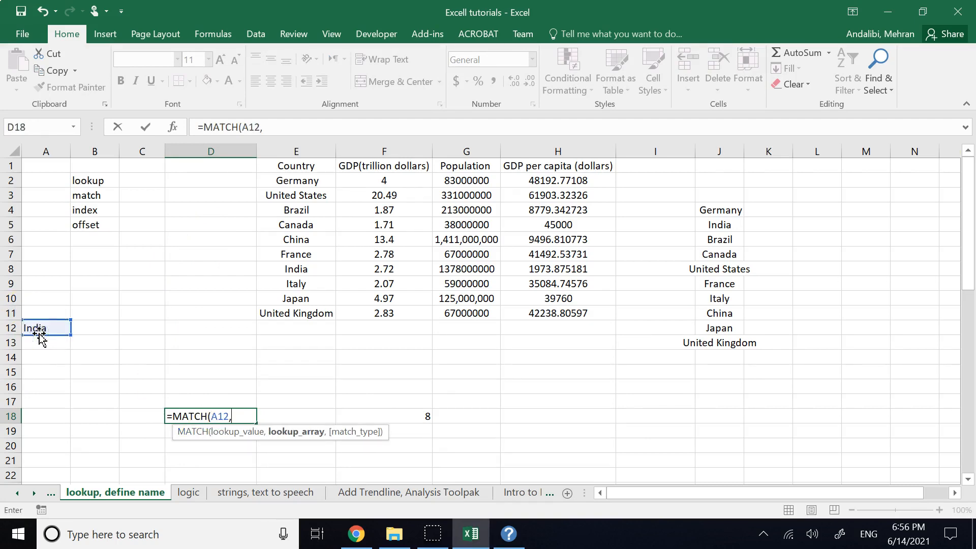
left_click_drag(274, 181, 280, 306)
key("Return")
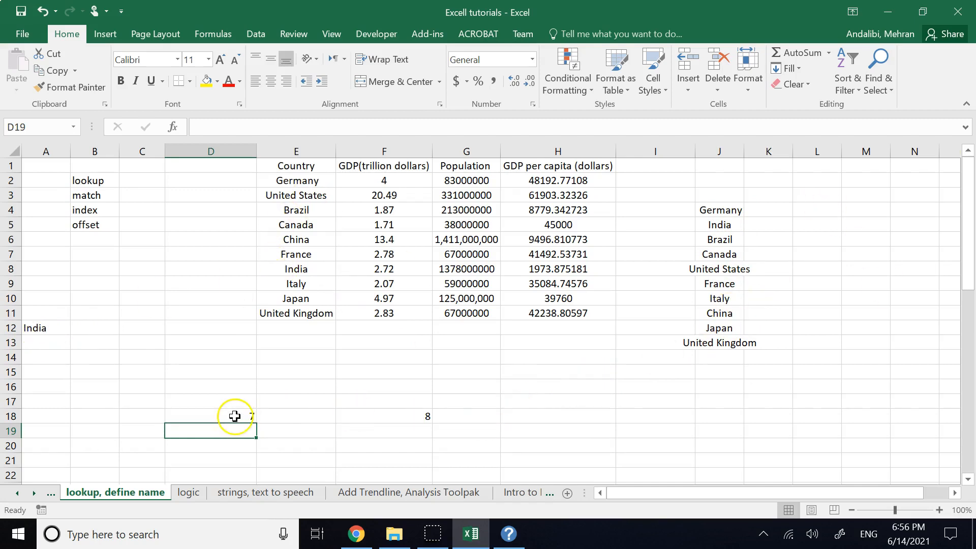
Review F18's formula and clear both MATCH formulas by deleting the contents of D17:H19
left_click(416, 423)
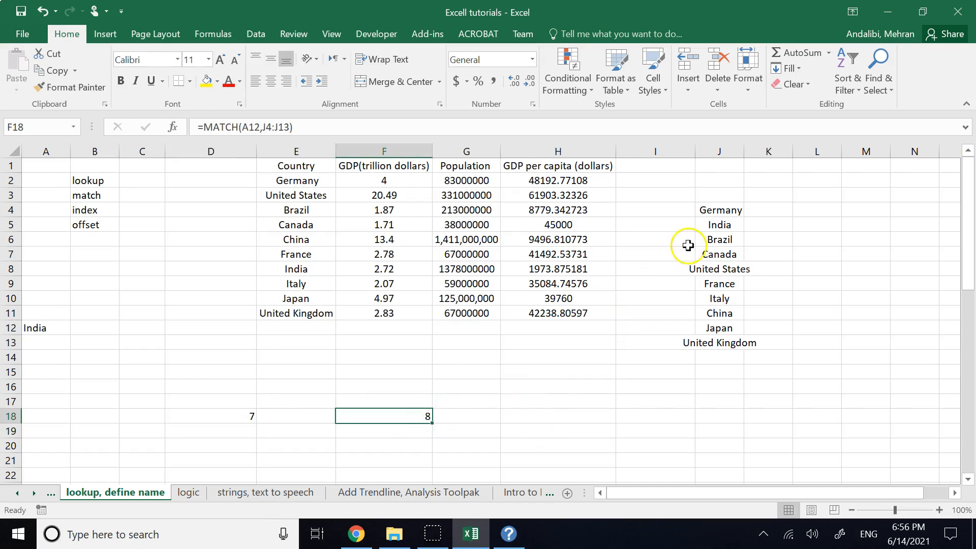
left_click_drag(525, 427, 250, 408)
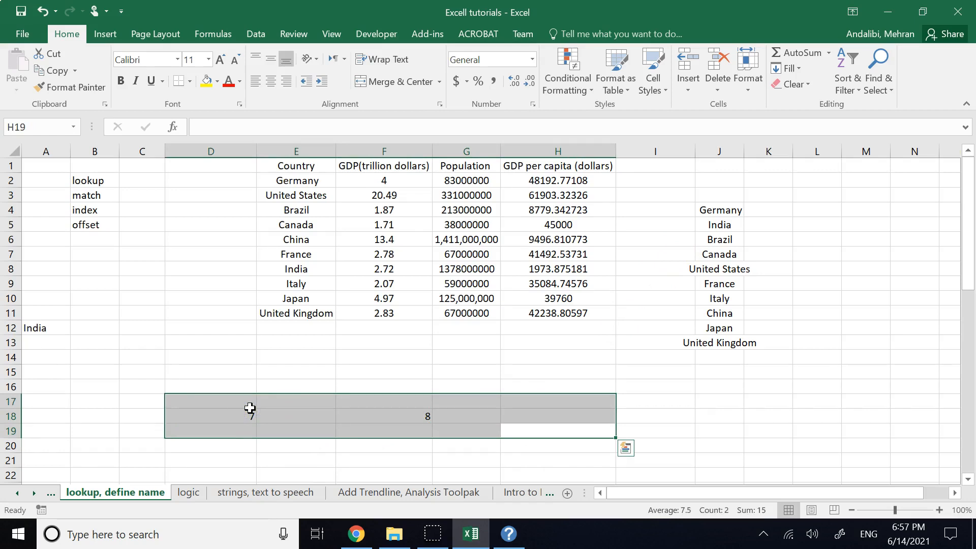
key("Delete")
left_click(35, 384)
left_click(43, 328)
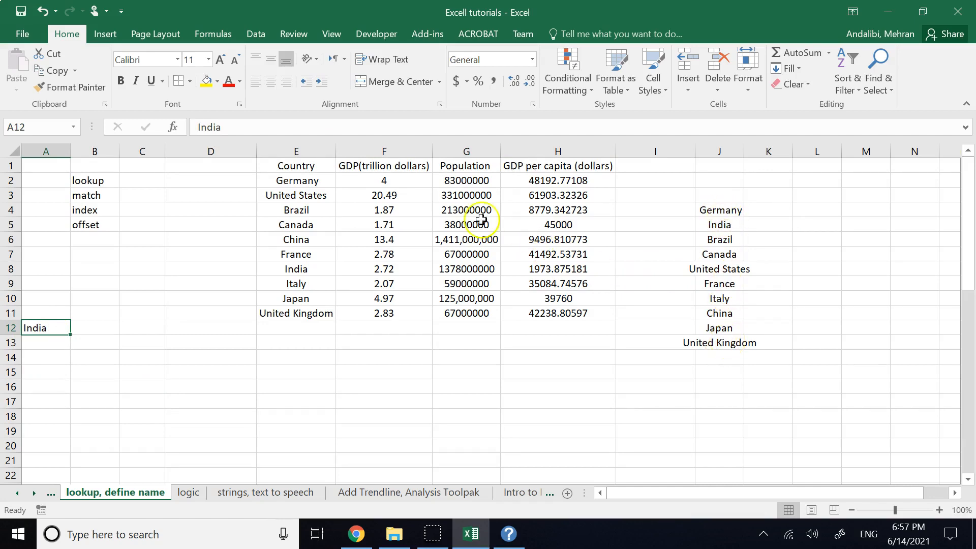
Sort the GDP table A to Z by the countries in E2:E11, expanding the selection to the adjacent data
left_click(298, 183)
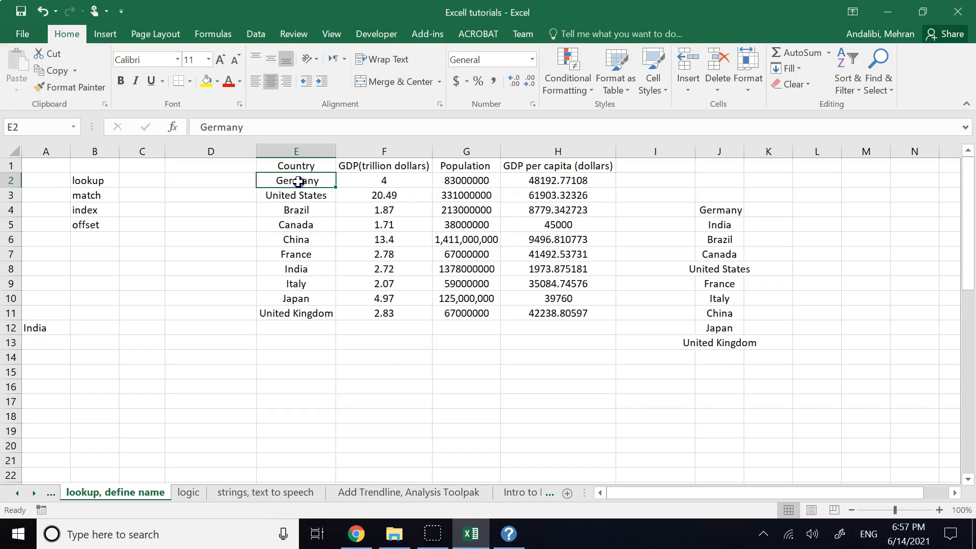
left_click(304, 353)
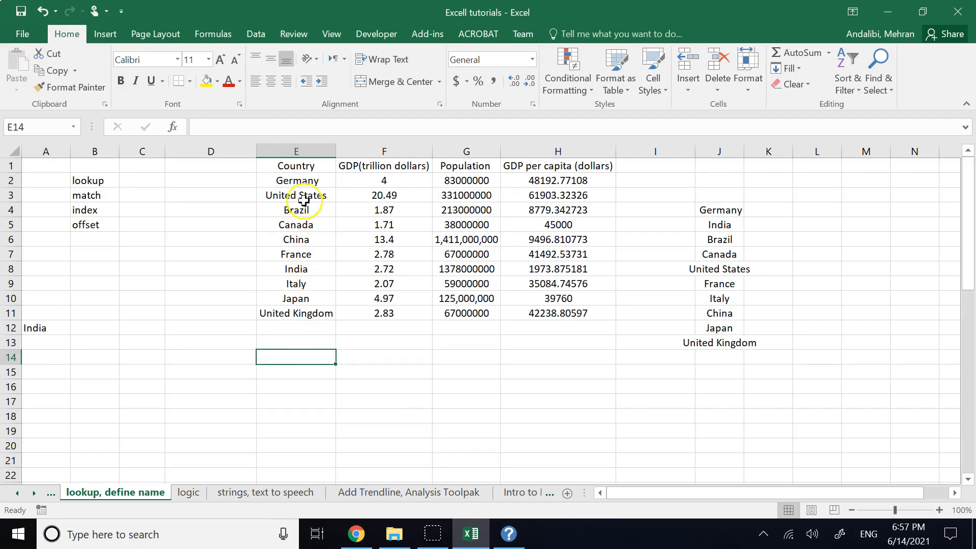
left_click_drag(300, 180, 312, 312)
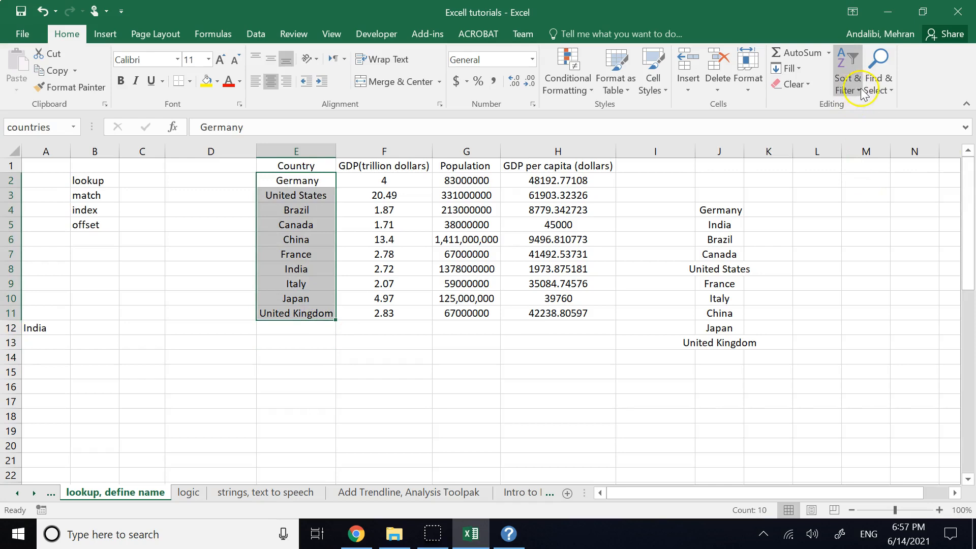
left_click(853, 87)
left_click(859, 108)
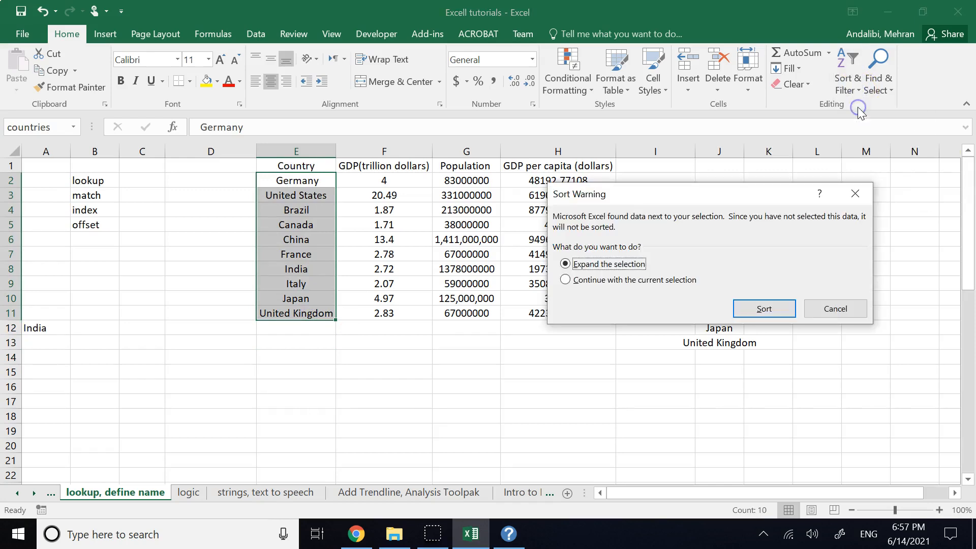
left_click(779, 305)
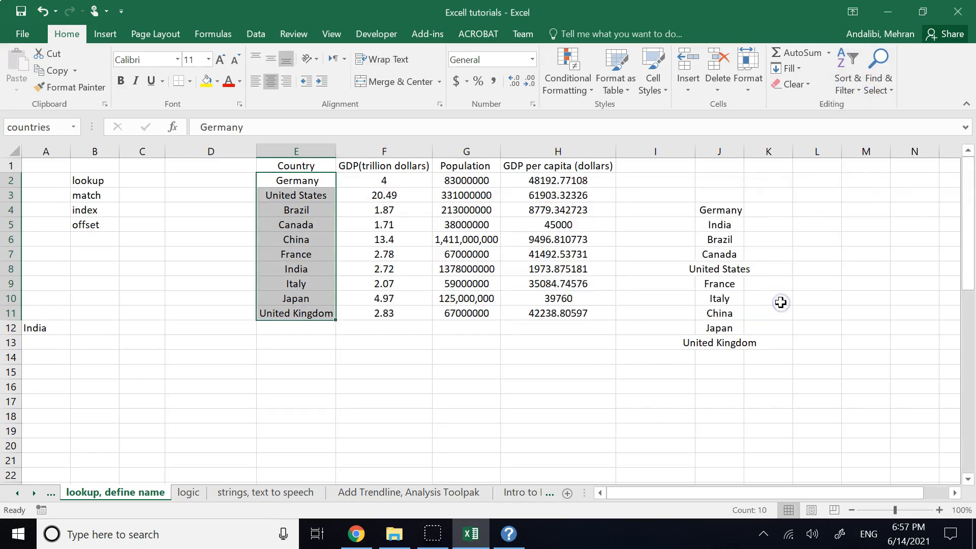
left_click(814, 263)
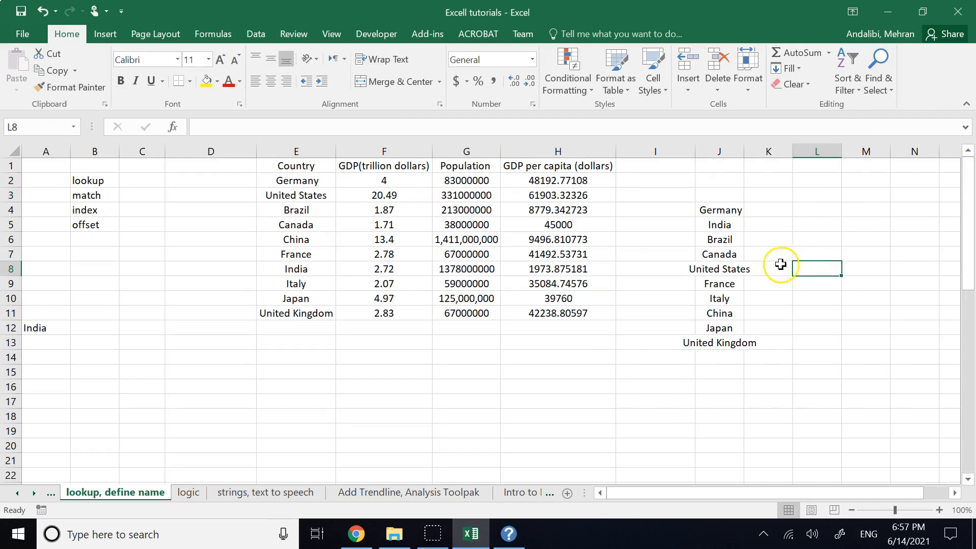
Check the order of the entries in the Country column, starting from Germany in E2, without changing them
double_click(286, 179)
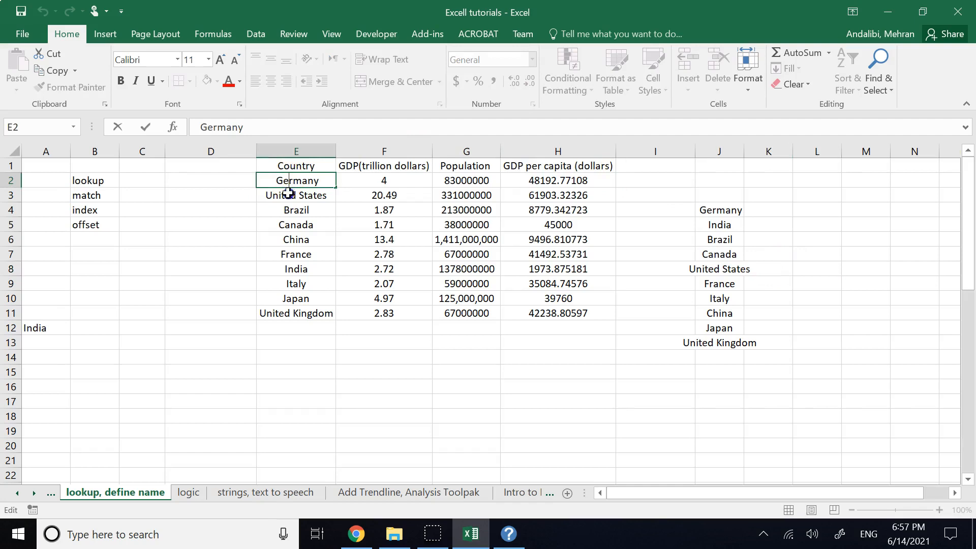
left_click(289, 197)
left_click(295, 215)
left_click(300, 228)
left_click(295, 311)
left_click(297, 371)
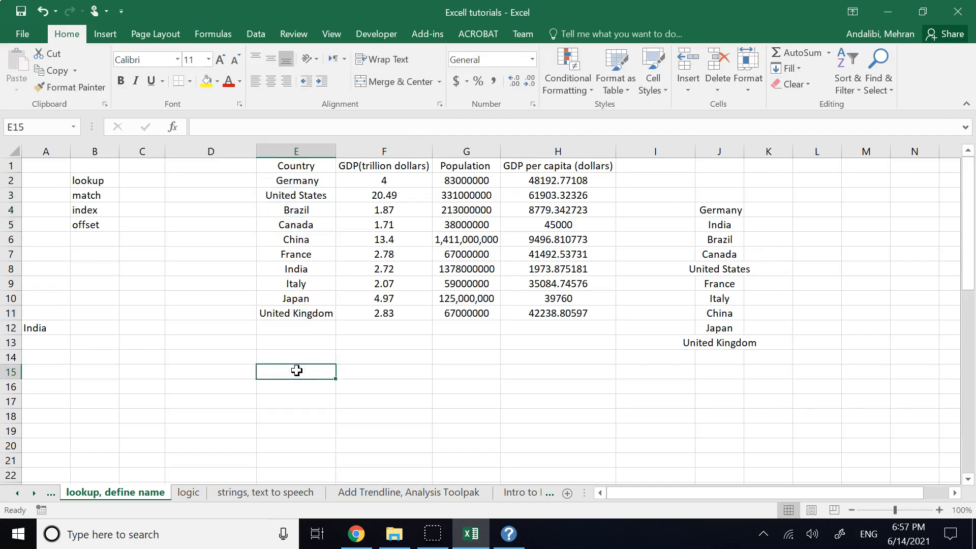
Sort the separate country list in J4:J13 from A to Z
left_click_drag(295, 184, 297, 312)
left_click_drag(717, 206, 728, 343)
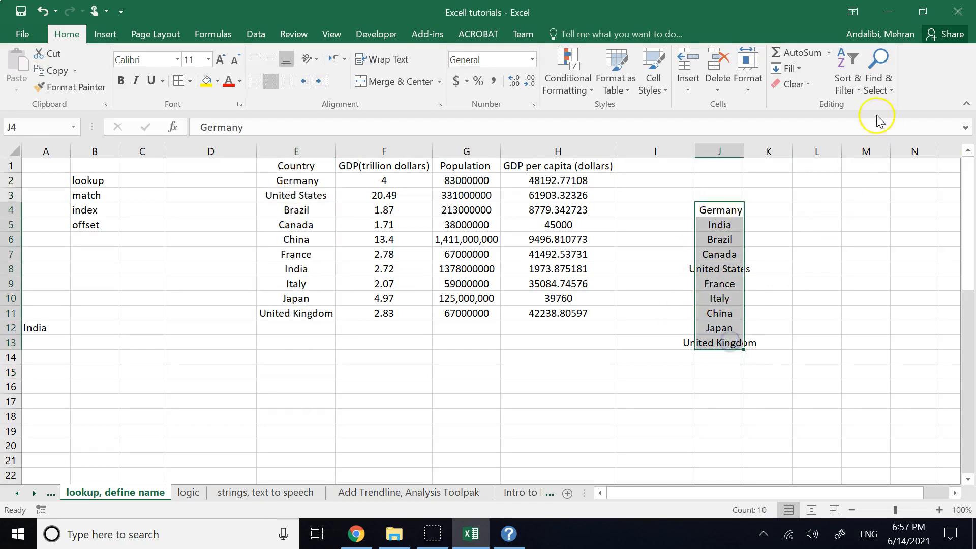
left_click(849, 84)
left_click(865, 103)
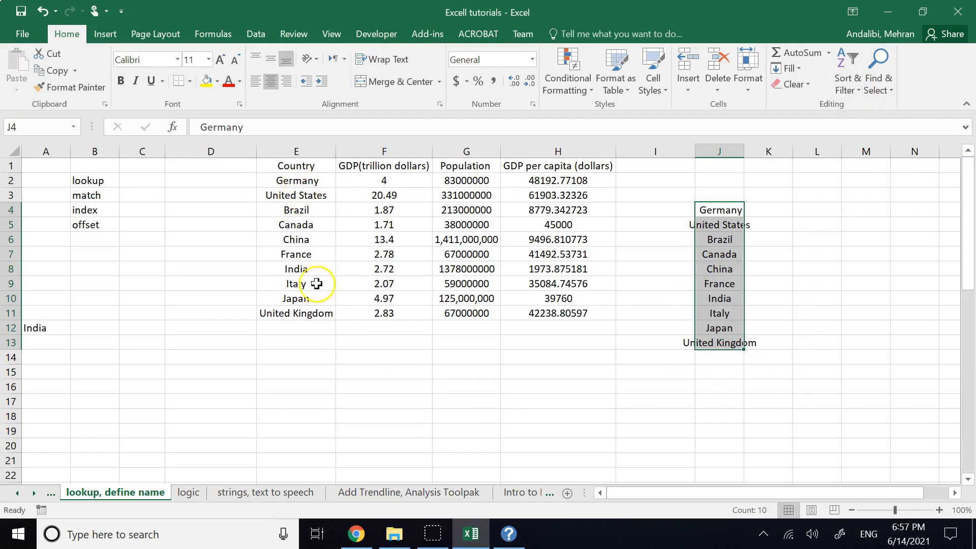
Reverse the separate country list in J4:J13 by sorting it from Z to A
left_click(849, 83)
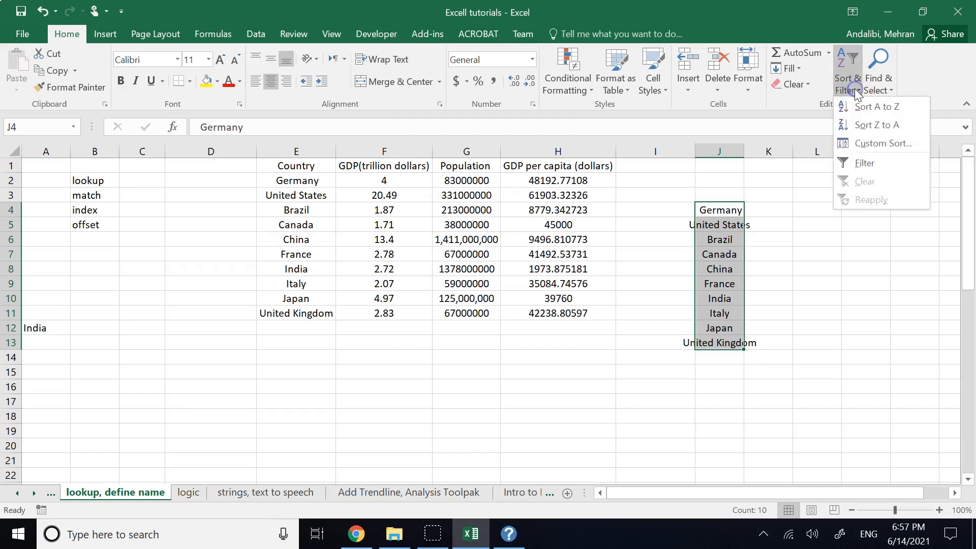
left_click(864, 126)
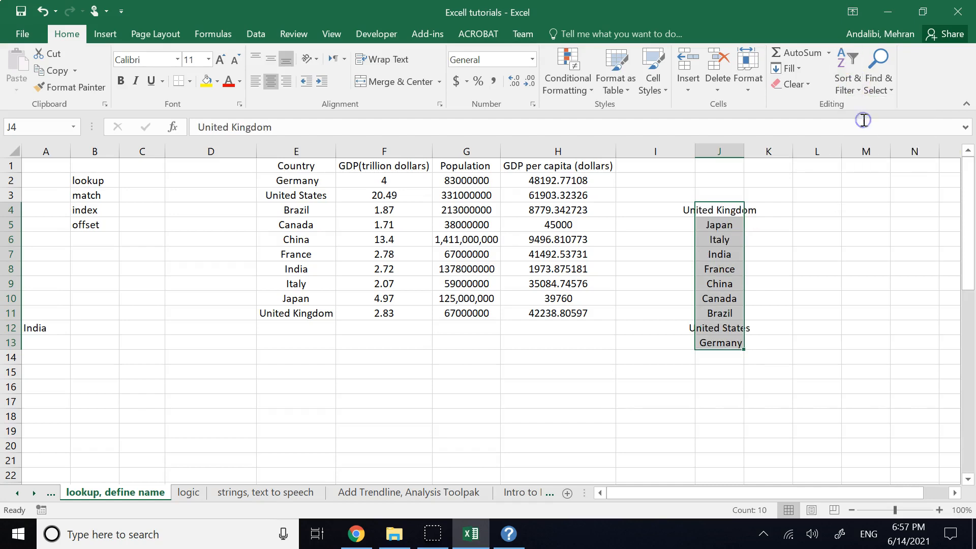
left_click(865, 327)
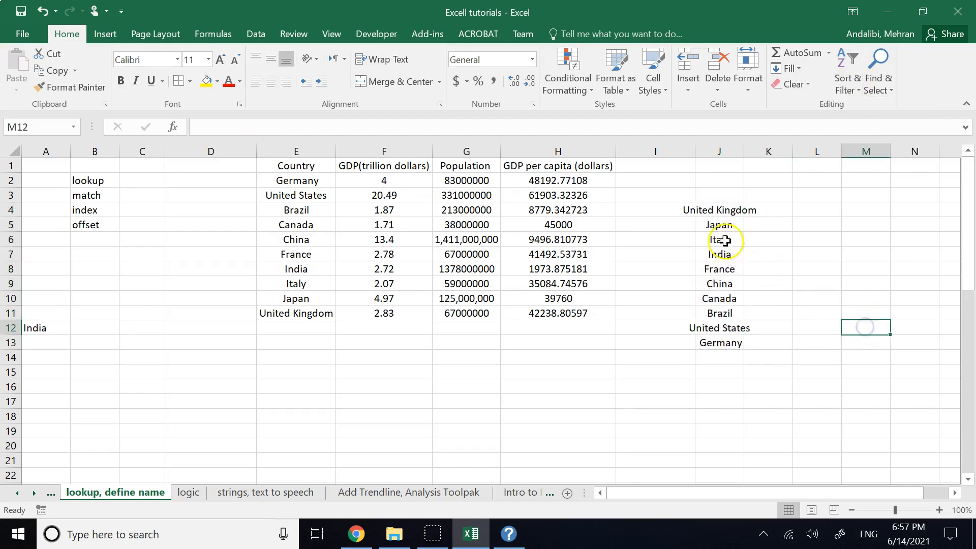
left_click(722, 212)
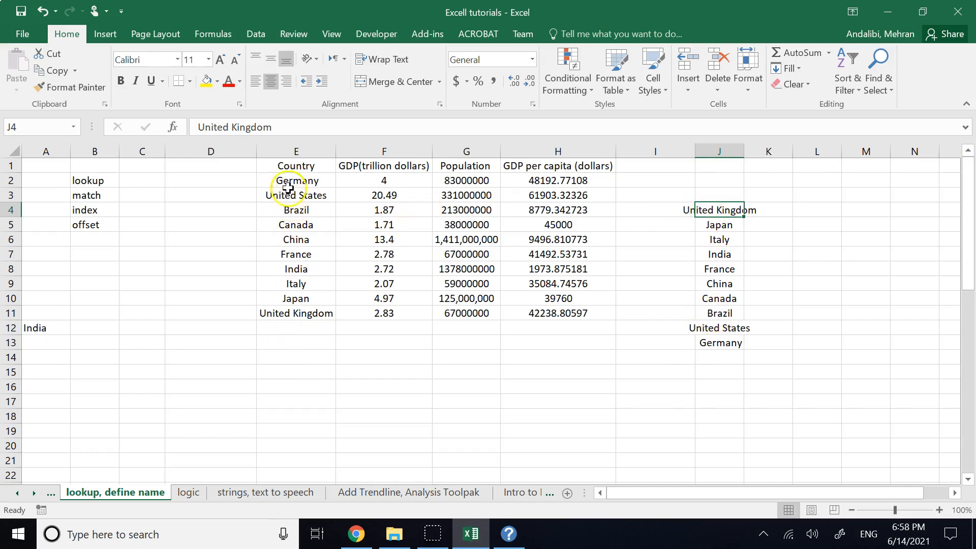
Copy the GDP values in F2:F11 and paste them into L6:L15
left_click_drag(284, 181, 292, 311)
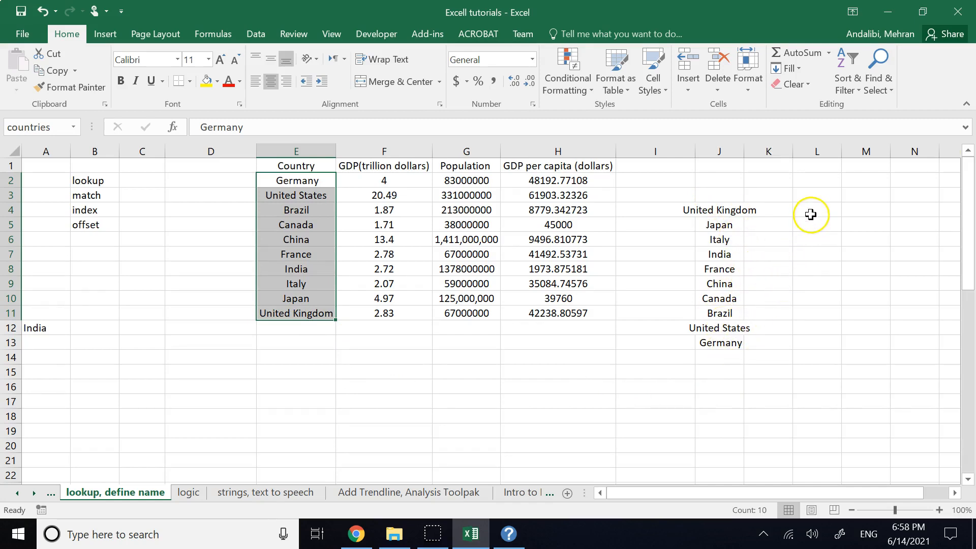
left_click(396, 180)
left_click_drag(396, 180, 392, 315)
key("ctrl+c")
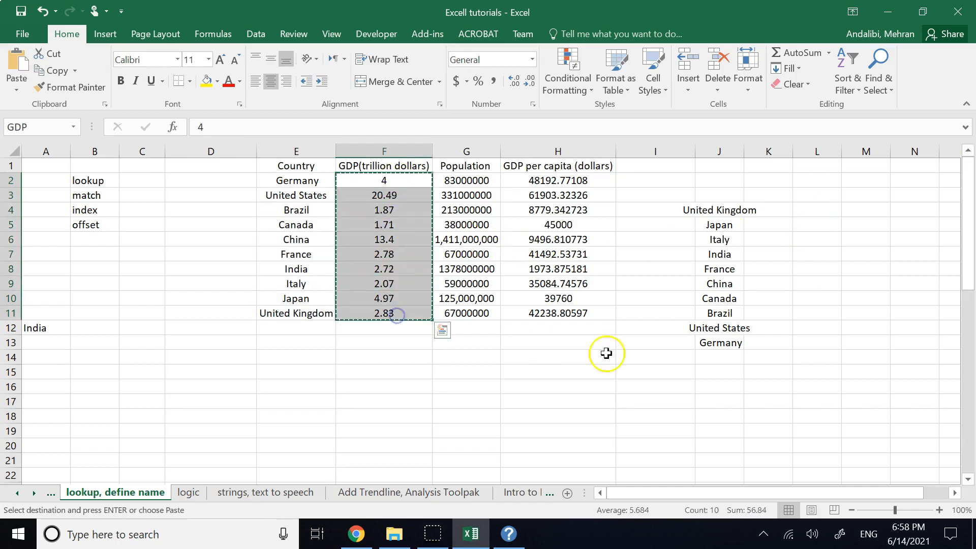
left_click_drag(810, 242, 810, 366)
key("ctrl+v")
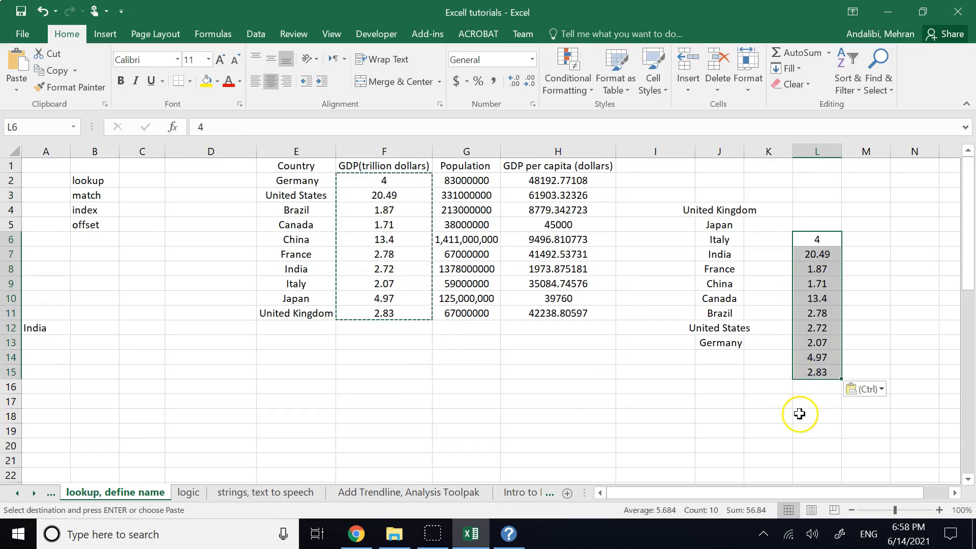
Sort the copied GDP values in L6:L15 in ascending order
left_click(799, 413)
left_click_drag(819, 240, 827, 373)
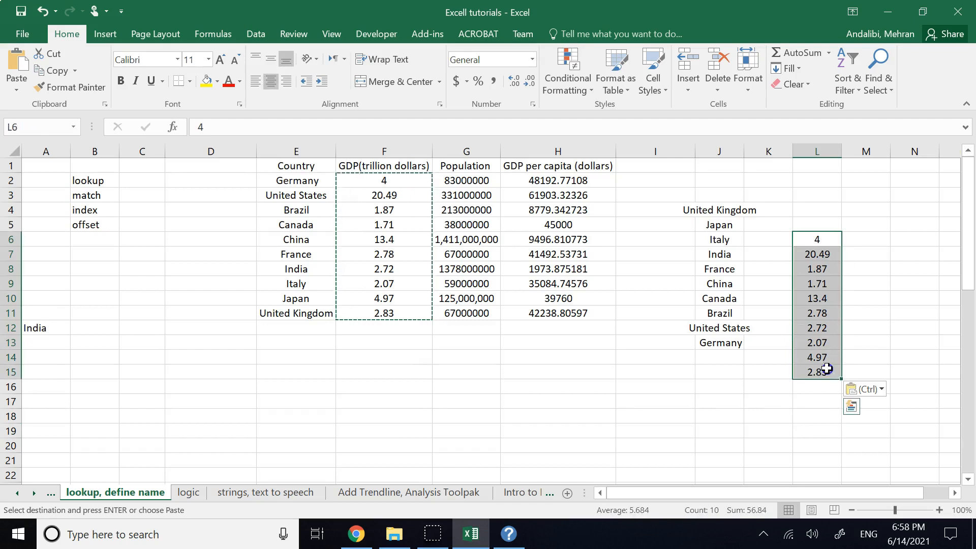
left_click(850, 90)
left_click(895, 107)
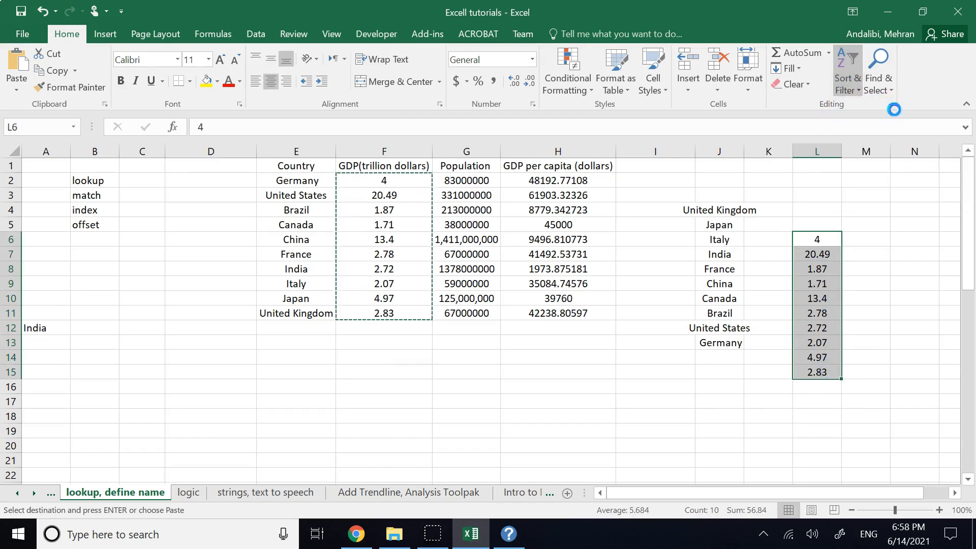
Sort the copied GDP values in L6:L15 in descending order and delete them
left_click(847, 84)
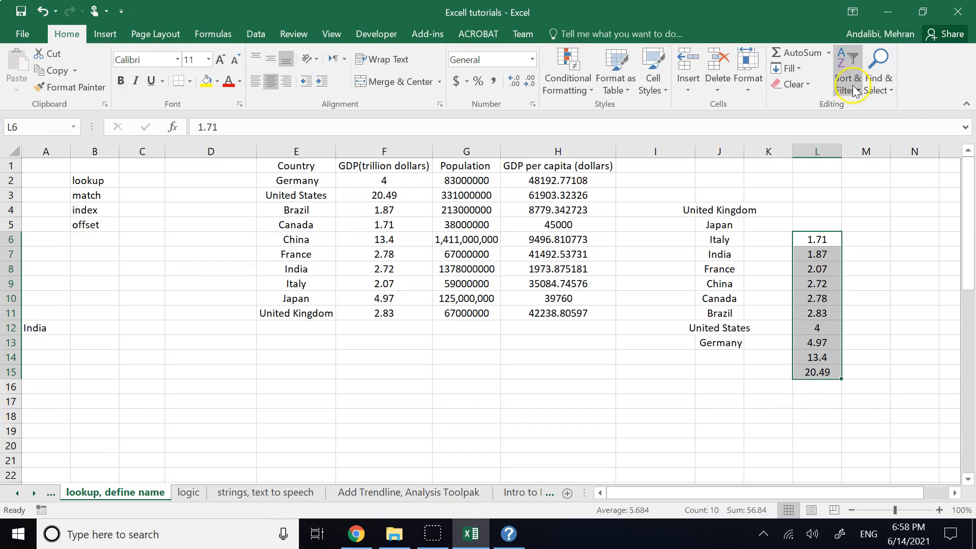
left_click(875, 126)
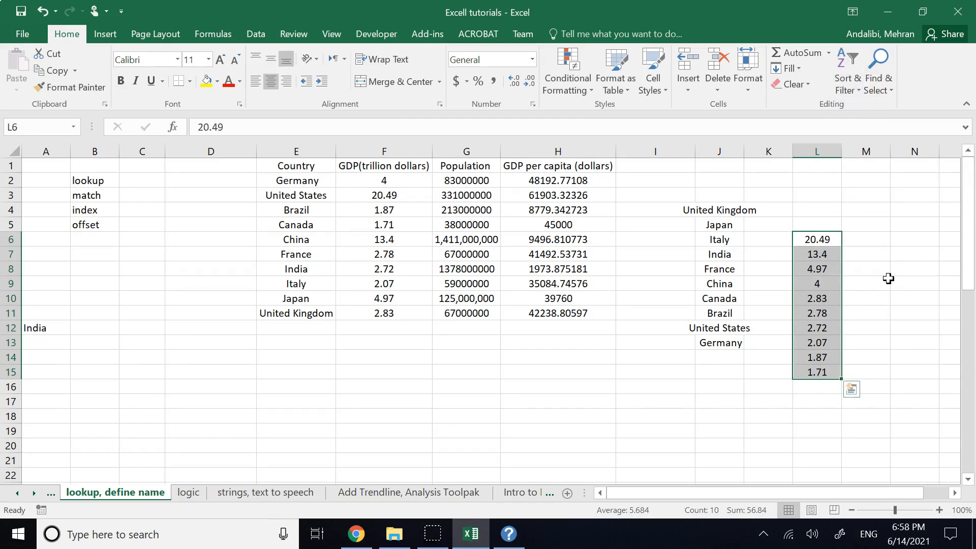
key("Delete")
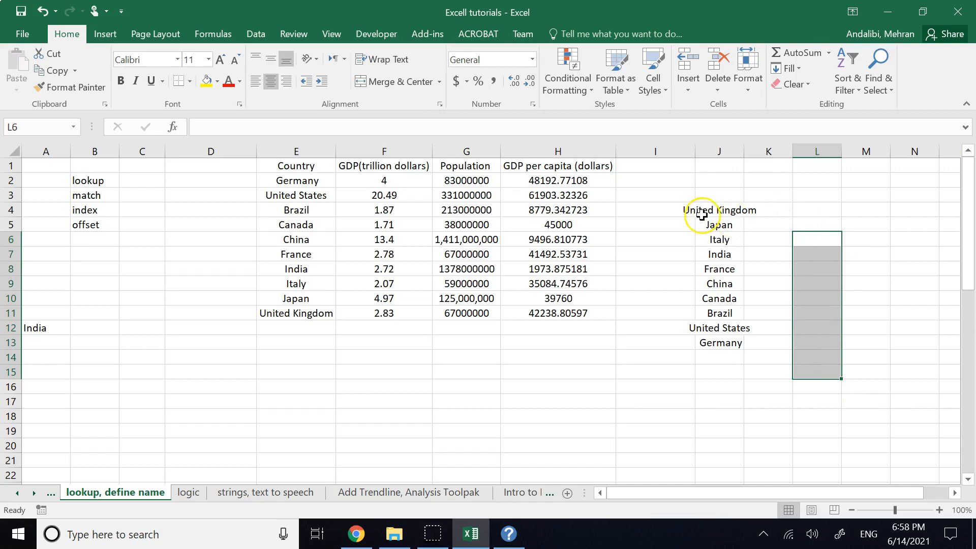
Apply the Z to A sort again to the country list in J4:J13
left_click_drag(707, 214, 723, 343)
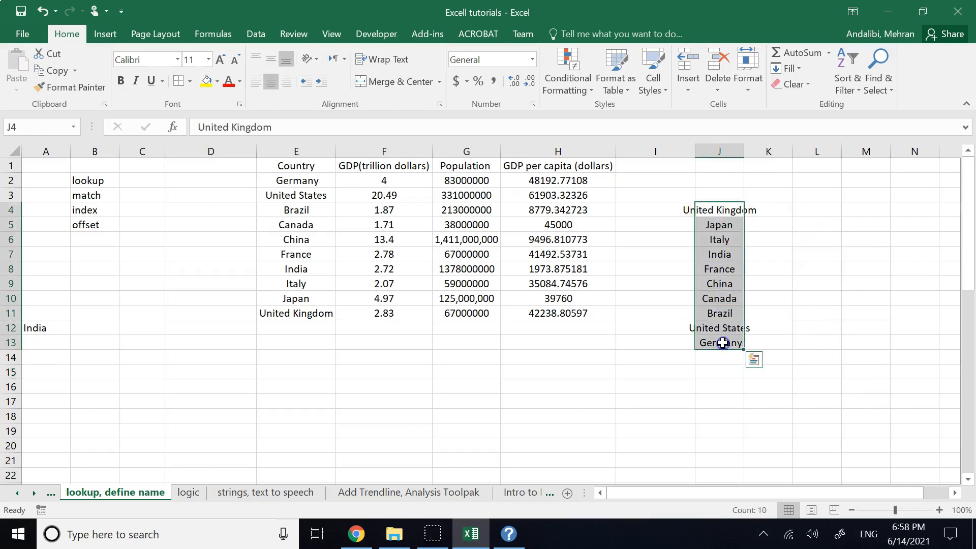
left_click(858, 90)
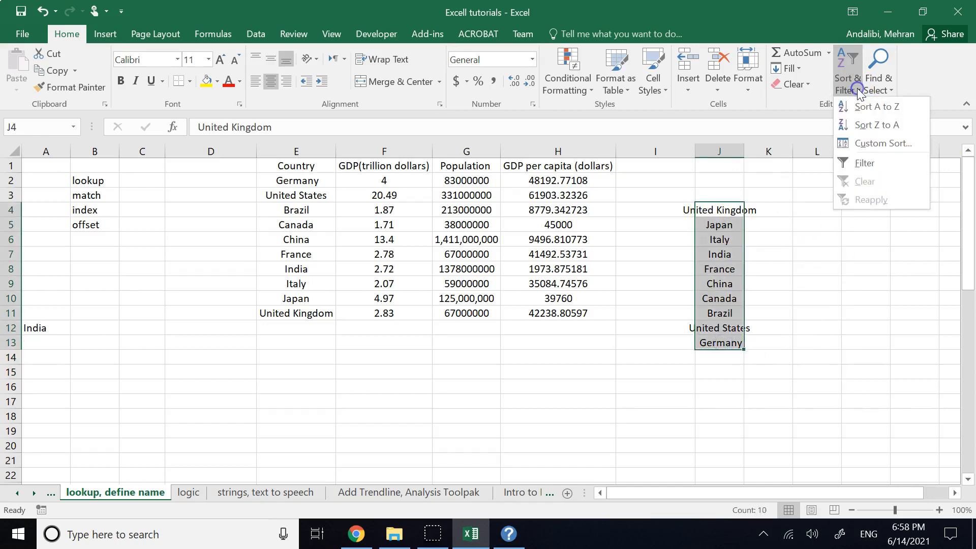
left_click(882, 124)
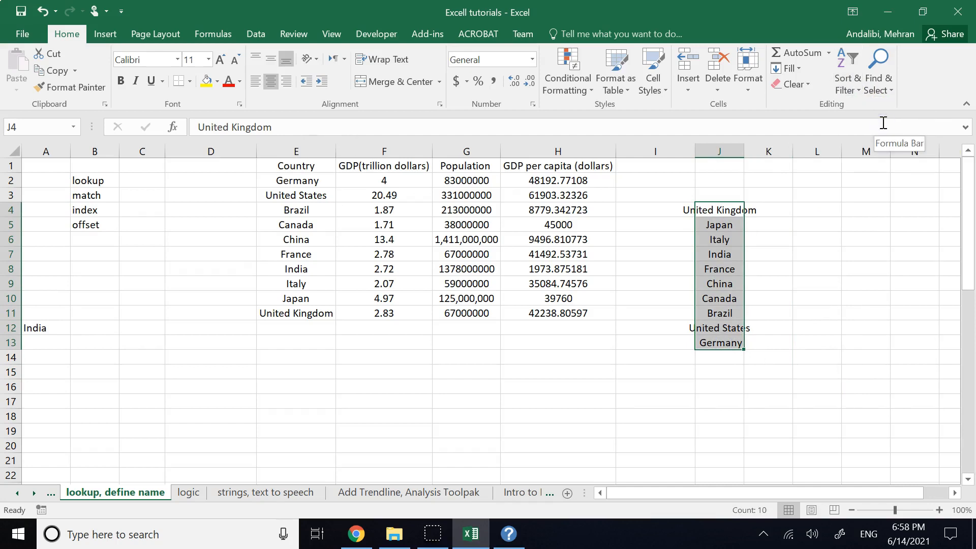
Put the country list in J4:J13 back into A to Z order
left_click(848, 91)
left_click(847, 107)
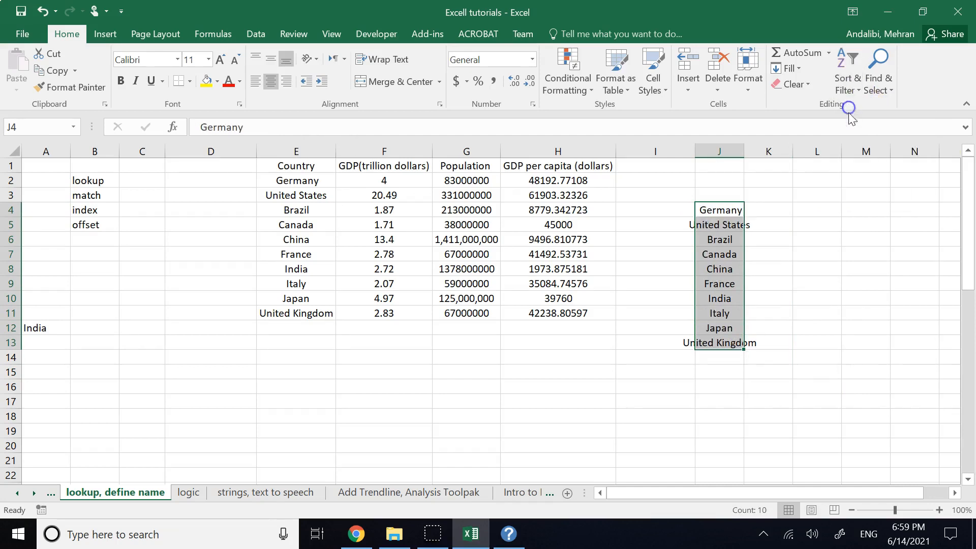
left_click(838, 328)
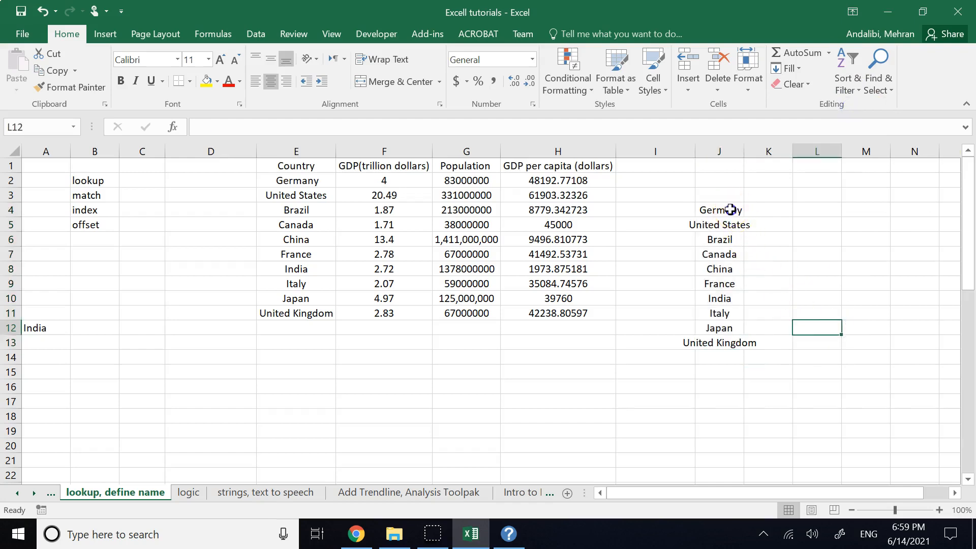
left_click_drag(730, 209, 730, 342)
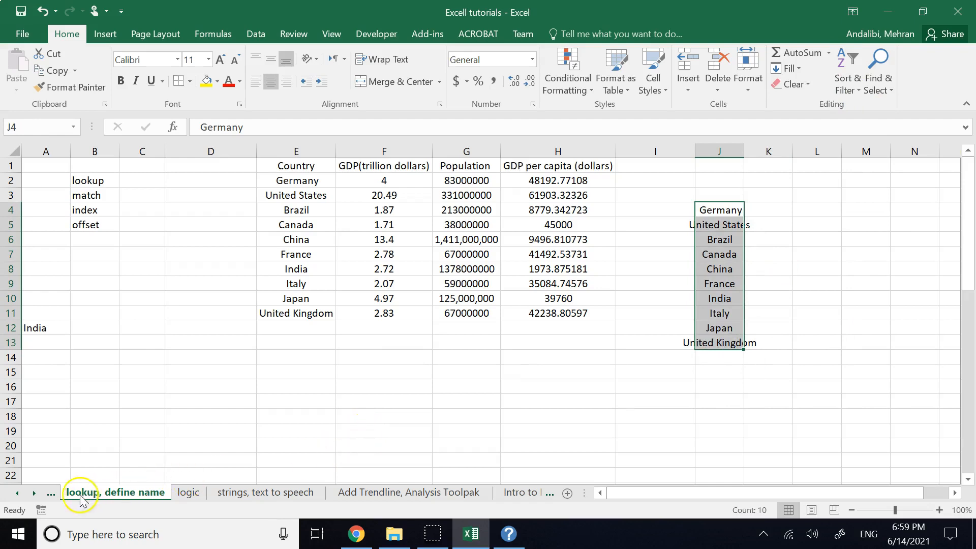
left_click(34, 493)
left_click(121, 493)
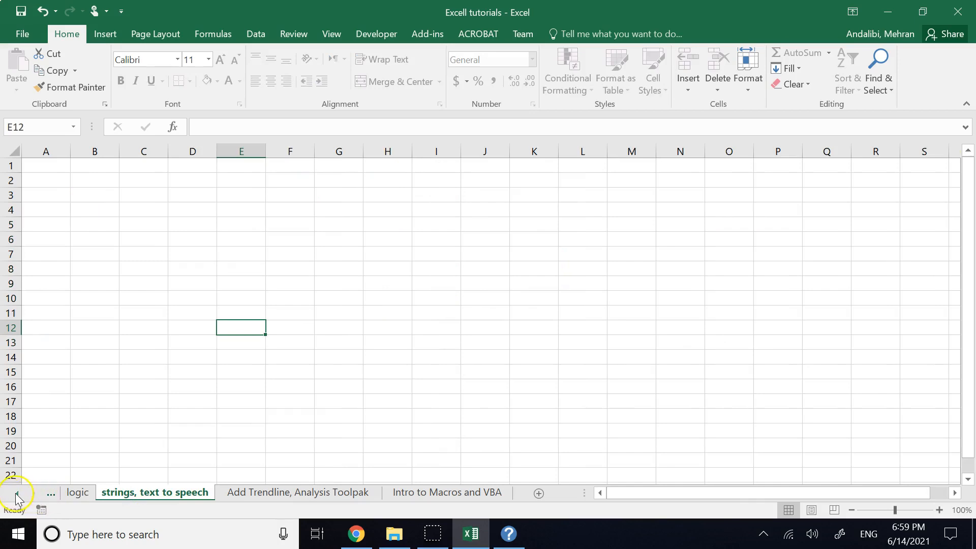
left_click(16, 493)
left_click(16, 493)
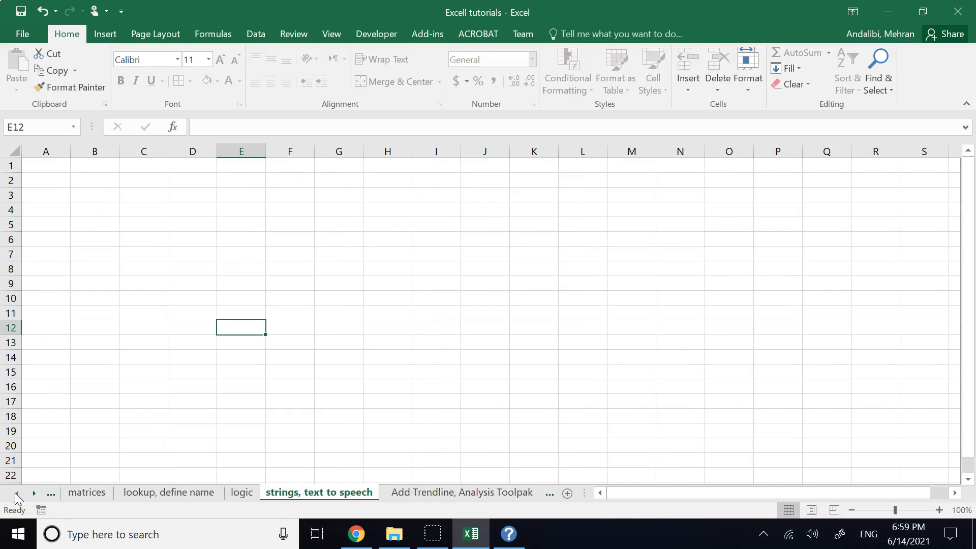
left_click(152, 494)
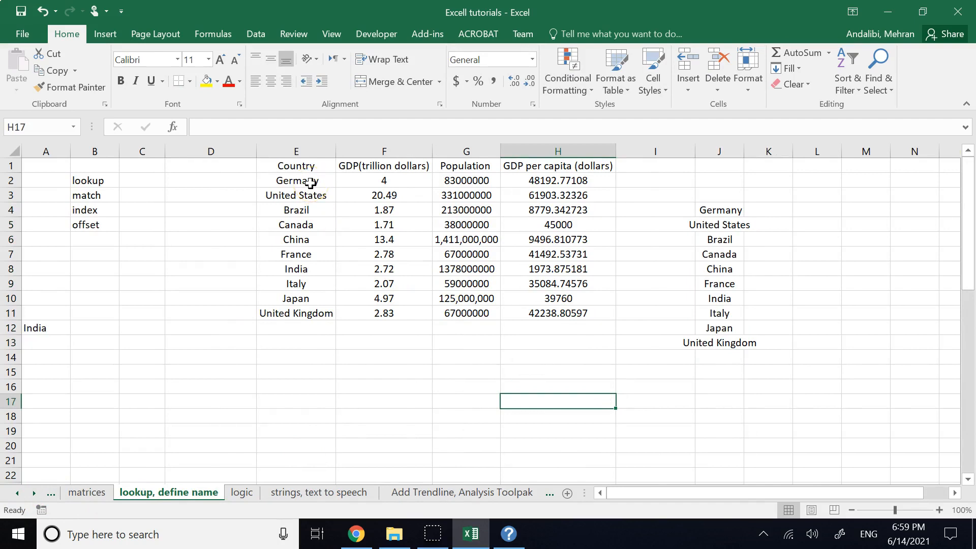
left_click_drag(311, 183, 318, 309)
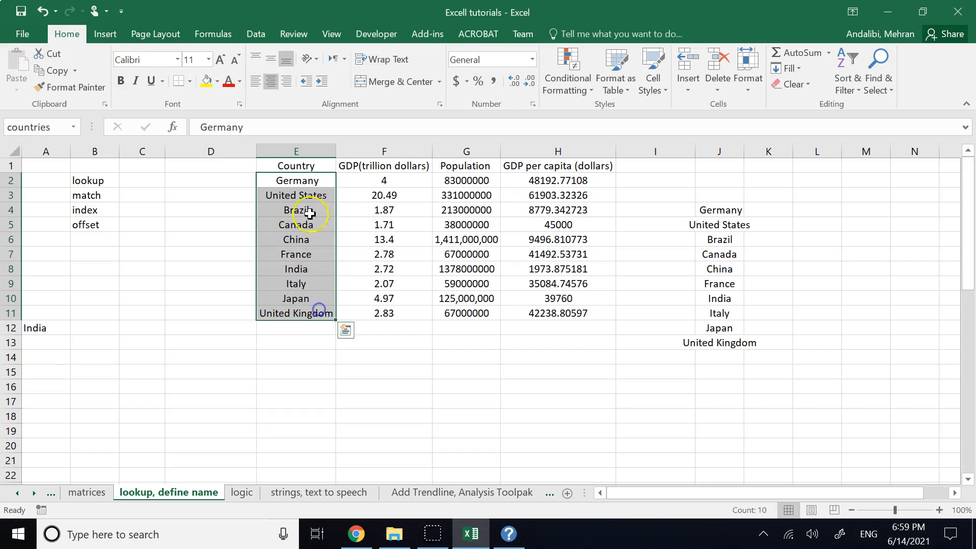
Begin a MATCH formula in C15 and clear the copied country list from J4:J13
left_click(163, 375)
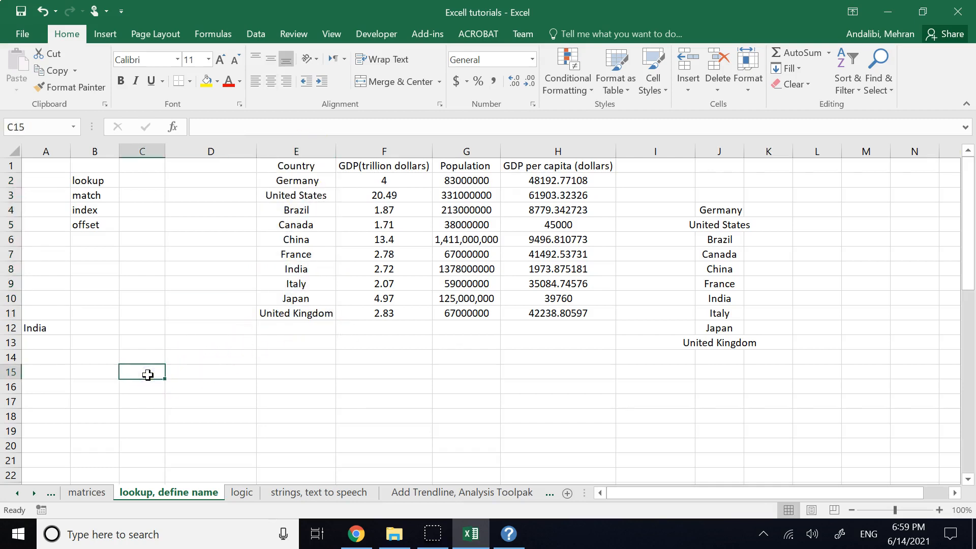
type("=match")
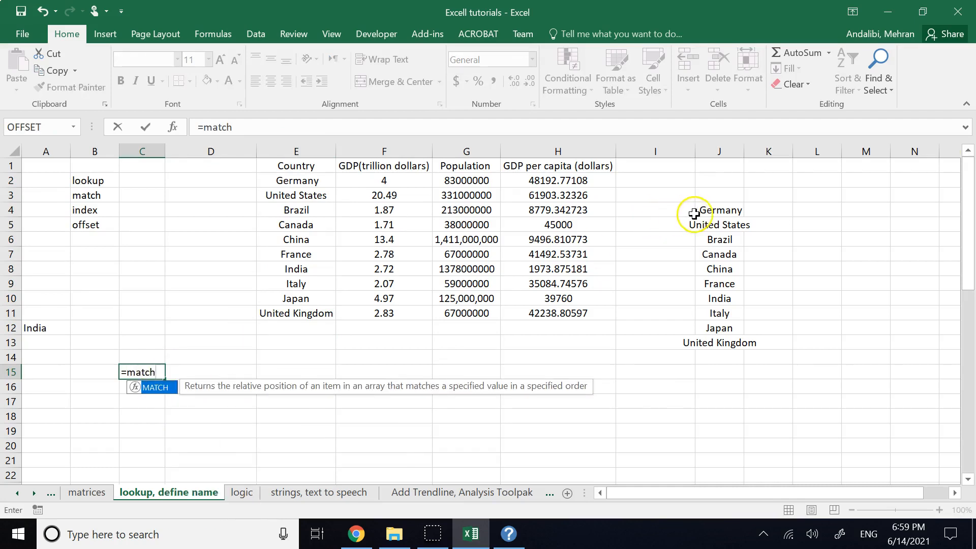
left_click(813, 387)
left_click_drag(808, 394, 722, 217)
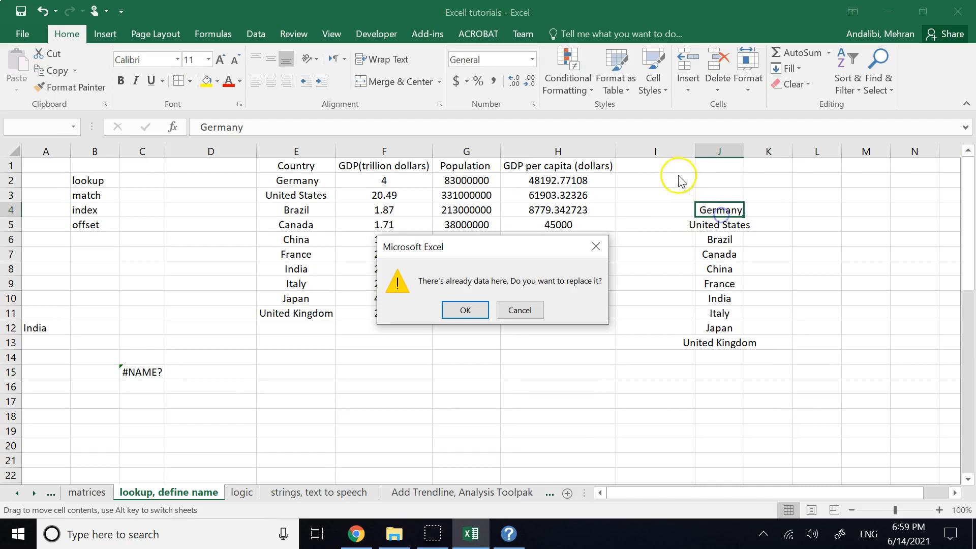
left_click(522, 308)
left_click_drag(676, 186, 801, 406)
key("Delete")
Replace the lookup country in A12 with France
left_click(47, 333)
double_click(48, 329)
double_click(48, 328)
type("France")
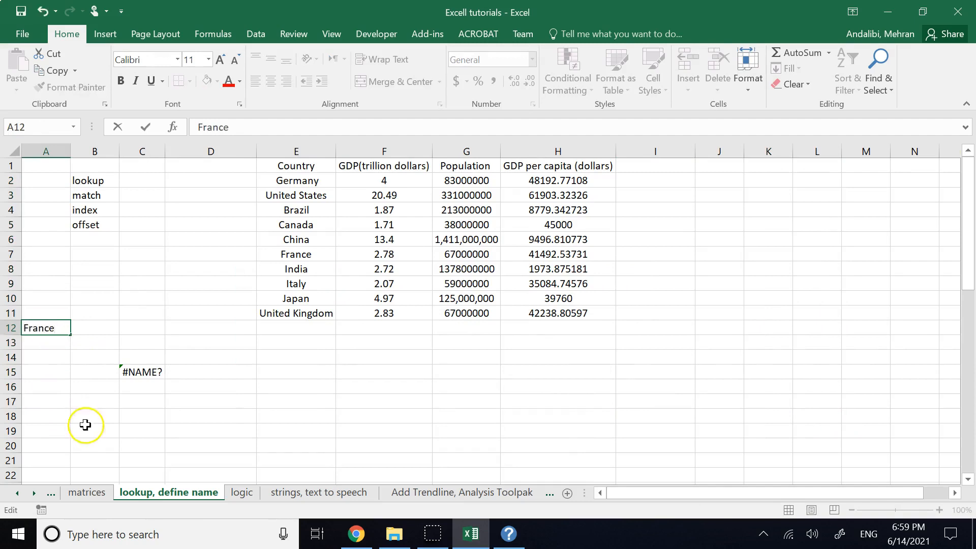
left_click(85, 424)
Enter =MATCH(A12,E2:E11) in C15 and check the result against France's position in the country list
left_click(146, 371)
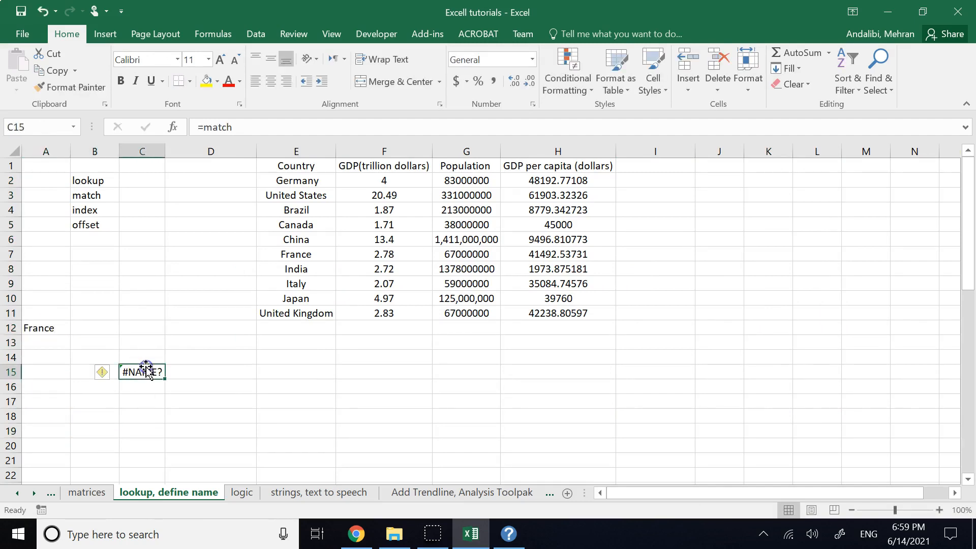
double_click(242, 127)
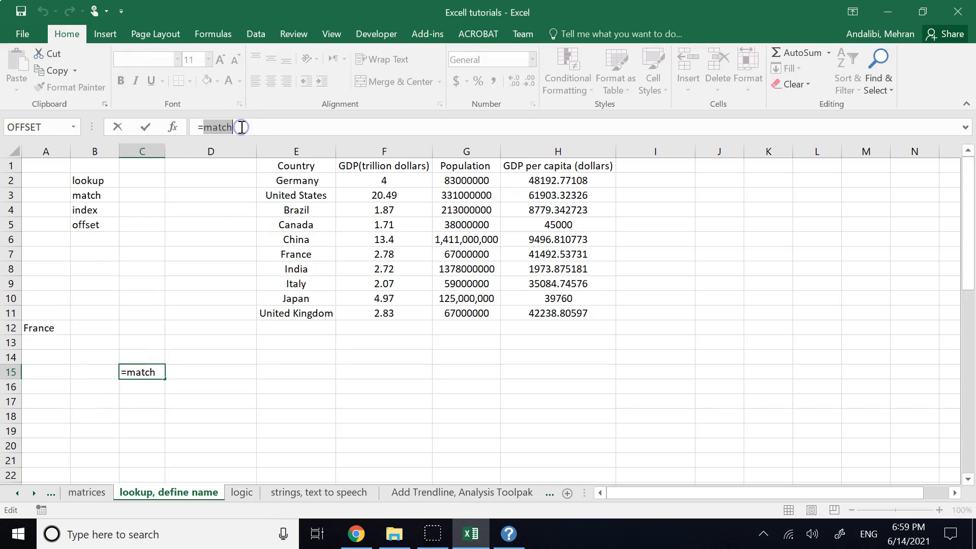
key("BackSpace")
type("ma")
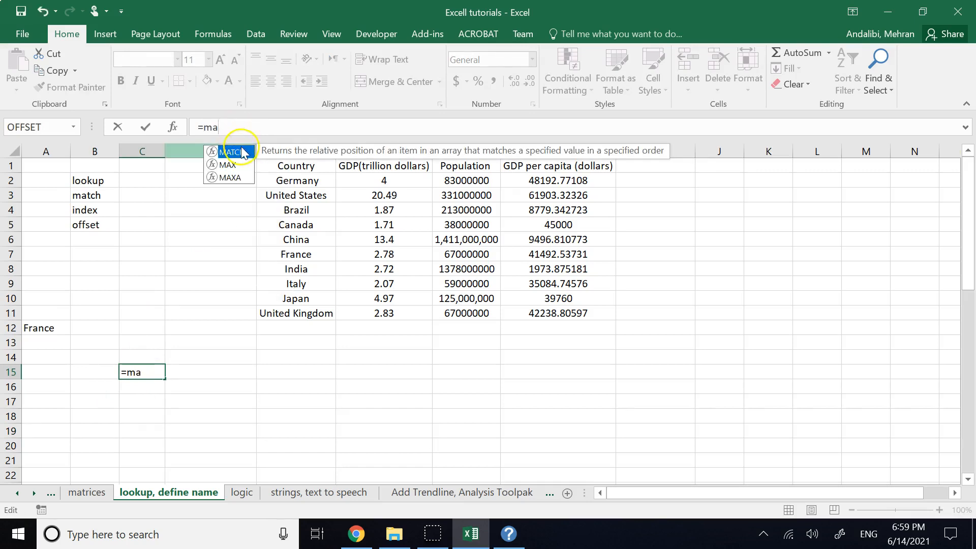
double_click(243, 152)
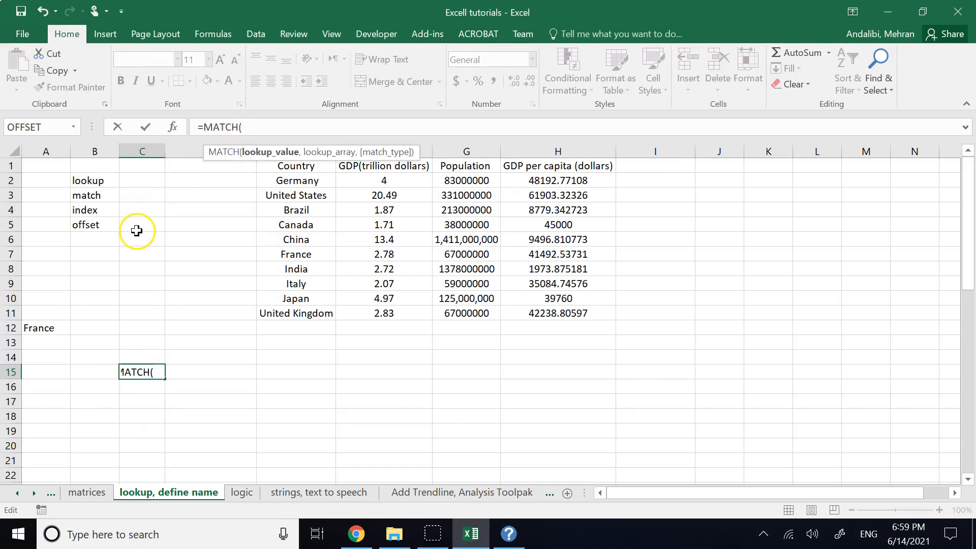
left_click(47, 329)
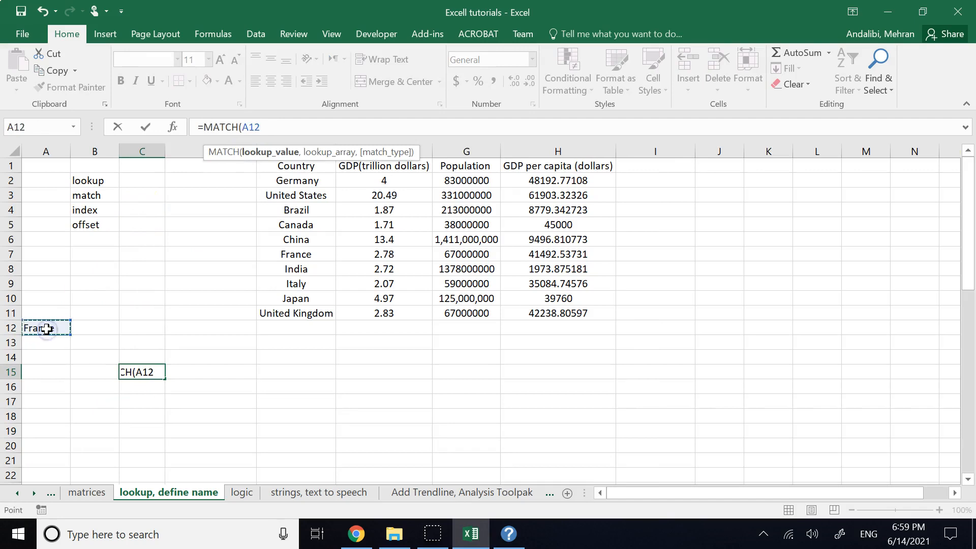
type(",")
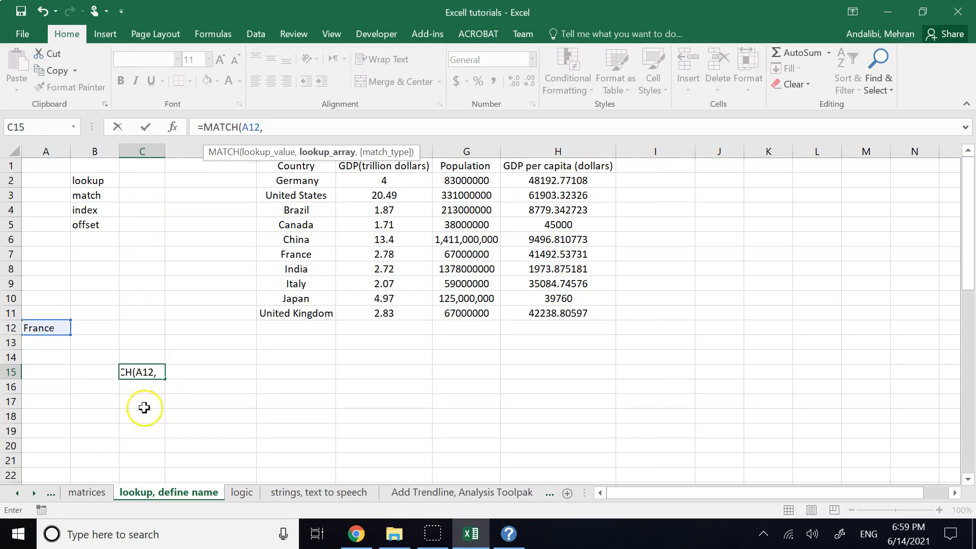
left_click_drag(313, 183, 314, 318)
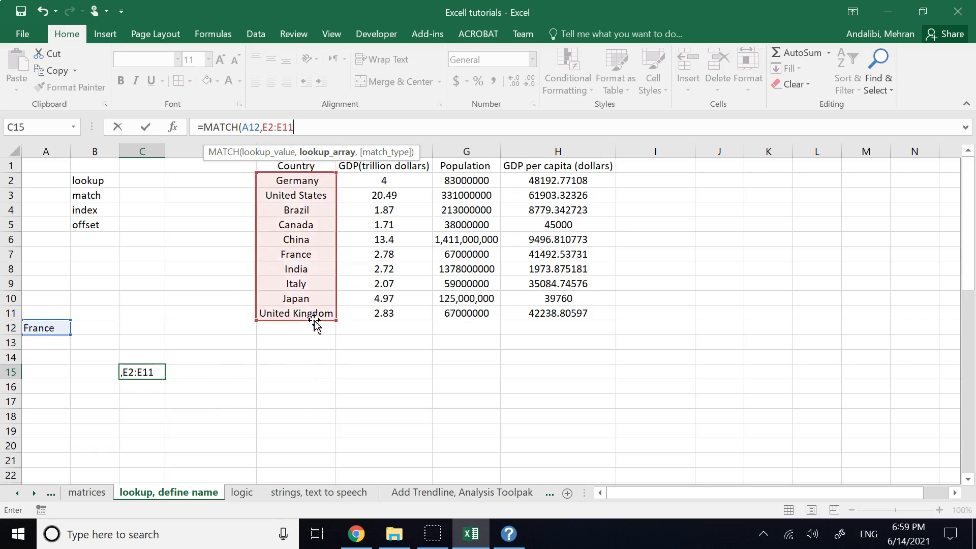
key("Return")
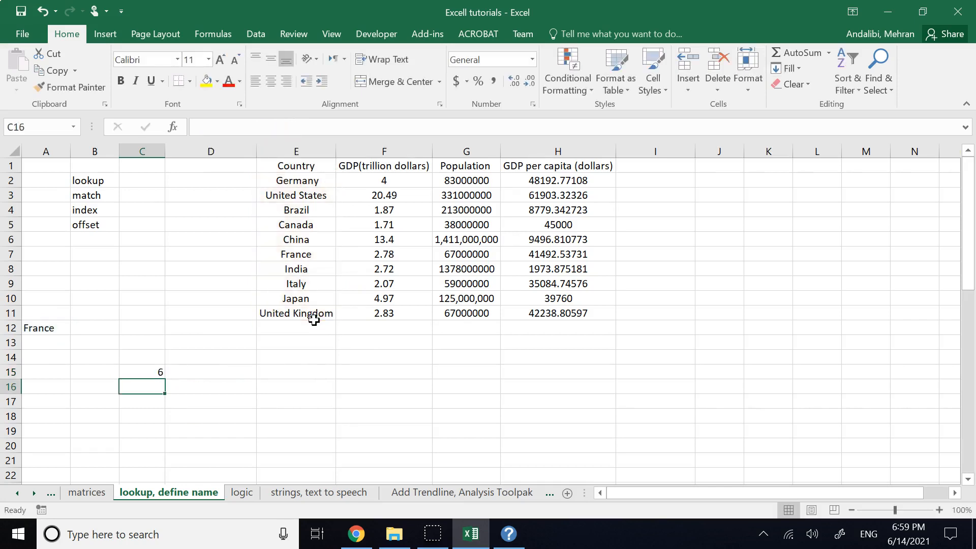
left_click(133, 372)
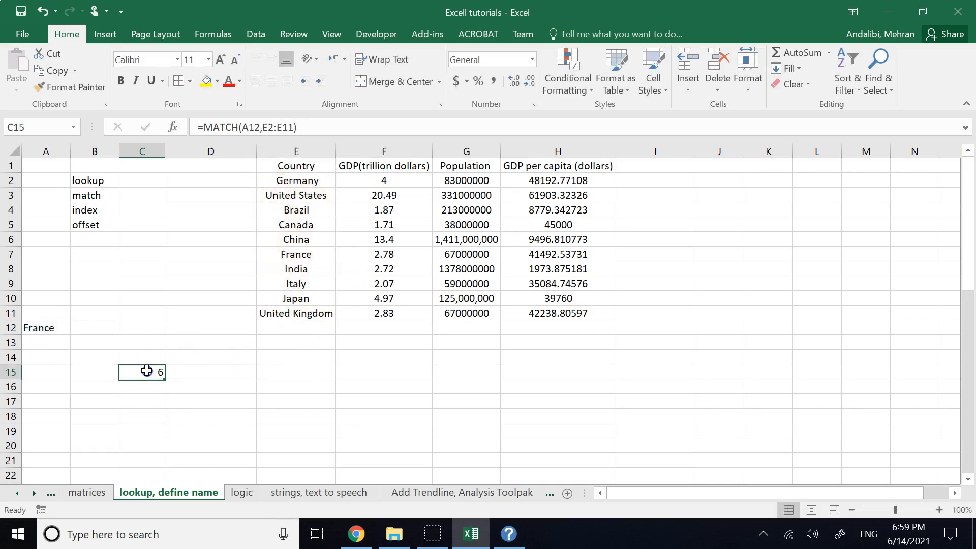
left_click(282, 216)
left_click(282, 256)
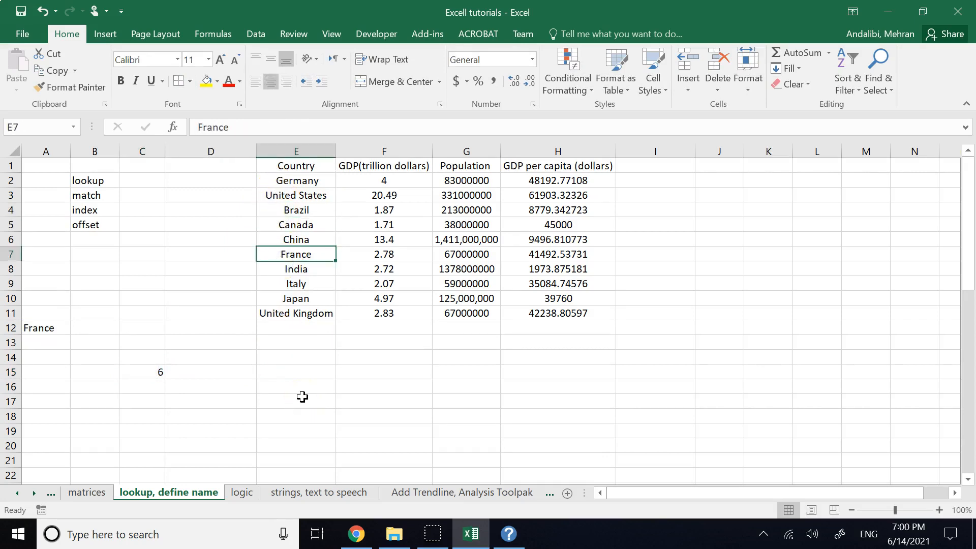
left_click(268, 414)
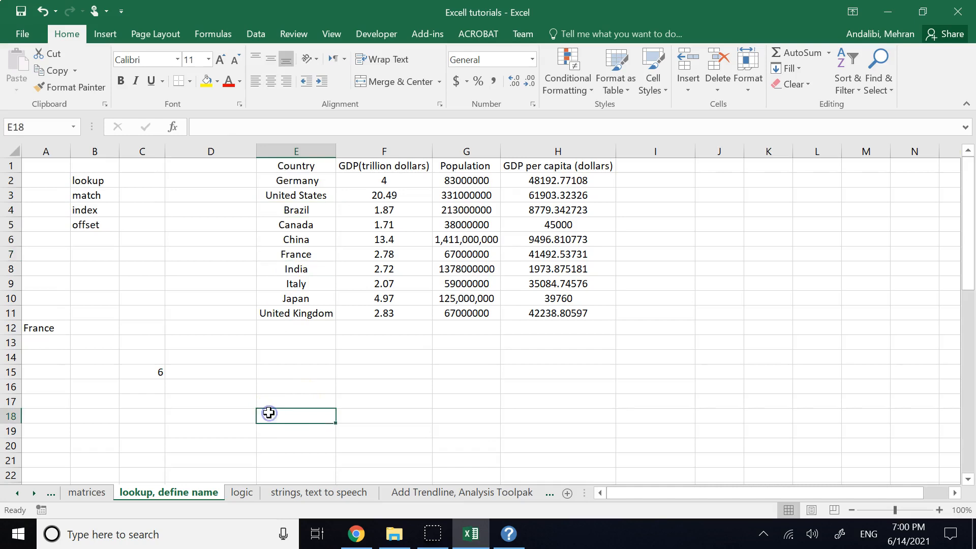
Change the lookup country in A12 to China
double_click(42, 334)
double_click(51, 328)
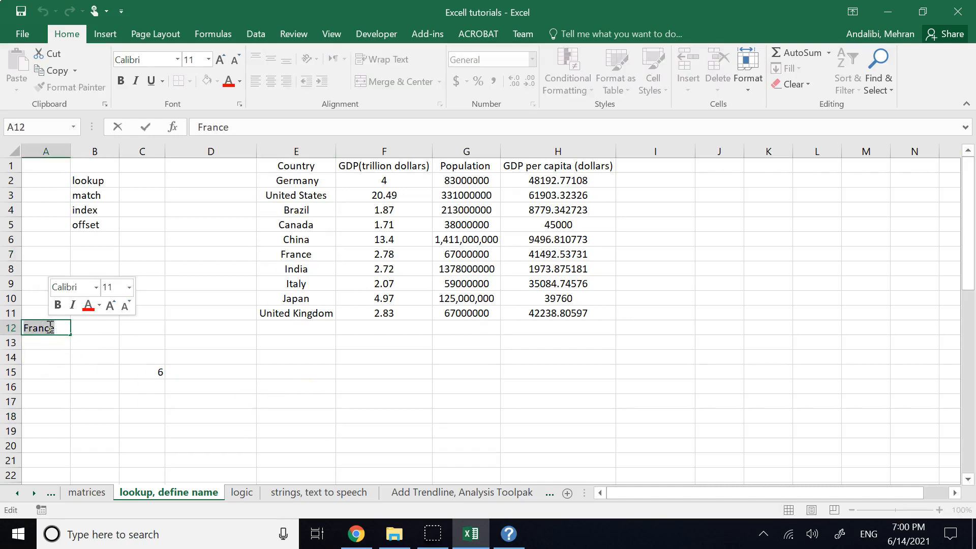
type("C")
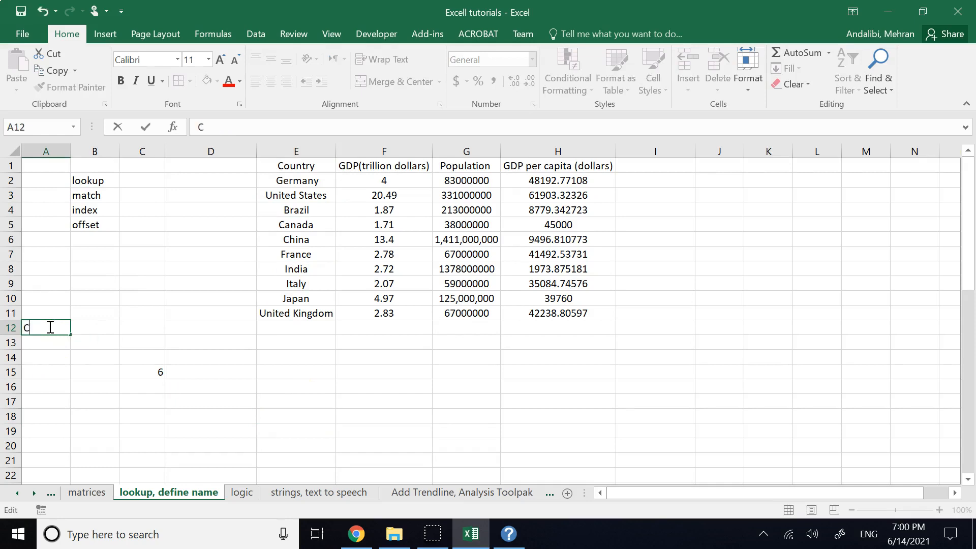
type("hina")
key("Return")
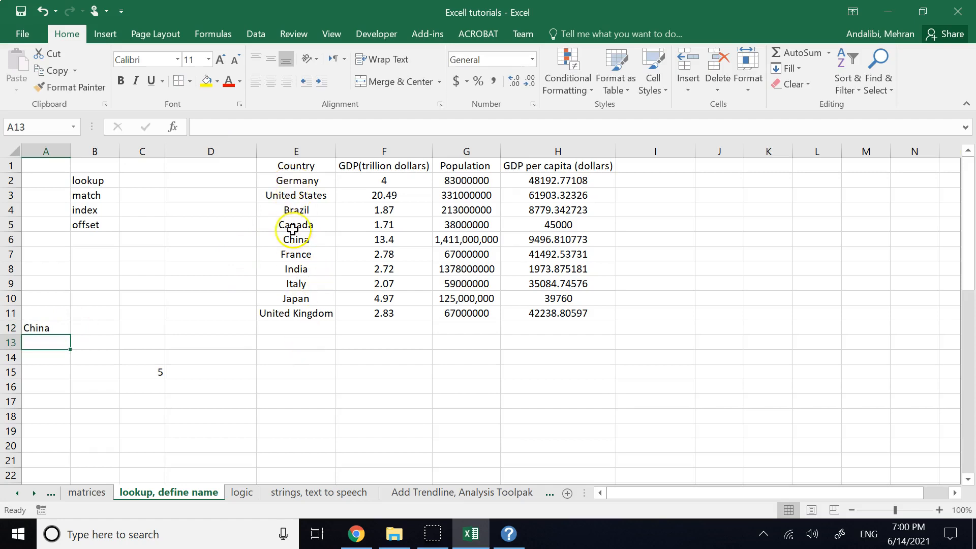
left_click(291, 369)
Sort the country column E2:E11 from Z to A, expanding the selection to the neighbouring GDP and population columns
left_click(291, 179)
left_click_drag(291, 179, 304, 307)
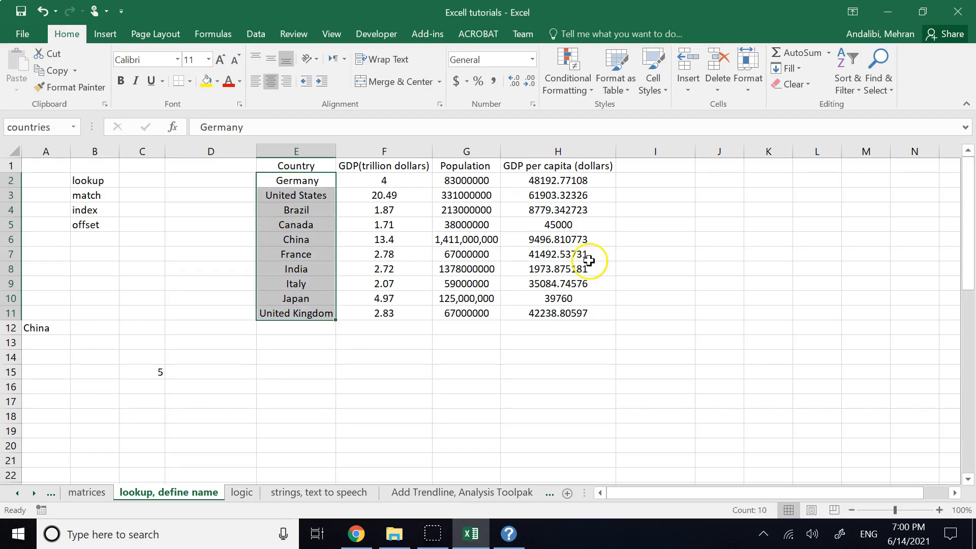
left_click(858, 101)
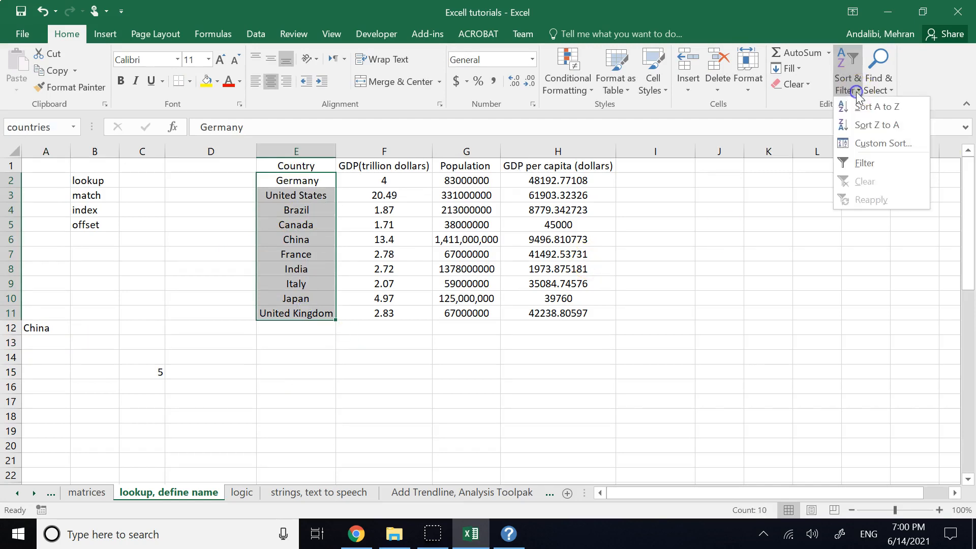
left_click(866, 127)
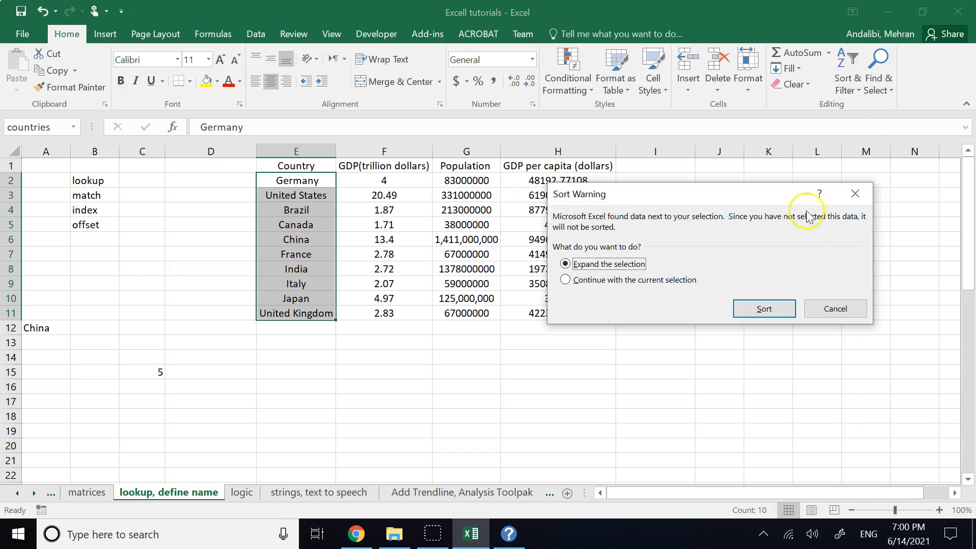
left_click(778, 310)
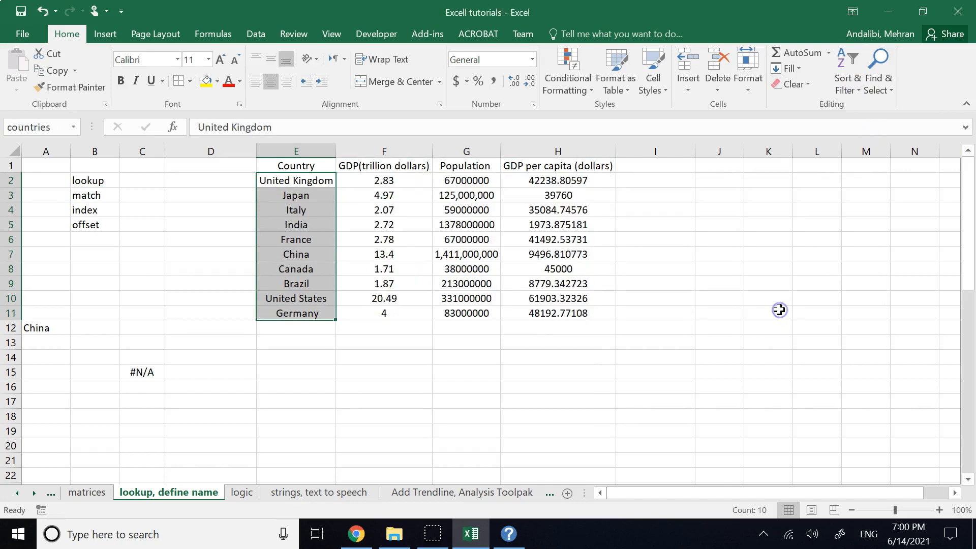
left_click(305, 416)
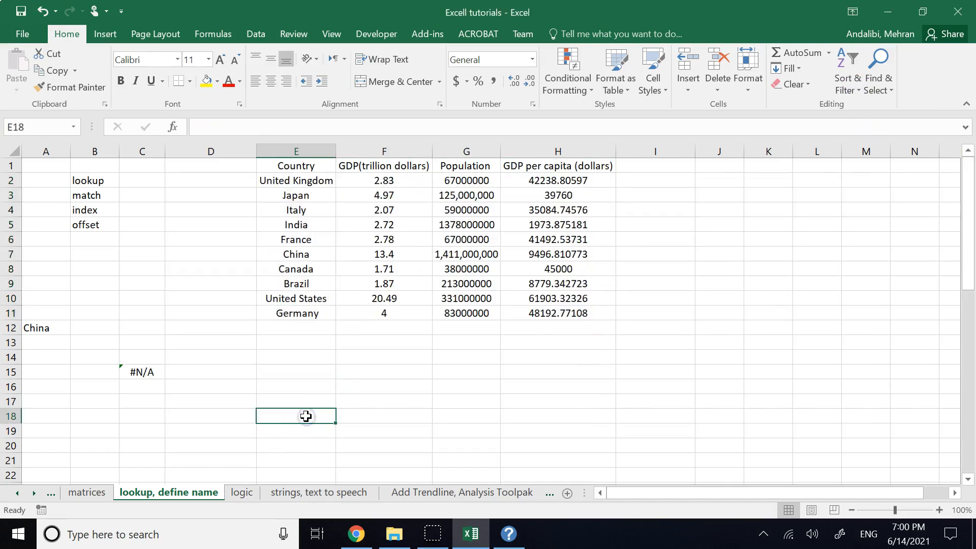
Sort the country column E2:E11 back from A to Z with the selection expanded to the whole table
left_click(283, 344)
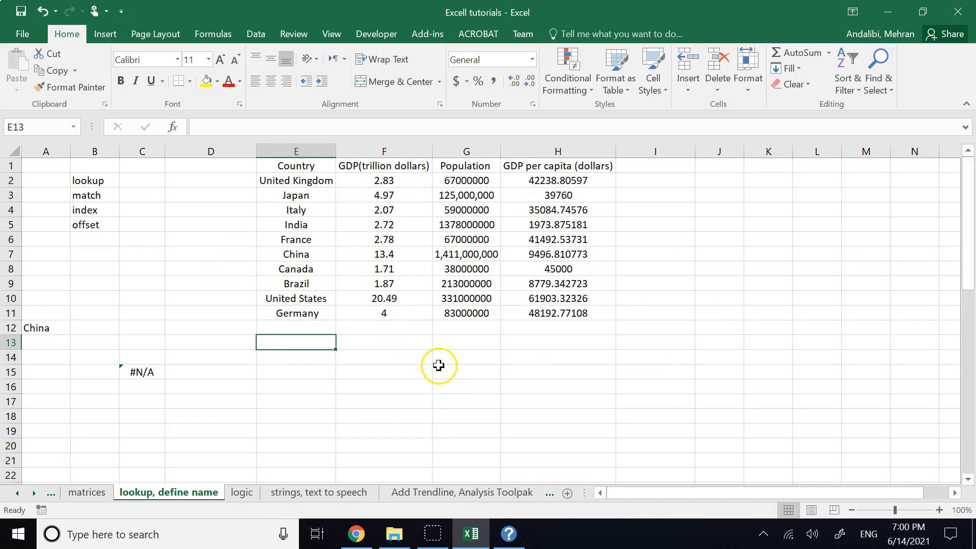
left_click_drag(301, 181, 324, 309)
left_click(846, 84)
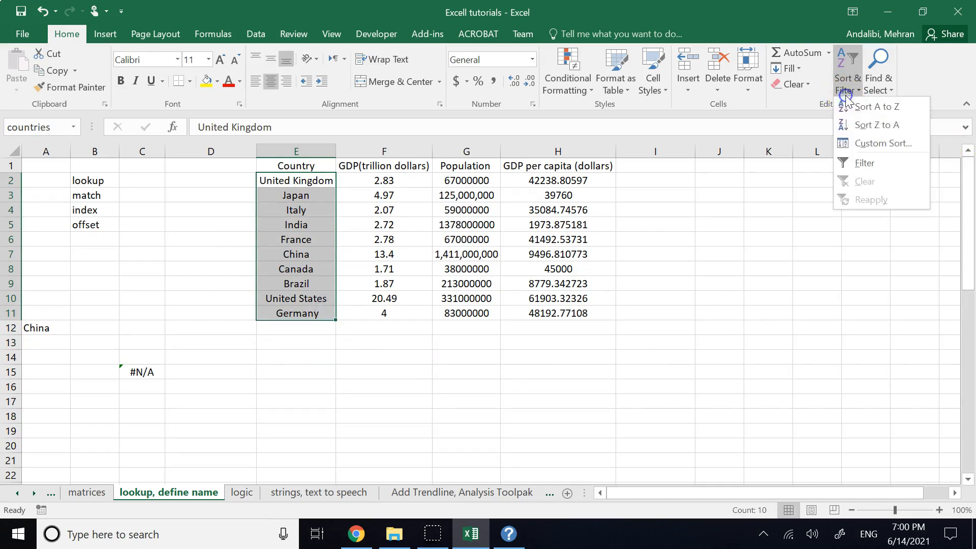
left_click(869, 108)
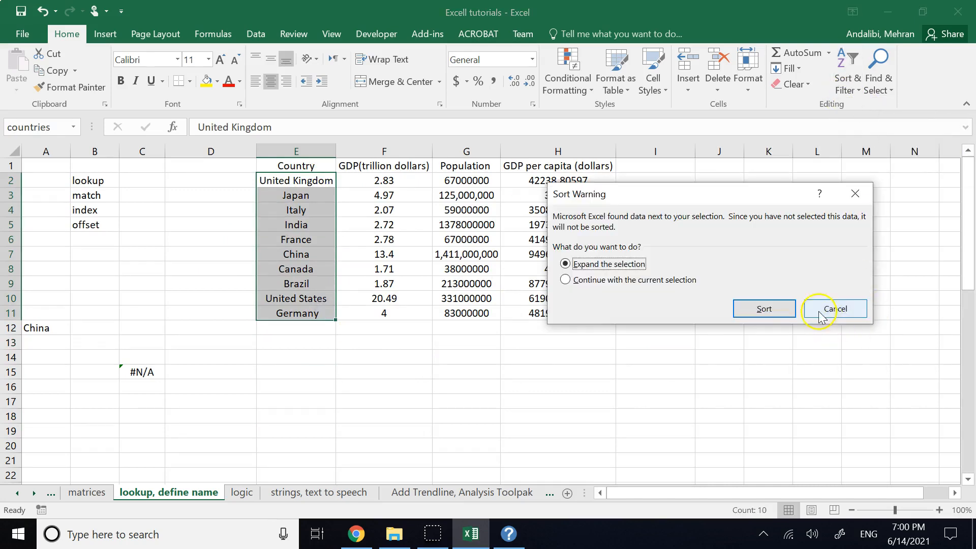
left_click(788, 311)
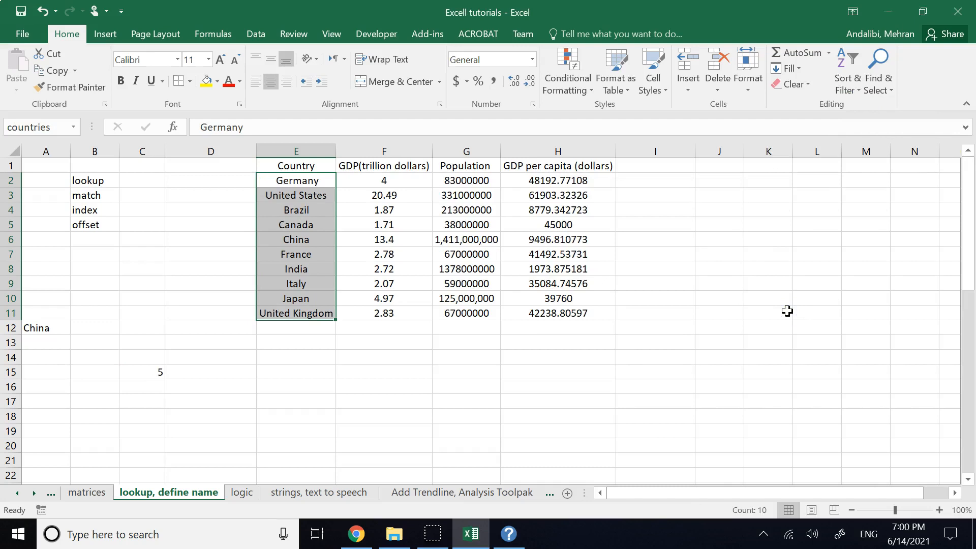
left_click(341, 383)
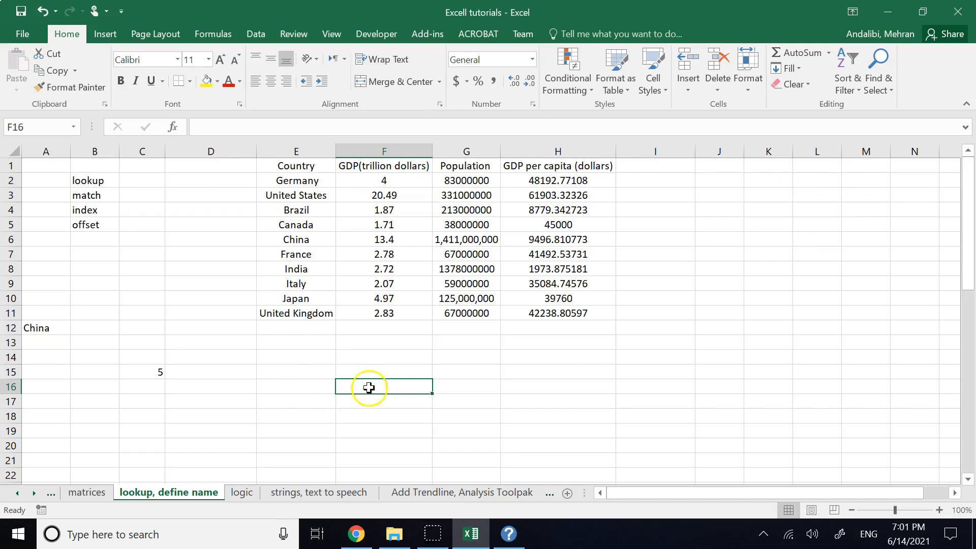
Sort the country column E2:E11 from Z to A with the selection expanded, and check the MATCH formula in C15 against the reordered list
left_click_drag(320, 180, 315, 315)
left_click(846, 87)
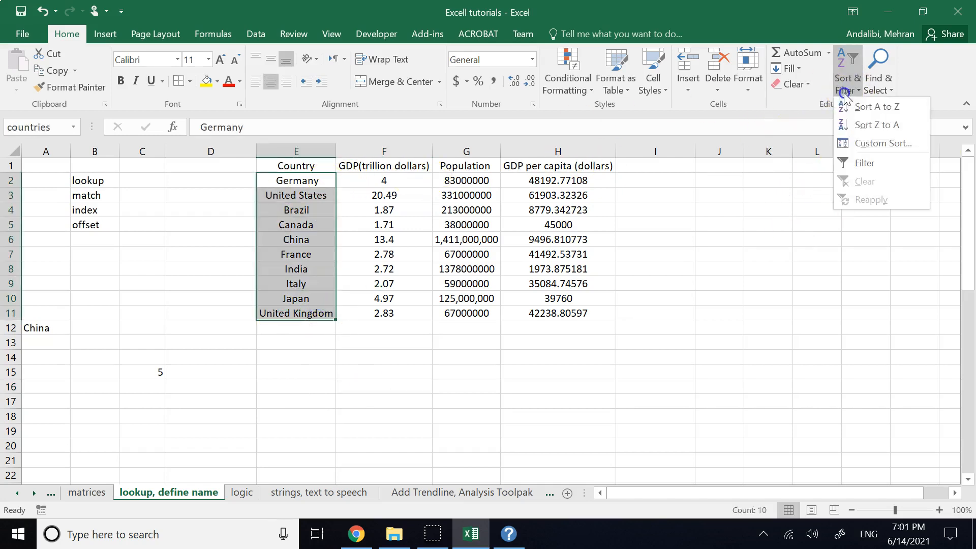
left_click(850, 124)
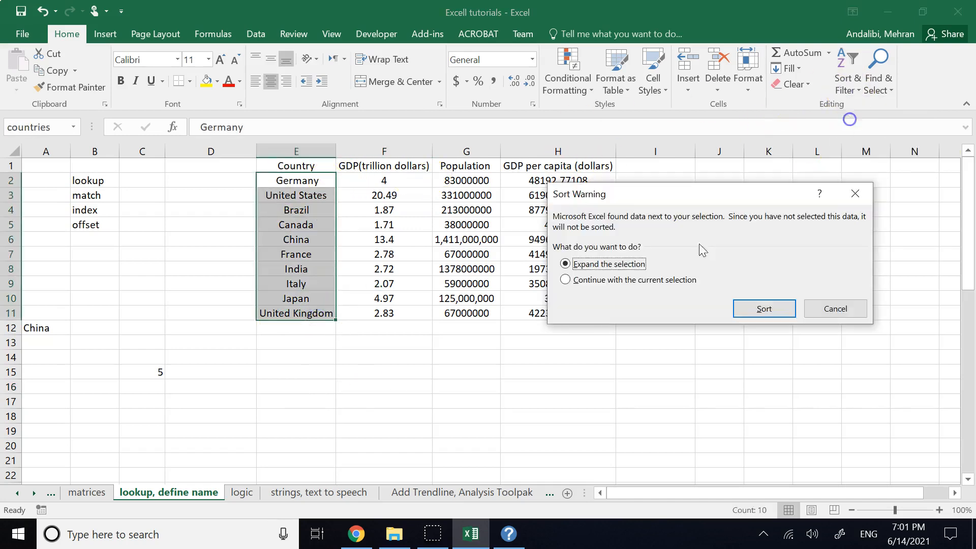
left_click(788, 308)
double_click(153, 372)
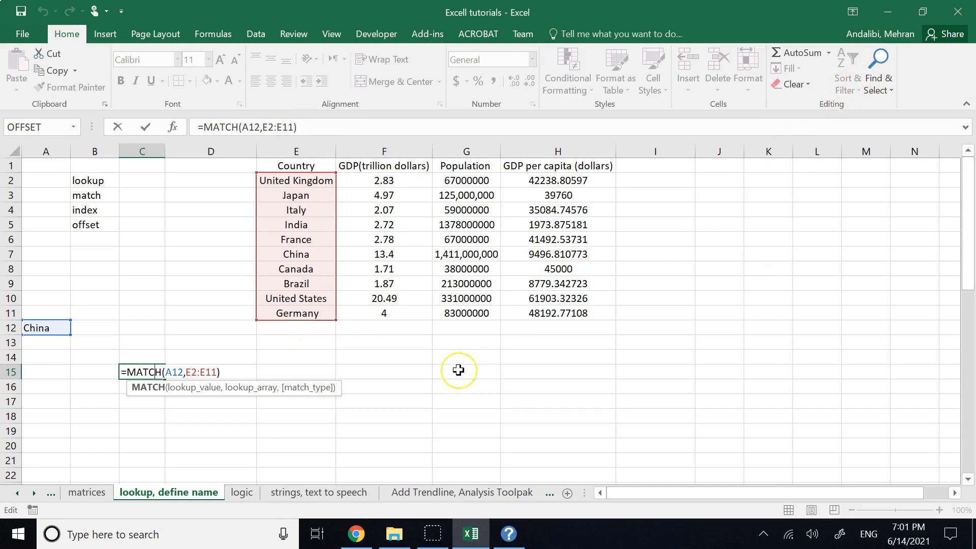
left_click(436, 399)
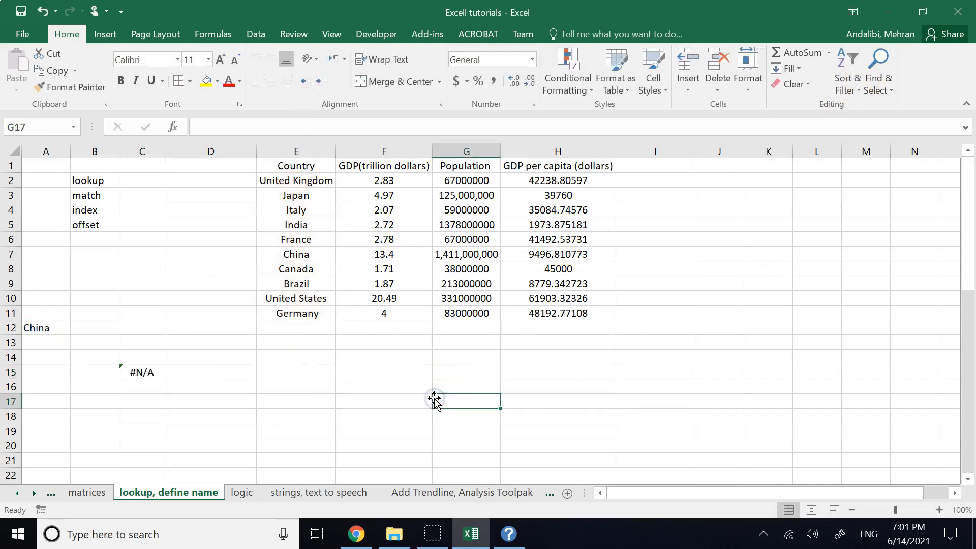
Replace the lookup value in A12 with the GDP figure 4.97
left_click(53, 327)
double_click(52, 327)
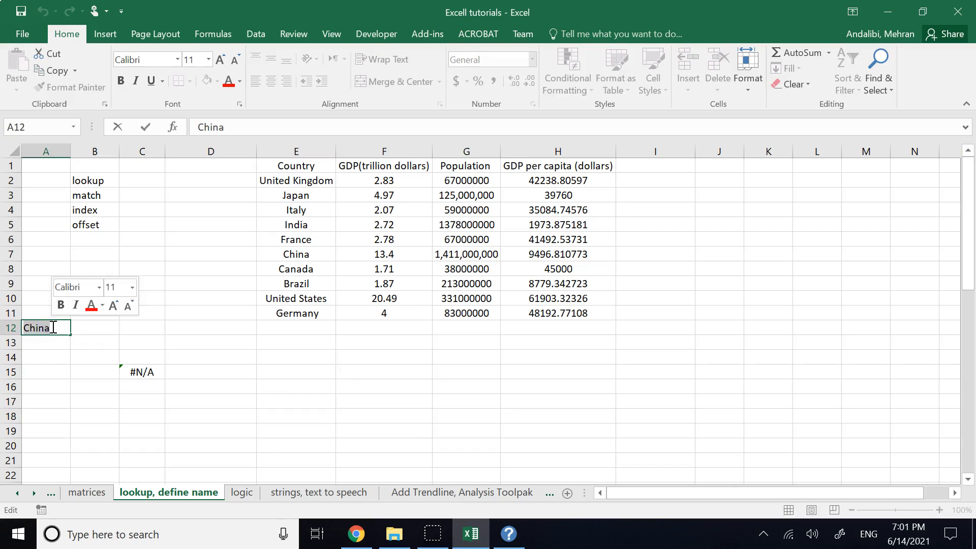
type("4.97")
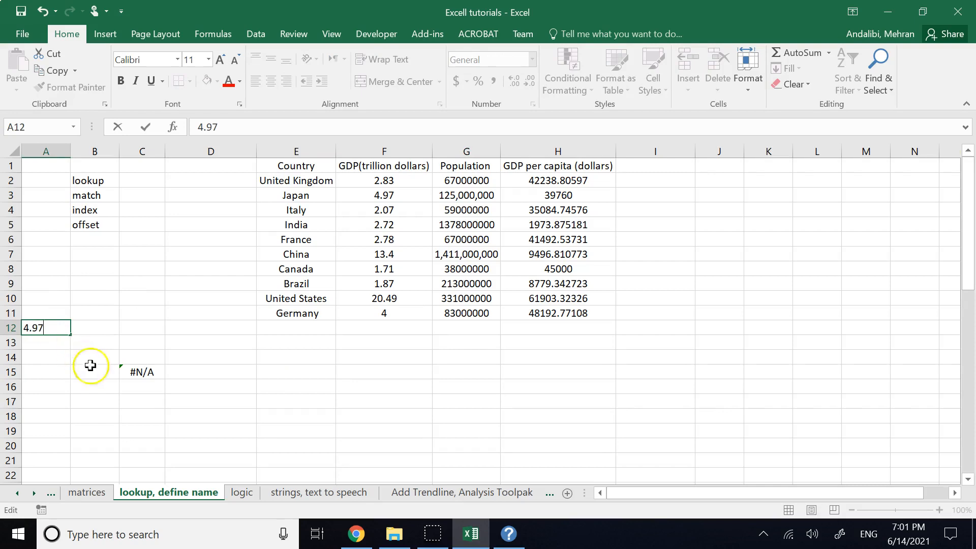
left_click(224, 412)
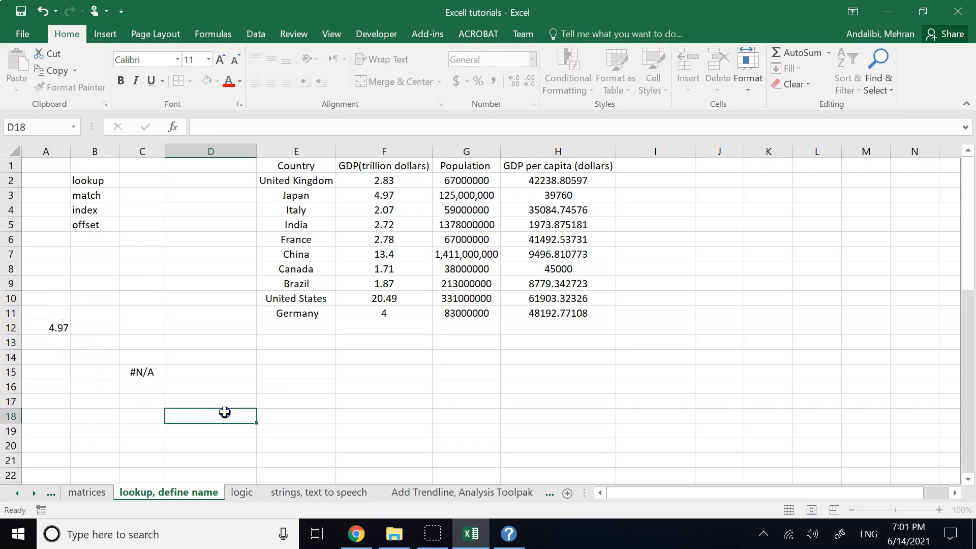
Change the lookup array of the MATCH formula in C15 to the GDP values F2:F11, giving =MATCH(A12,GDP)
left_click(140, 376)
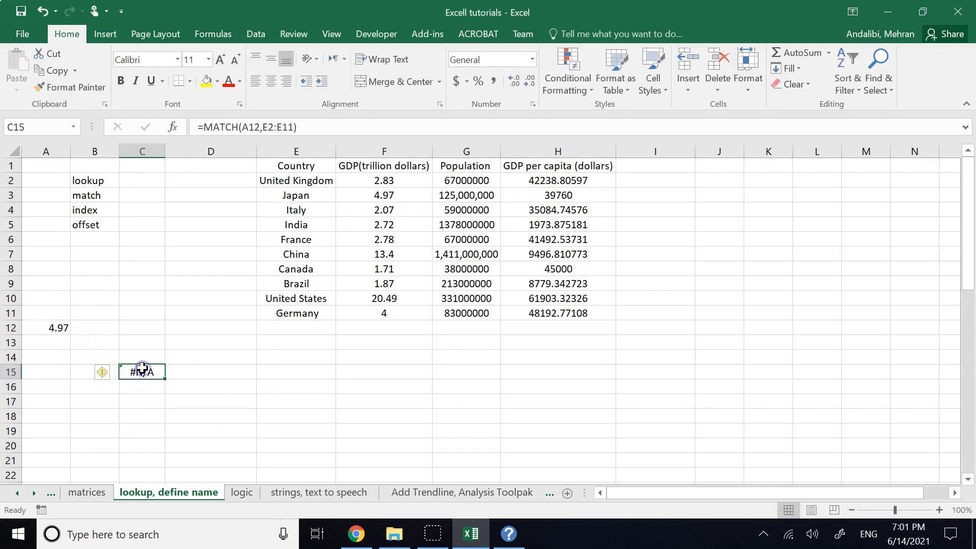
double_click(141, 368)
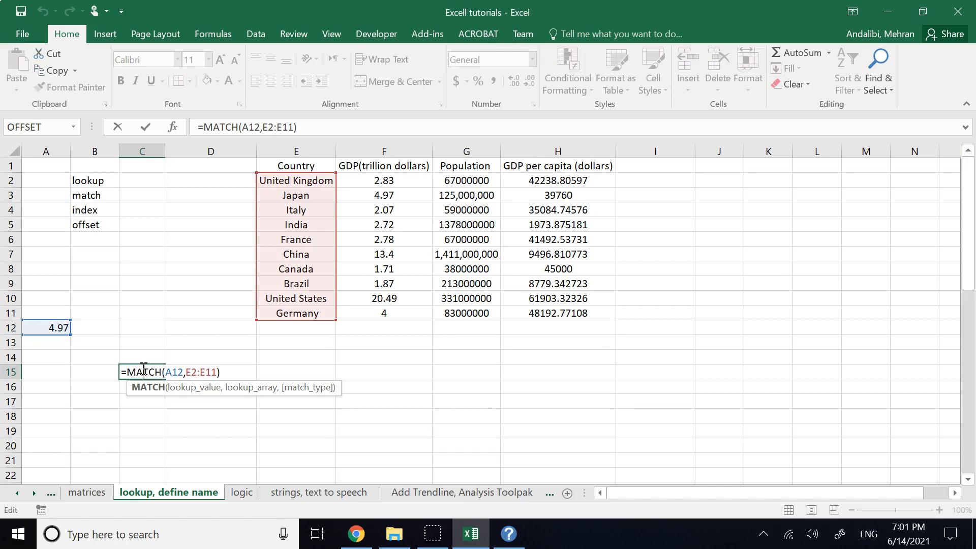
left_click(216, 373)
key("BackSpace")
key("BackSpace")
key("BackSpace")
key("BackSpace")
key("BackSpace")
key("BackSpace")
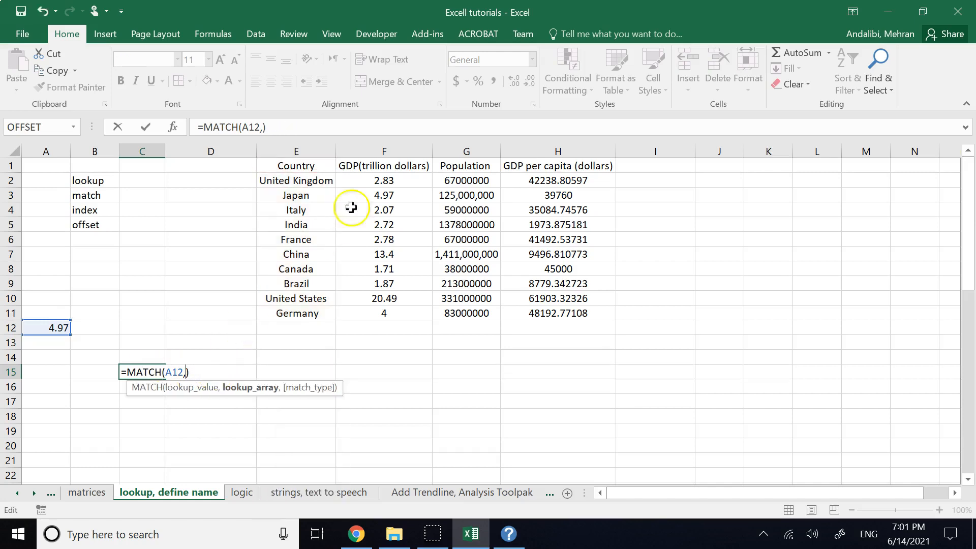
left_click_drag(358, 179, 366, 314)
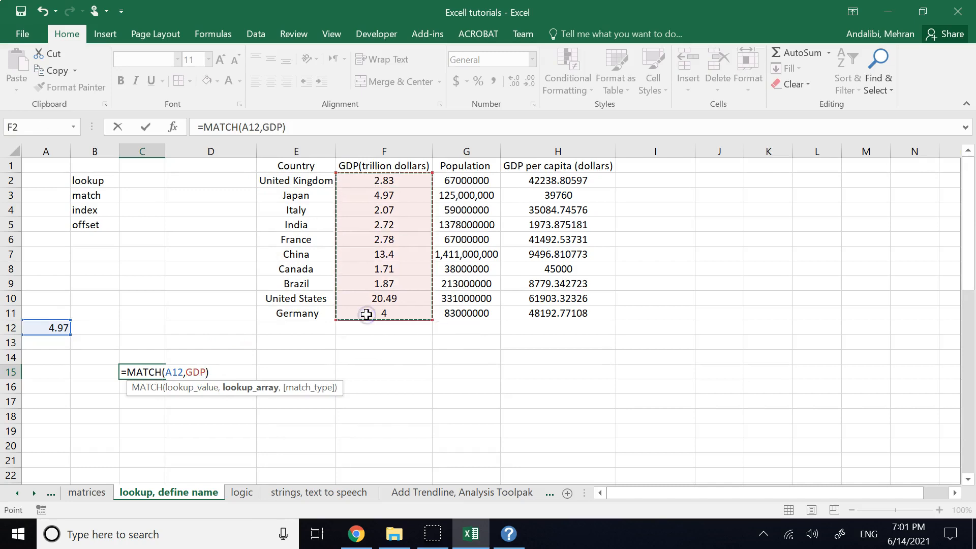
key("Return")
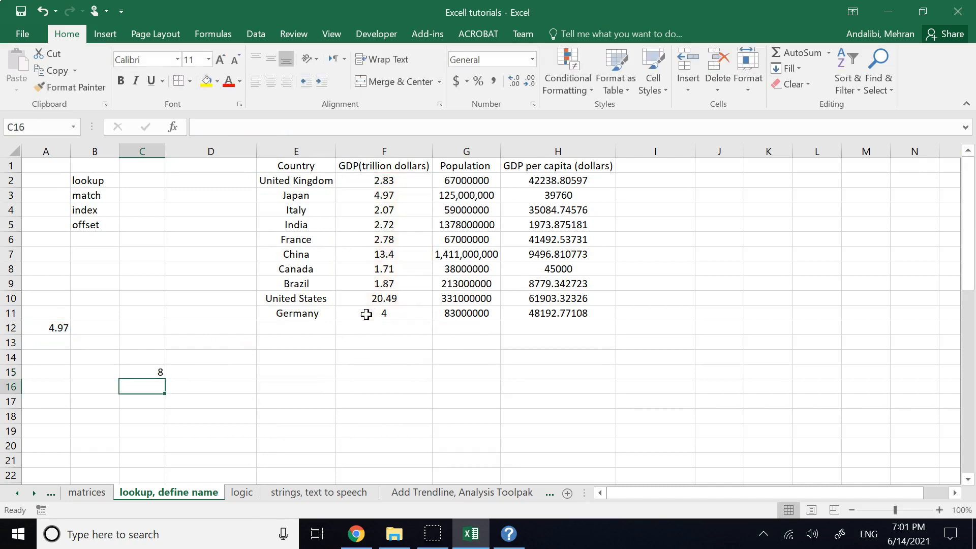
left_click(145, 371)
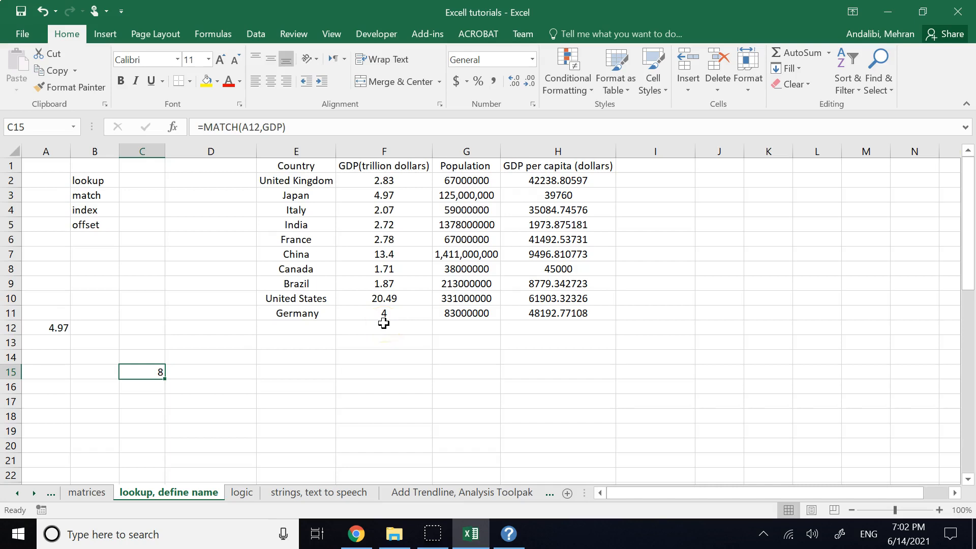
left_click(379, 375)
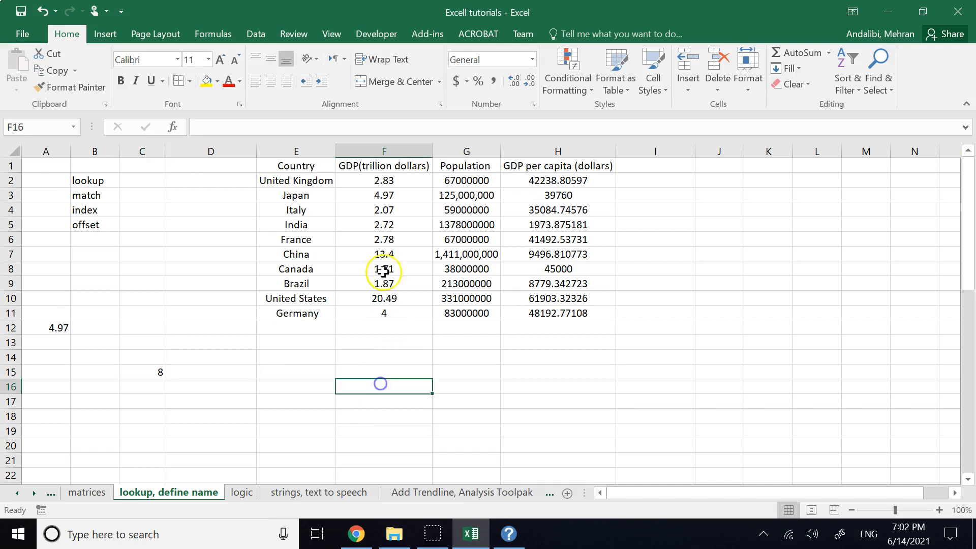
Sort the GDP column F2:F11 from smallest to largest with the selection expanded, and check the MATCH formula in C15 against it
left_click_drag(383, 181, 381, 312)
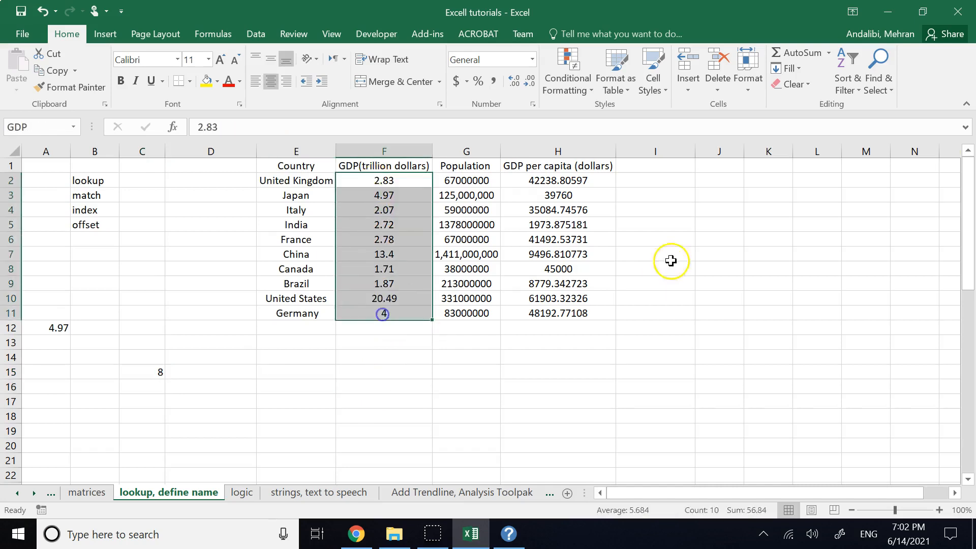
left_click(862, 87)
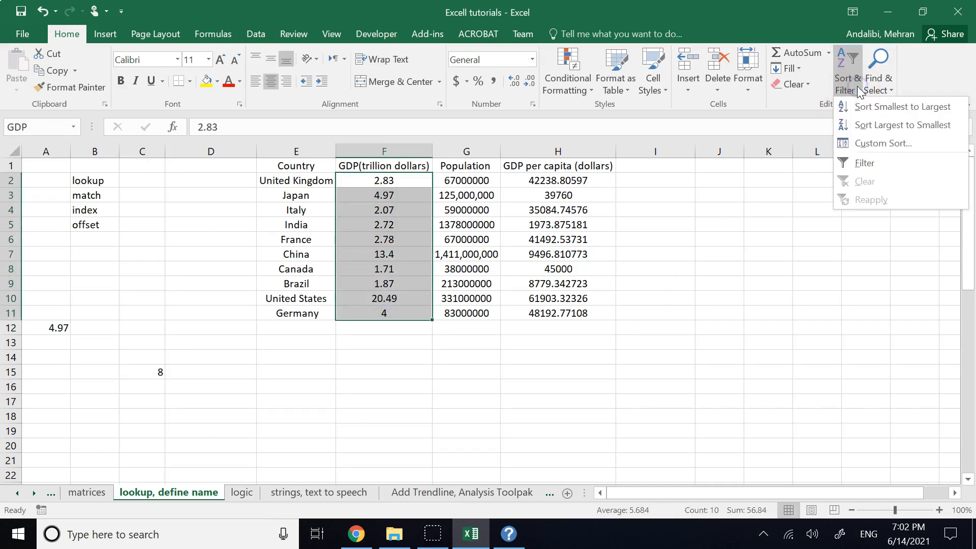
left_click(872, 103)
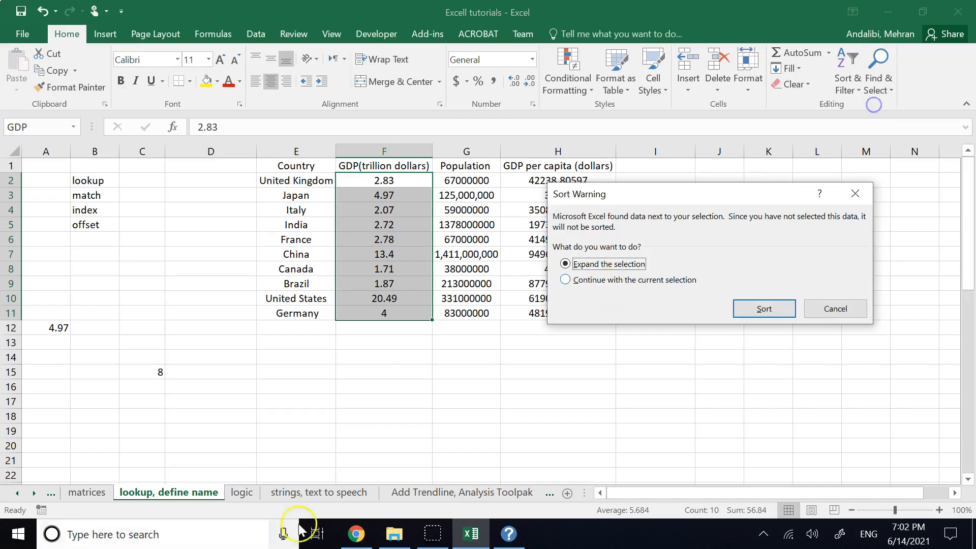
left_click(750, 308)
left_click(383, 426)
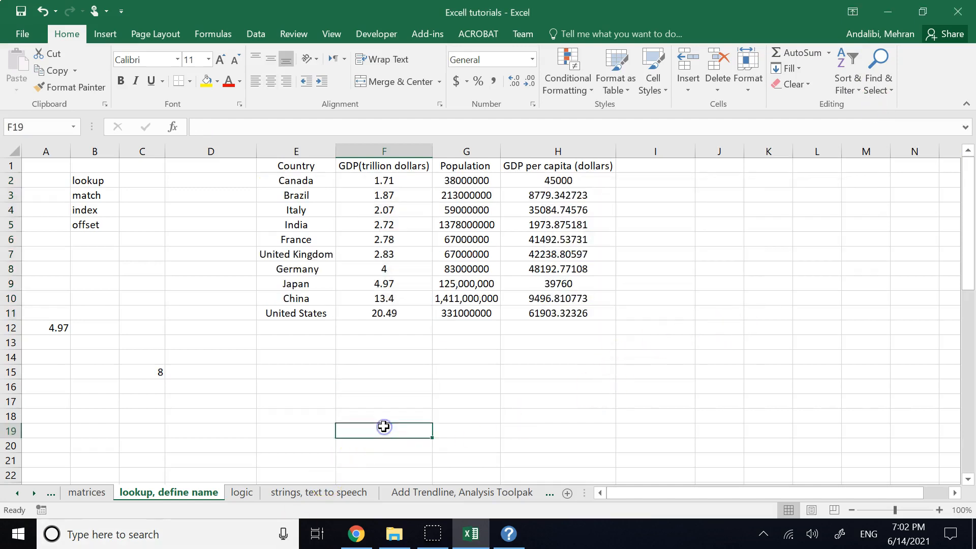
left_click(151, 370)
double_click(150, 371)
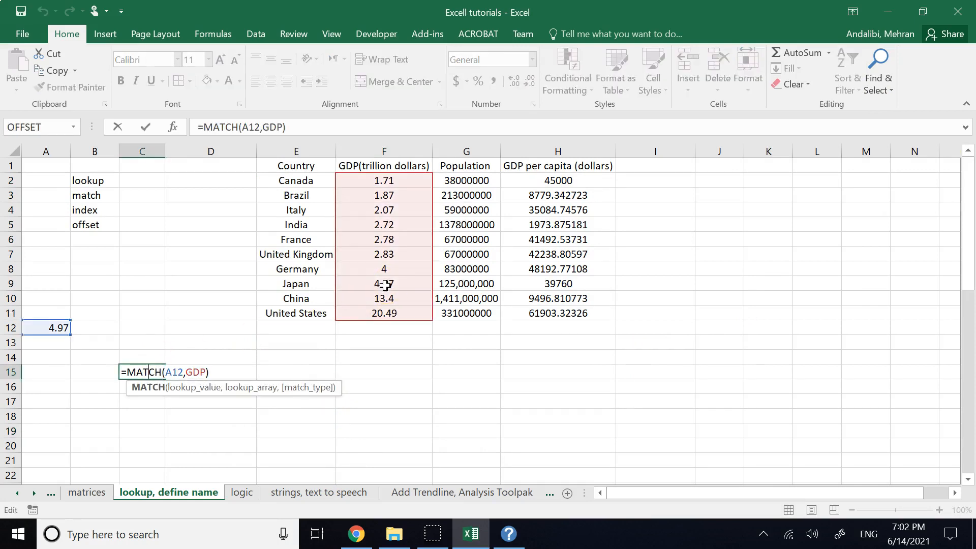
left_click(390, 390)
Change the GDP lookup value in A12 to 4
left_click(61, 327)
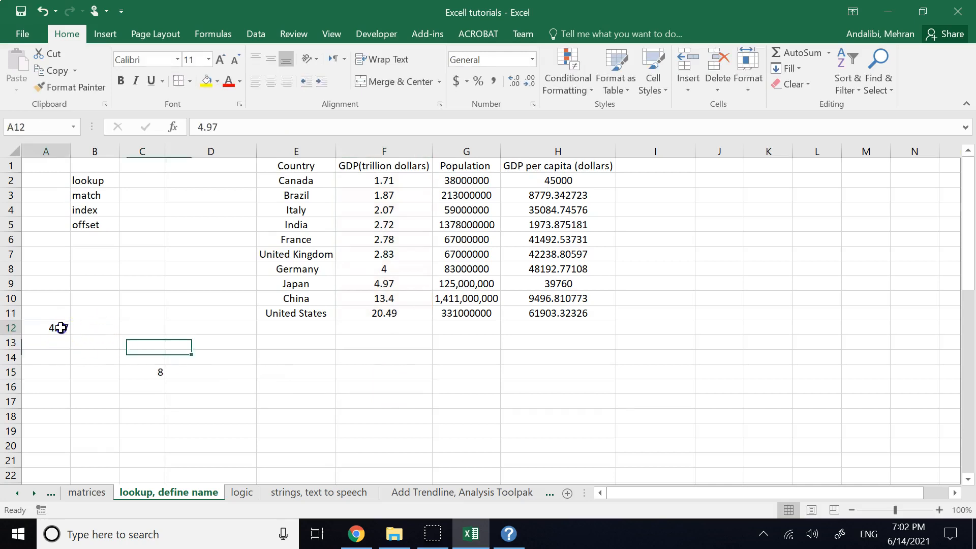
double_click(60, 328)
key("BackSpace")
key("BackSpace")
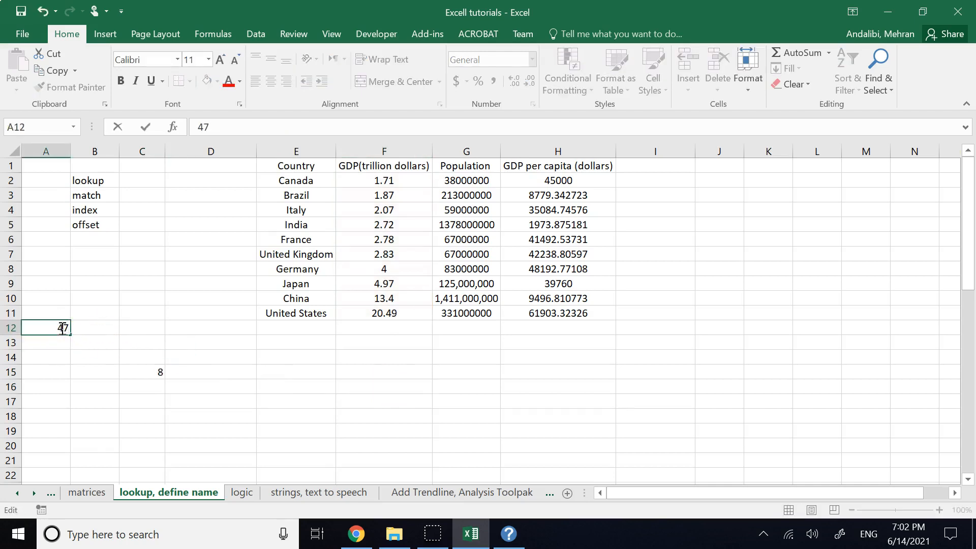
key("Delete")
key("Return")
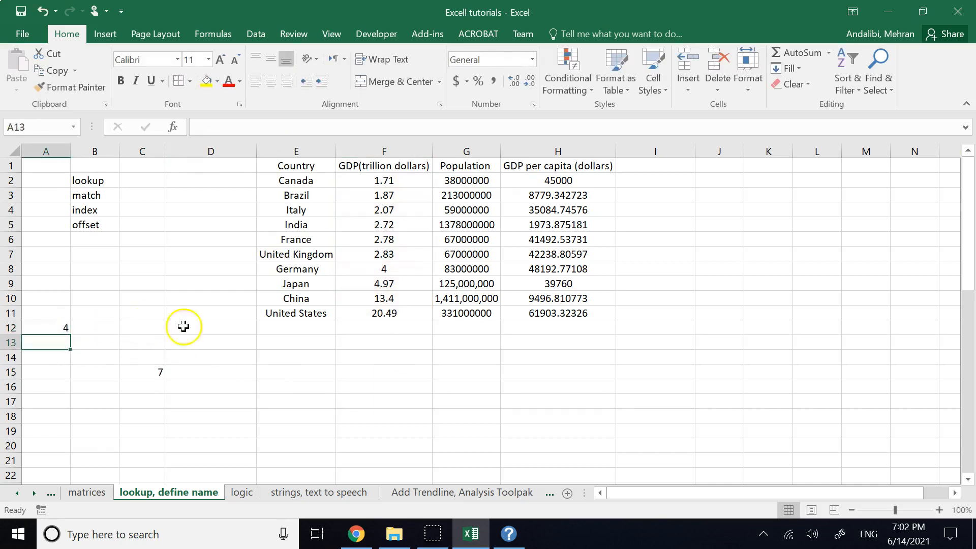
Set the GDP lookup value in A12 to 2.07
double_click(63, 328)
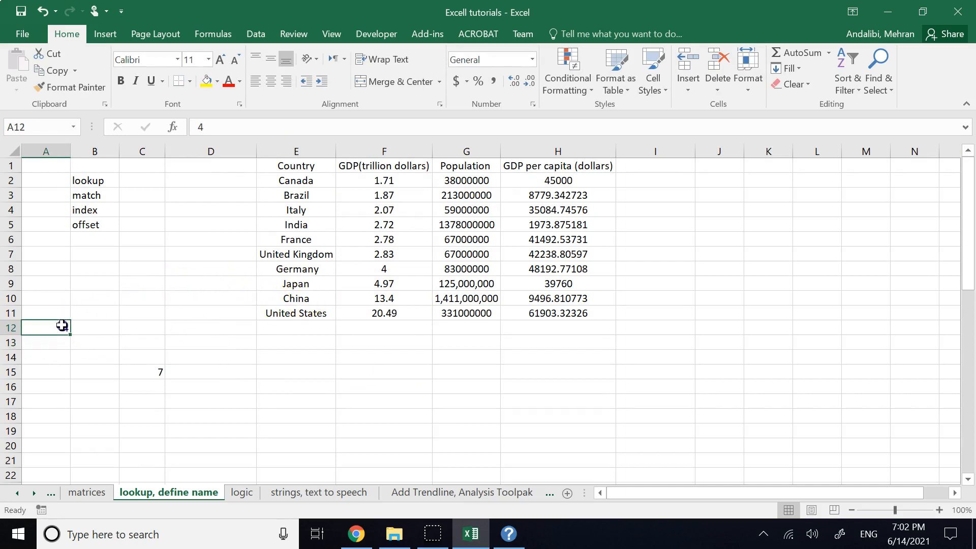
type("2.07")
key("Delete")
key("Return")
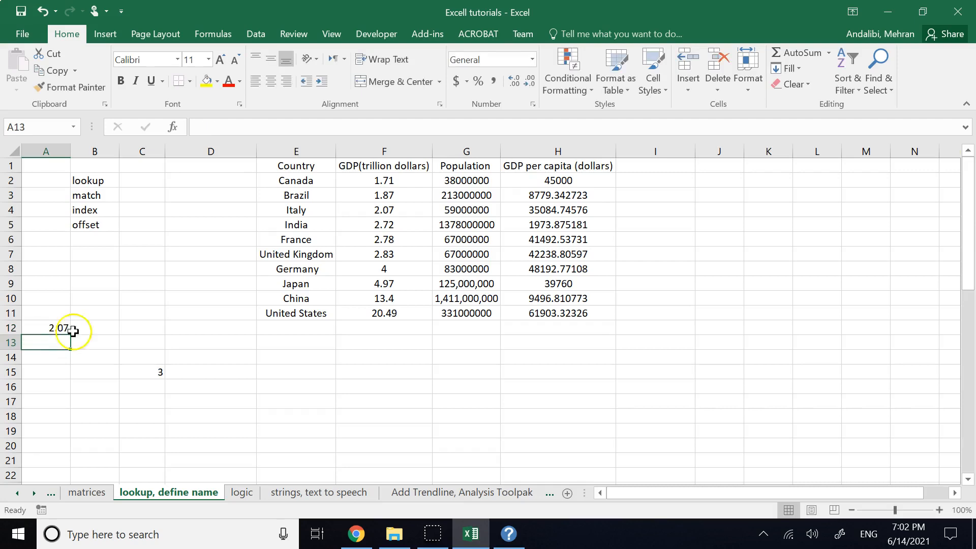
left_click(349, 374)
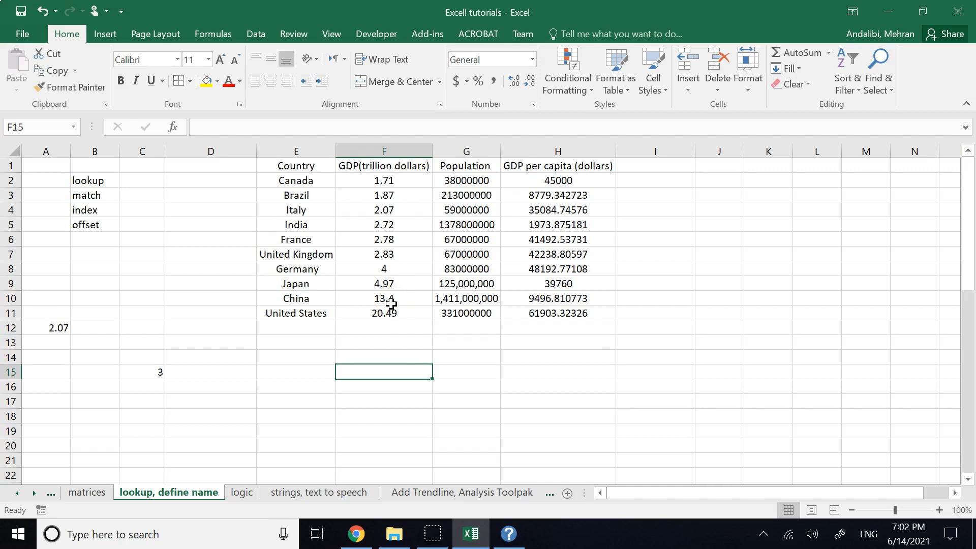
Clear the lookup value and the MATCH formula from A12:C15
left_click_drag(291, 181, 292, 310)
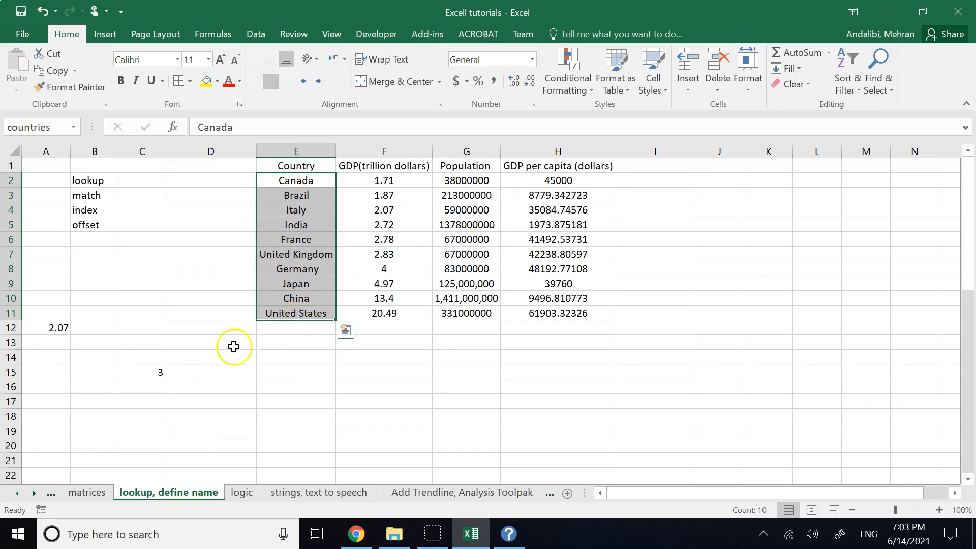
left_click(122, 368)
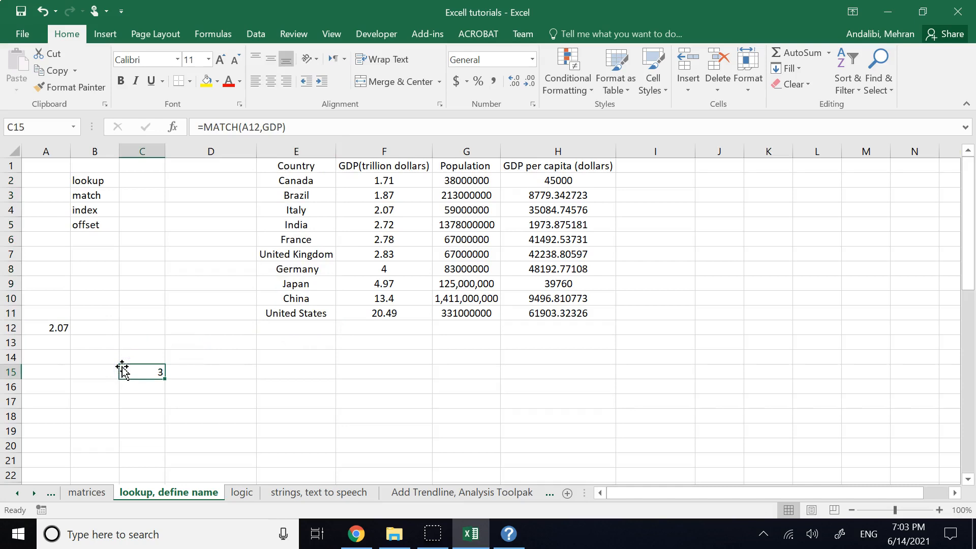
left_click(172, 370)
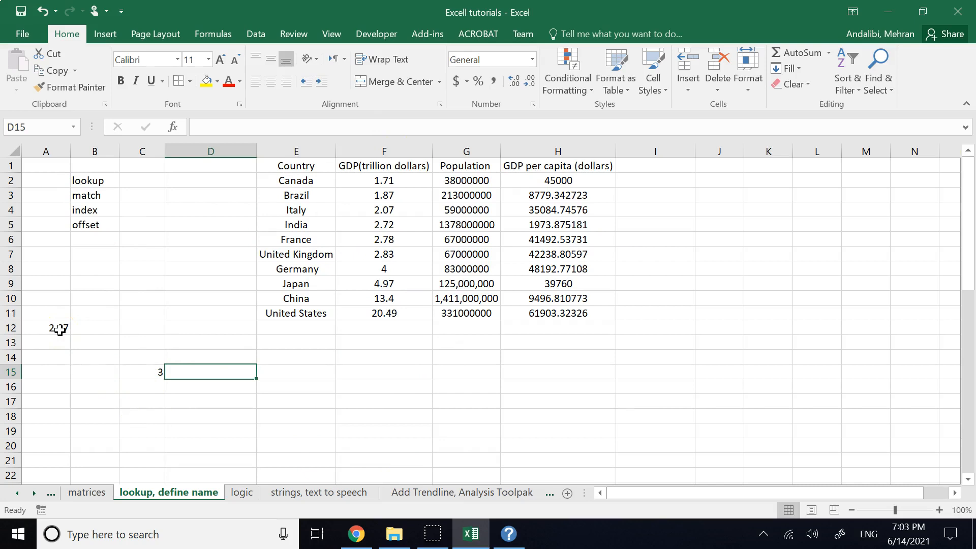
left_click_drag(59, 330, 125, 375)
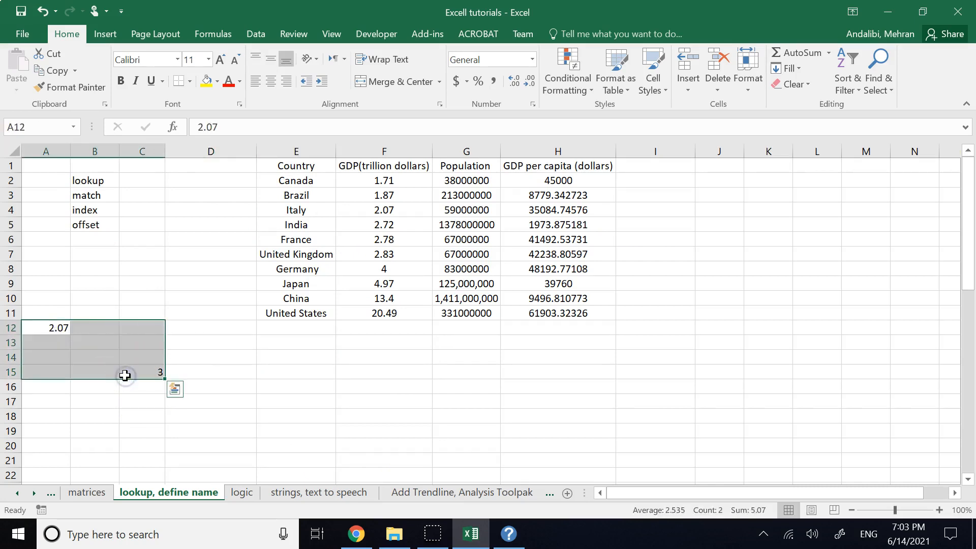
key("Delete")
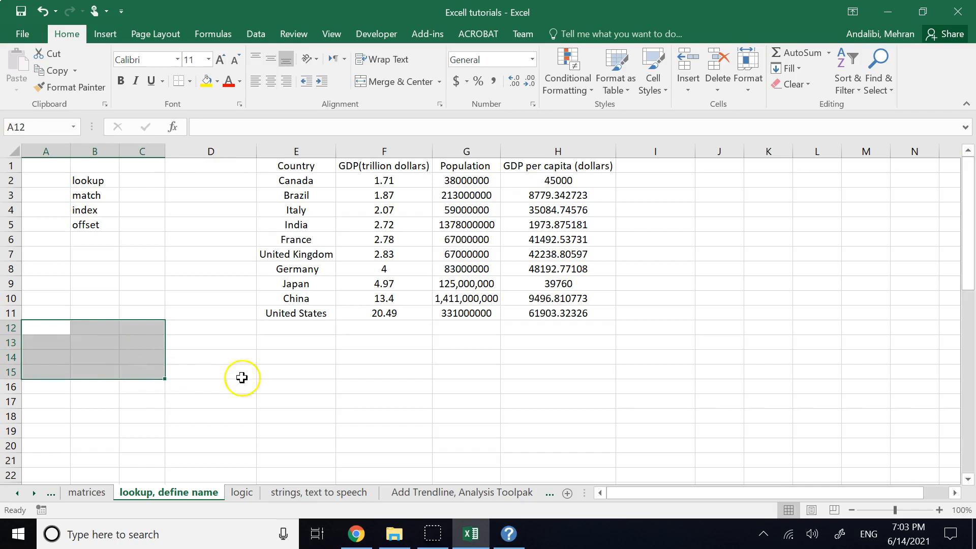
left_click(319, 386)
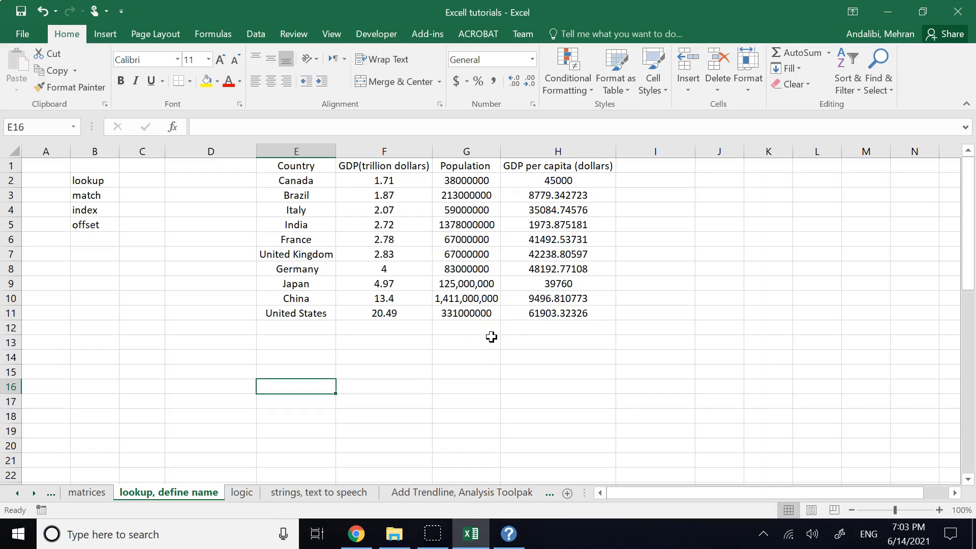
Sort the country column E2:E11 from A to Z, expanding the selection to the adjacent GDP and population data
left_click(406, 181)
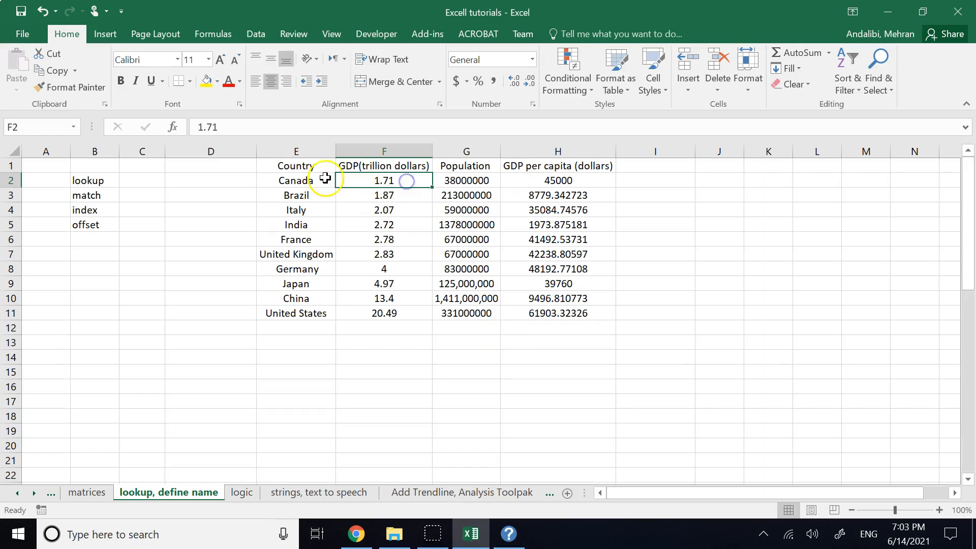
left_click_drag(287, 181, 309, 312)
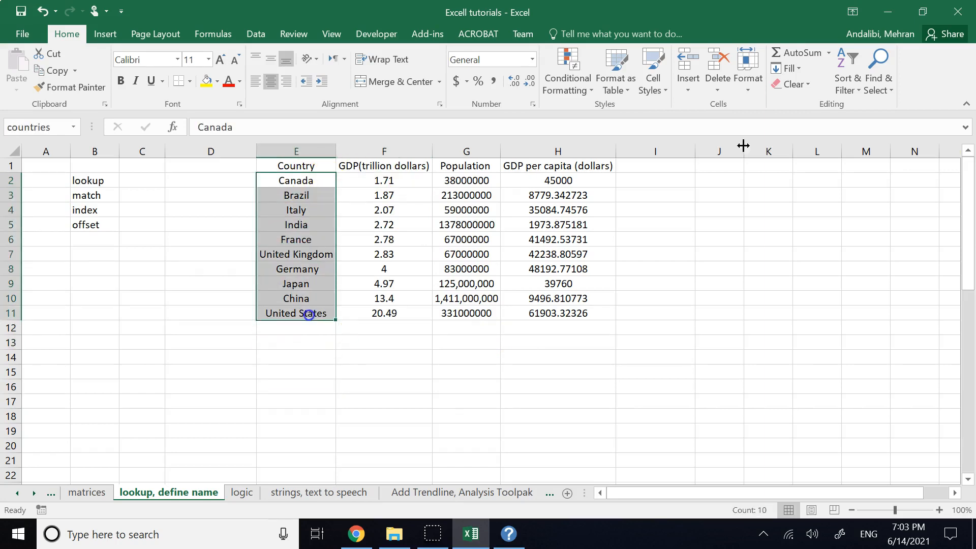
left_click(847, 83)
left_click(863, 106)
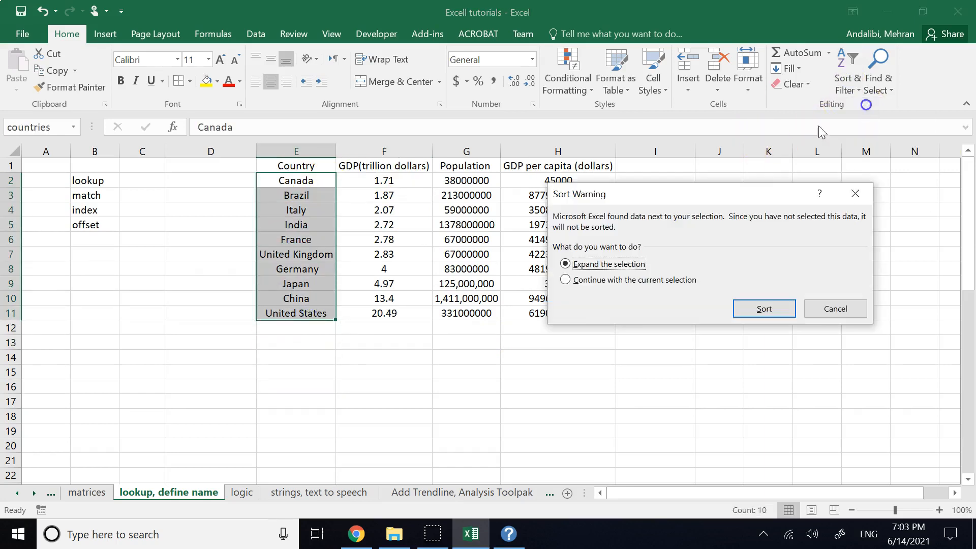
left_click(757, 309)
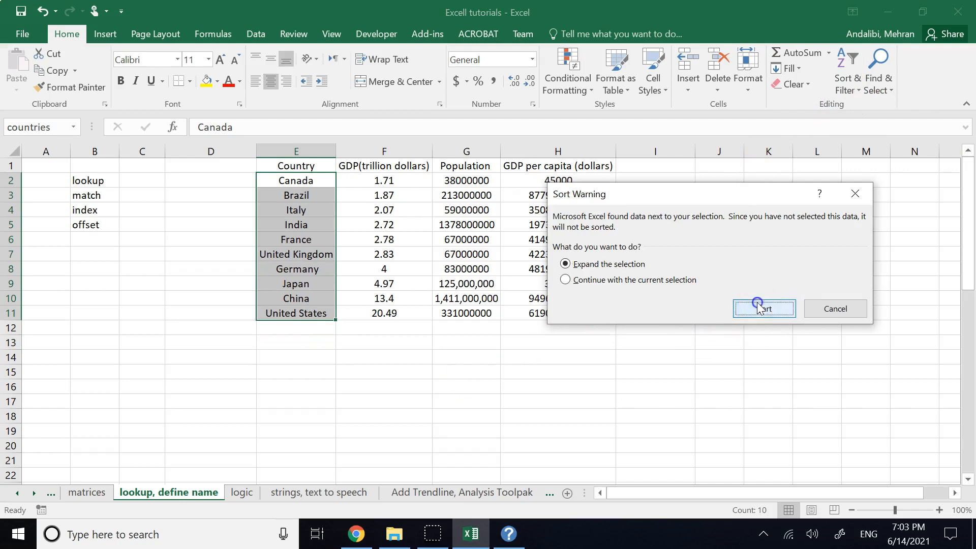
left_click(349, 438)
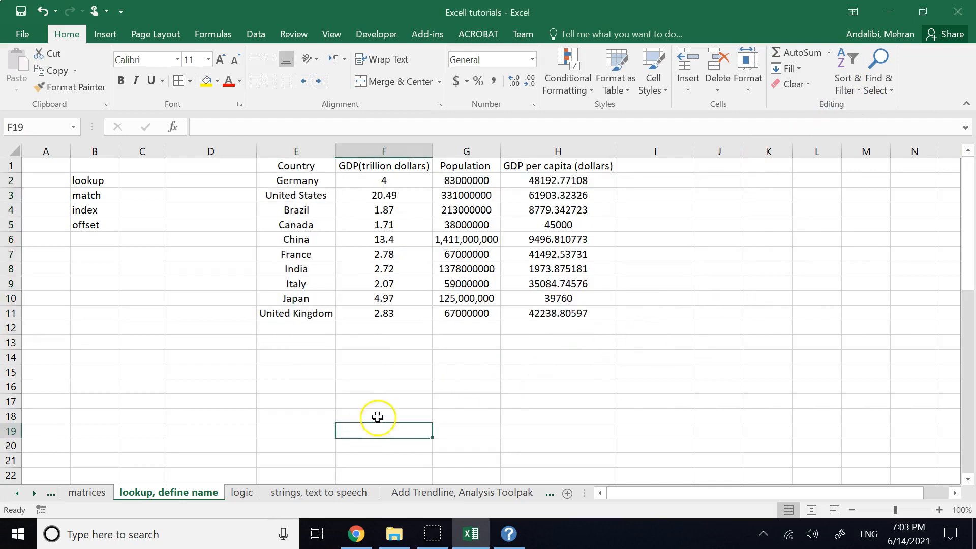
left_click(446, 384)
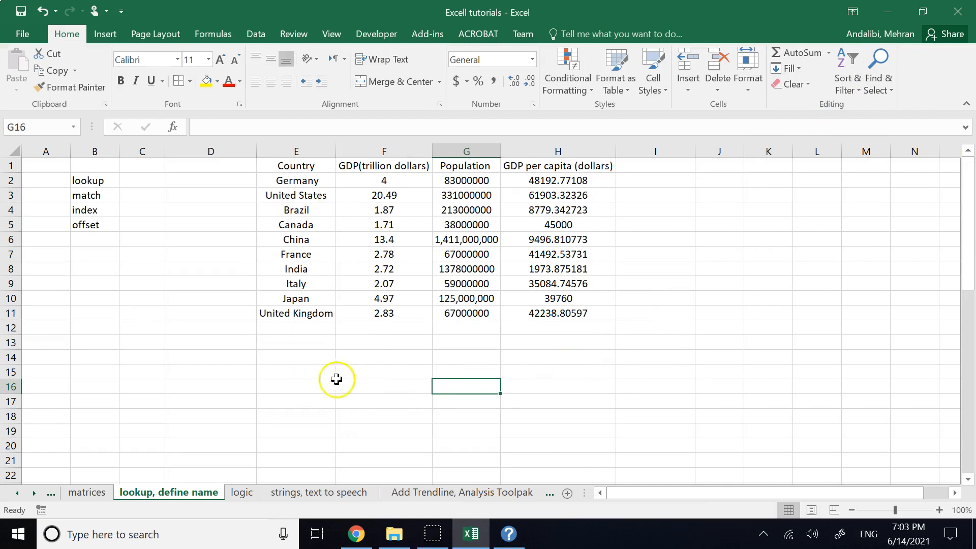
left_click(252, 397)
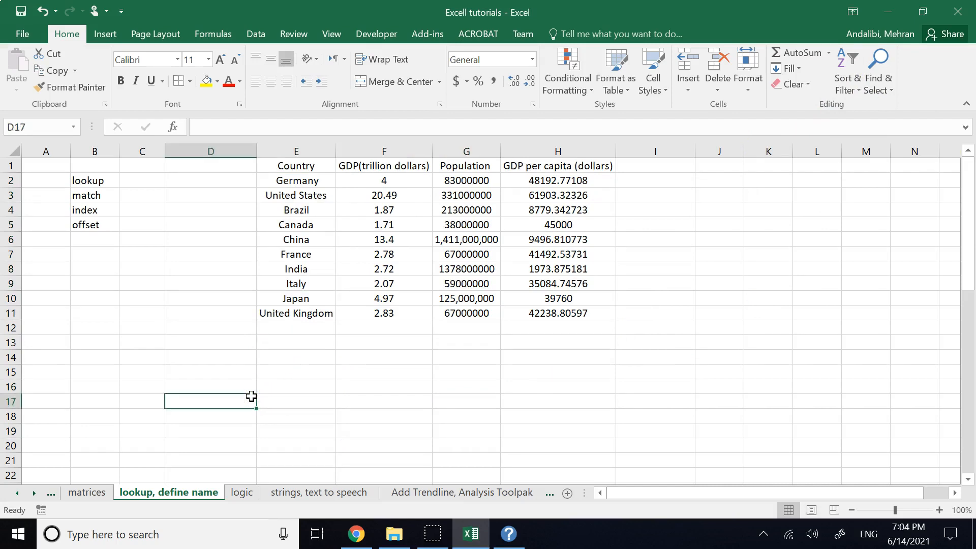
left_click_drag(283, 181, 294, 312)
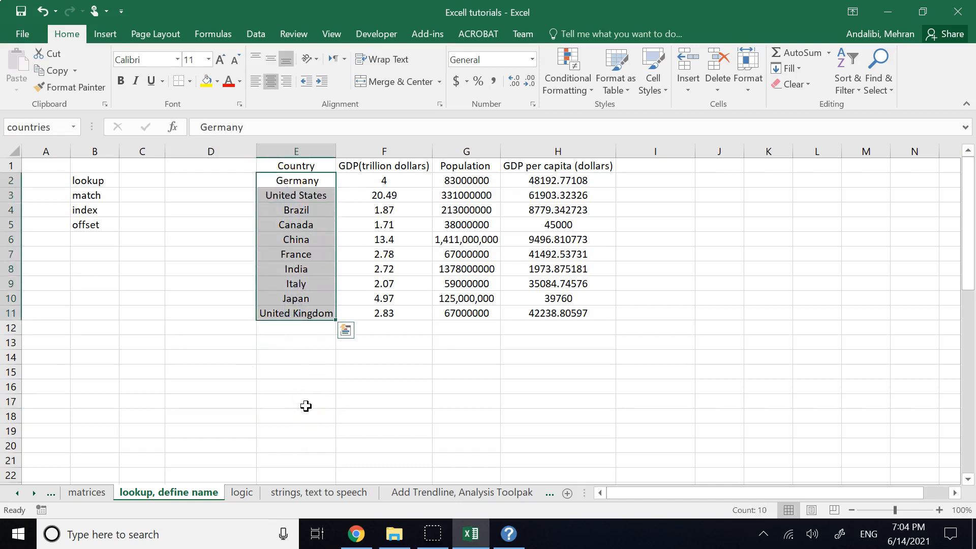
left_click(271, 360)
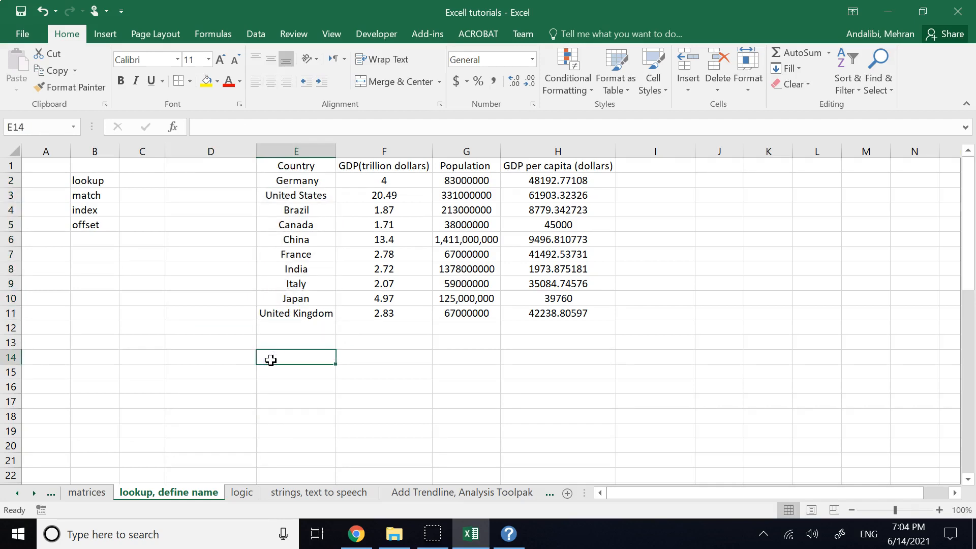
left_click(266, 342)
Clear Germany's GDP value from cell F2
left_click_drag(386, 183, 398, 243)
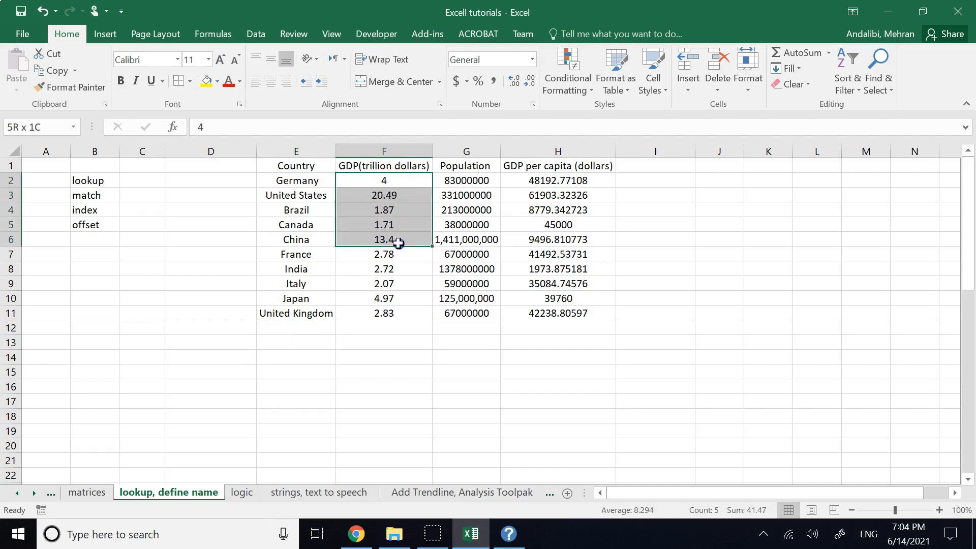
double_click(233, 125)
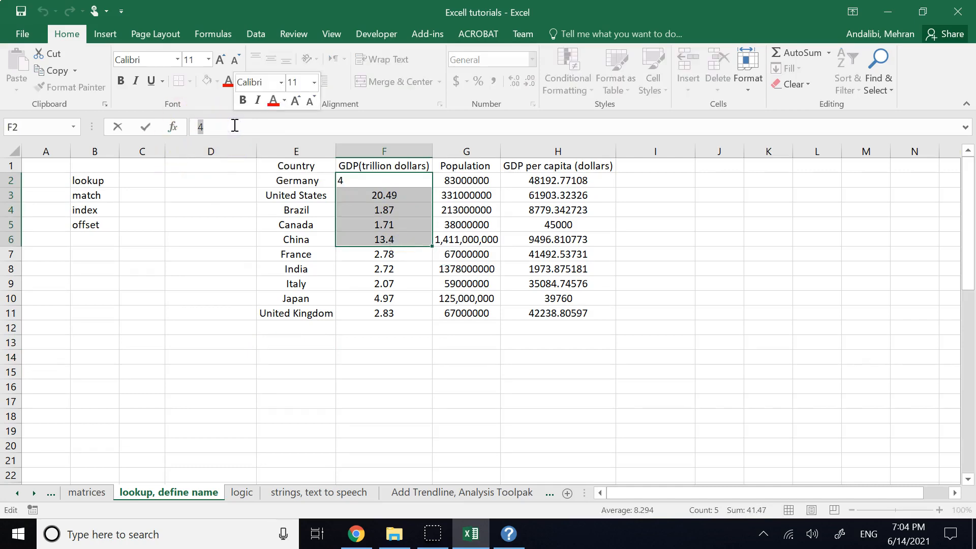
key("BackSpace")
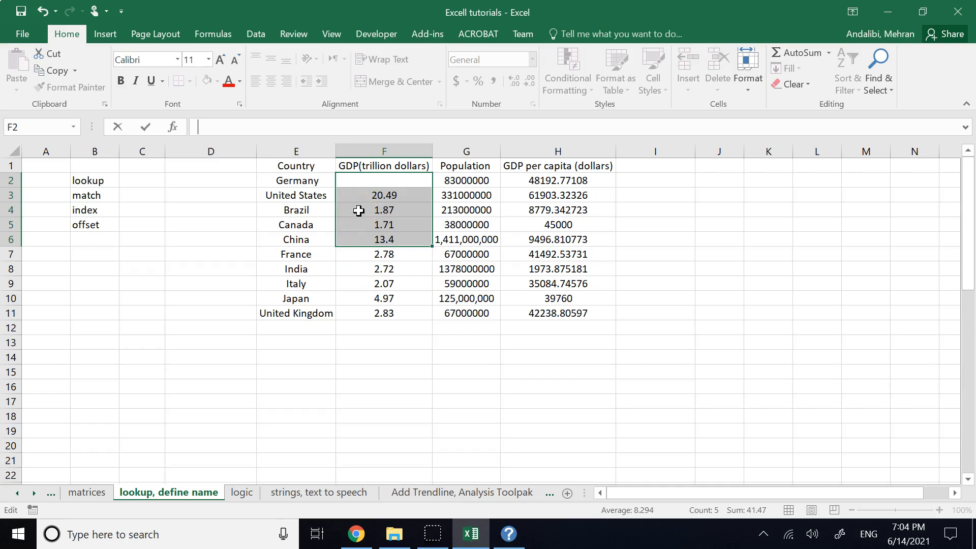
left_click(367, 384)
left_click(283, 406)
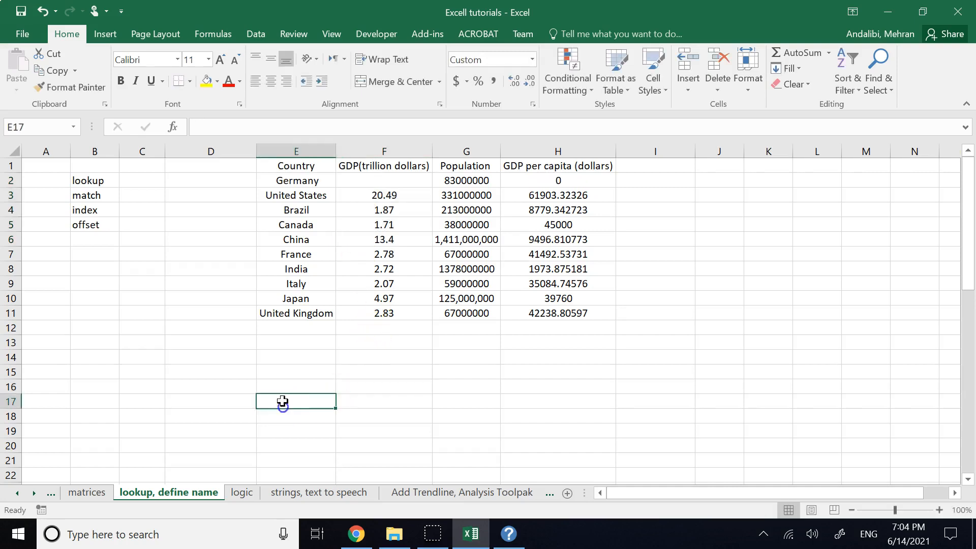
Look at the Define Name settings for the country range E2:E11 and leave without defining a name
left_click_drag(281, 181, 287, 307)
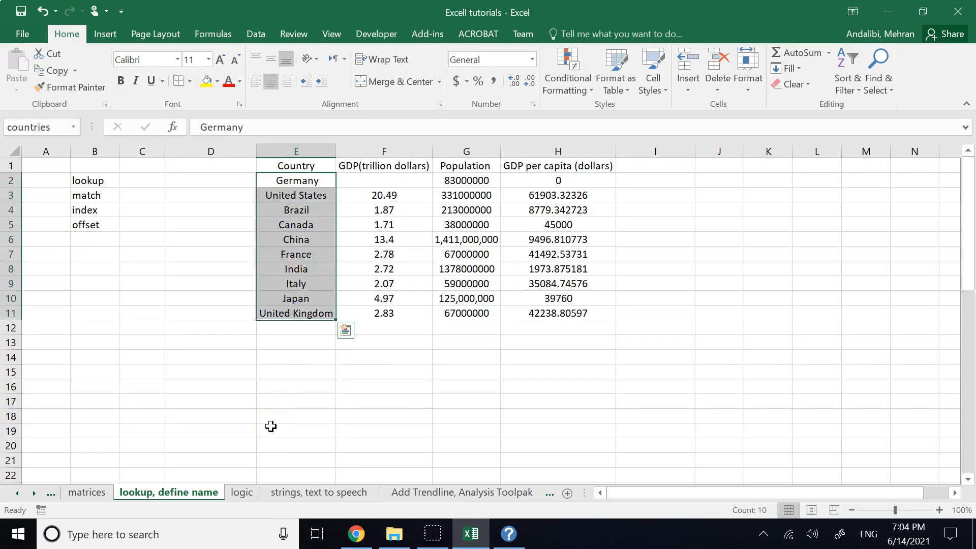
right_click(293, 214)
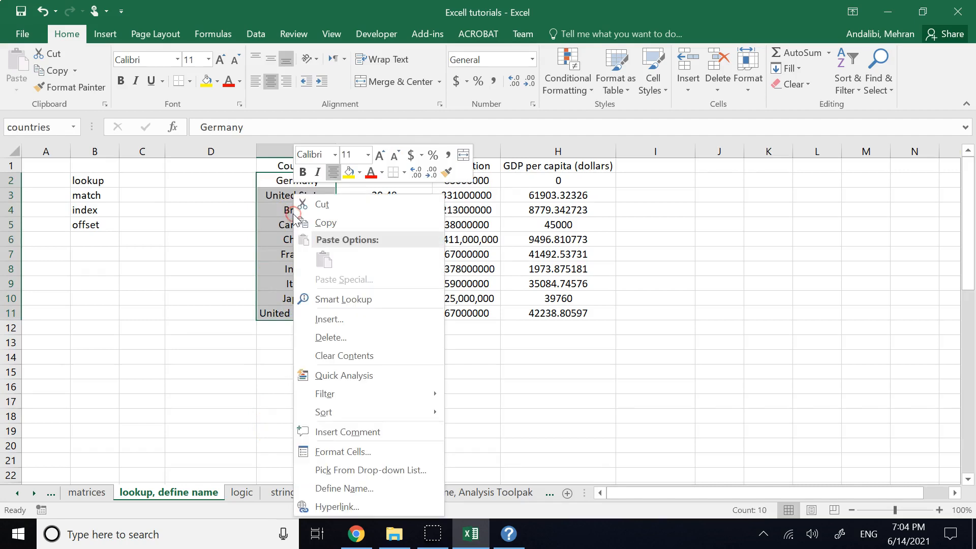
left_click(359, 489)
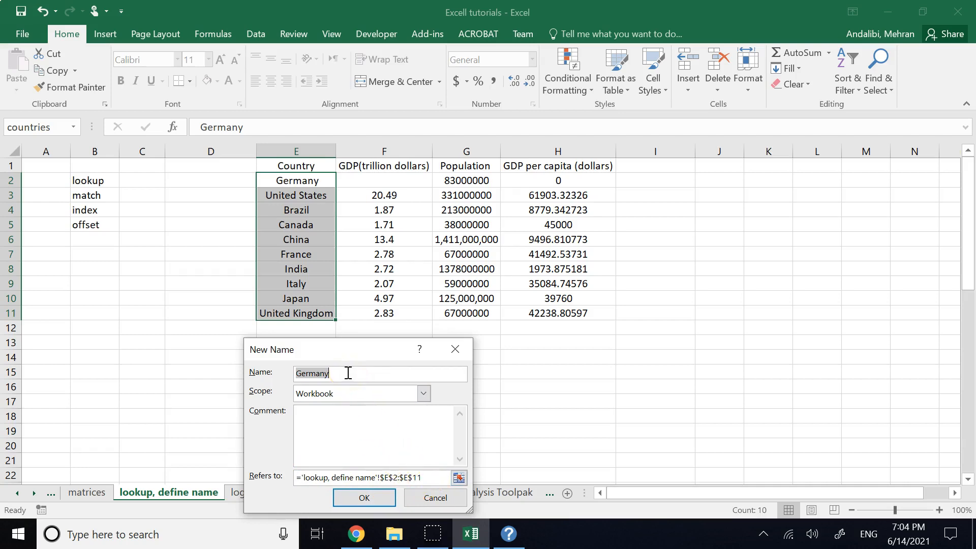
left_click(454, 349)
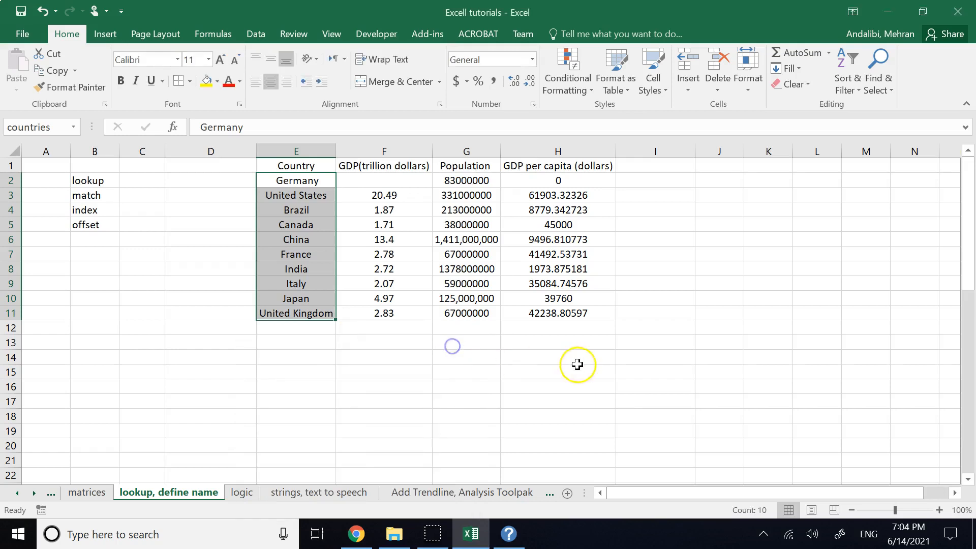
left_click(578, 367)
left_click(189, 311)
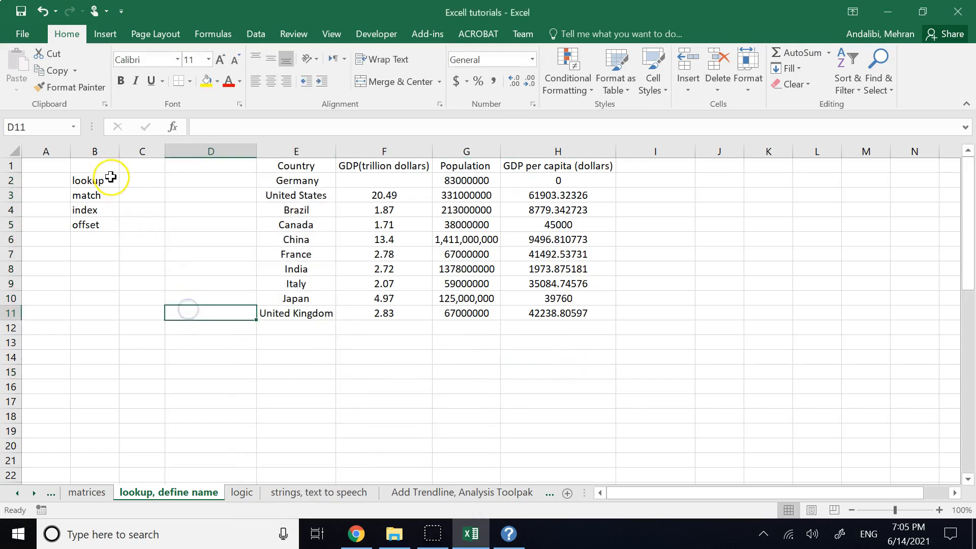
Enter the numbers 2, 3, 5, 7 and 9 in cells K4:K8
left_click(766, 213)
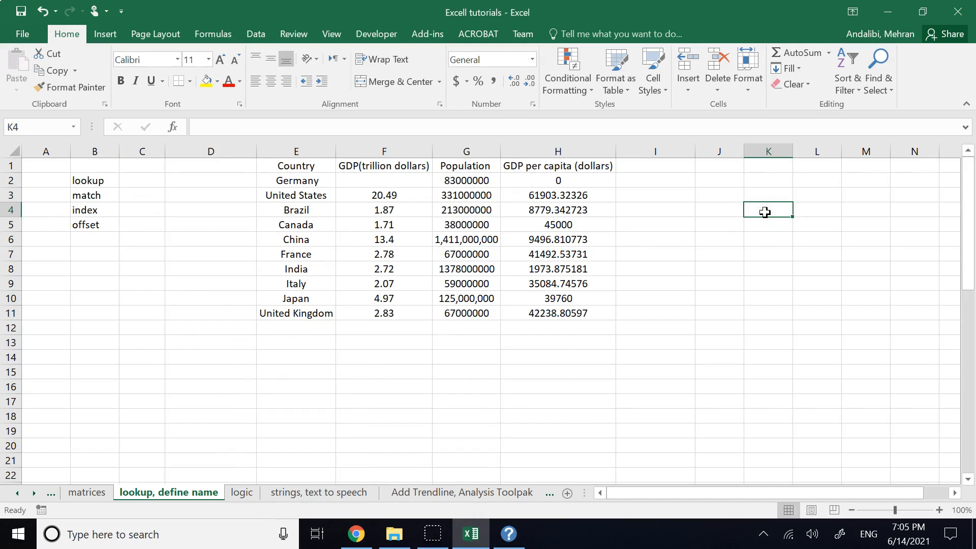
type("2")
key("Return")
type("3")
key("Return")
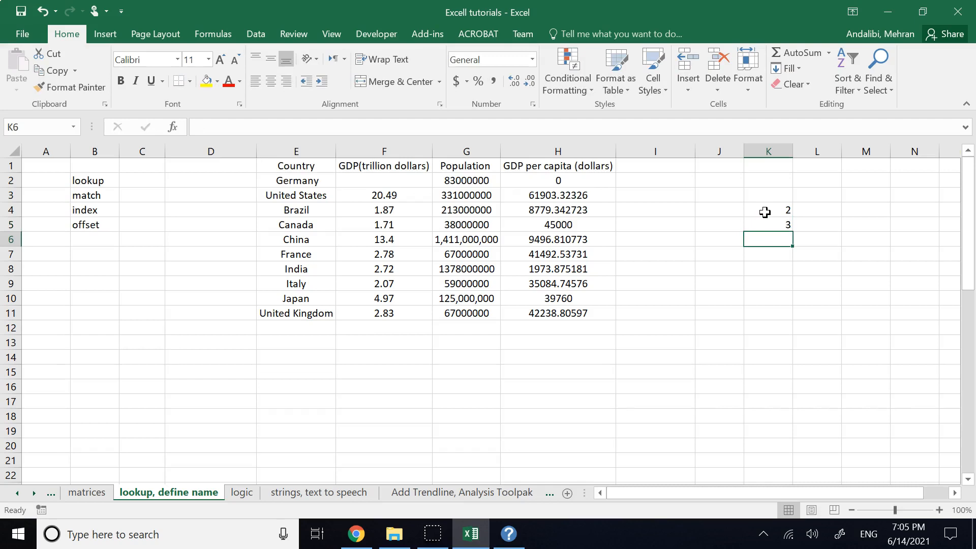
type("5")
key("Return")
type("7")
key("Return")
type("9")
key("Return")
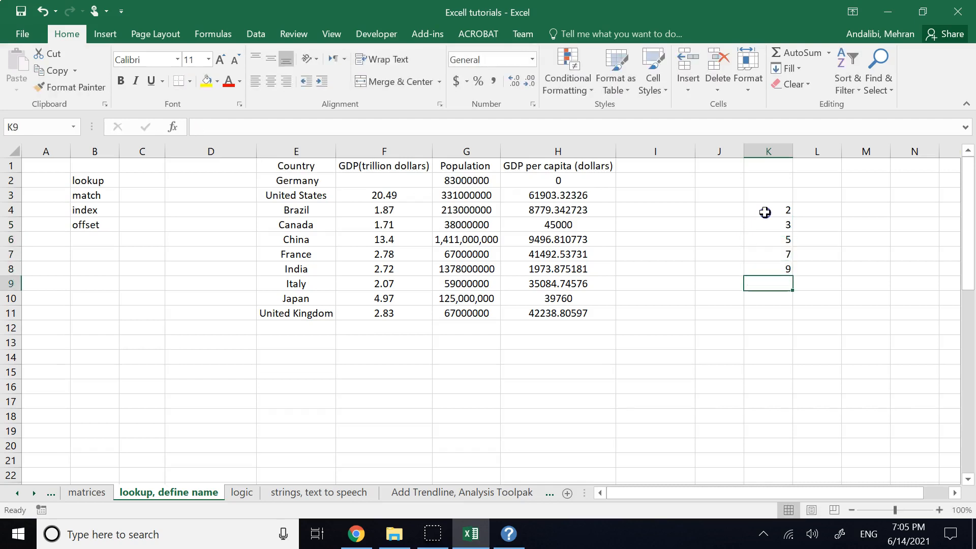
Define the name primenumslessthanten for the range K4:K8, with workbook scope
left_click(765, 213)
left_click_drag(762, 311, 766, 324)
left_click_drag(771, 208, 765, 268)
right_click(766, 268)
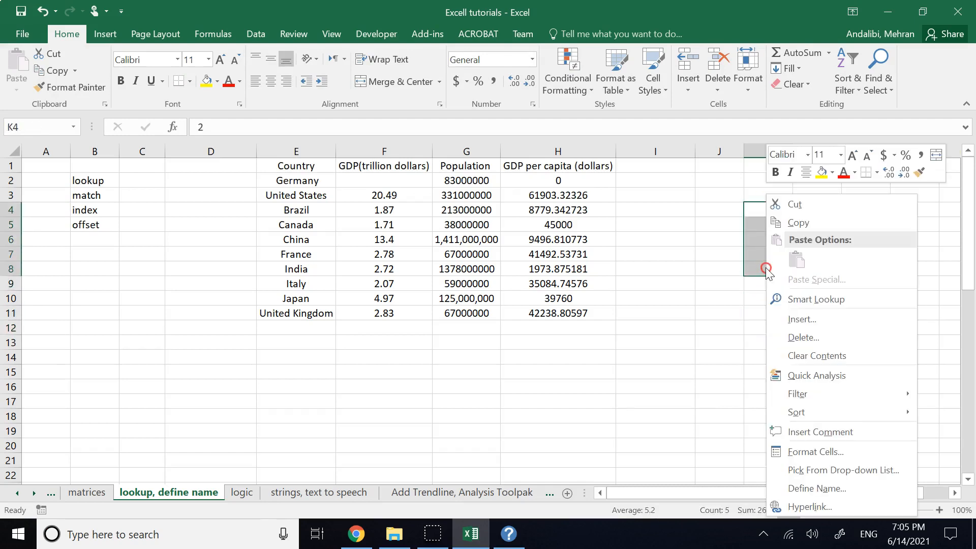
left_click(794, 494)
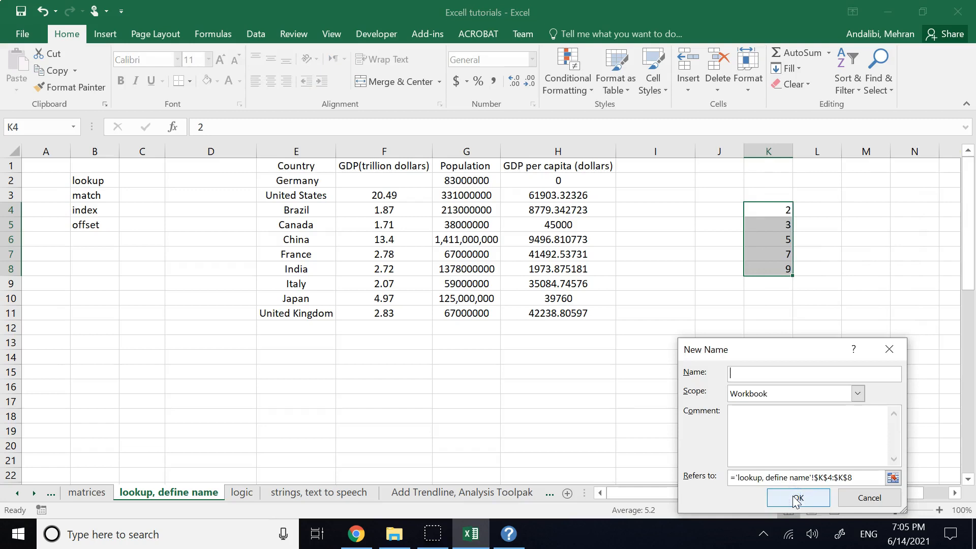
type("primenumslessthanten")
left_click(796, 500)
left_click(759, 476)
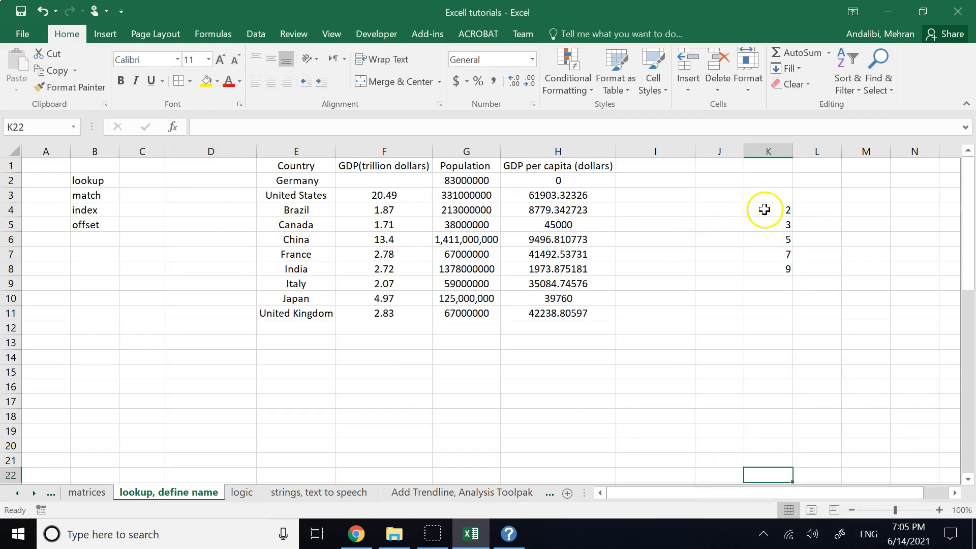
Start a formula in K22 that references the named range primenumslessthanten, and erase it without entering it
left_click(220, 128)
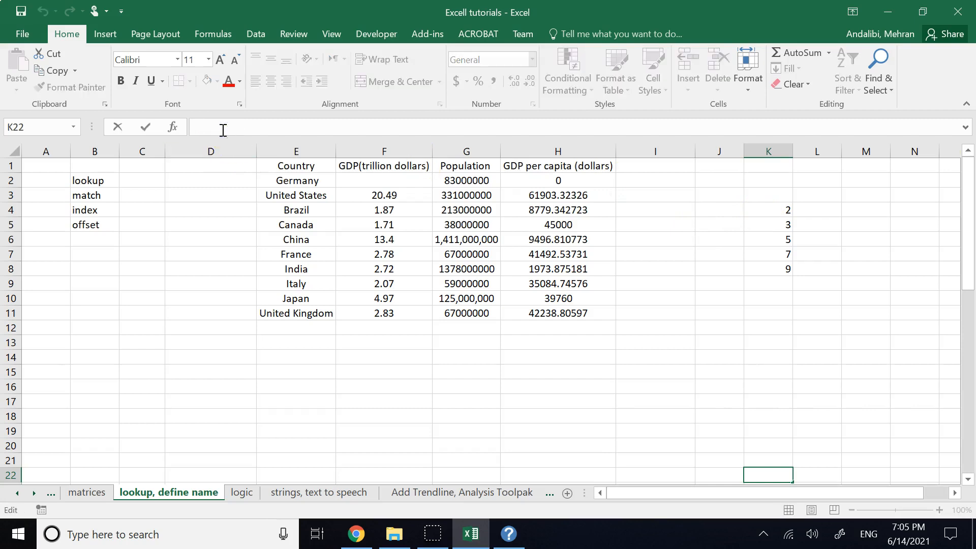
type("=")
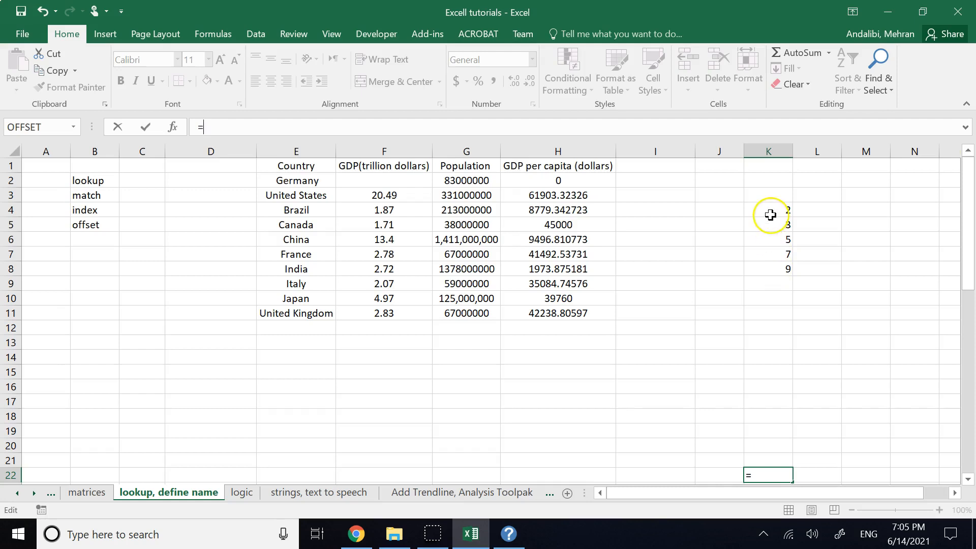
left_click_drag(771, 213, 772, 266)
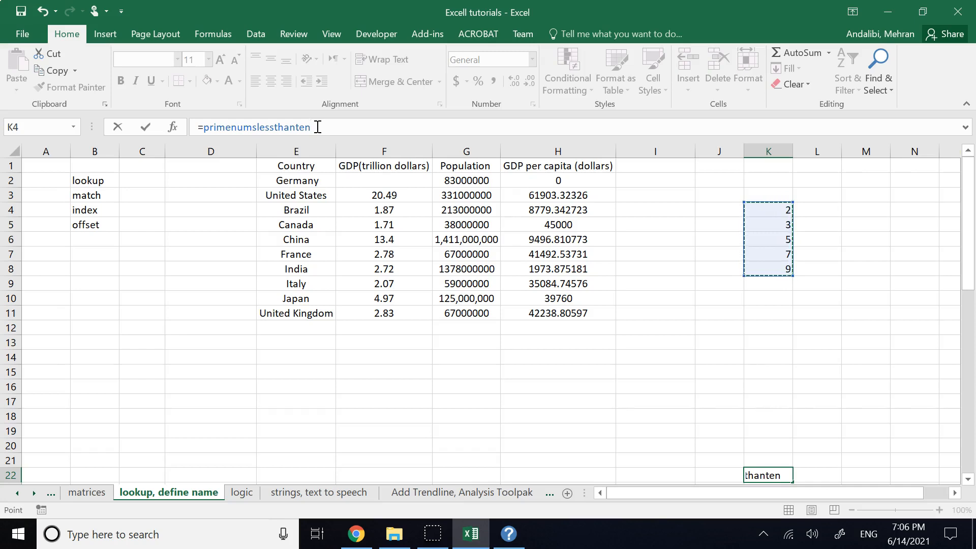
key("BackSpace")
key("BackSpace")
key("BackSpace")
key("BackSpace")
key("BackSpace")
key("BackSpace")
key("BackSpace")
key("BackSpace")
key("BackSpace")
key("BackSpace")
key("BackSpace")
key("BackSpace")
key("BackSpace")
key("BackSpace")
key("BackSpace")
key("BackSpace")
key("BackSpace")
key("BackSpace")
key("BackSpace")
key("BackSpace")
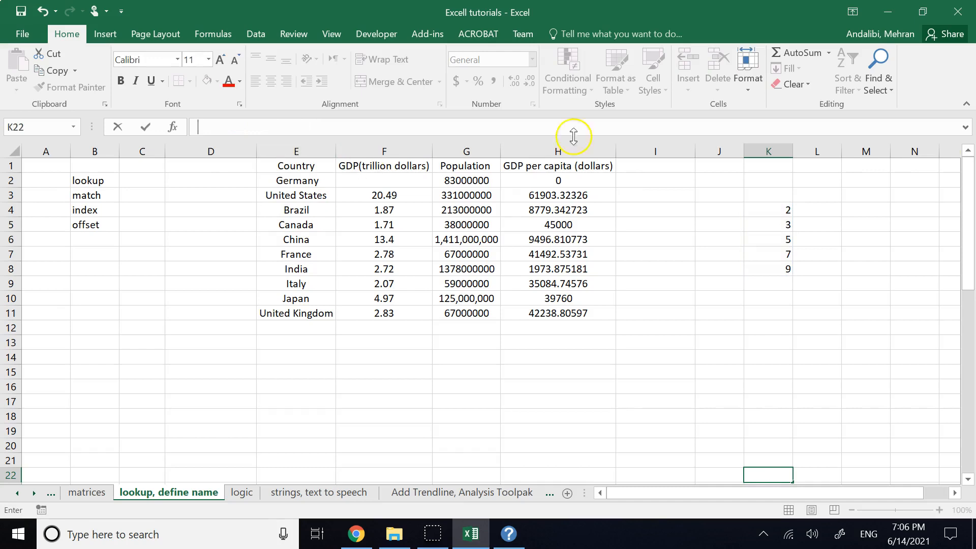
left_click(741, 298)
Clear the contents of K4:L9, including the number list
left_click_drag(768, 209, 792, 289)
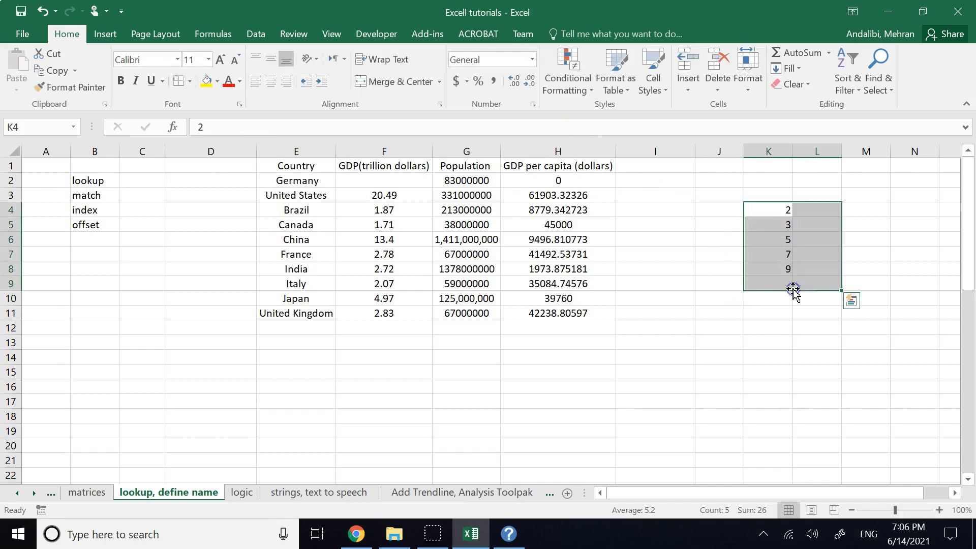
key("Delete")
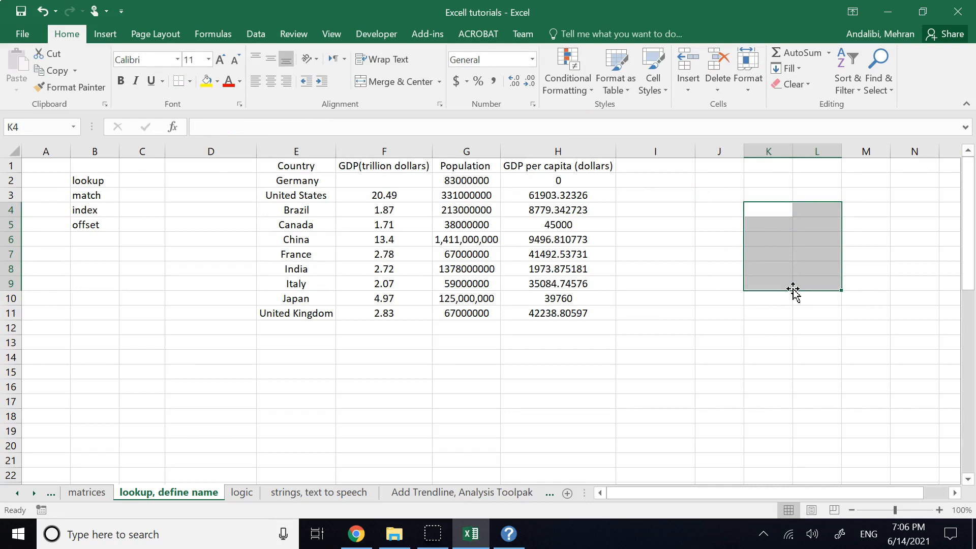
left_click(446, 360)
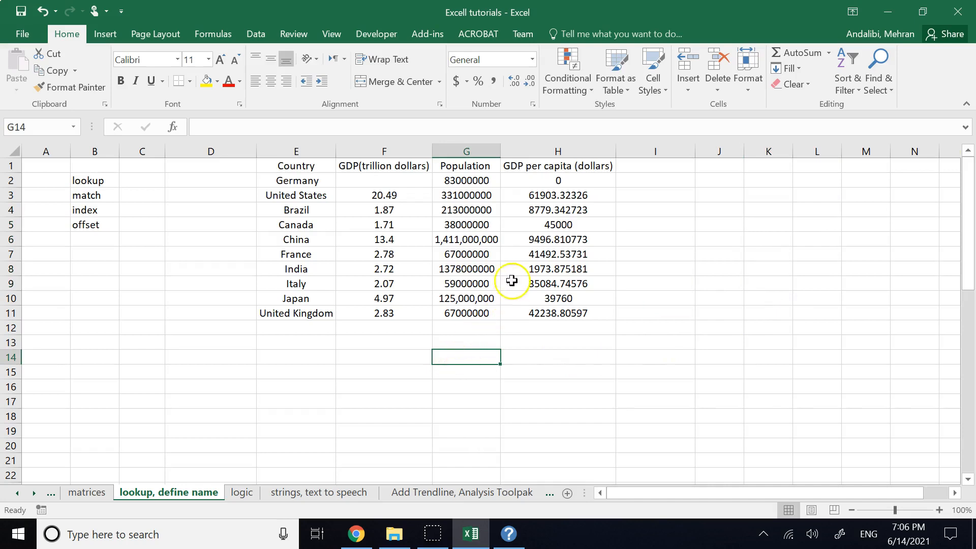
Check Germany's GDP per capita formula in H2 and undo the recent edits back to before the country sort
left_click(532, 184)
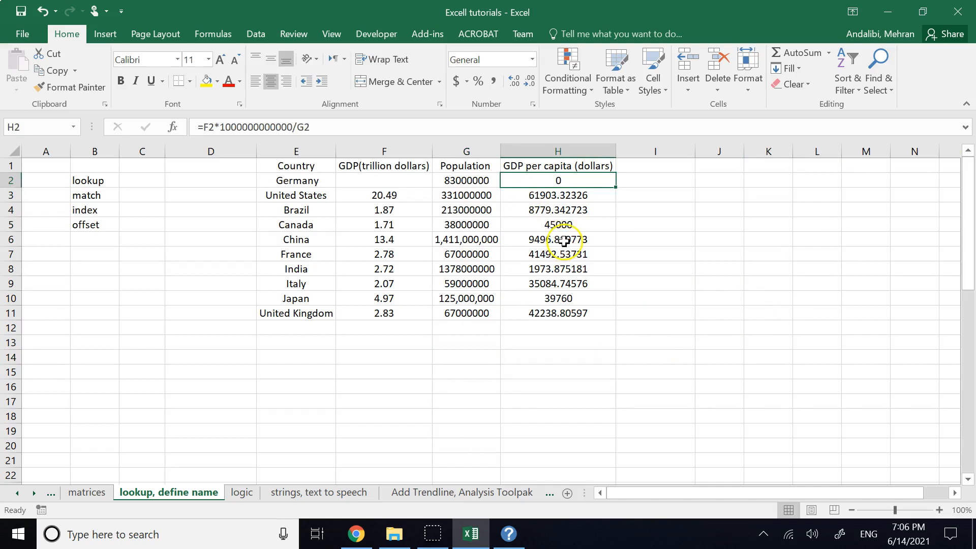
left_click(488, 354)
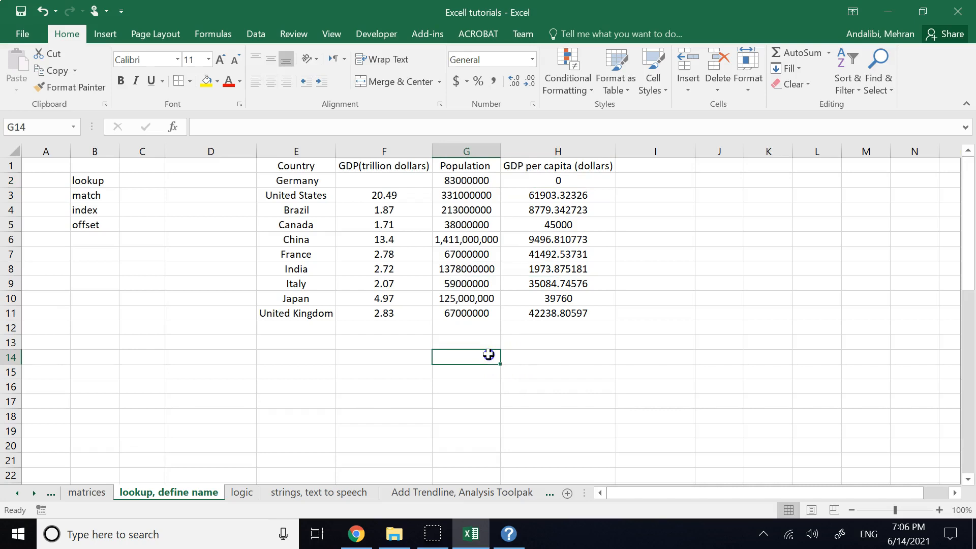
key("ctrl+z")
key("ctrl+z")
key("ctrl+z")
key("ctrl+z")
key("ctrl+z")
key("ctrl+z")
key("ctrl+z")
key("ctrl+z")
key("ctrl+z")
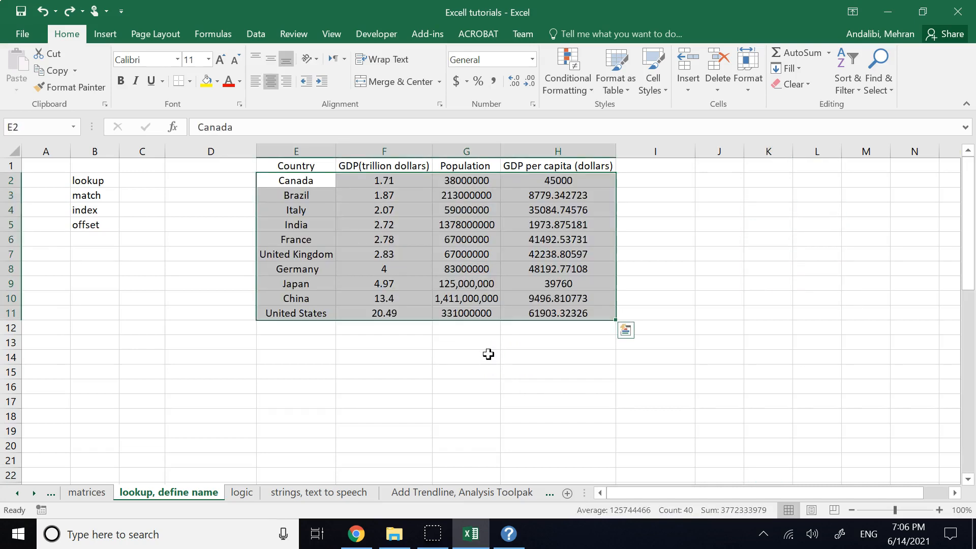
left_click(404, 384)
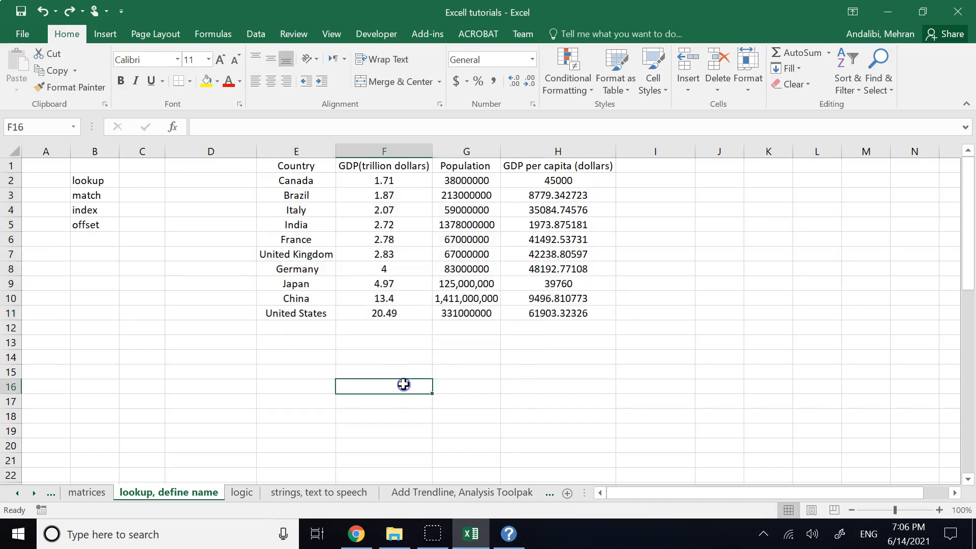
Sort the country column E2:E11 from A to Z again, expanding the selection to the adjacent data
left_click_drag(288, 181, 300, 312)
left_click(887, 97)
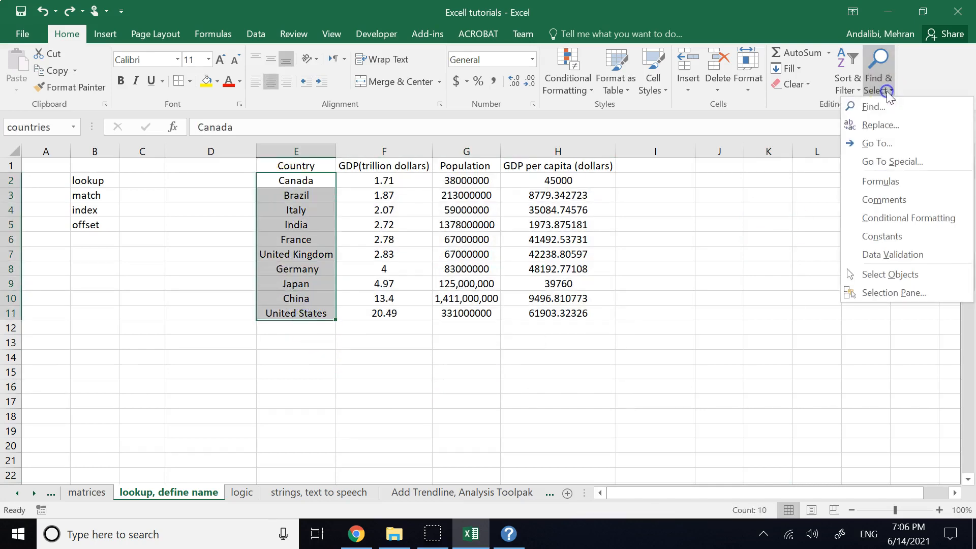
left_click(855, 90)
left_click(826, 103)
left_click(770, 304)
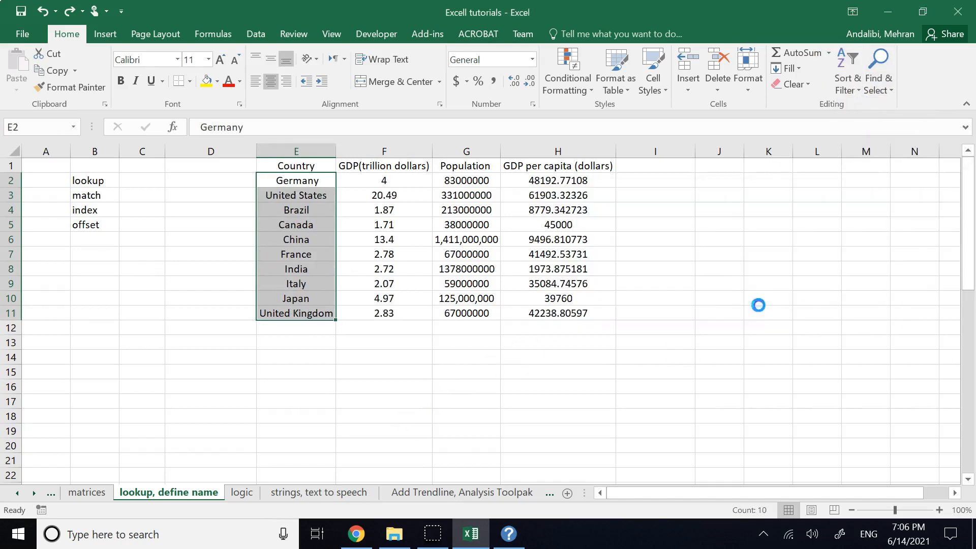
left_click(431, 374)
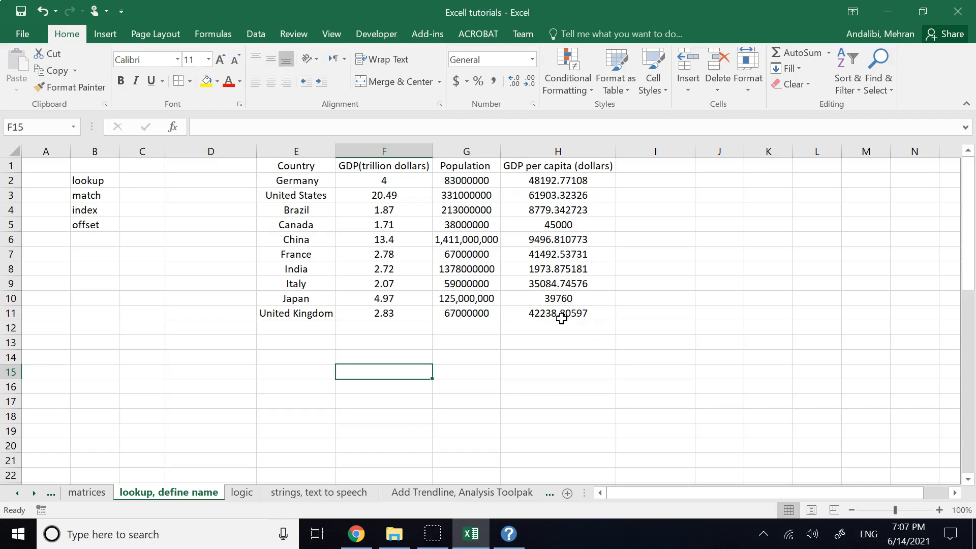
left_click(705, 286)
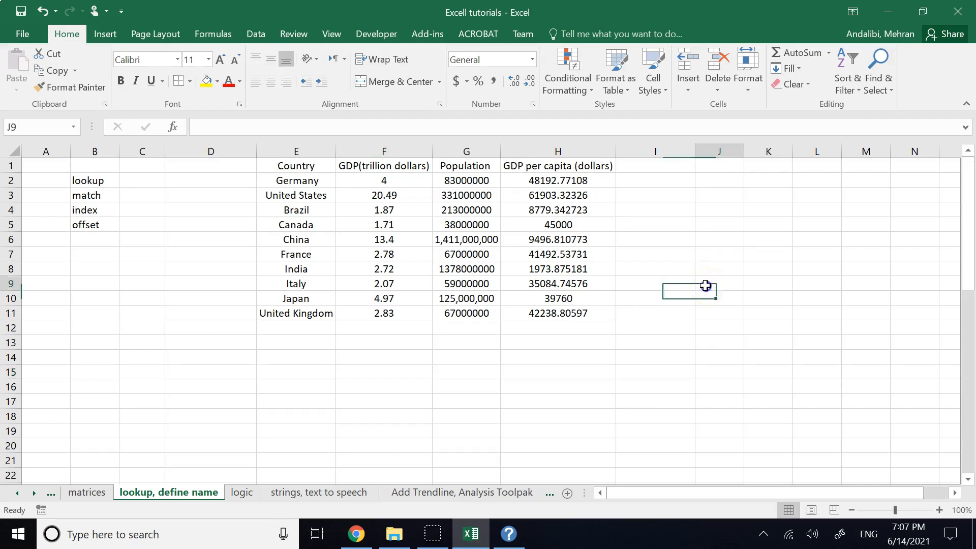
Enter 4 in J9 and the numbers 2, 5, 4, 6, 8, 9, 11, 13 and 15 down K7:K15
type("4")
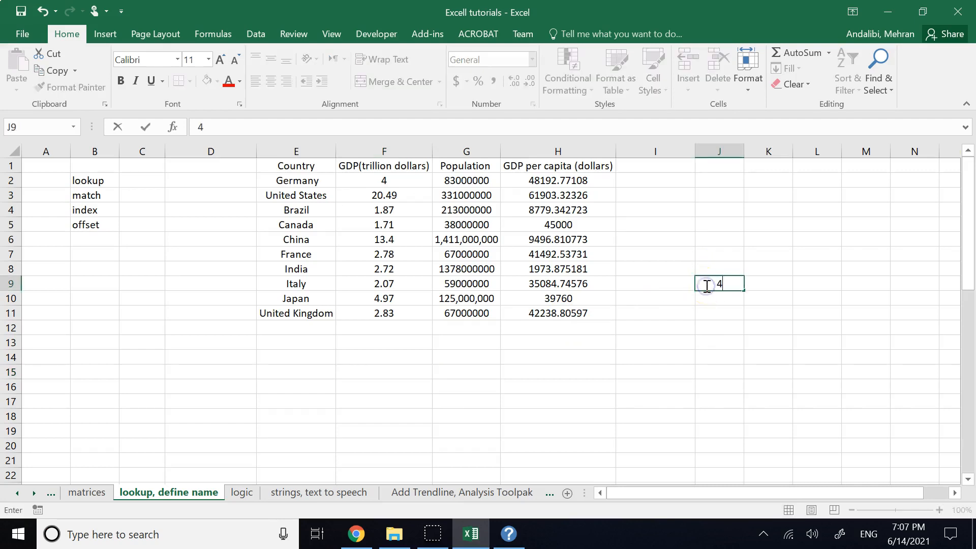
left_click(790, 251)
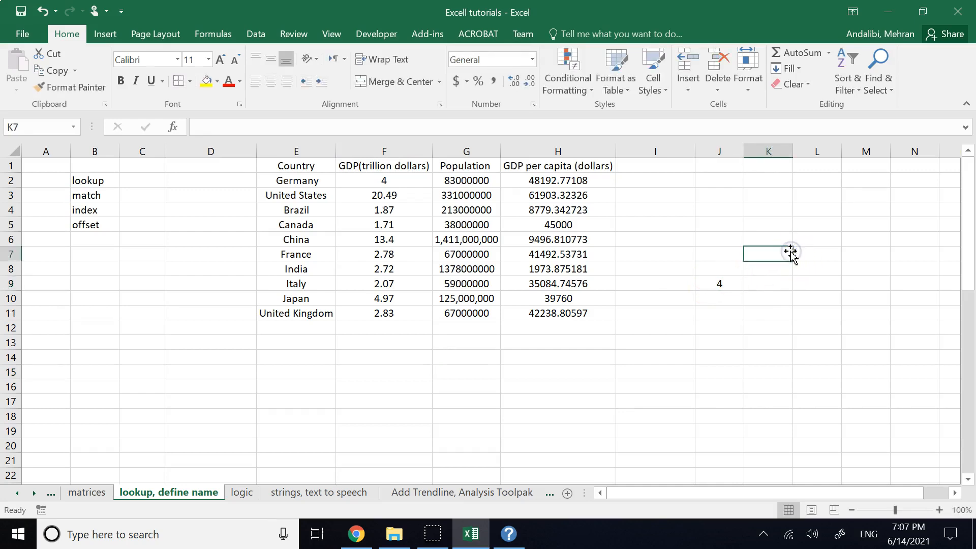
type("2")
key("Return")
type("5")
key("Return")
type("4")
key("Return")
type("6")
key("Return")
type("8")
key("Return")
type("11")
key("Return")
type("13")
key("Return")
type("15")
key("Return")
left_click(835, 355)
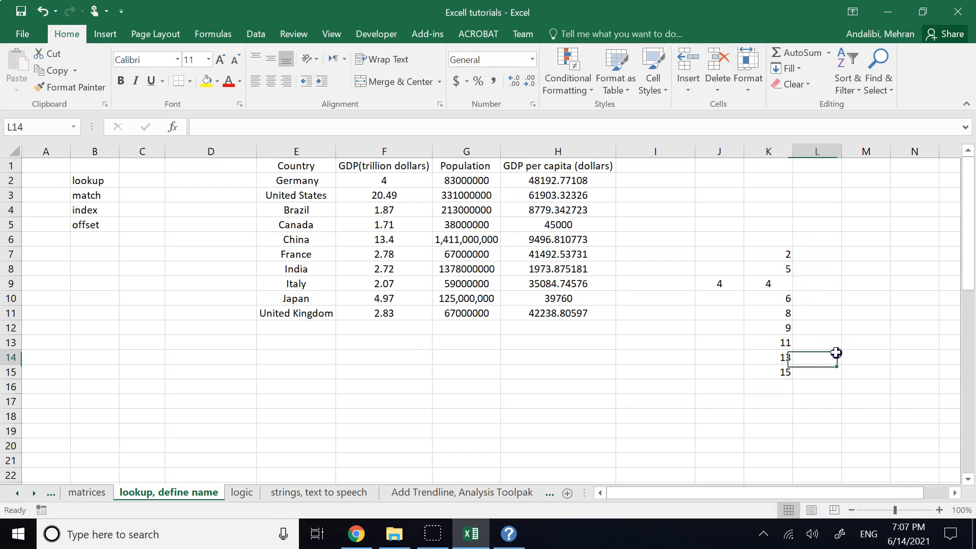
Center the numbers in K7:K15 and clear the stray number in J9
left_click_drag(762, 254, 768, 370)
left_click(271, 81)
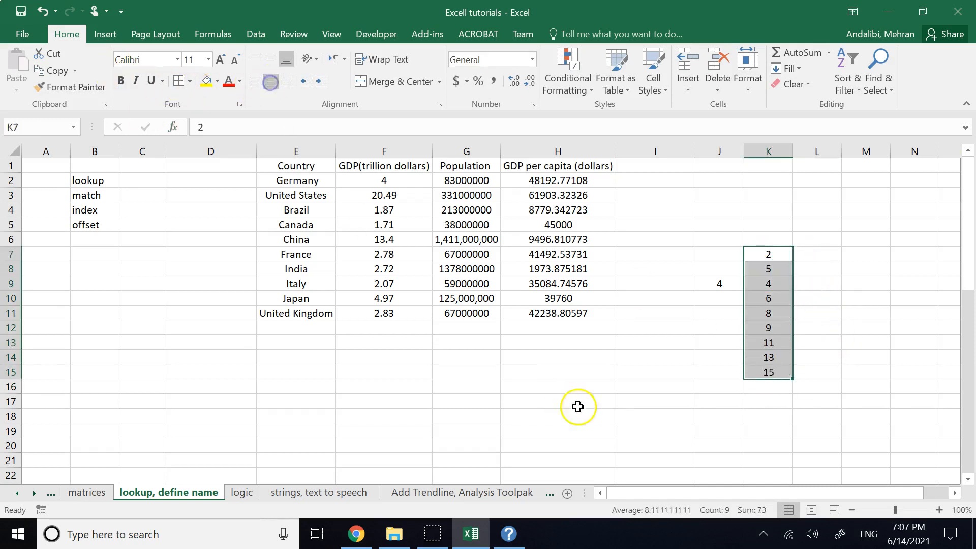
left_click(717, 285)
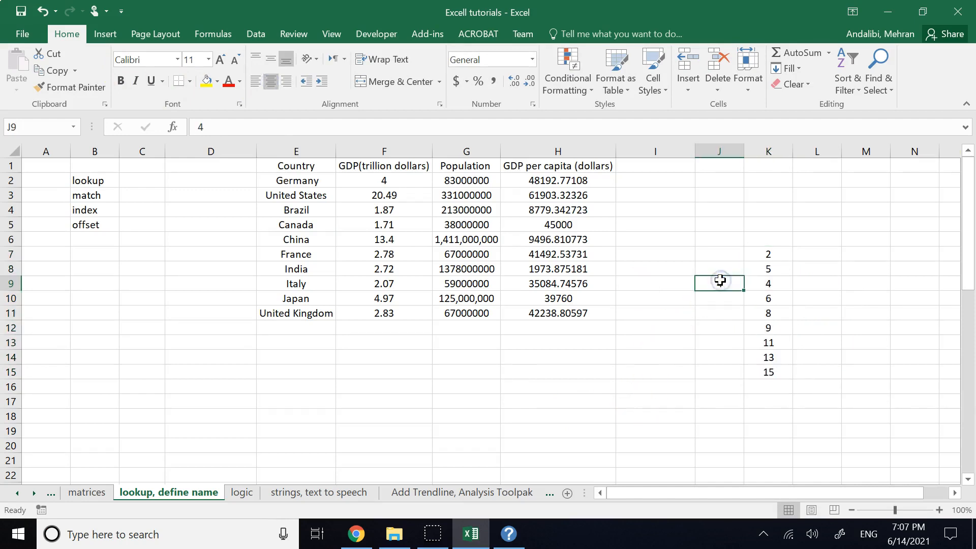
Enter 11 as the lookup value in I14 and the formula =MATCH(I14,K7:K15) in I17
left_click(665, 357)
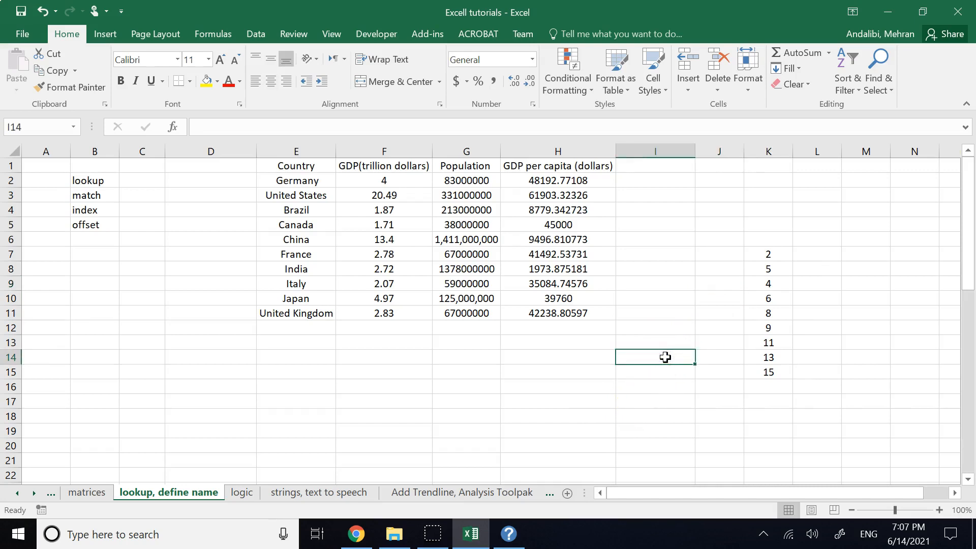
type("11")
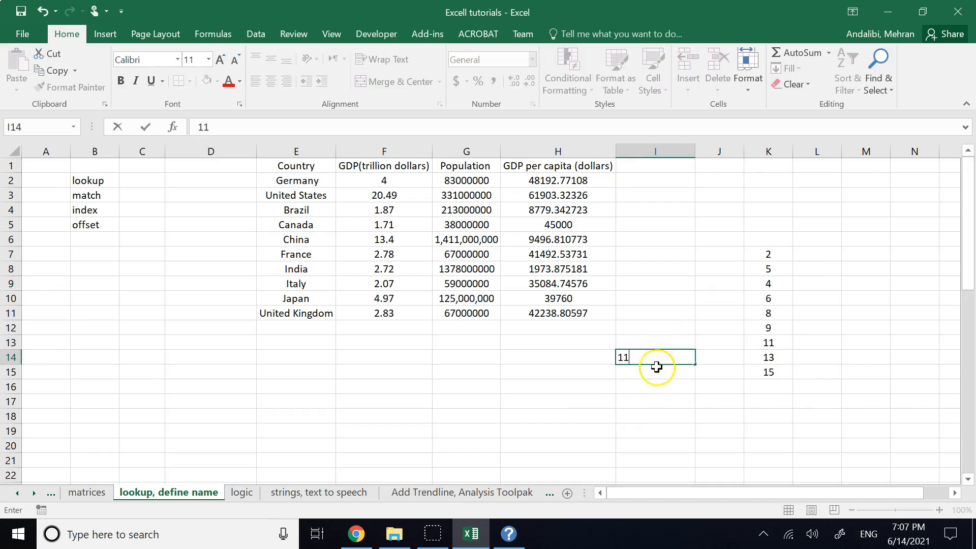
left_click(624, 399)
type("=mat")
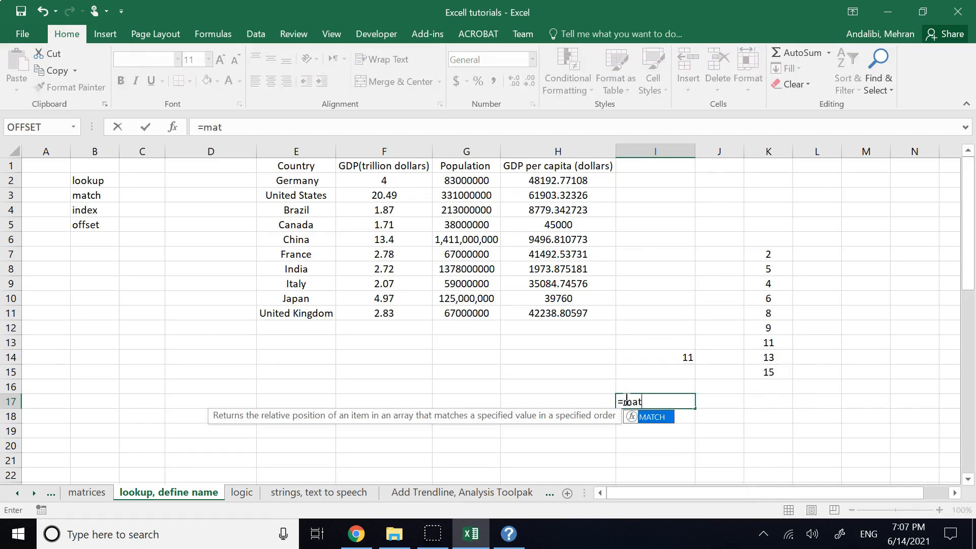
type("ch")
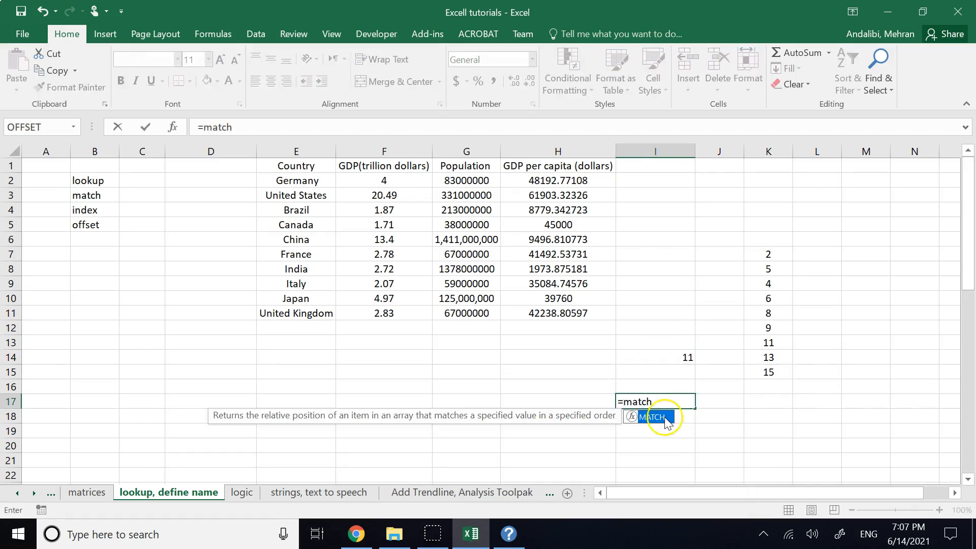
double_click(653, 417)
left_click(683, 359)
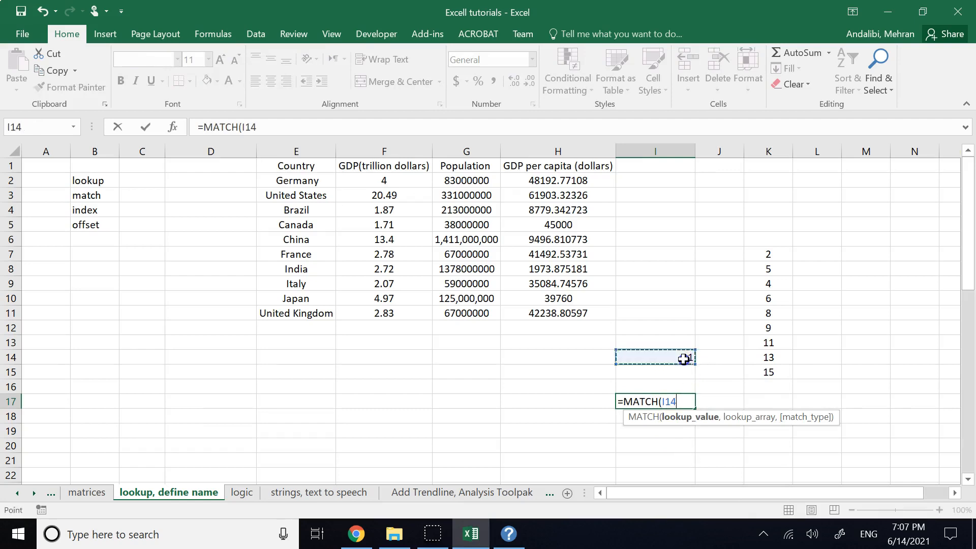
type(",")
left_click_drag(753, 255, 754, 372)
type(")")
key("Return")
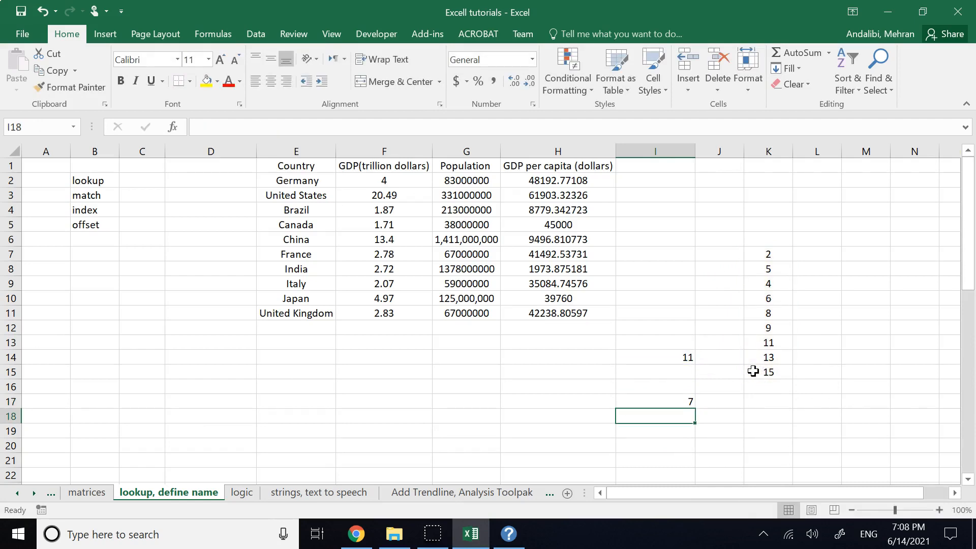
Check the MATCH formula in I17 and count through the list from K7 to K13 to verify the returned position
left_click(659, 403)
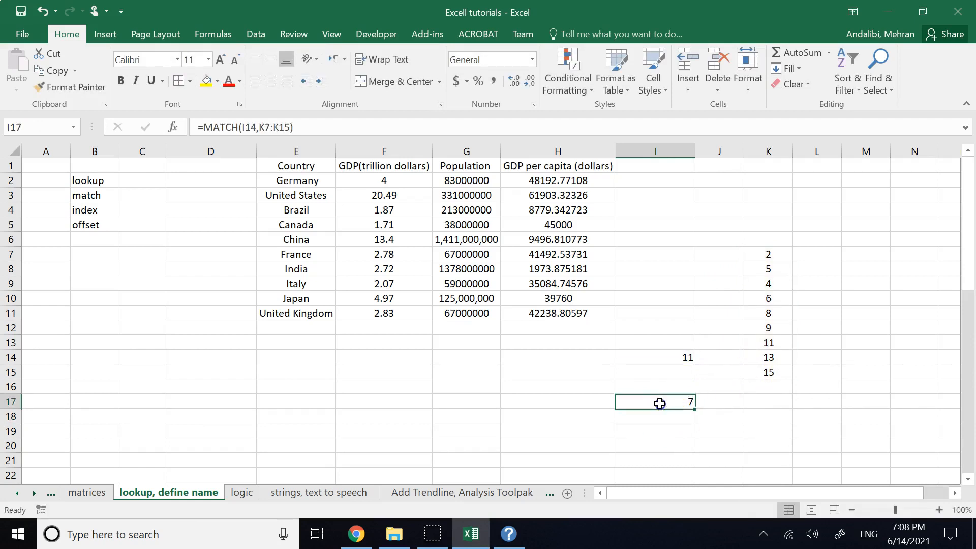
left_click(778, 252)
left_click(780, 270)
left_click(780, 284)
left_click(777, 299)
left_click(776, 313)
left_click(778, 327)
left_click(775, 341)
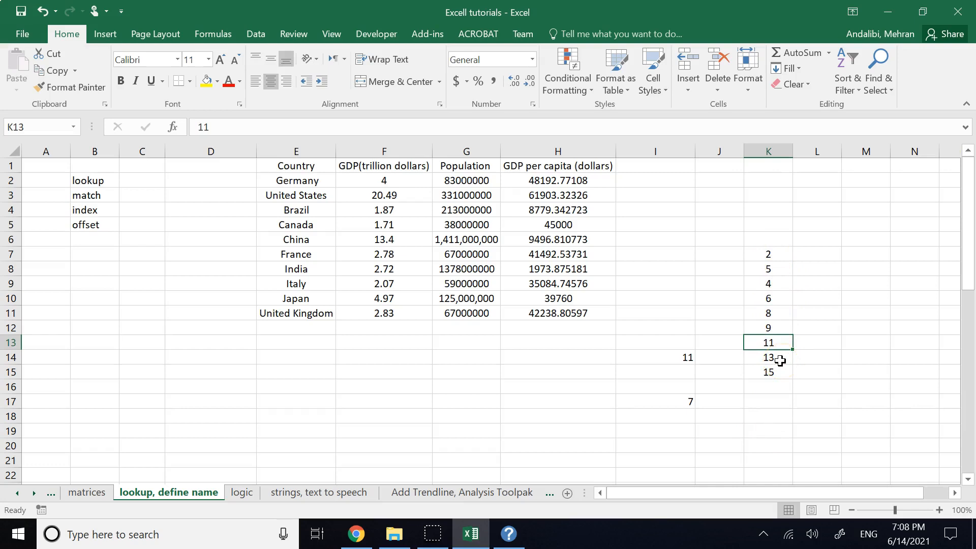
left_click(765, 270)
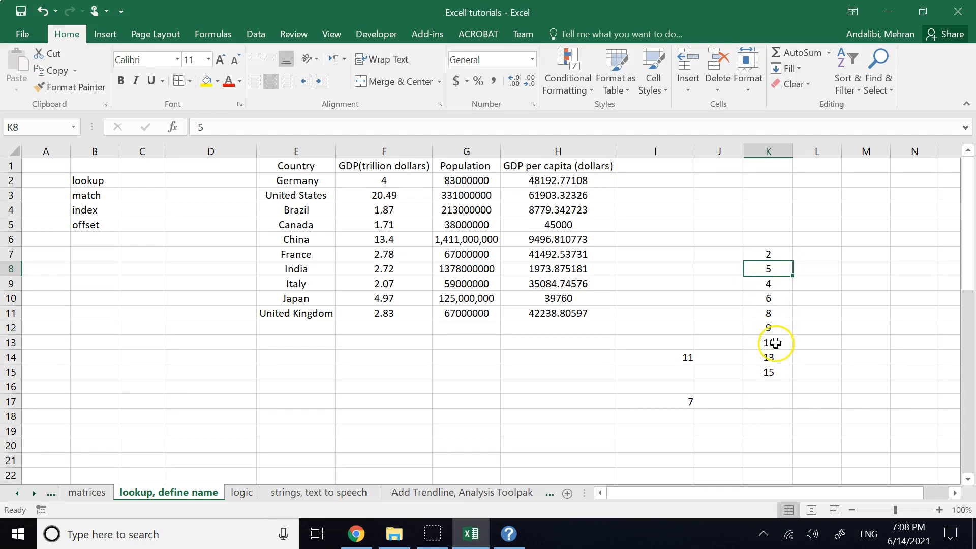
Change the last two numbers of the list to 3 in K14 and 1 in K15
left_click(768, 357)
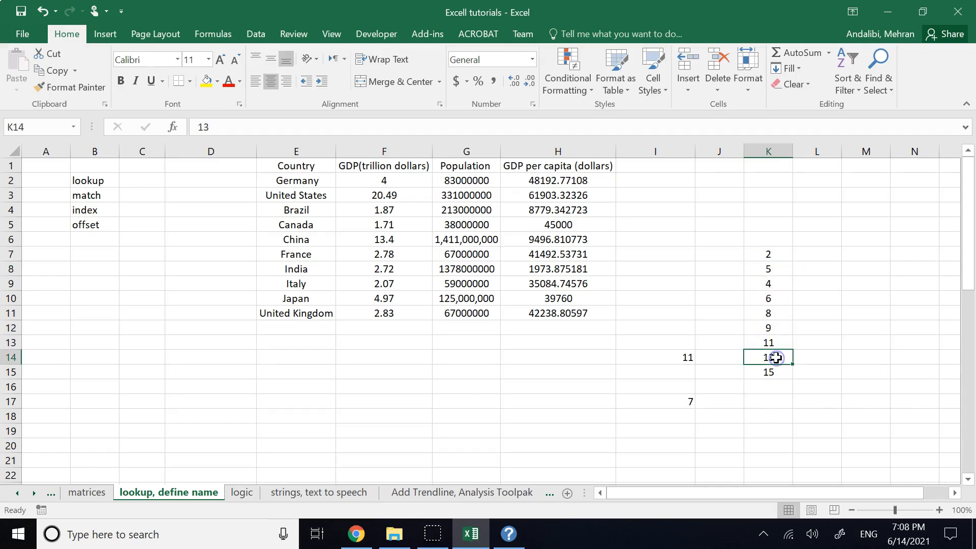
double_click(767, 358)
key("BackSpace")
left_click(764, 399)
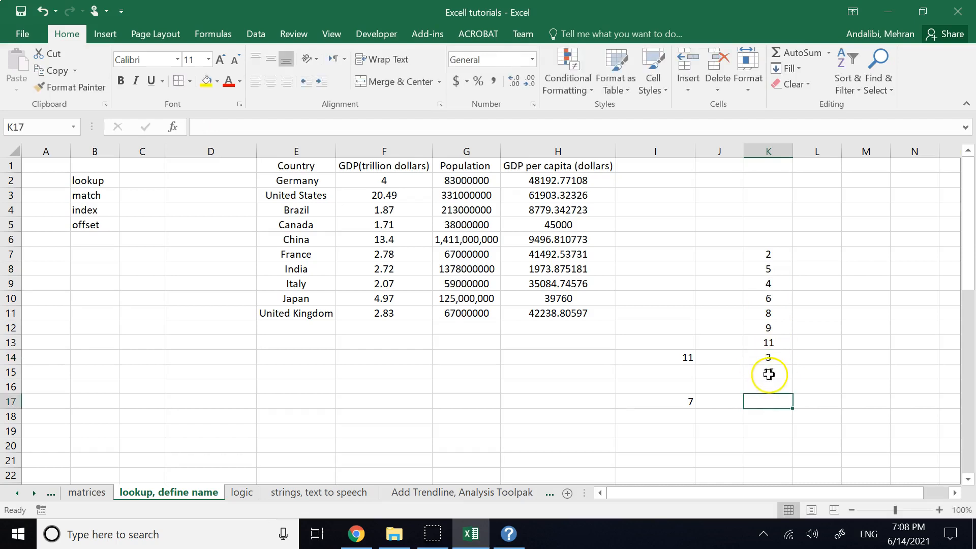
left_click(768, 375)
double_click(769, 374)
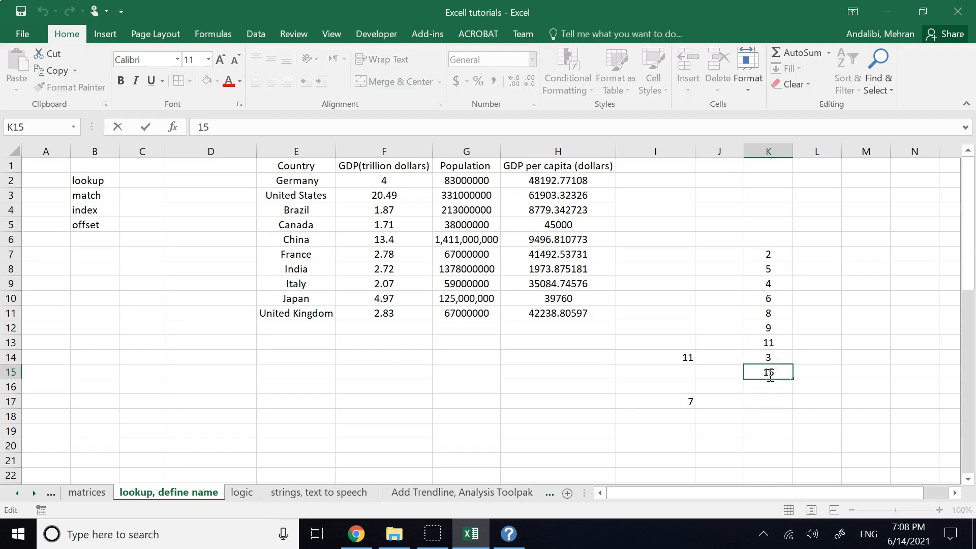
key("BackSpace")
left_click(752, 403)
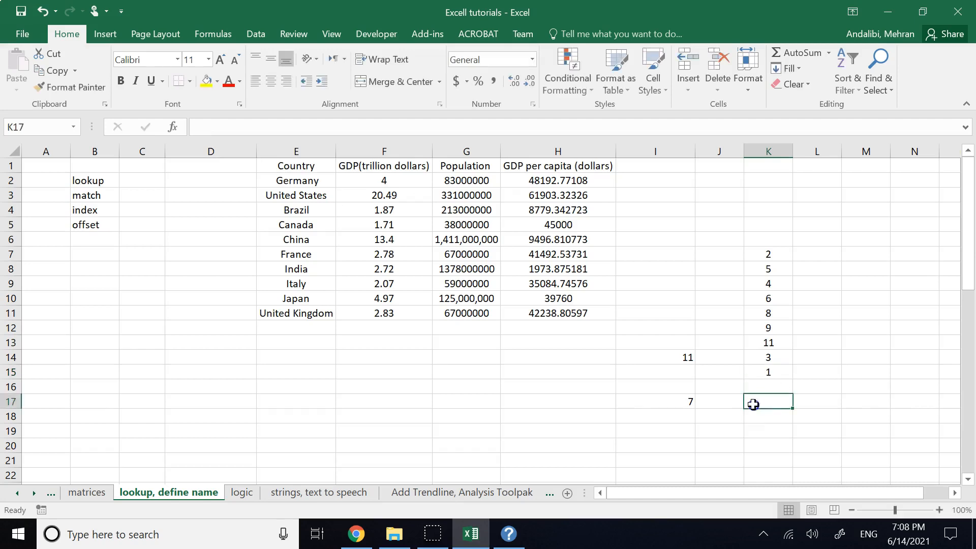
Set the lookup value in I14 to 6 and compare the MATCH result with the entry in K10
left_click(671, 403)
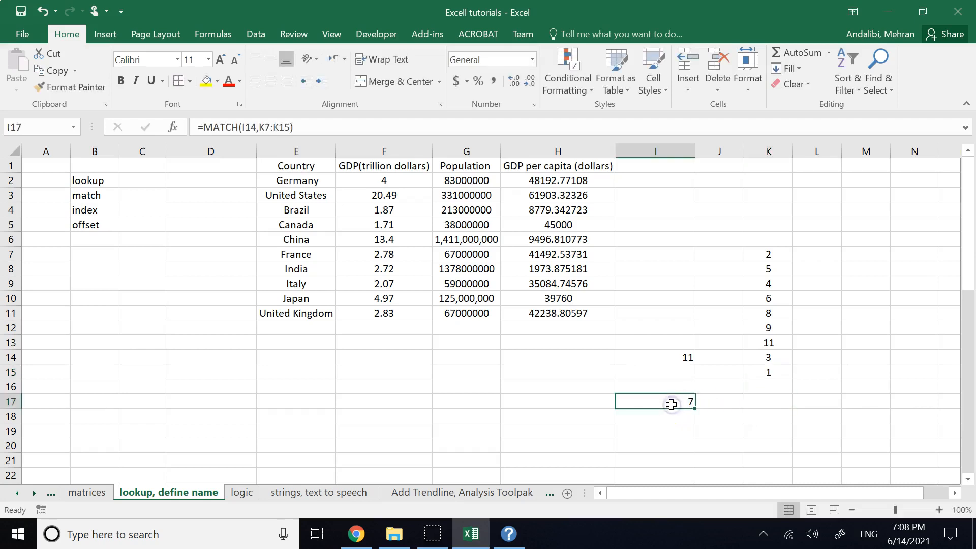
left_click(684, 355)
double_click(685, 356)
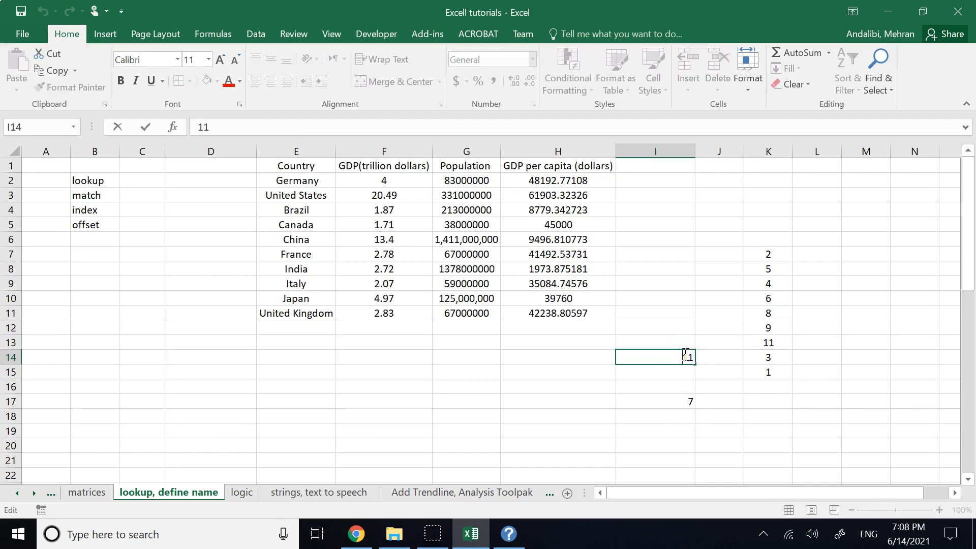
type("6")
key("Return")
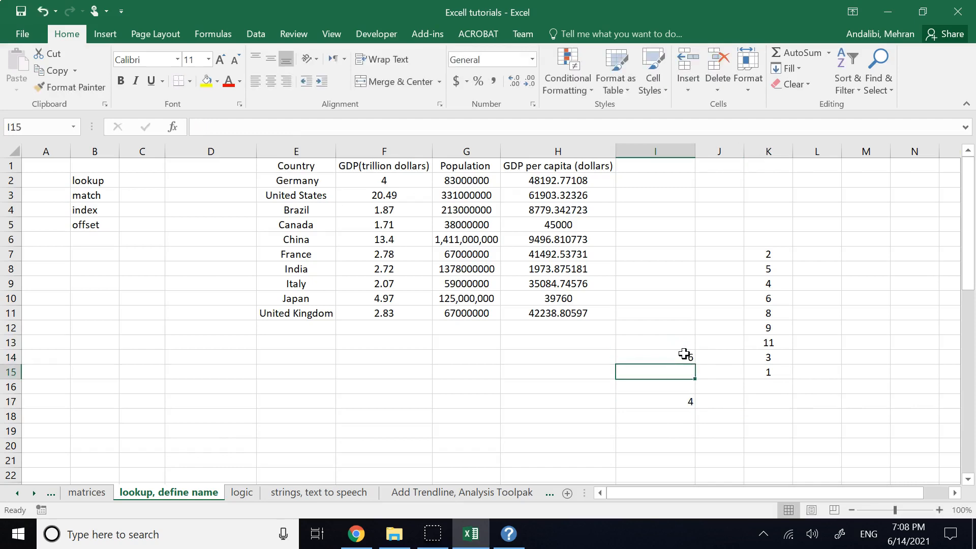
left_click(751, 300)
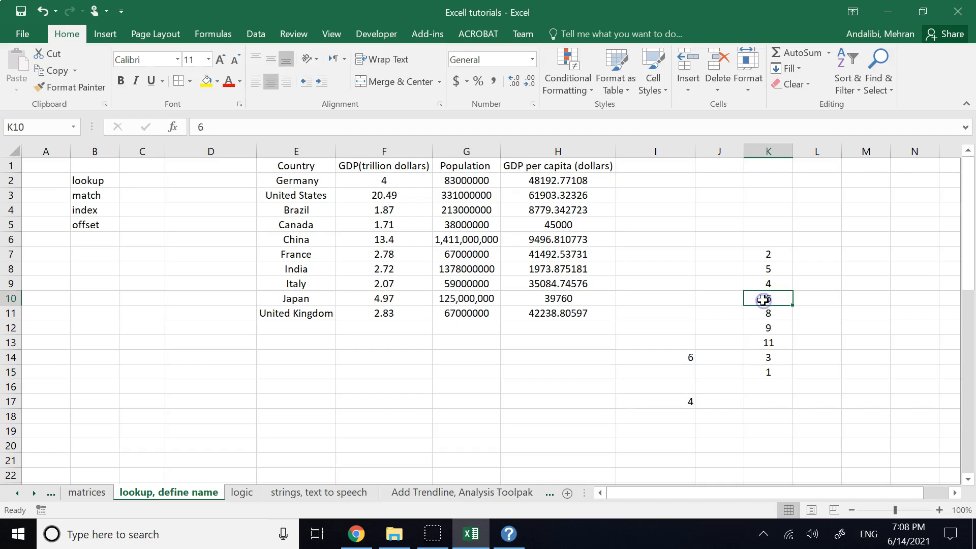
Set the lookup value in I14 to 1
left_click(674, 351)
double_click(667, 359)
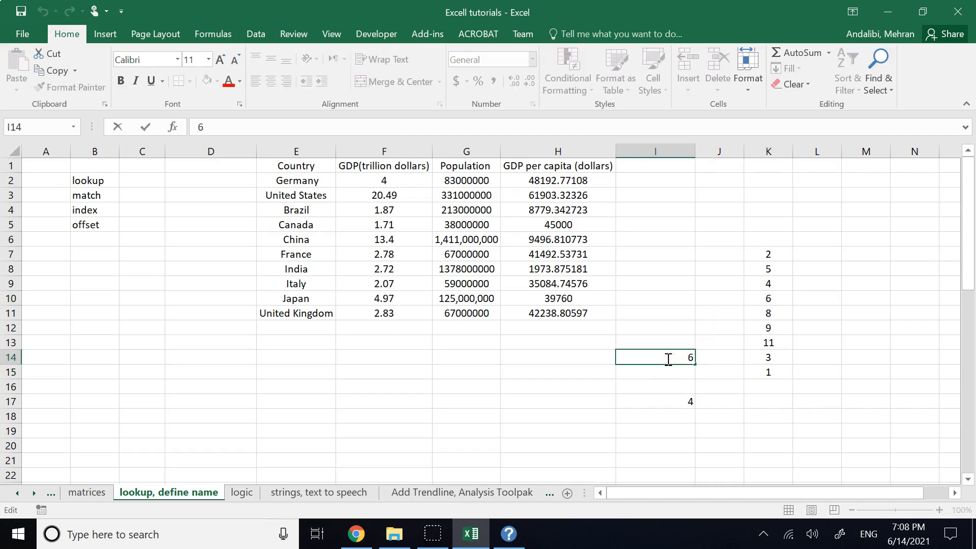
type("1")
key("Return")
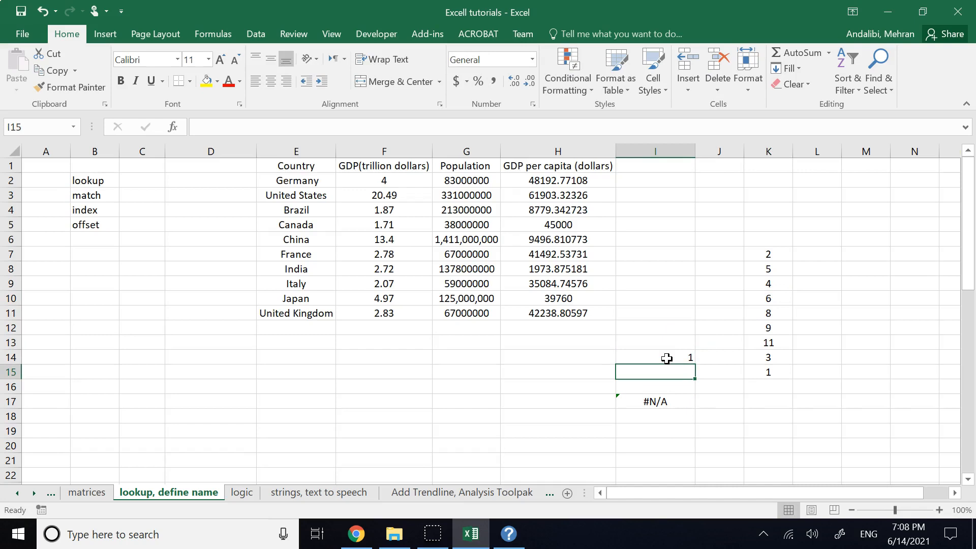
Undo the last change to the lookup value in I14
left_click(666, 359)
double_click(667, 359)
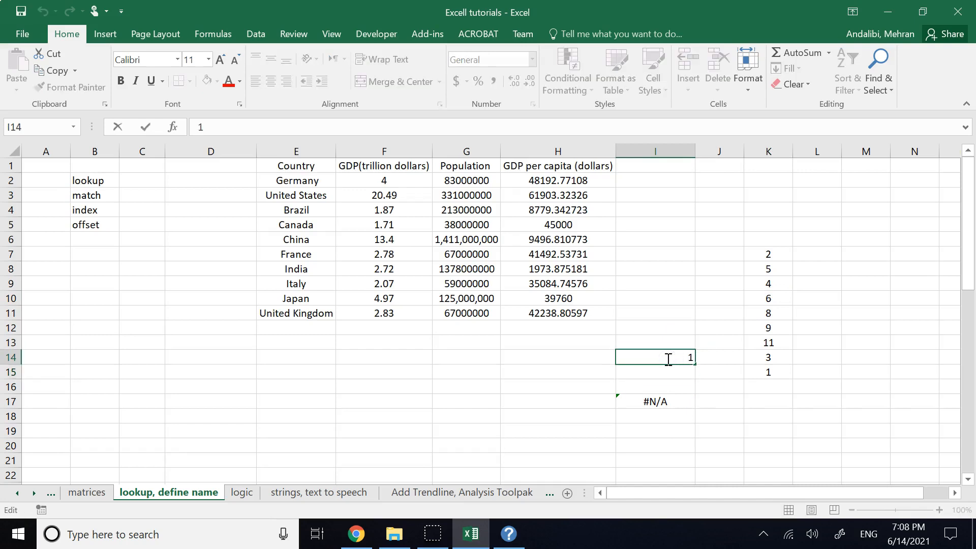
key("ctrl+z")
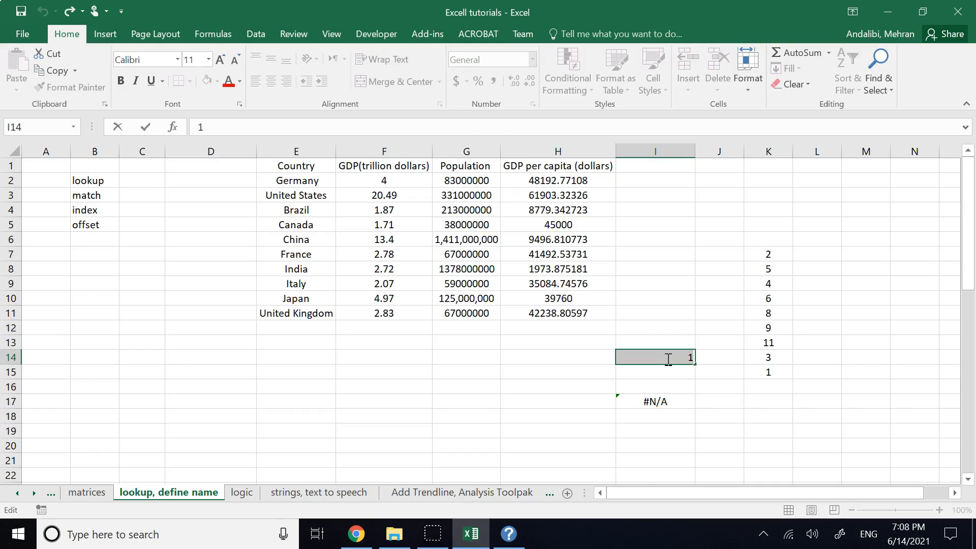
key("BackSpace")
key("ctrl+z")
key("ctrl+y")
key("ctrl+z")
left_click(700, 389)
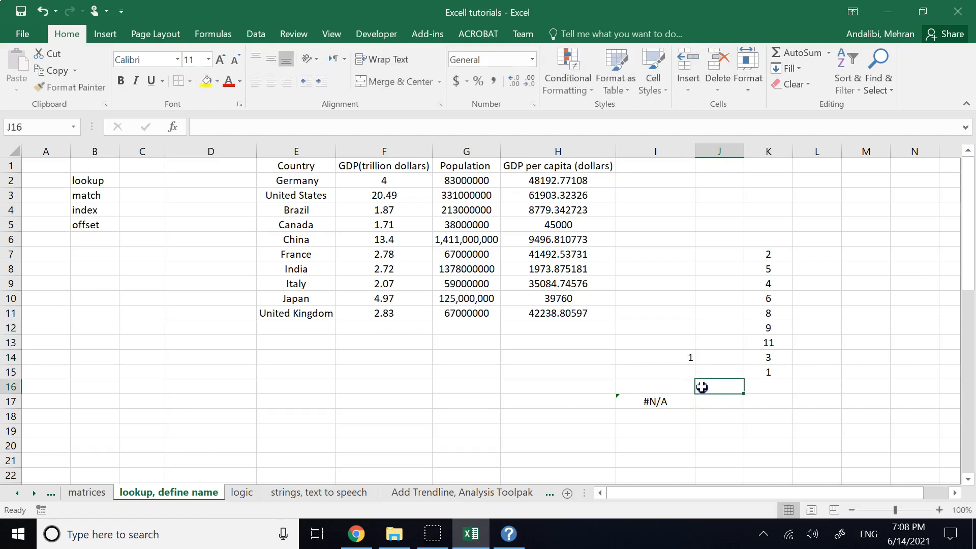
key("ctrl+z")
key("ctrl+z")
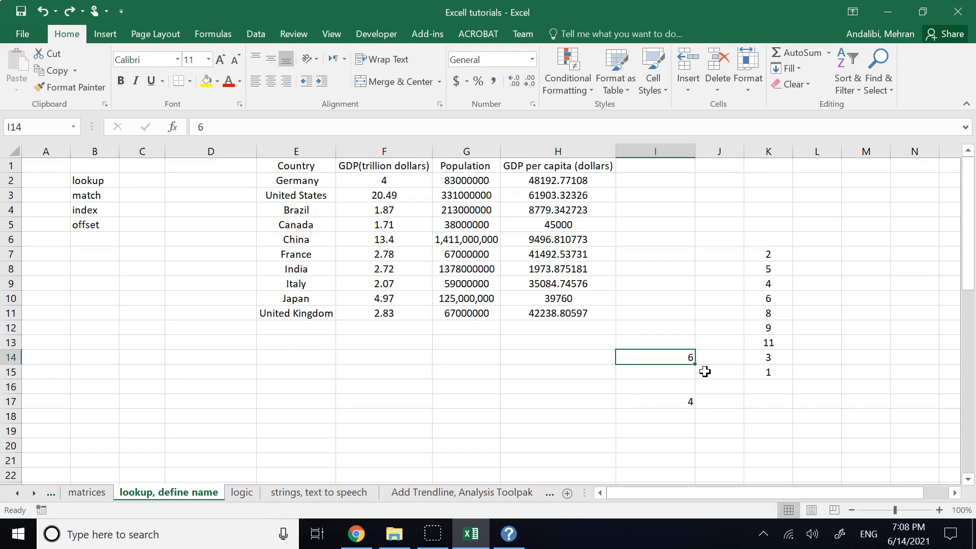
Examine the lookup value in I14 and the ranges referenced by the MATCH formula in I17
left_click(673, 359)
left_click(671, 401)
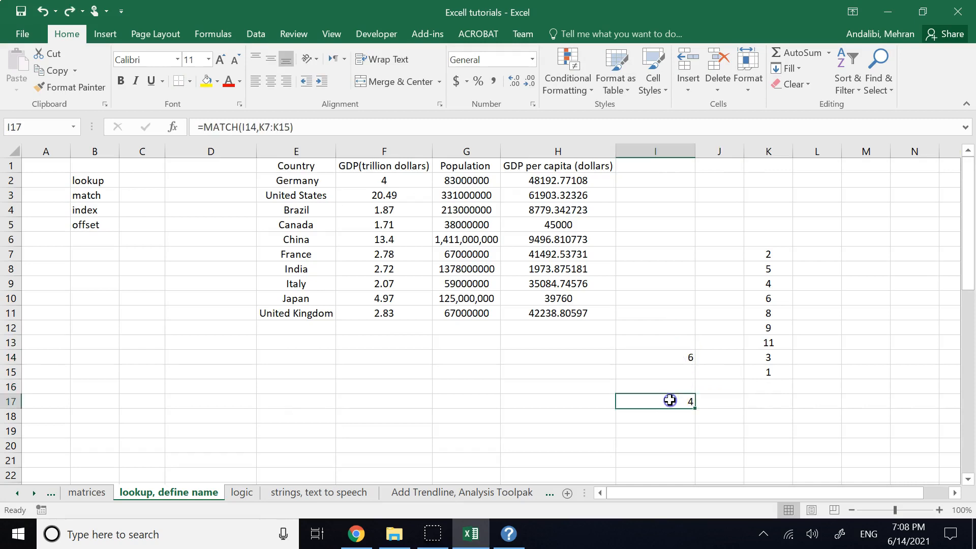
left_click(670, 360)
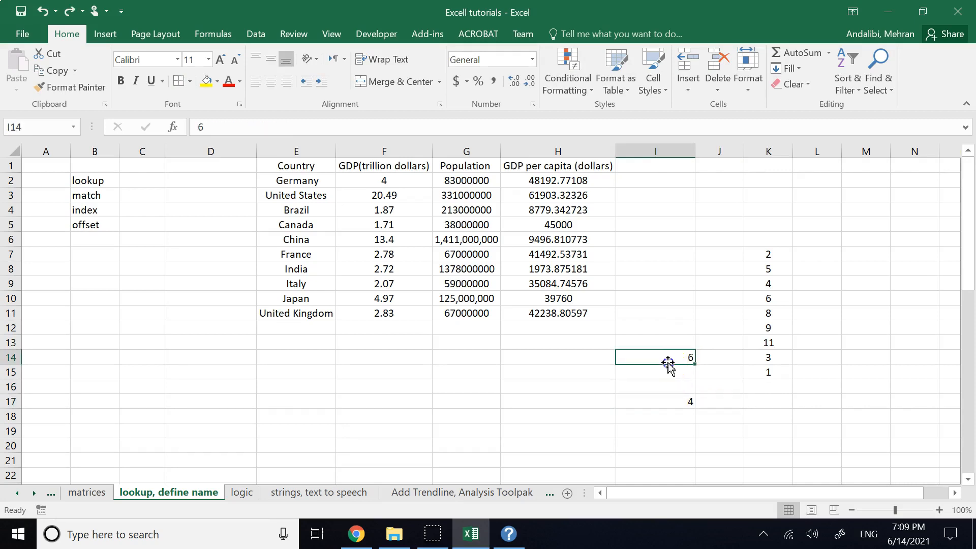
left_click(672, 397)
left_click(687, 355)
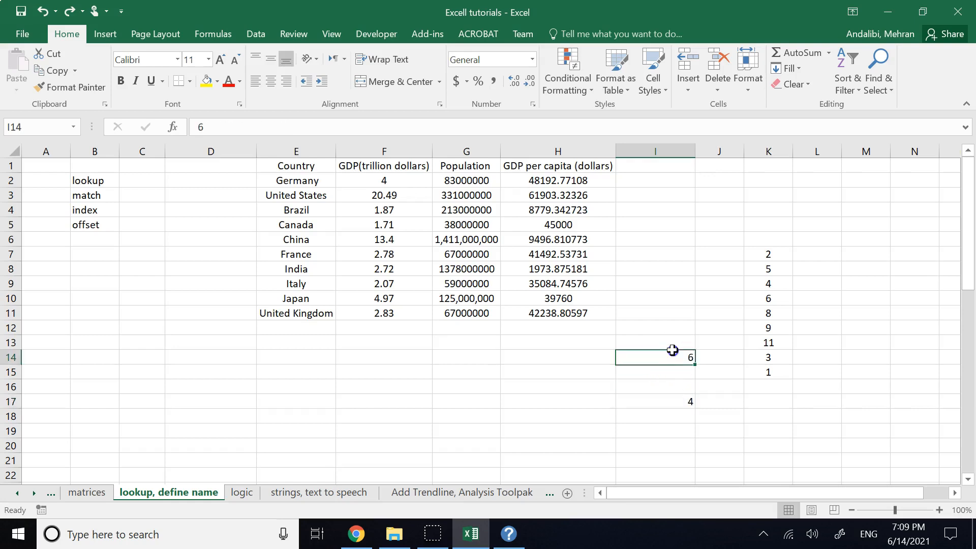
left_click(644, 401)
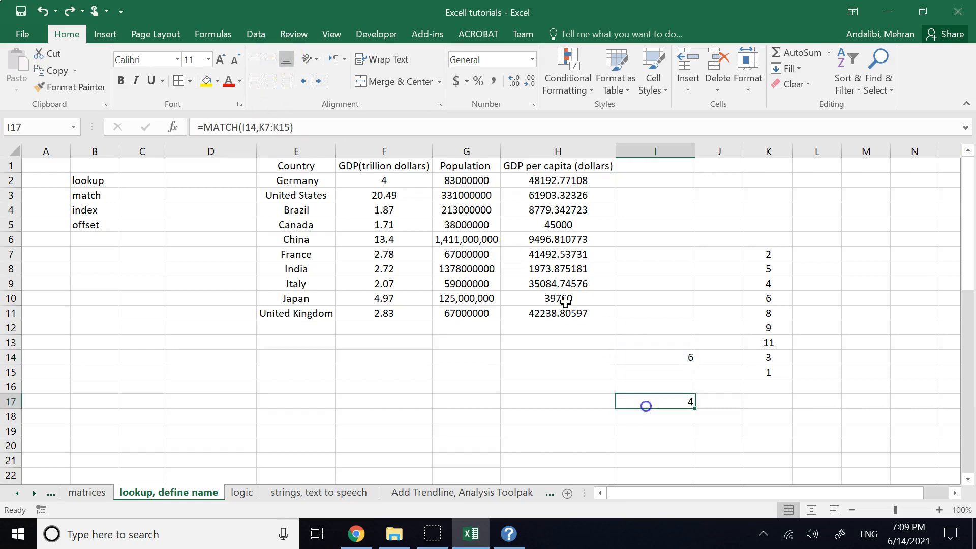
left_click(347, 130)
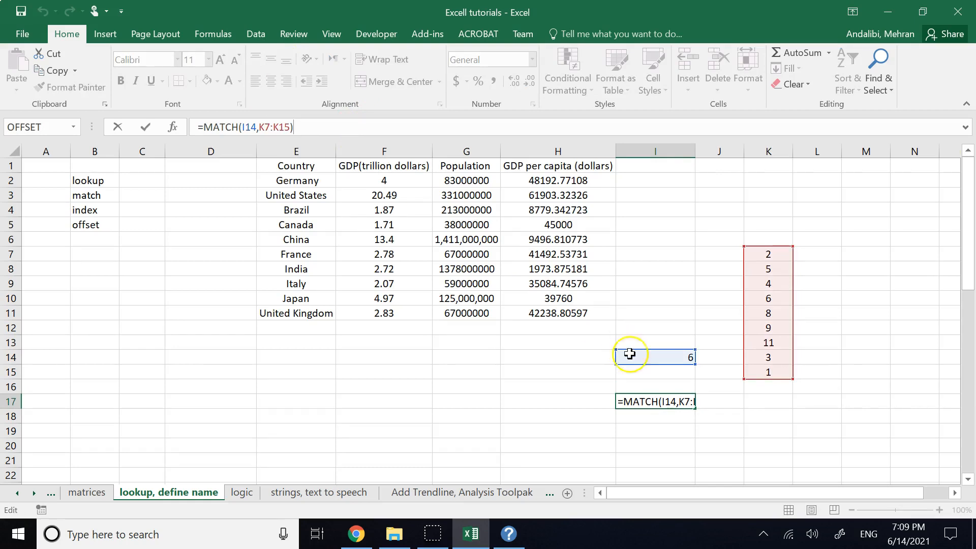
left_click(699, 355)
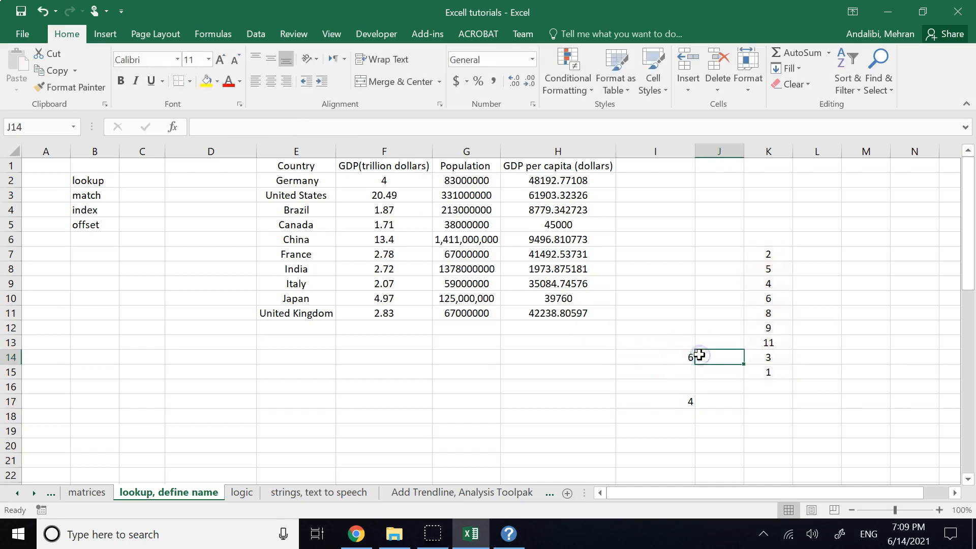
Change the lookup value in I14 to 1 again to test MATCH on the unsorted list
left_click(678, 355)
type("1")
key("Return")
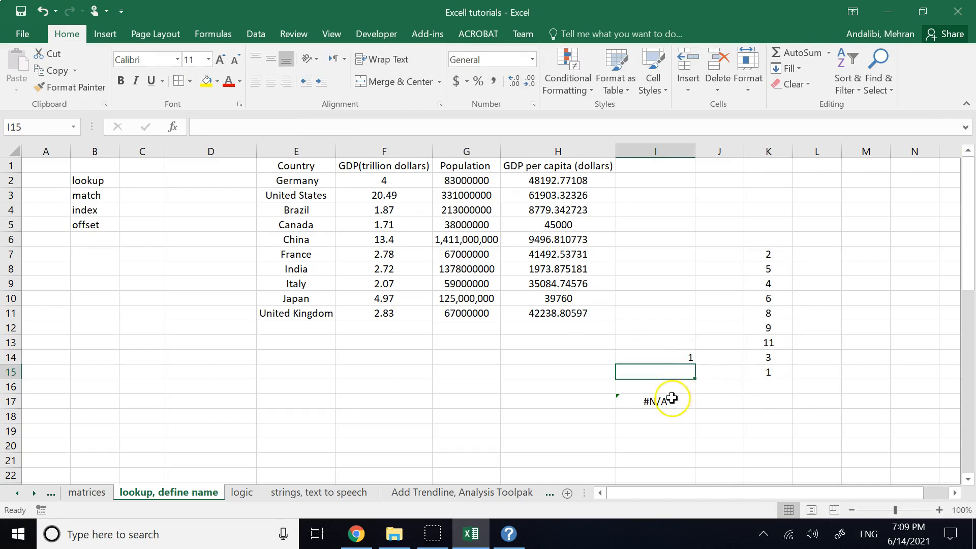
Sort the number list in K7:K15 from smallest to largest
left_click(672, 398)
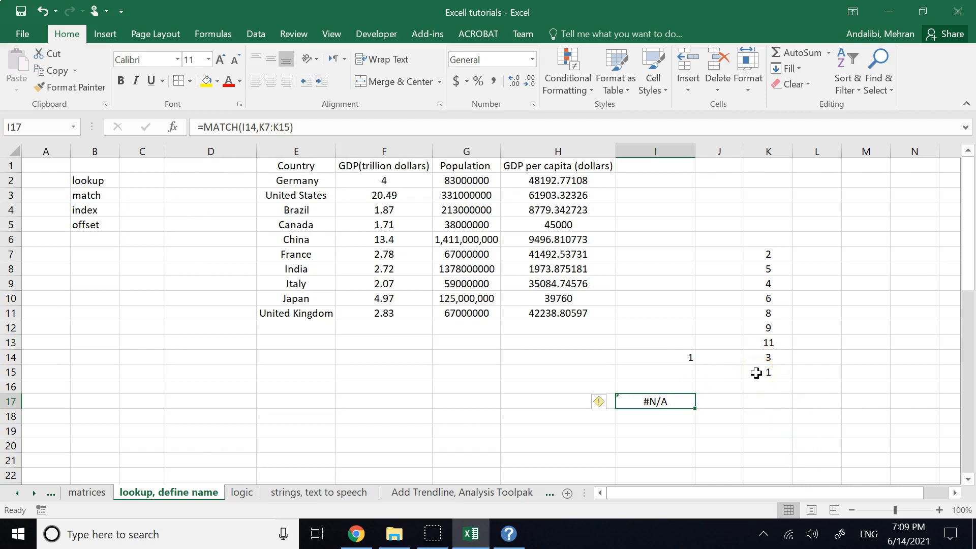
left_click(775, 254)
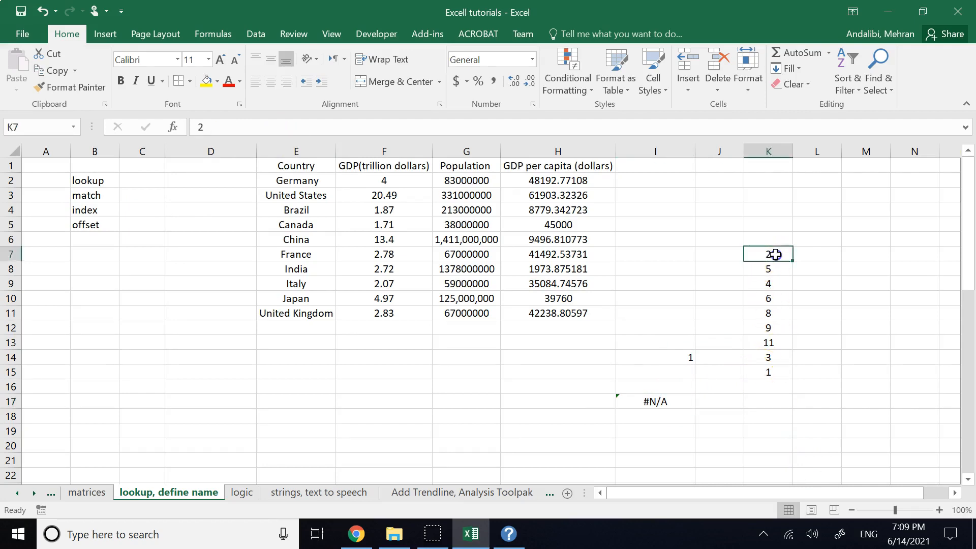
left_click_drag(775, 254, 771, 370)
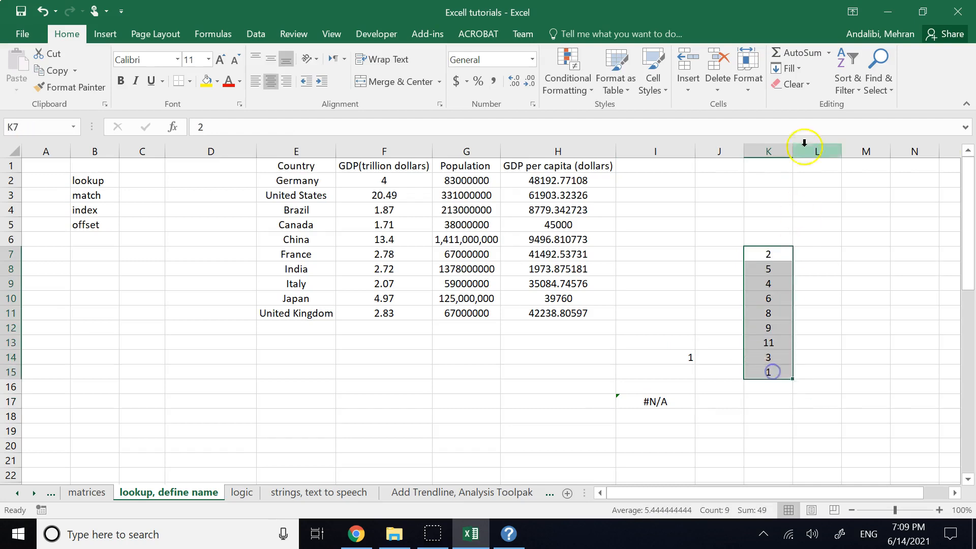
left_click(847, 96)
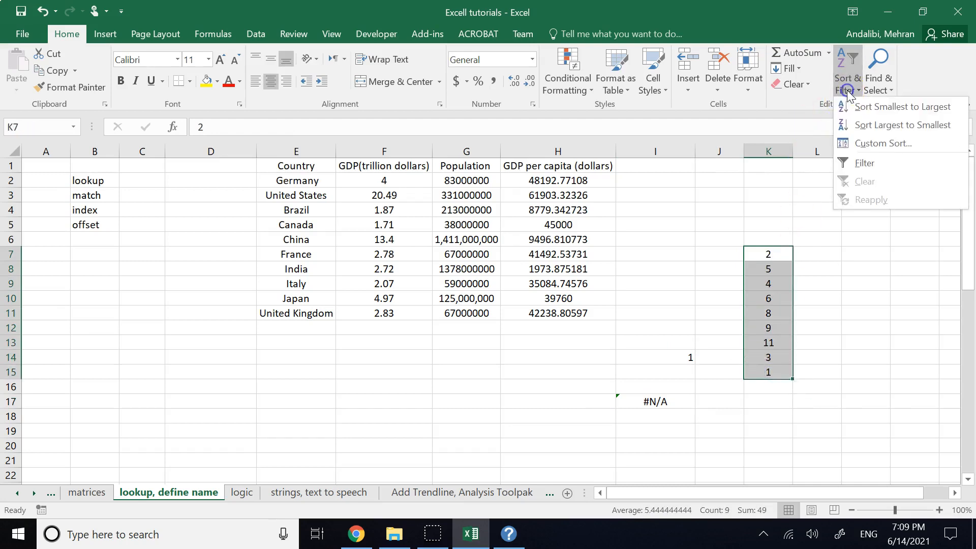
left_click(876, 106)
left_click(871, 323)
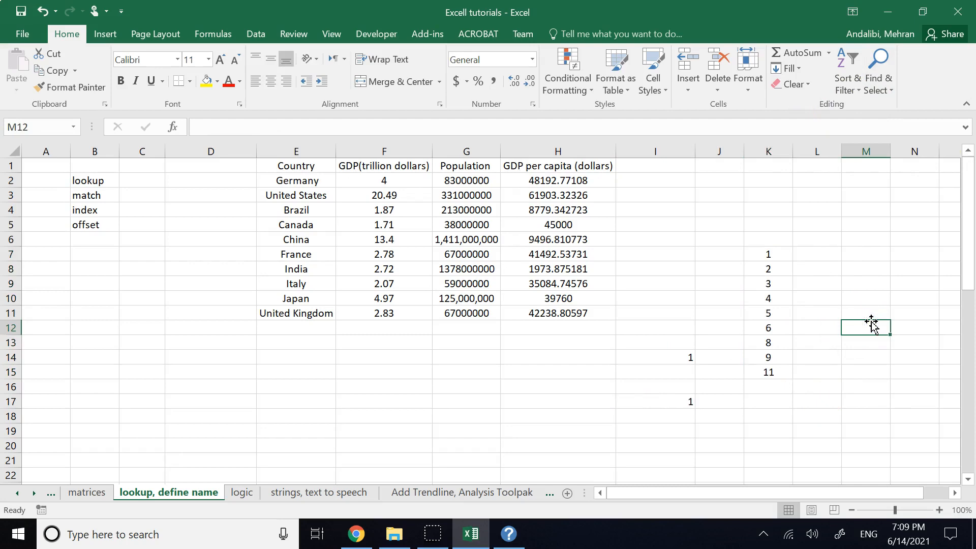
left_click(677, 404)
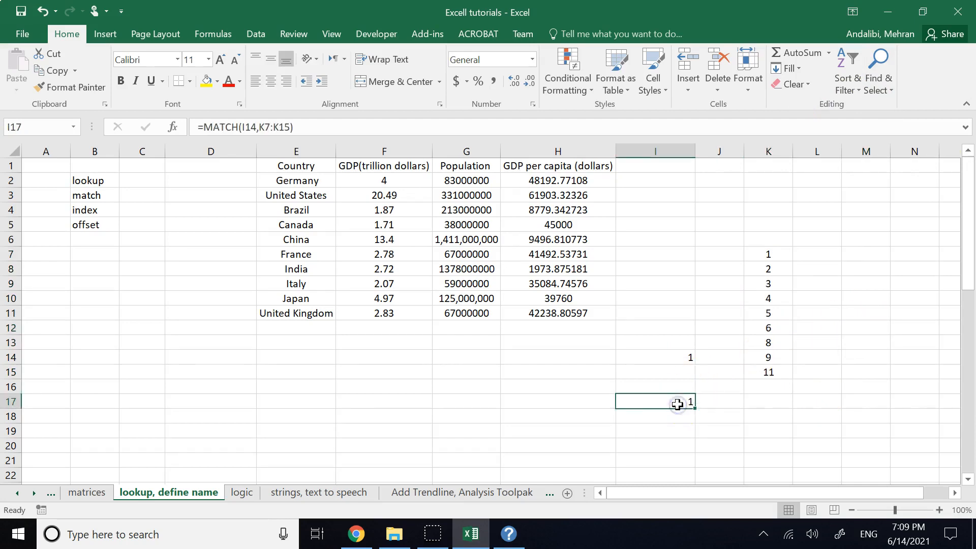
key("Delete")
left_click(680, 363)
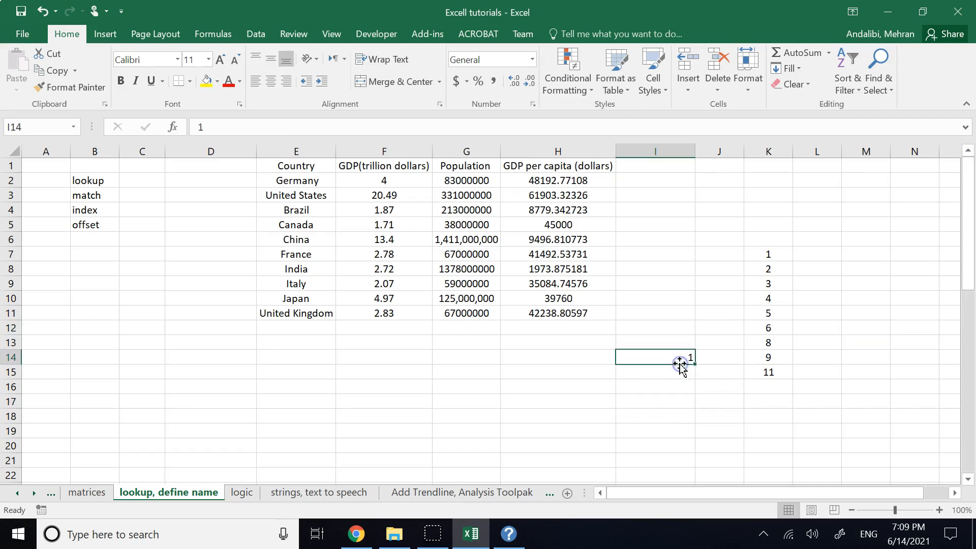
key("ctrl+z")
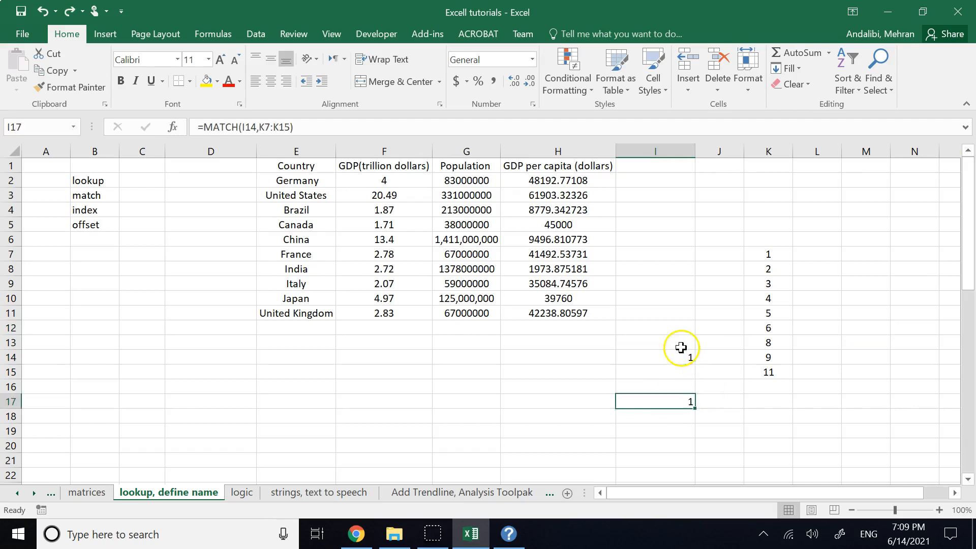
Set the lookup value in I14 to 7 to test MATCH on a number missing from the sorted list
left_click(720, 434)
left_click(677, 399)
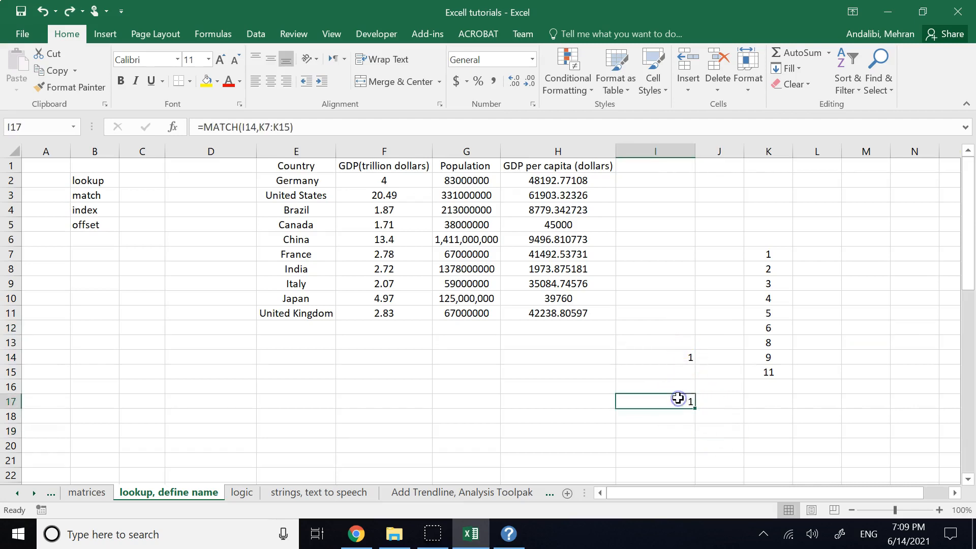
left_click(679, 357)
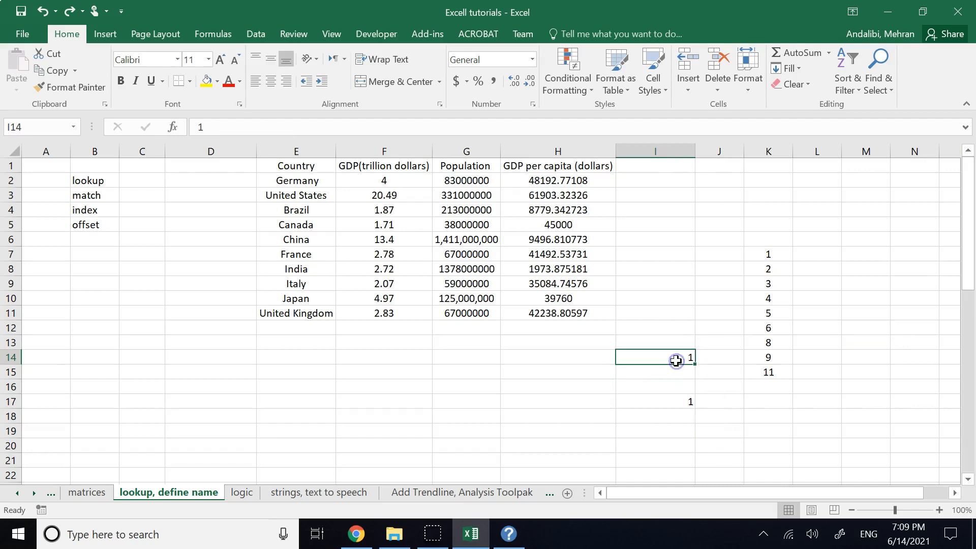
left_click(686, 403)
left_click(681, 357)
double_click(683, 357)
key("BackSpace")
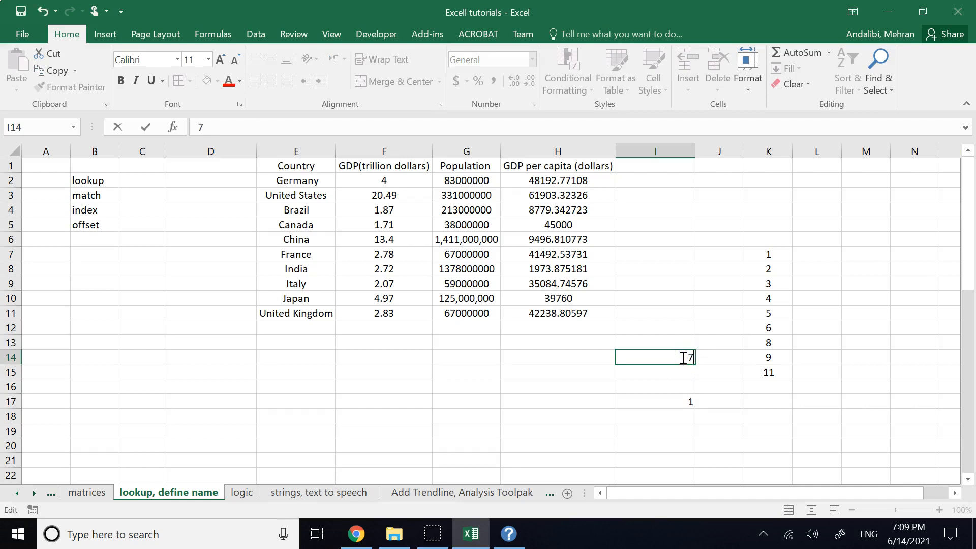
key("Return")
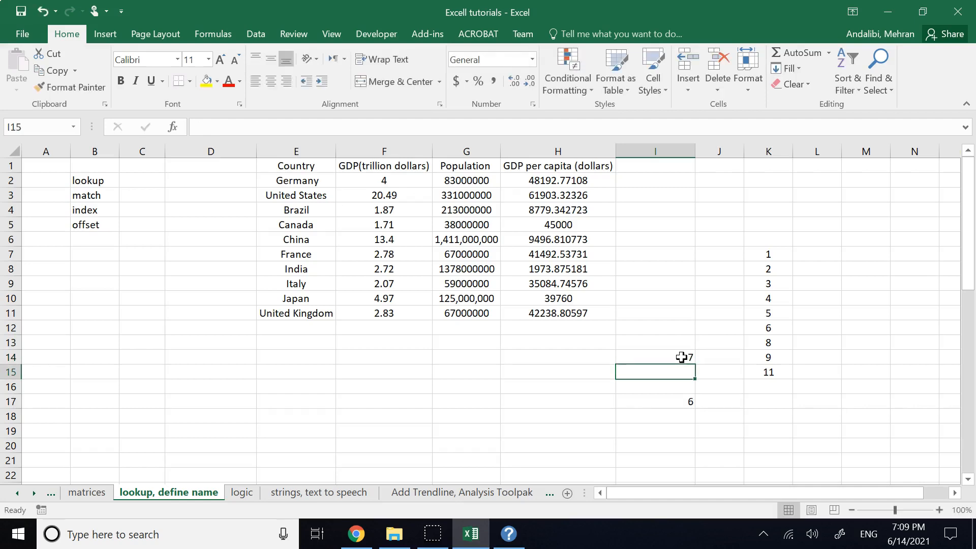
Check the MATCH formula in I17 and count through the sorted list from K7 to K12
left_click(670, 405)
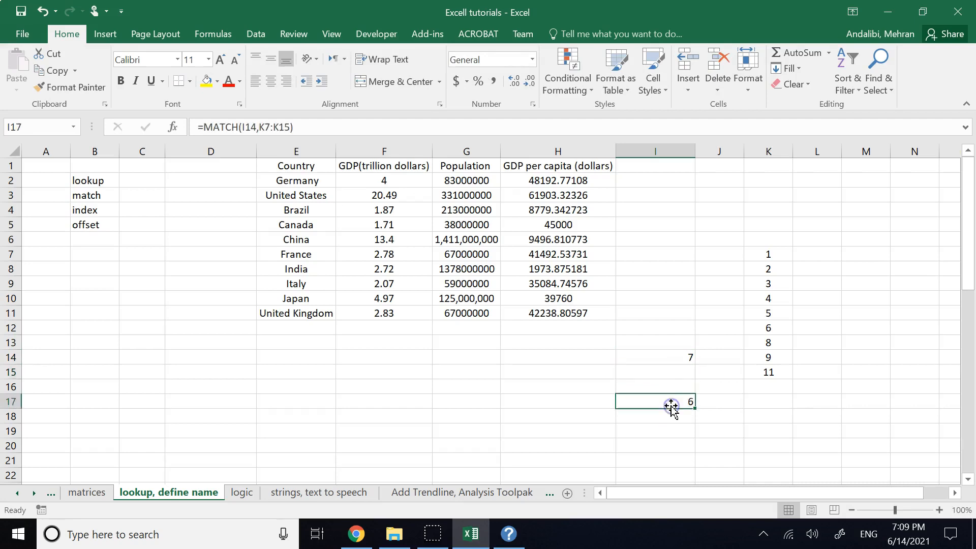
left_click(756, 252)
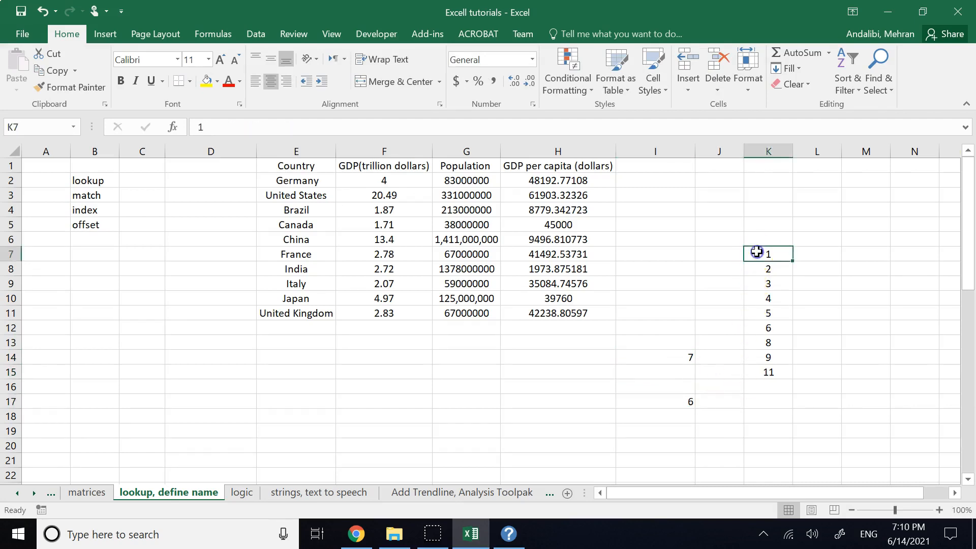
key("Down")
key("Down")
key("Down")
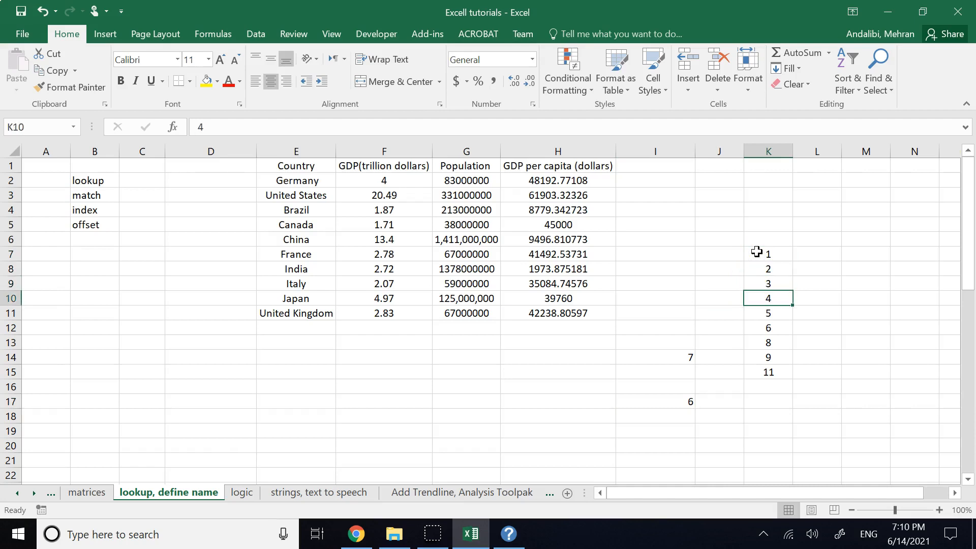
key("Down")
key("Down")
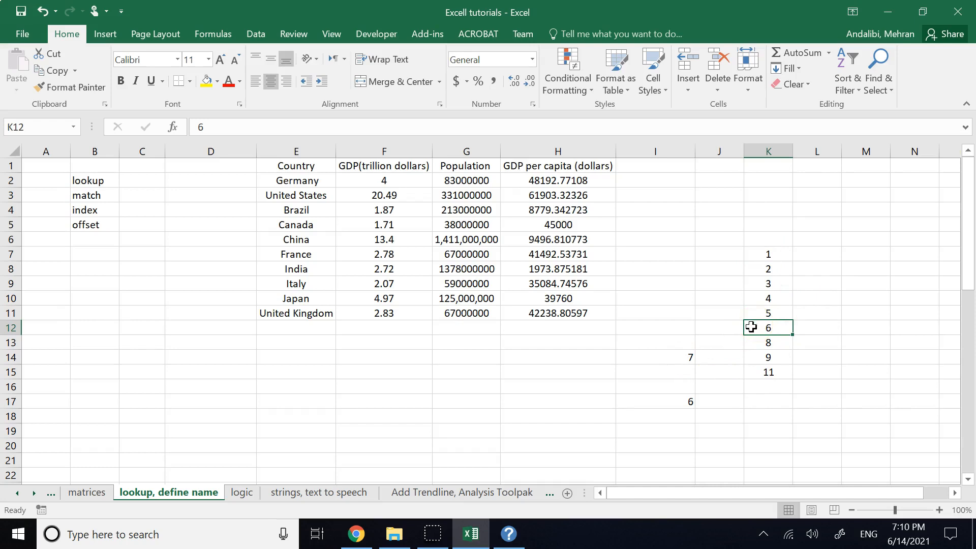
Set the lookup value in I14 to 10
left_click(681, 356)
double_click(681, 357)
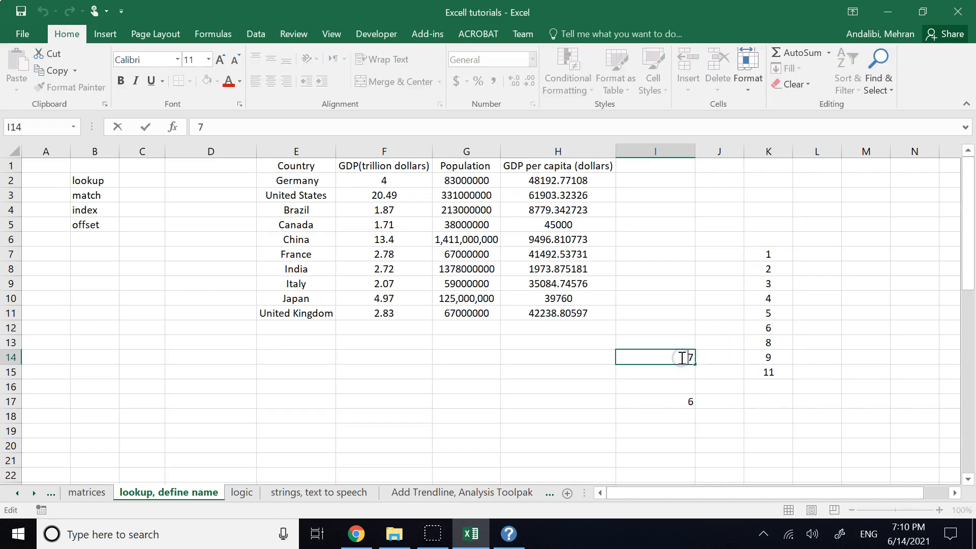
type("10")
key("Return")
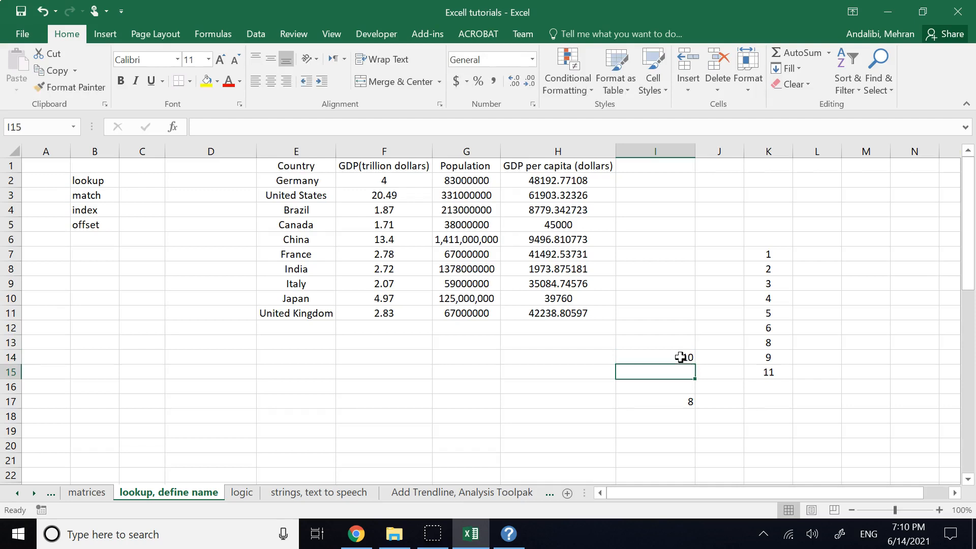
Count through the sorted list from K7 to K14 to compare positions with the MATCH result
left_click(787, 257)
key("Down")
key("Down")
key("Down")
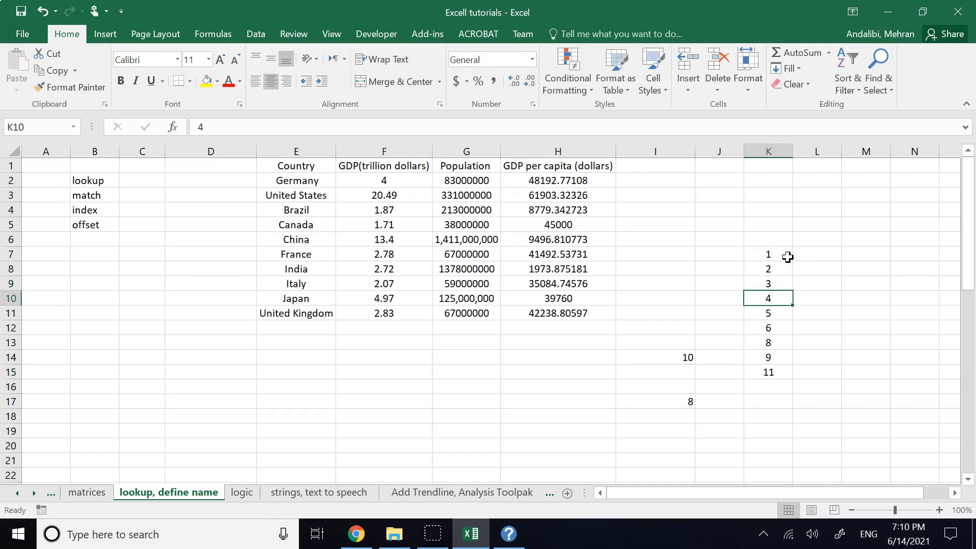
key("Down")
key("Down")
key("Down")
key("Down")
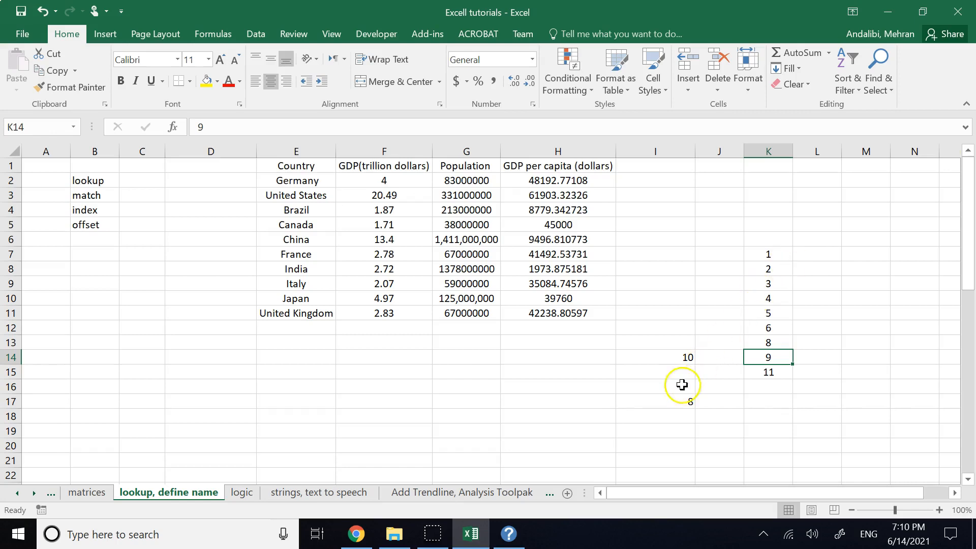
Begin a match_type argument in the I17 MATCH formula and read the descriptions of the Less than, Exact match and Greater than options
left_click(666, 401)
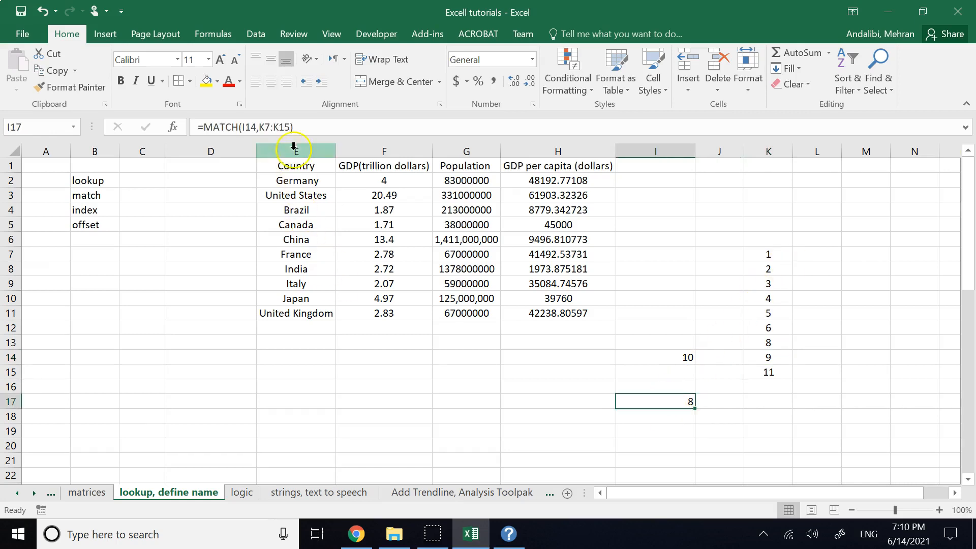
left_click(289, 128)
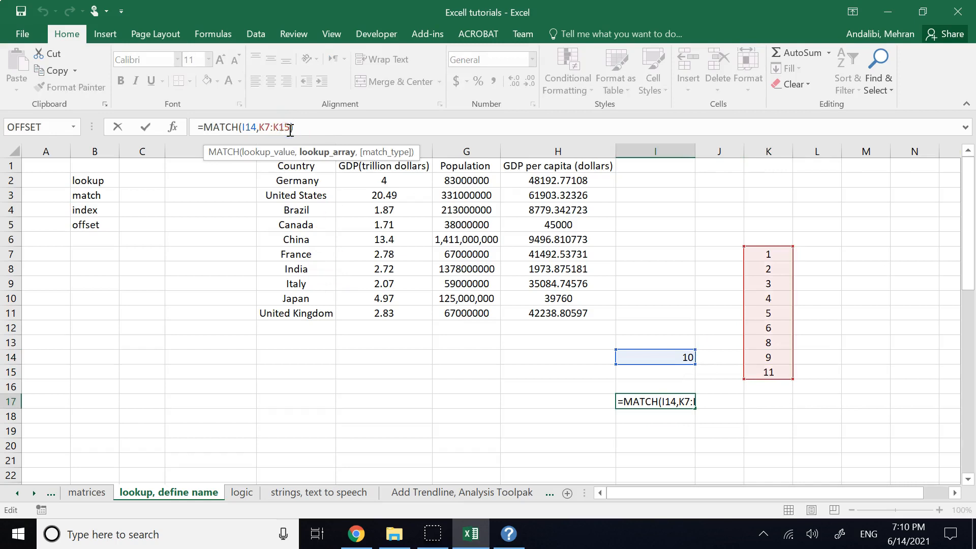
type(",")
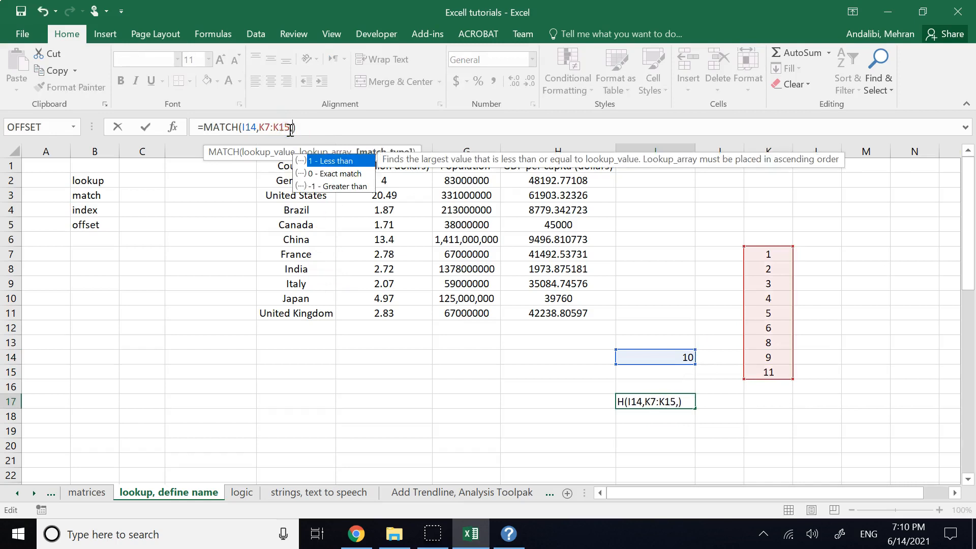
left_click(334, 173)
left_click(333, 167)
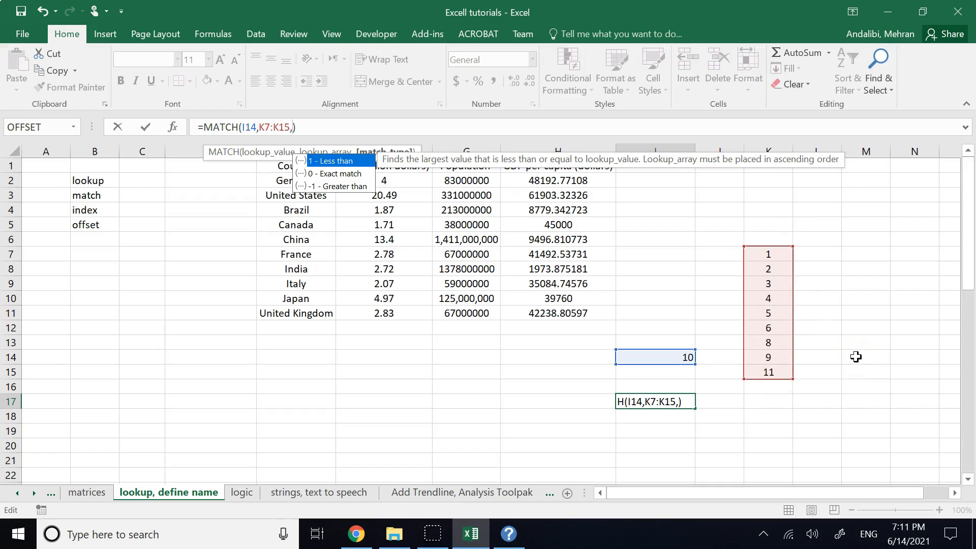
left_click(333, 188)
left_click(332, 188)
left_click(345, 174)
left_click(353, 187)
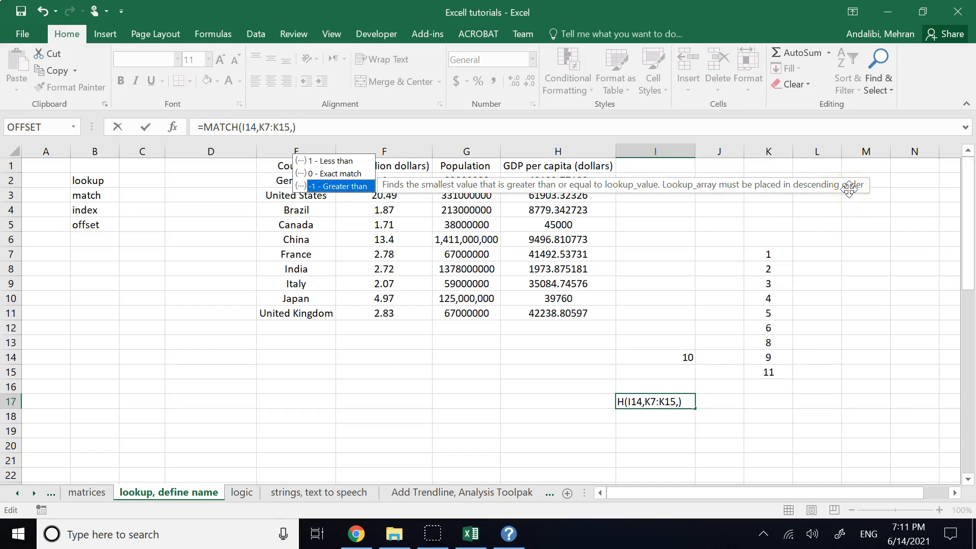
Set the match_type to 0 for an exact match, making the I17 formula =MATCH(I14,K7:K15,0)
left_click(294, 128)
type("0")
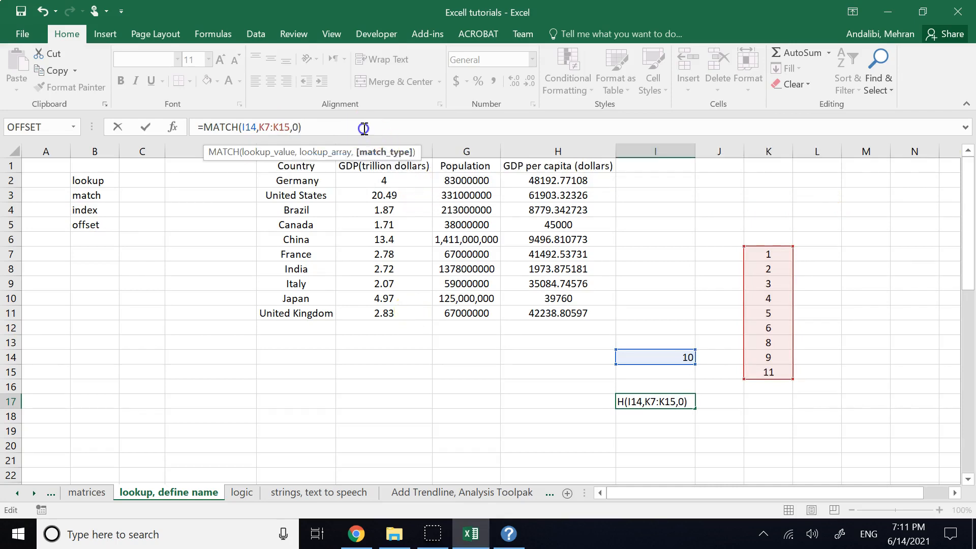
key("Return")
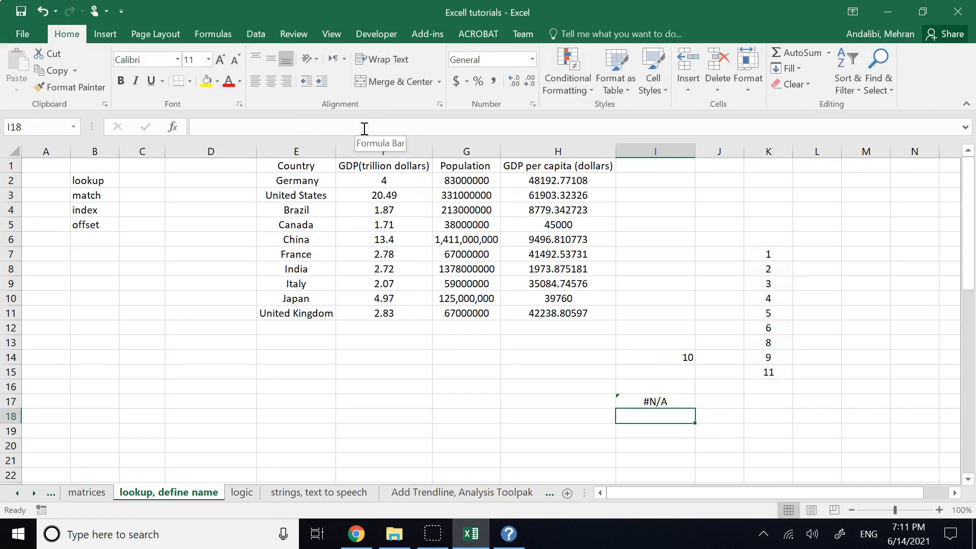
Remove the match_type argument from the I17 formula, leaving =MATCH(I14,K7:K15)
left_click(647, 403)
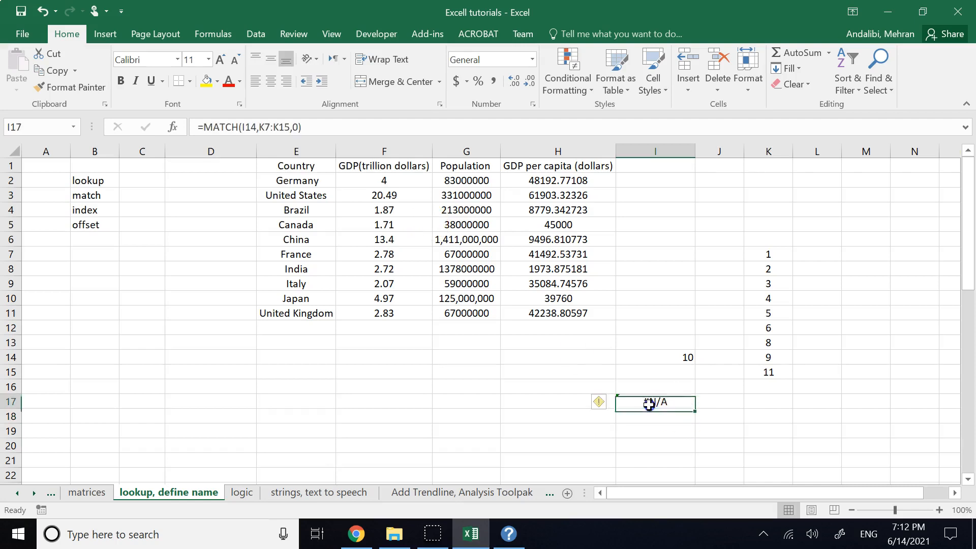
left_click(299, 127)
key("BackSpace")
key("BackSpace")
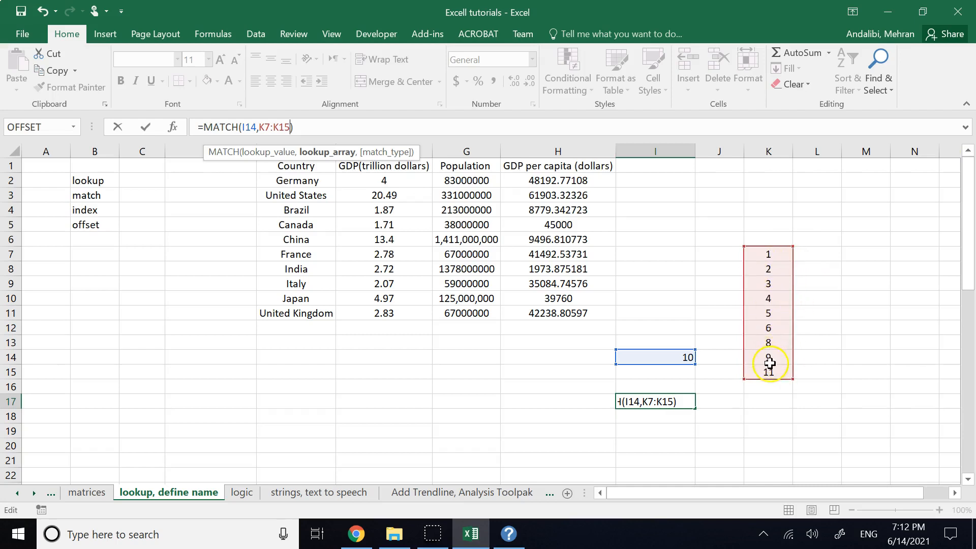
Enter the formula =MATCH(I14,K7:K15) in cell I17 and check the matching position in the number list
key("Return")
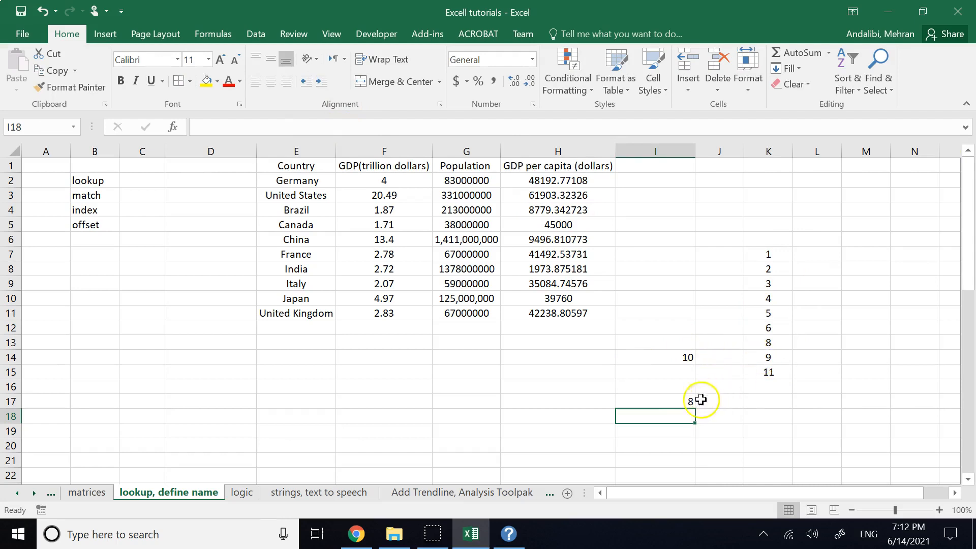
left_click(752, 299)
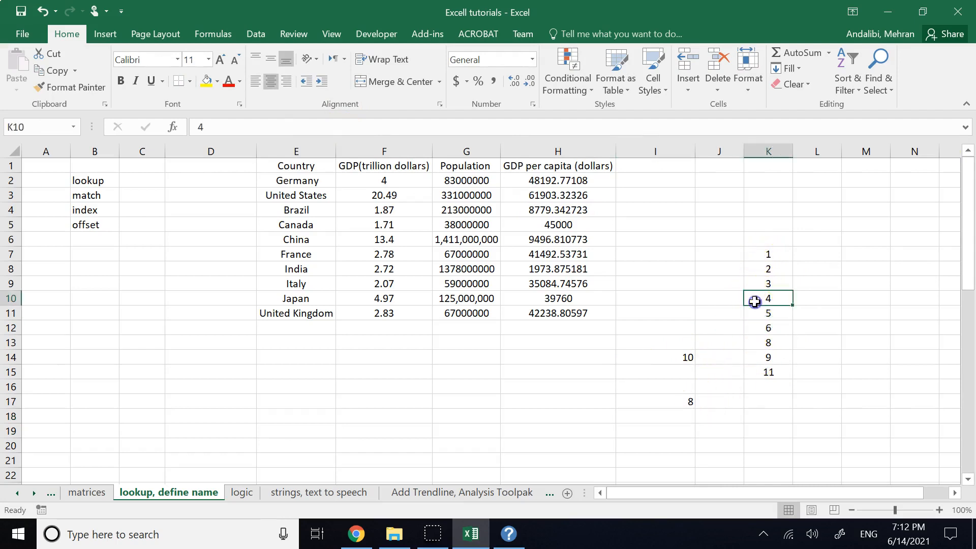
left_click(759, 357)
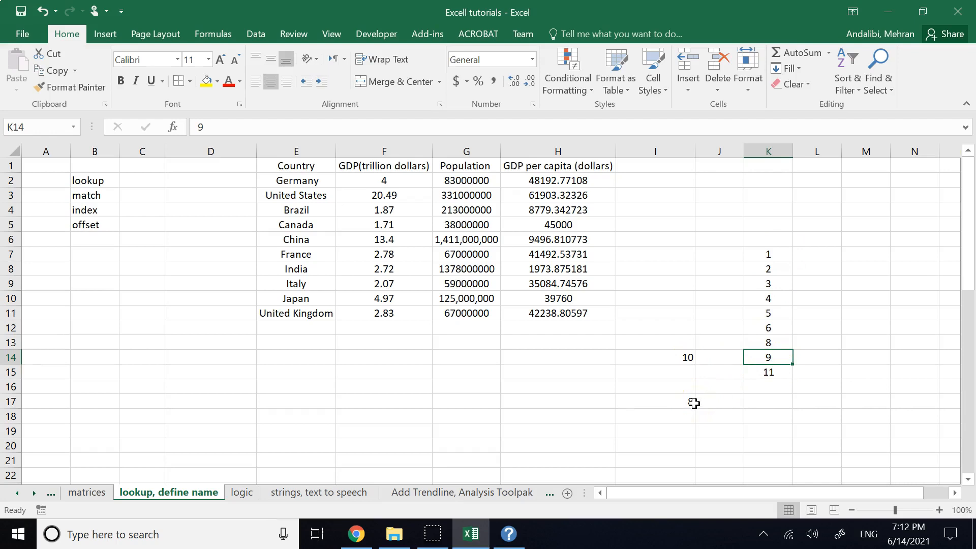
Set the lookup value in cell I14 to 15 and check the last number in the list
left_click(687, 357)
double_click(687, 357)
type("5")
key("Delete")
key("Return")
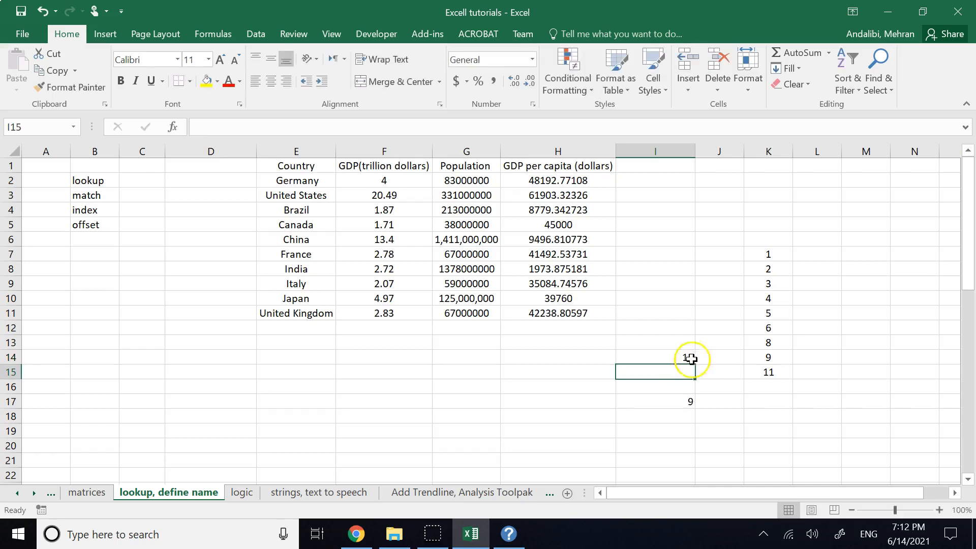
left_click(787, 373)
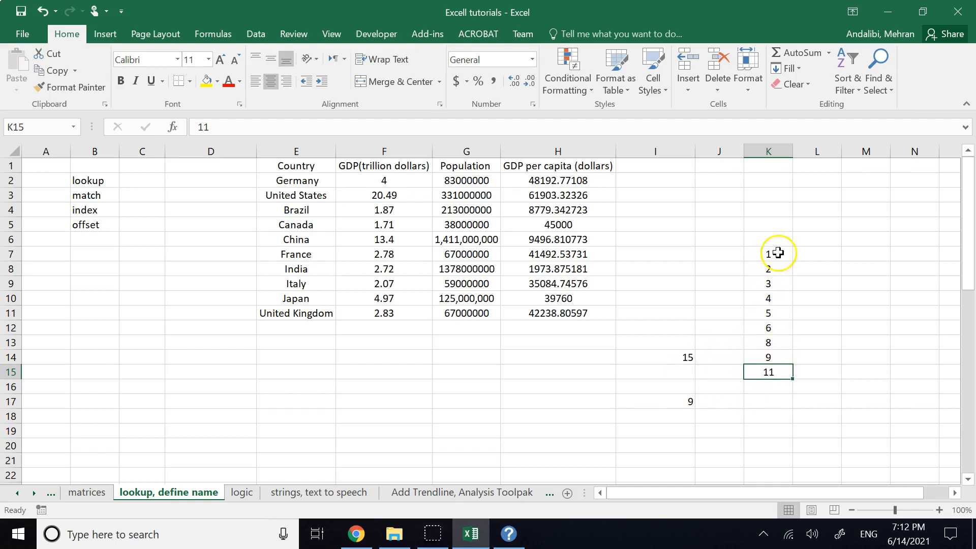
Set the lookup value in cell I14 to 4.5 and check the matching number in column K
left_click(683, 364)
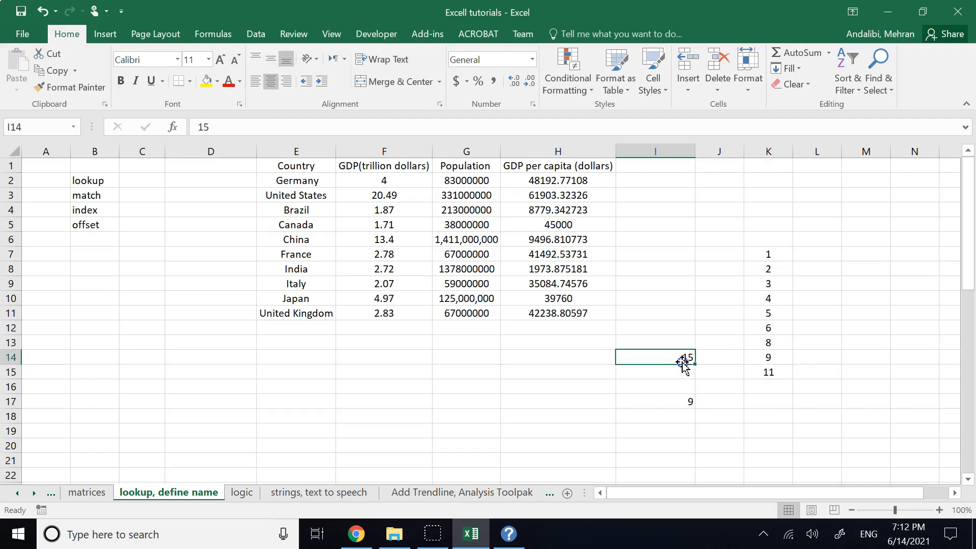
double_click(685, 359)
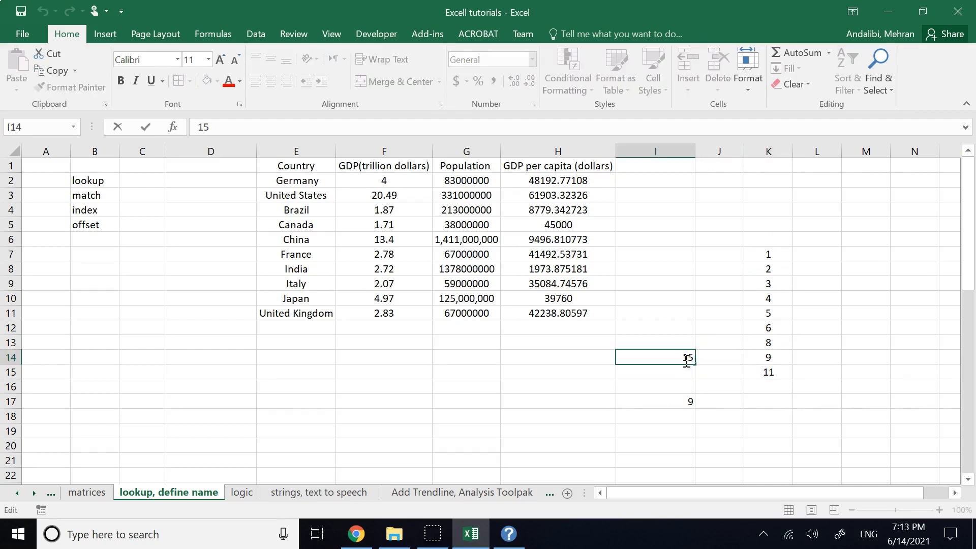
key("BackSpace")
type("4.")
key("Return")
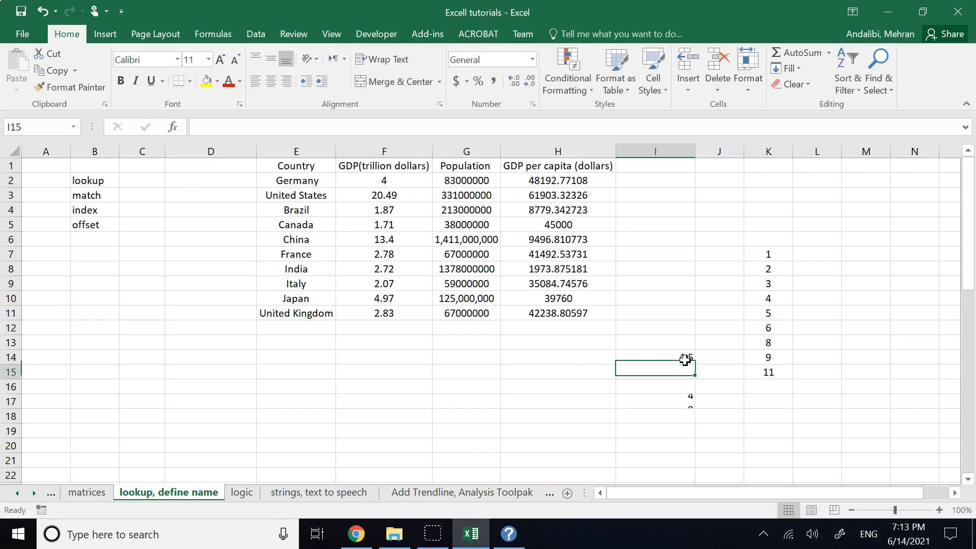
left_click(778, 300)
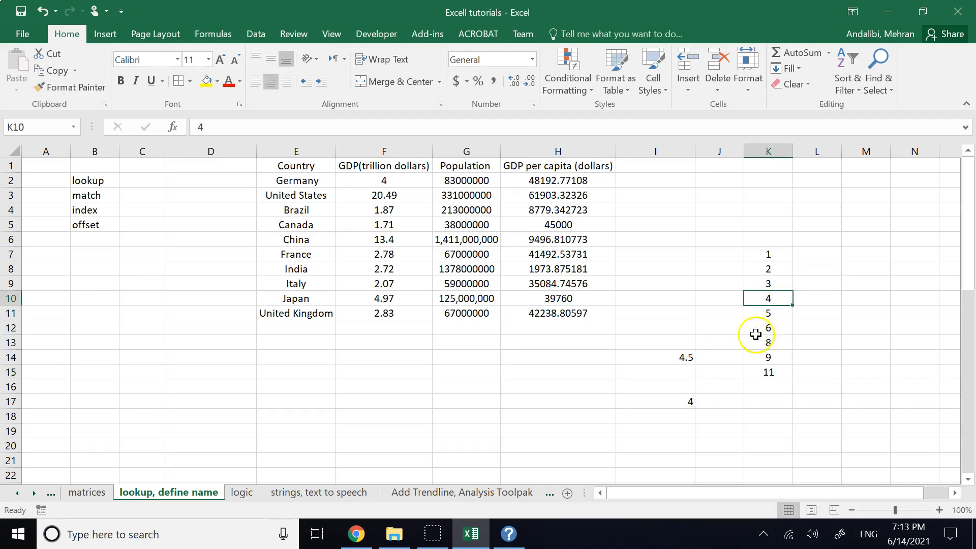
Sort the numbers in K7:K15 from largest to smallest
left_click(687, 359)
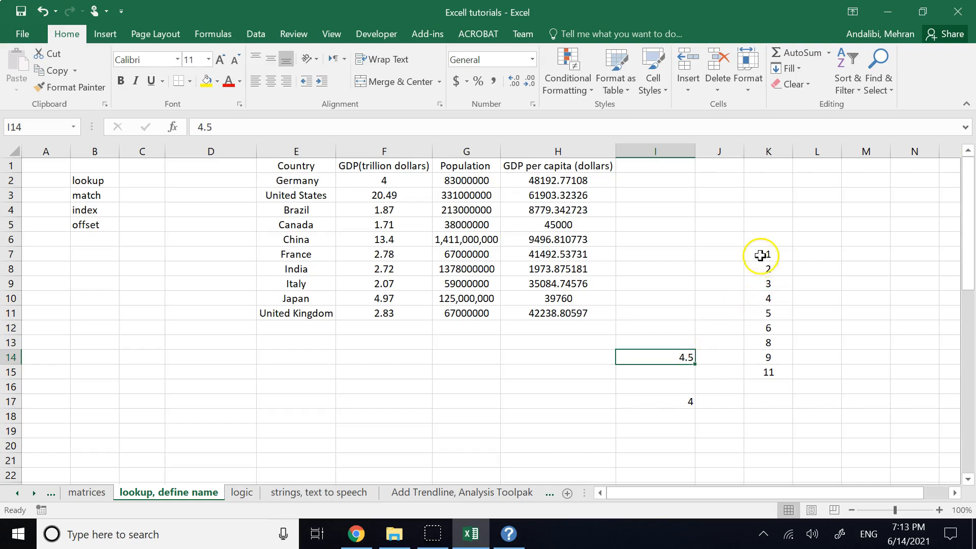
left_click_drag(761, 256, 760, 372)
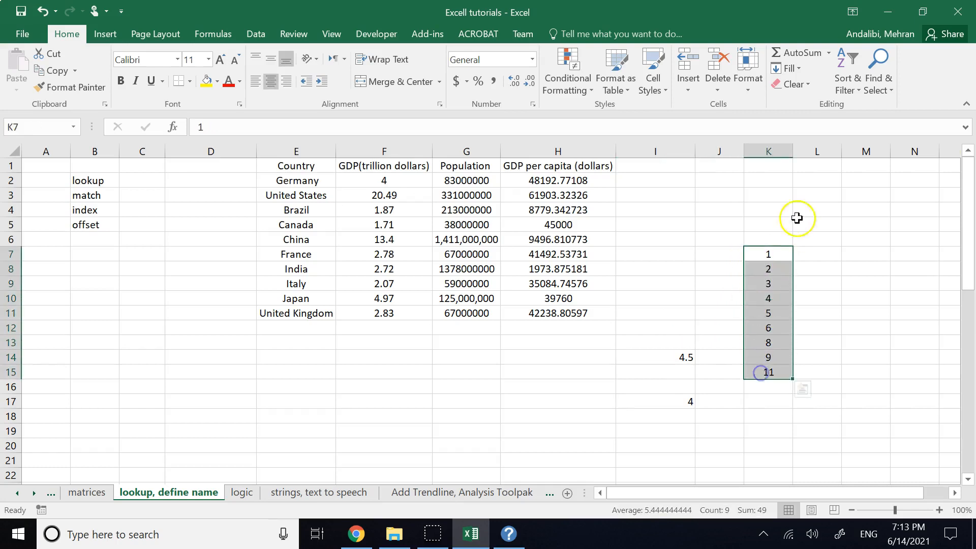
left_click(853, 93)
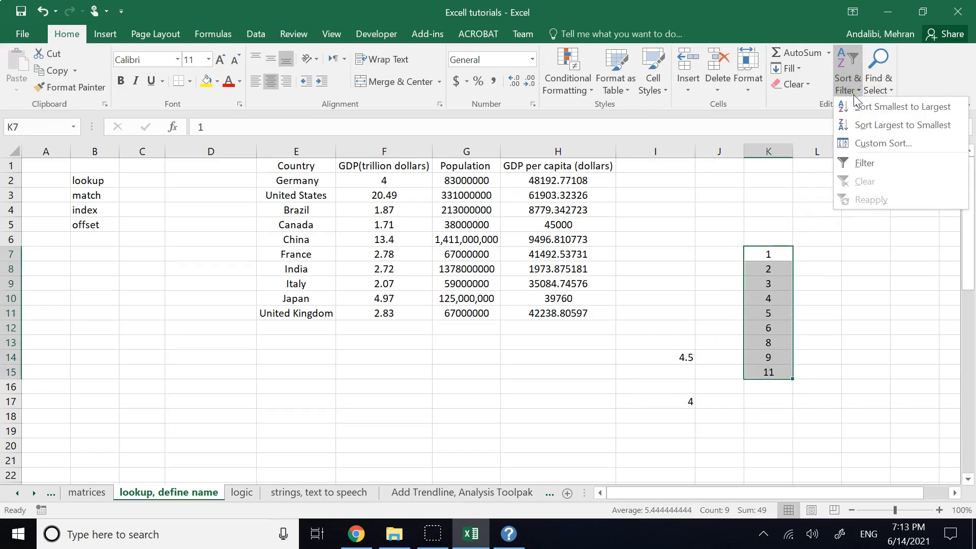
left_click(870, 126)
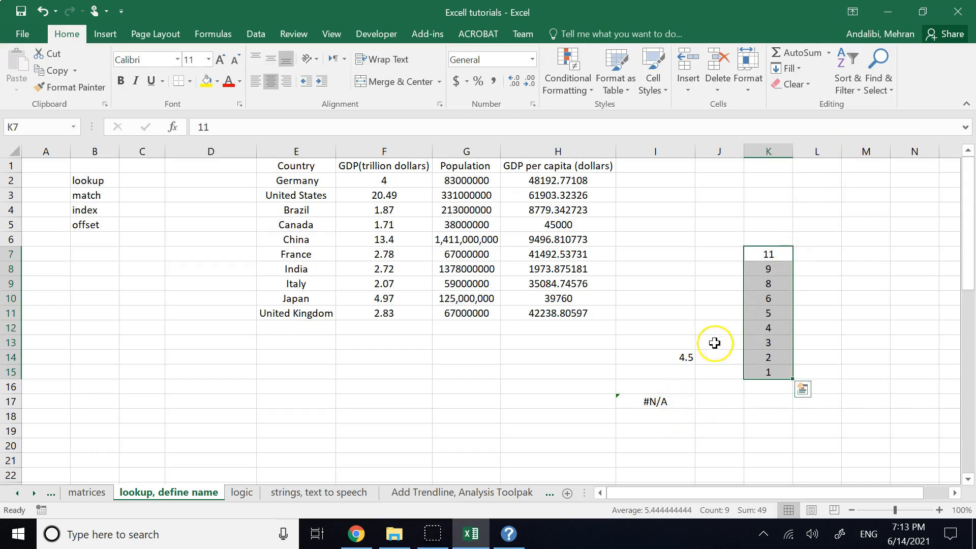
left_click(681, 357)
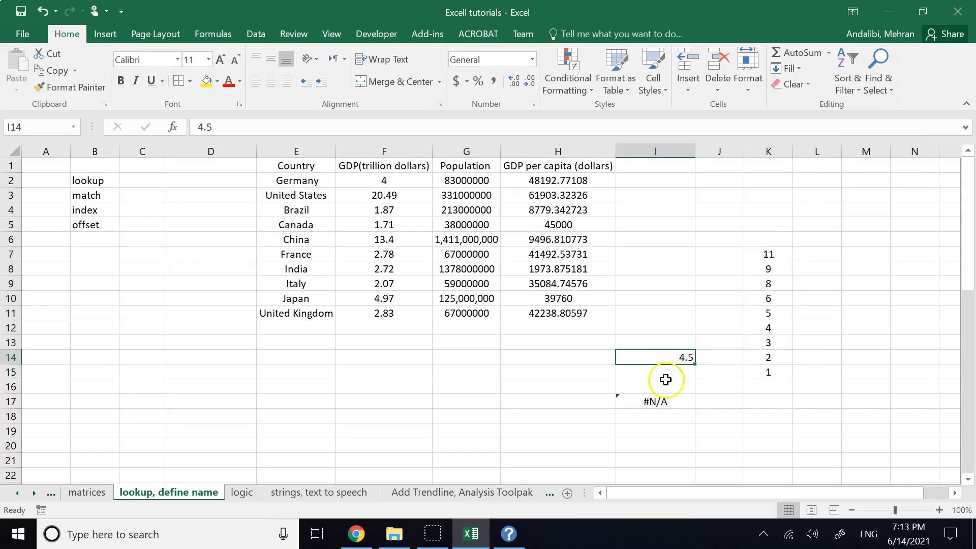
Add match type -1 to the formula in I17, making it =MATCH(I14,K7:K15,-1), and check the matched number in column K
left_click(655, 400)
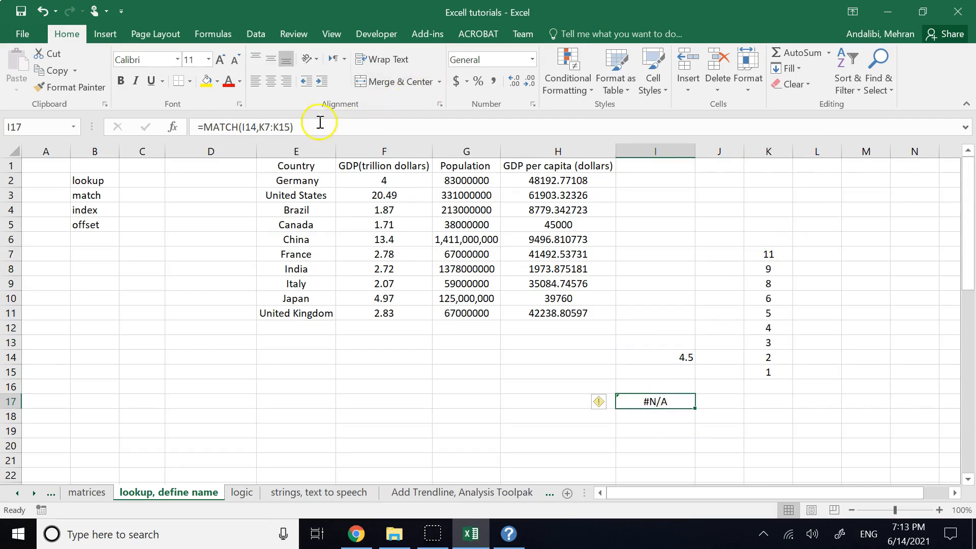
left_click(287, 128)
type(",-1")
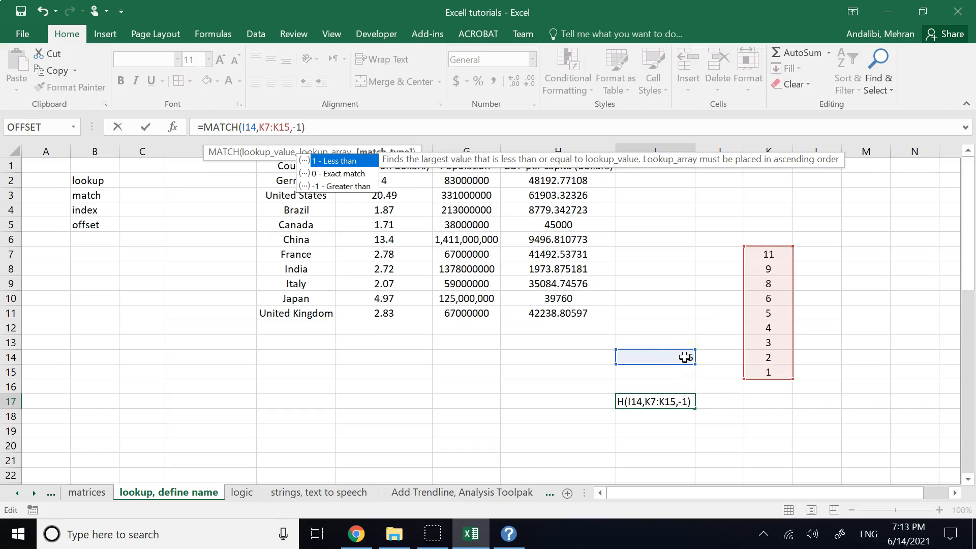
left_click(335, 129)
key("Return")
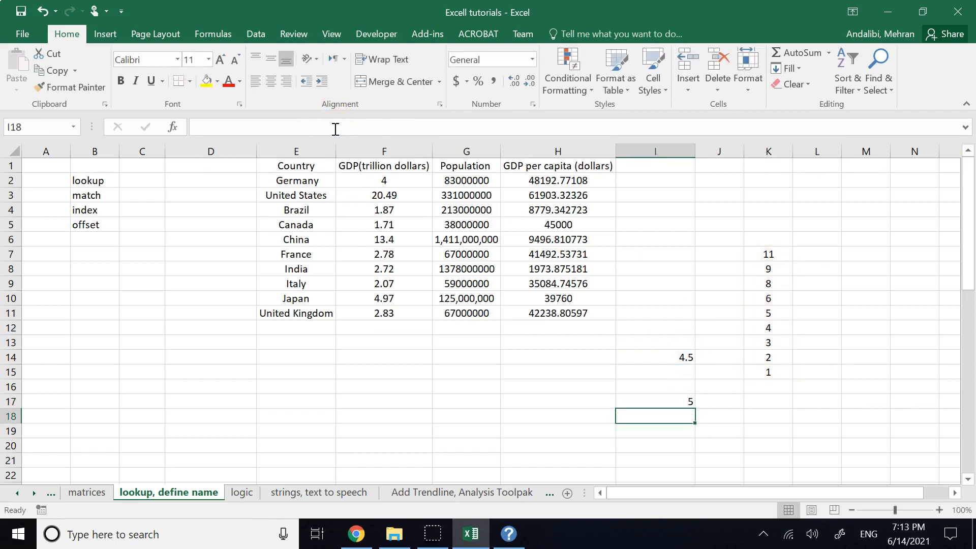
left_click(659, 402)
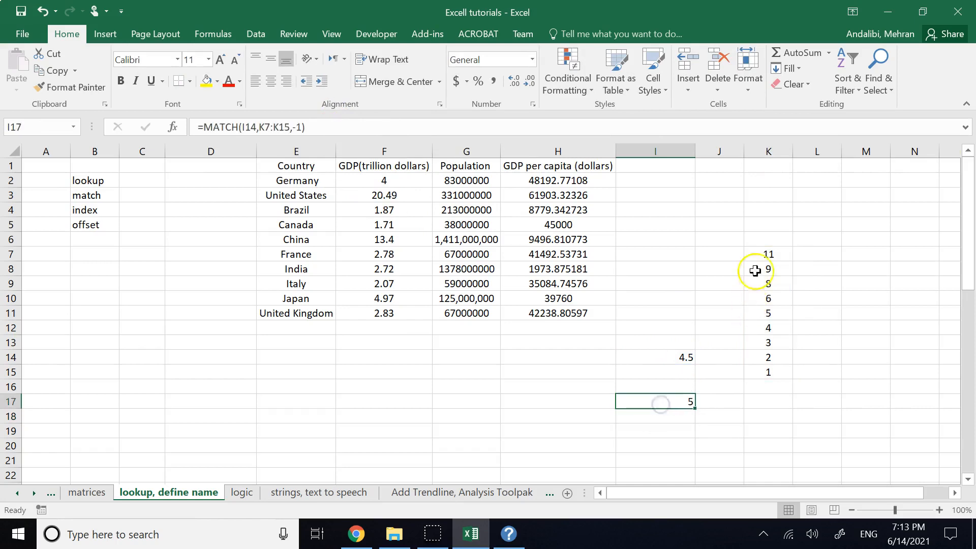
left_click(757, 315)
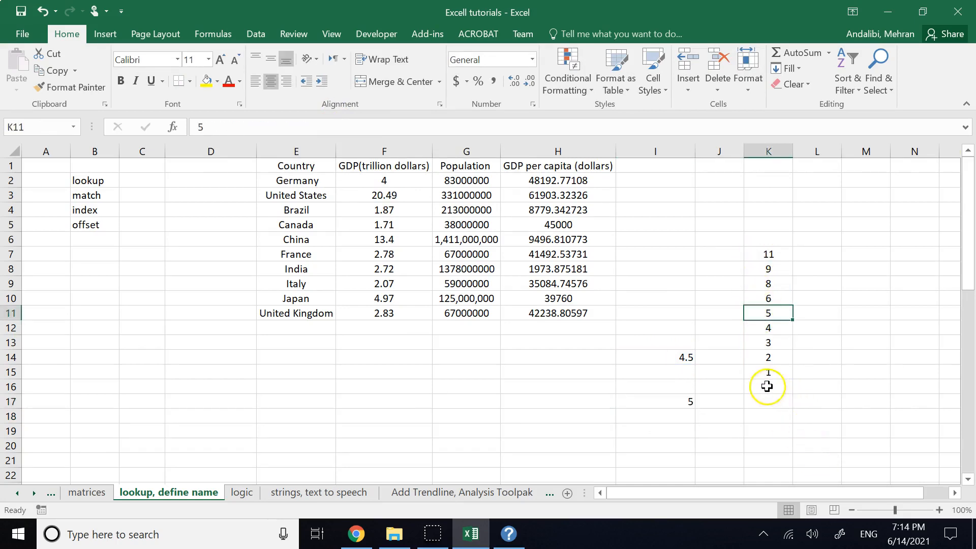
Set the lookup value in cell I14 to 6.5 and check the matched number in column K
double_click(684, 356)
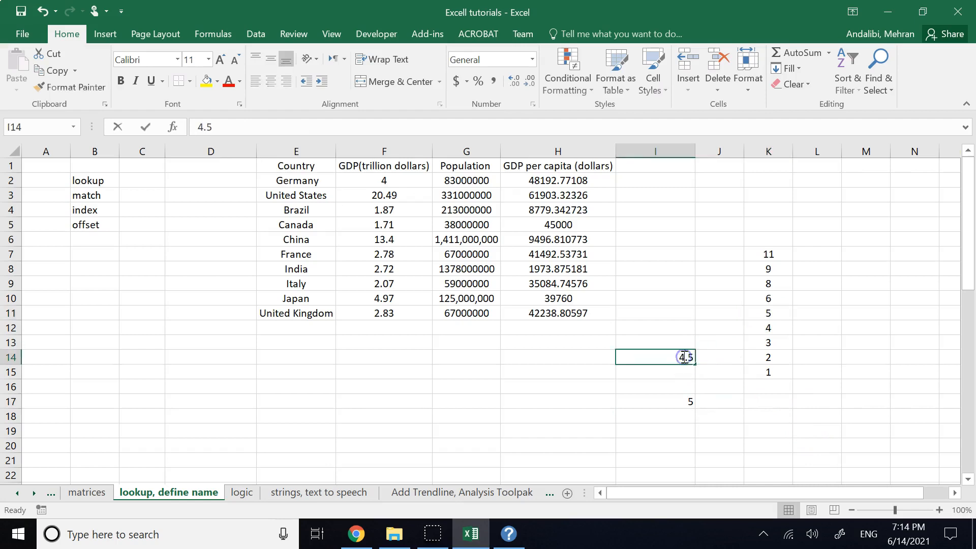
key("BackSpace")
type("6")
key("Return")
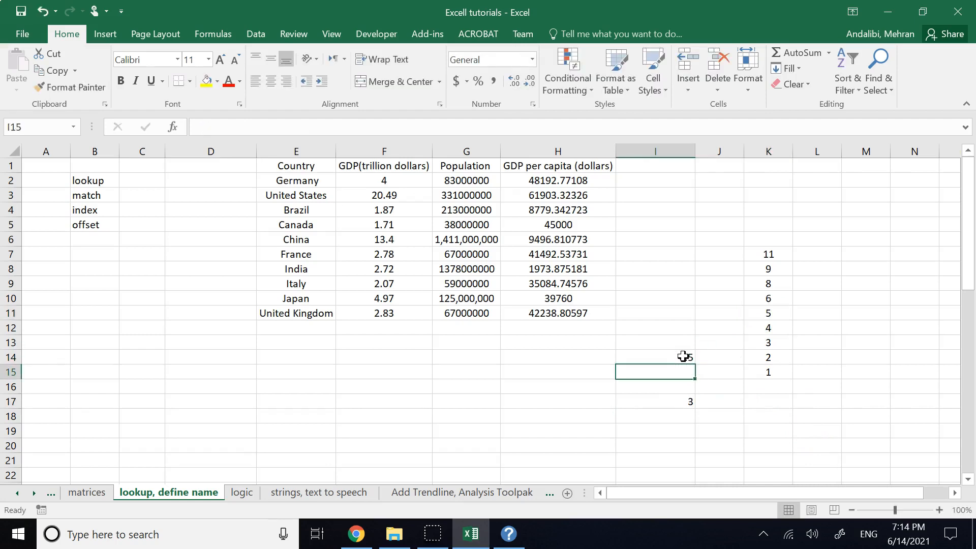
left_click(655, 401)
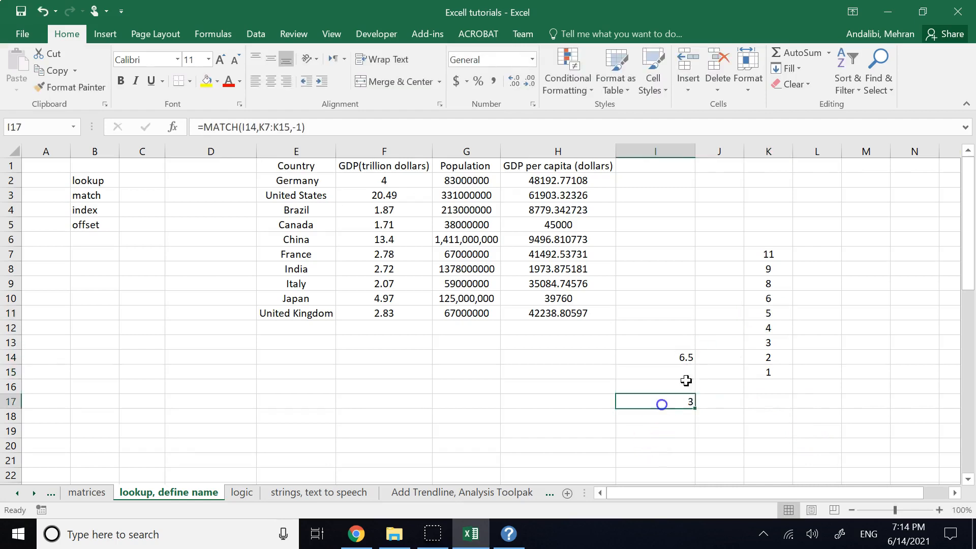
left_click(771, 284)
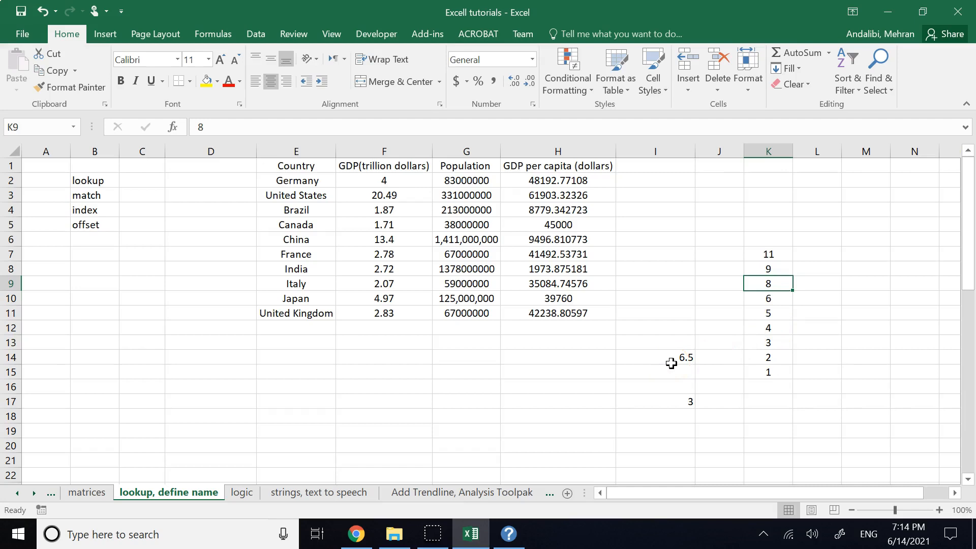
Clear the example numbers, lookup value and MATCH formula from the range I6:K19
left_click(255, 127)
key("BackSpace")
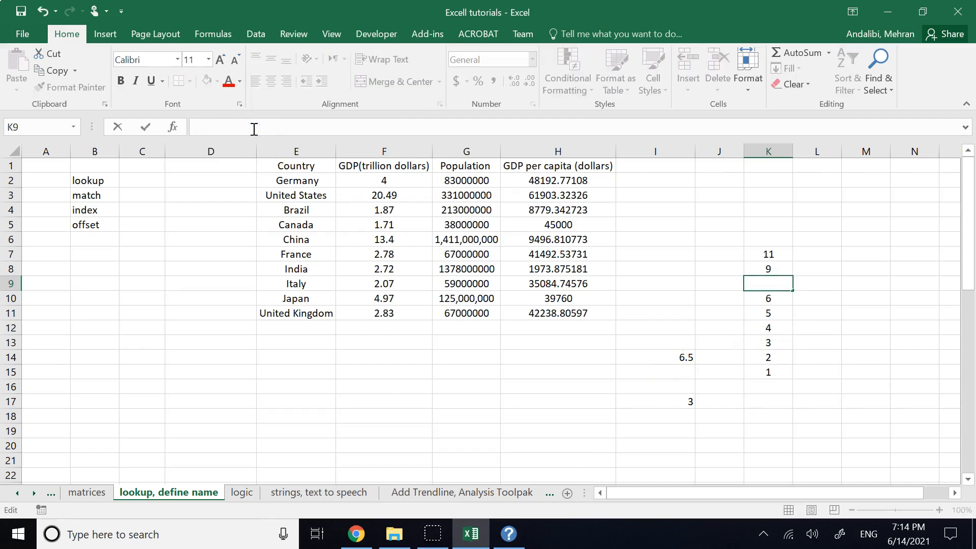
left_click_drag(642, 427, 780, 243)
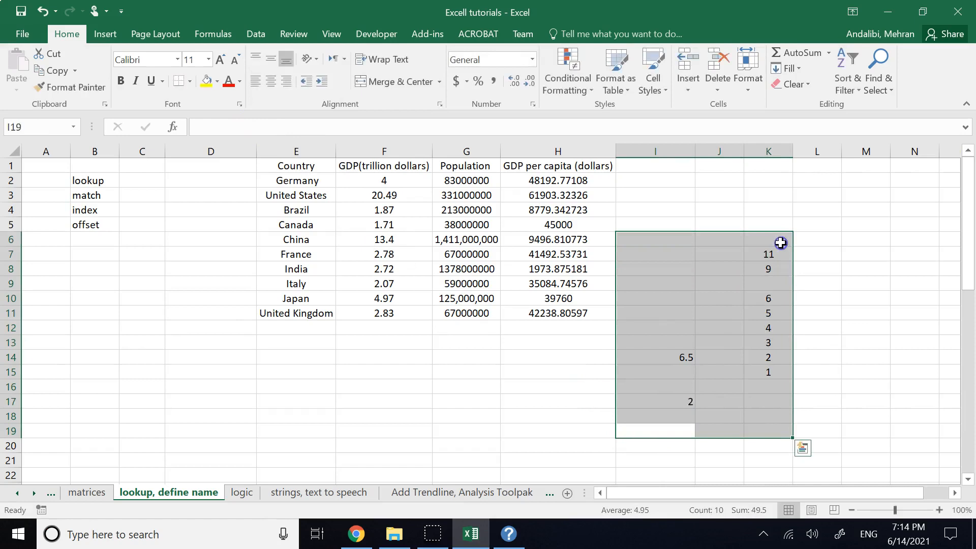
key("Delete")
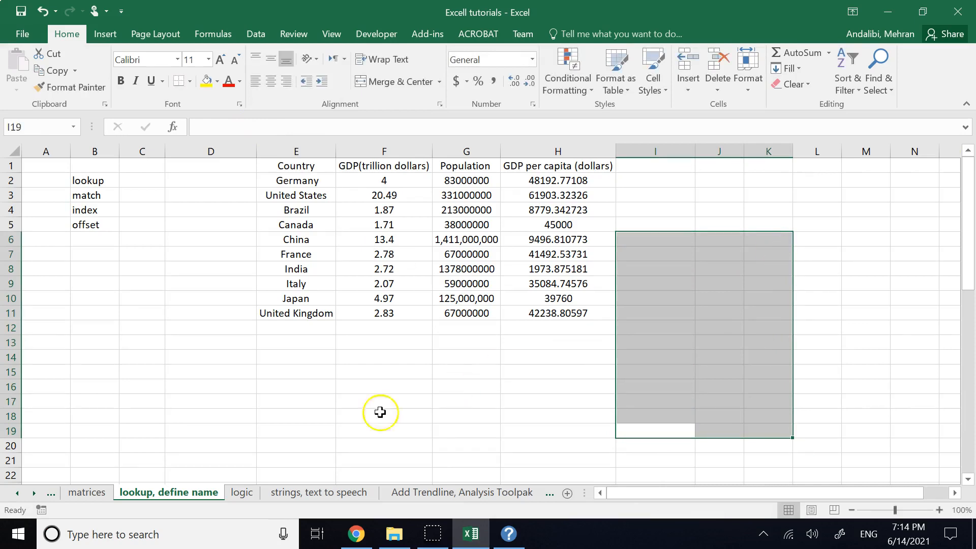
left_click(157, 421)
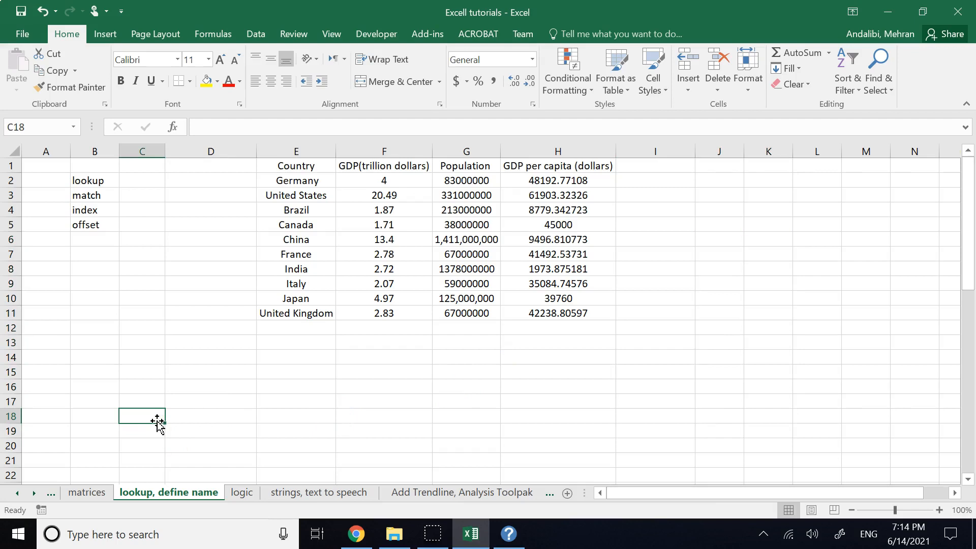
Start a formula in cell D15 with =match
left_click(95, 200)
left_click(87, 209)
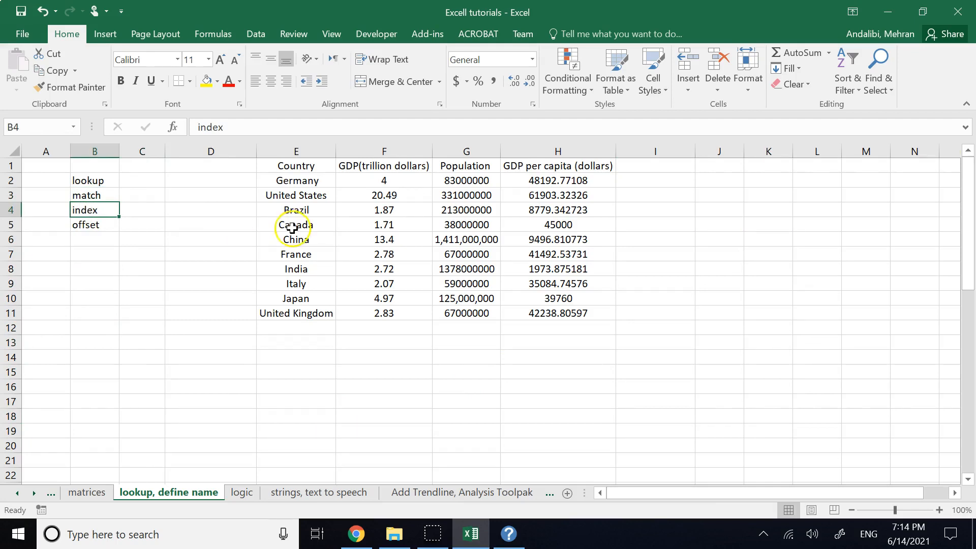
left_click(87, 196)
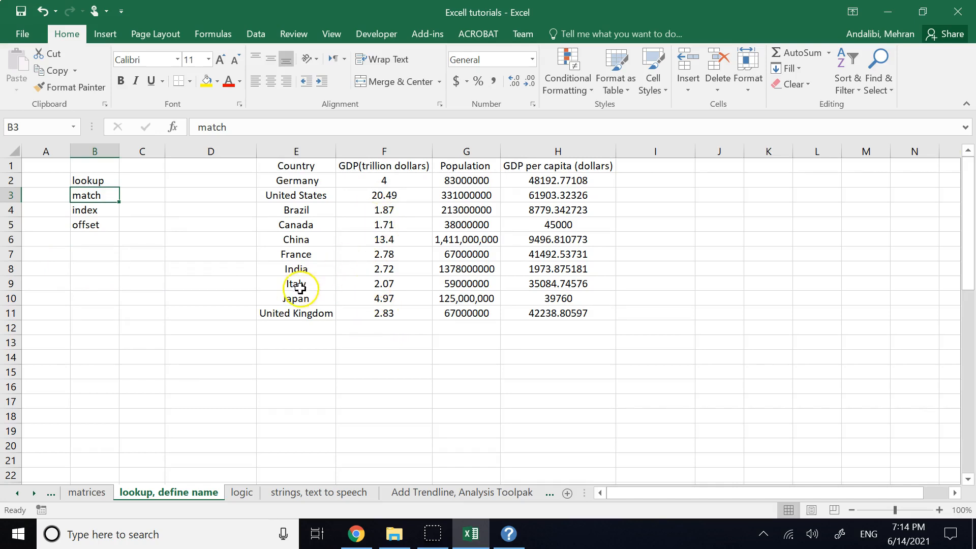
left_click(194, 369)
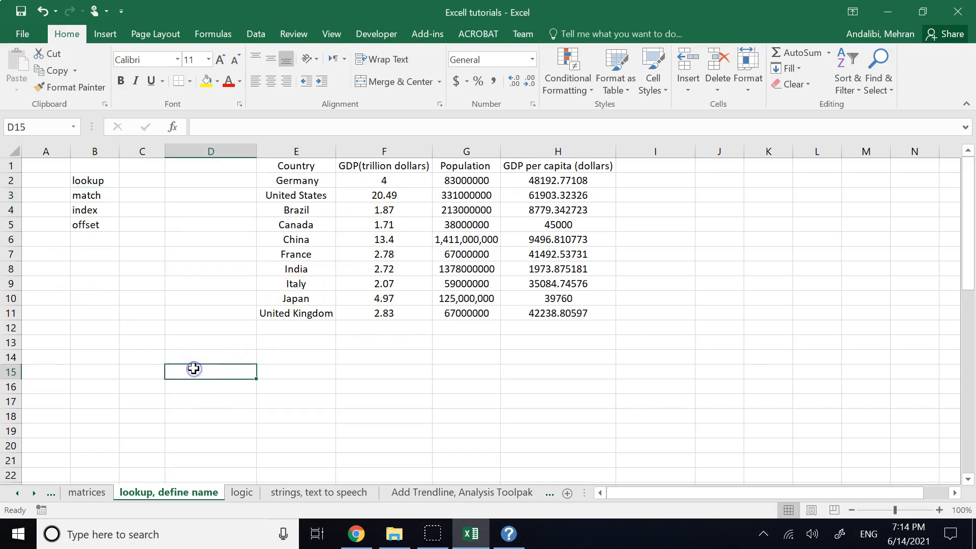
type("=")
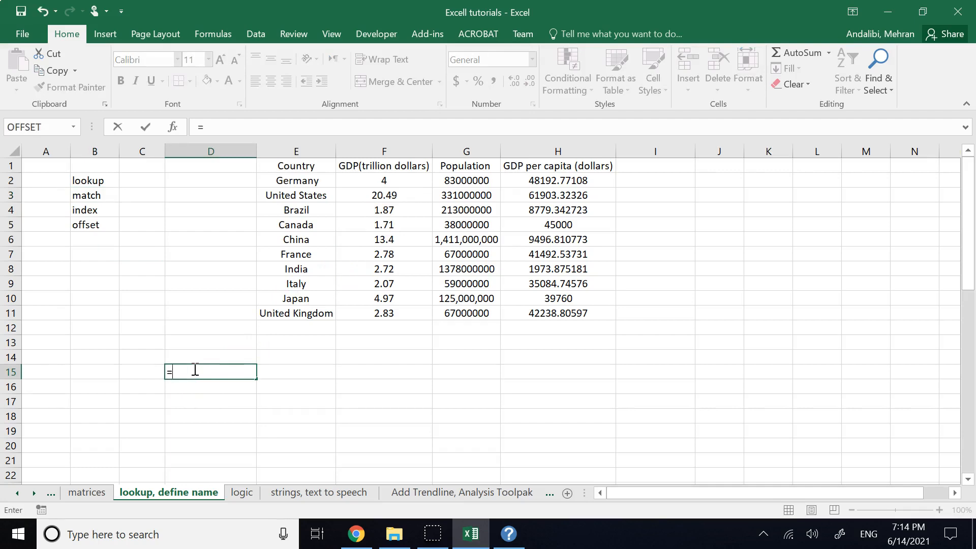
type("match")
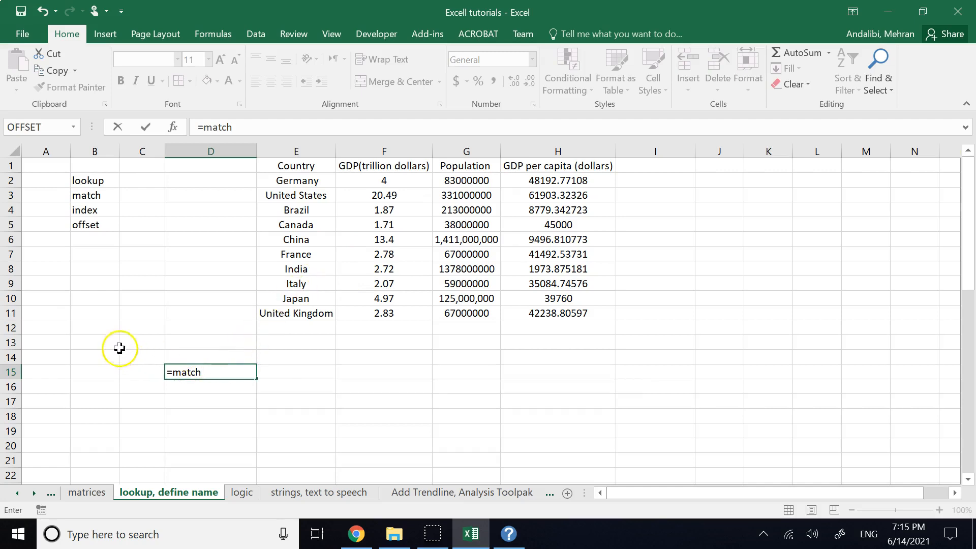
Enter Italy as the lookup country in cell B13 and reselect formula cell D15
left_click(74, 340)
type("ltaly")
scroll(104, 305, "down", 7)
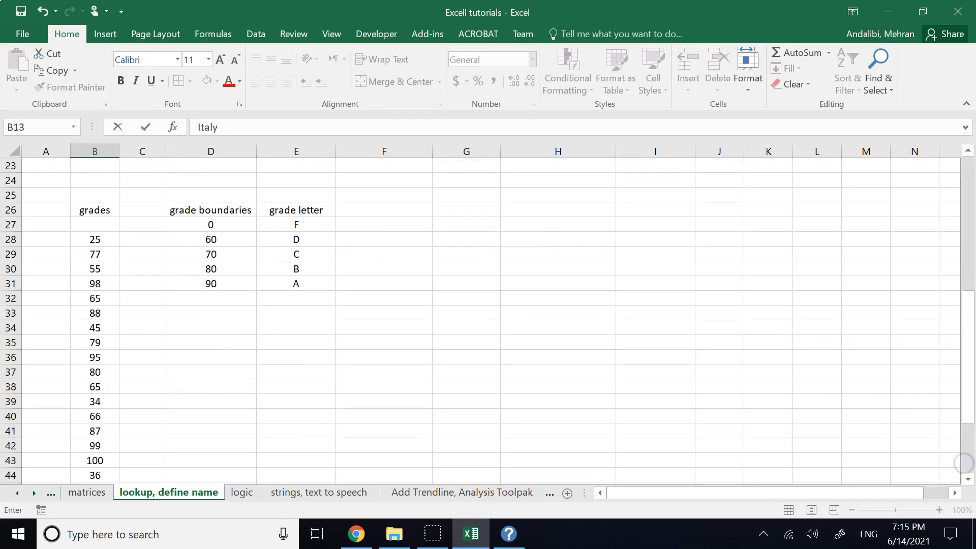
scroll(105, 297, "up", 6)
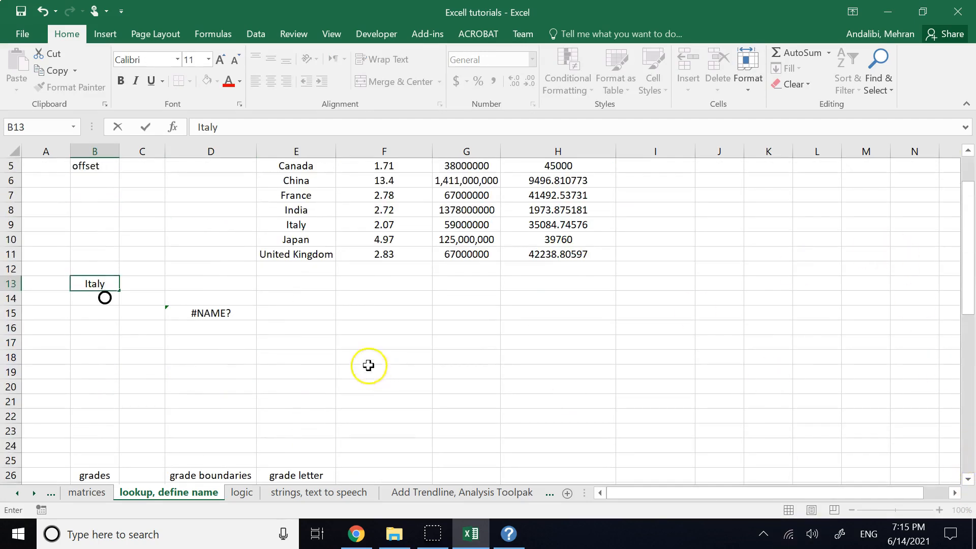
left_click(346, 352)
left_click(238, 312)
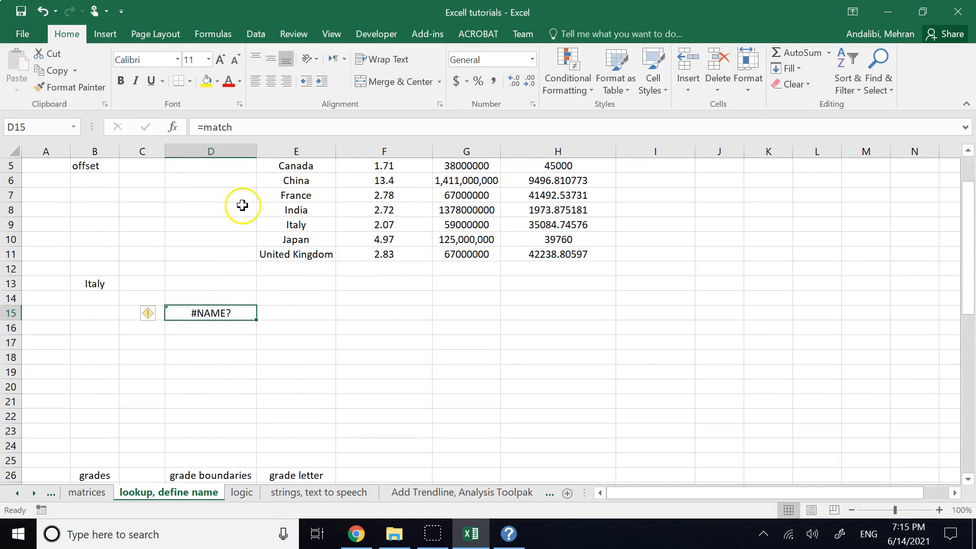
left_click(243, 128)
type("(")
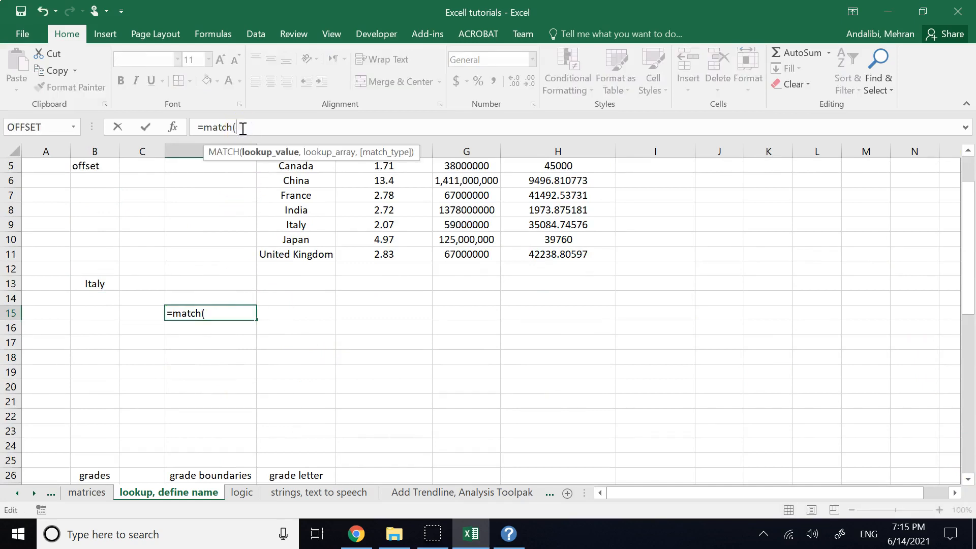
left_click(226, 151)
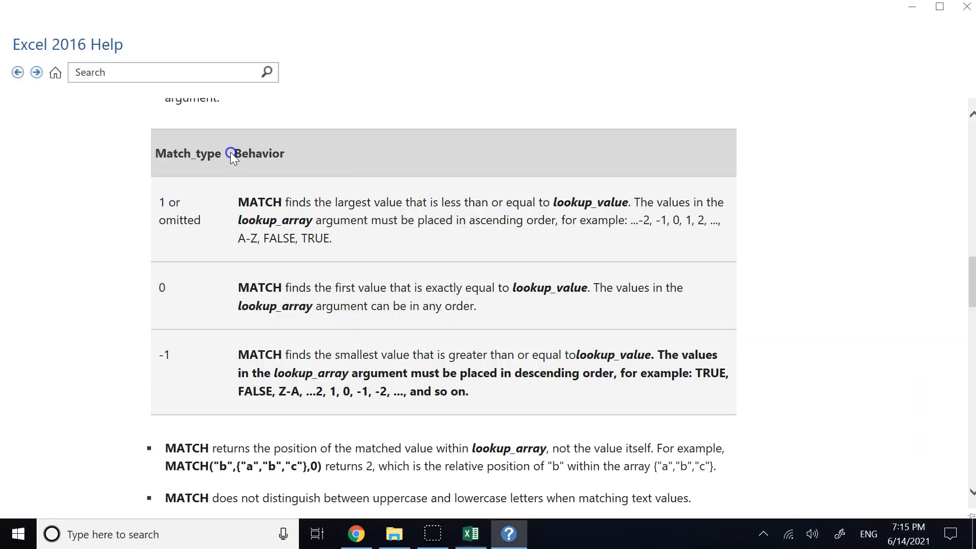
left_click(912, 6)
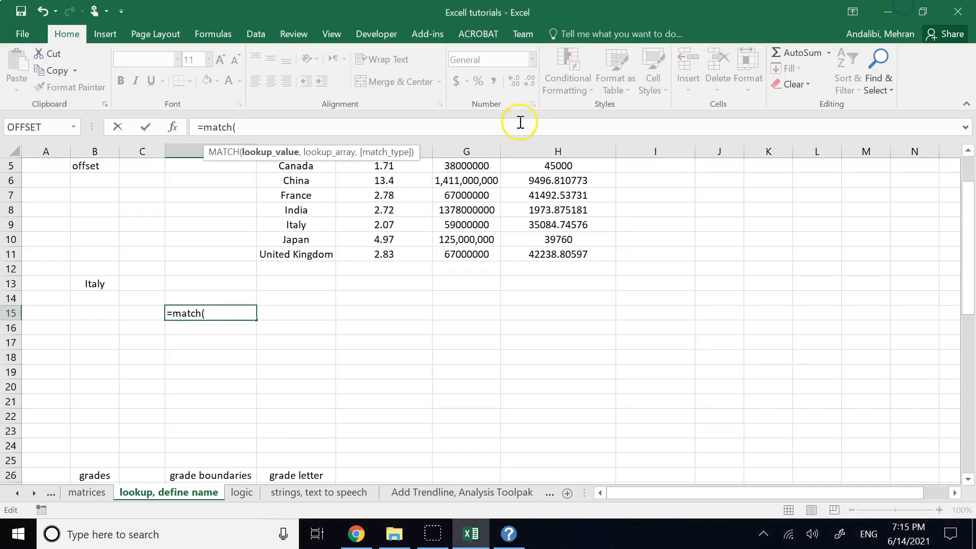
left_click(226, 151)
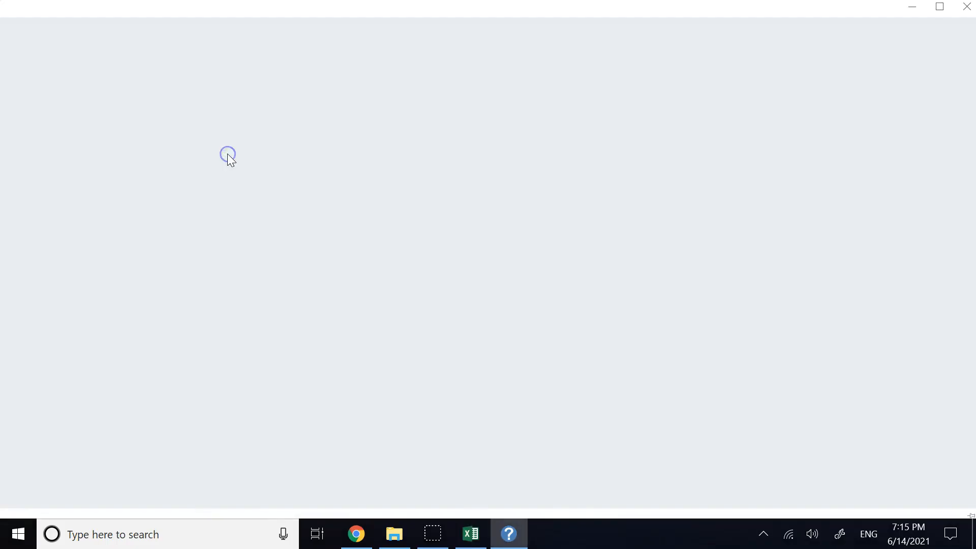
left_click(967, 7)
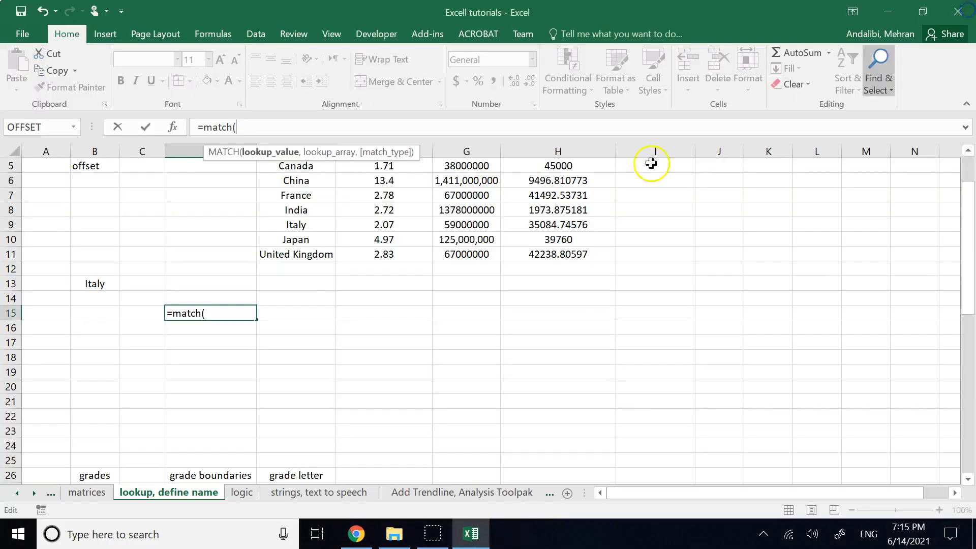
Complete the formula in D15 as =MATCH(B13,countries), using the country names E2:E11 as the lookup array
left_click(268, 128)
key("BackSpace")
key("BackSpace")
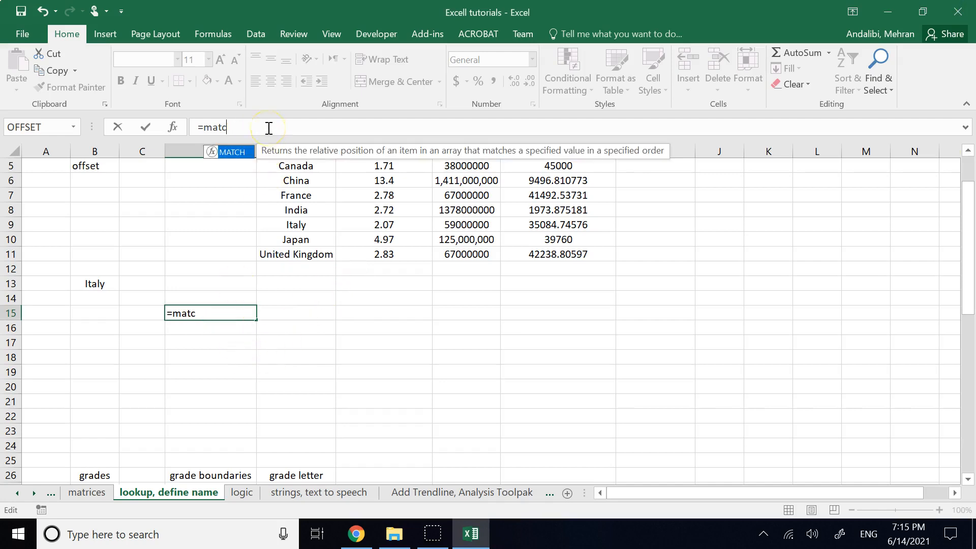
double_click(226, 151)
left_click(92, 284)
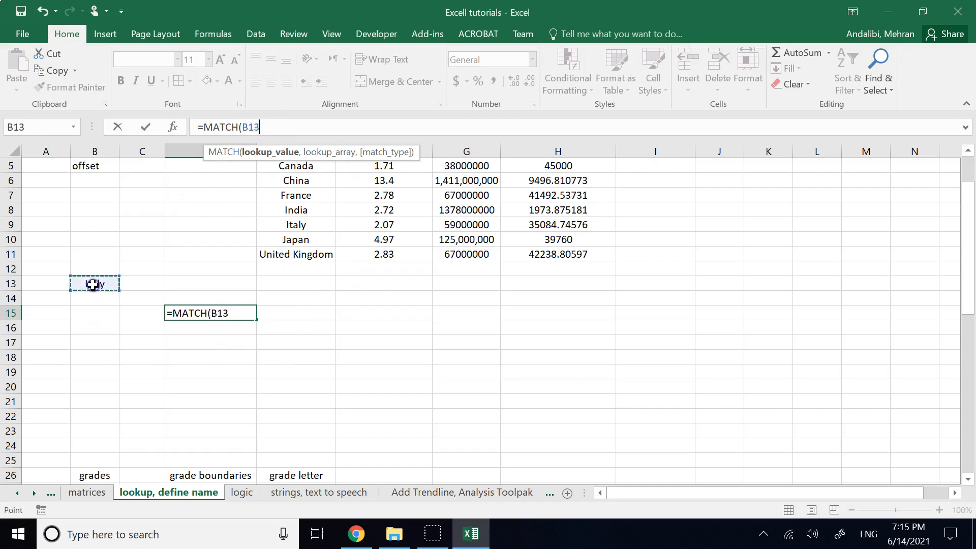
type(",")
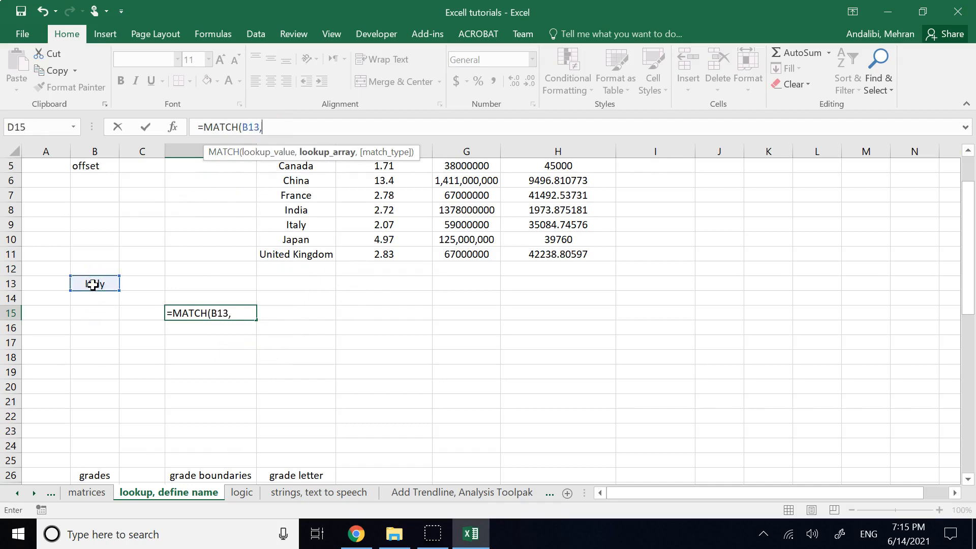
left_click_drag(968, 244, 969, 183)
left_click_drag(277, 182, 290, 306)
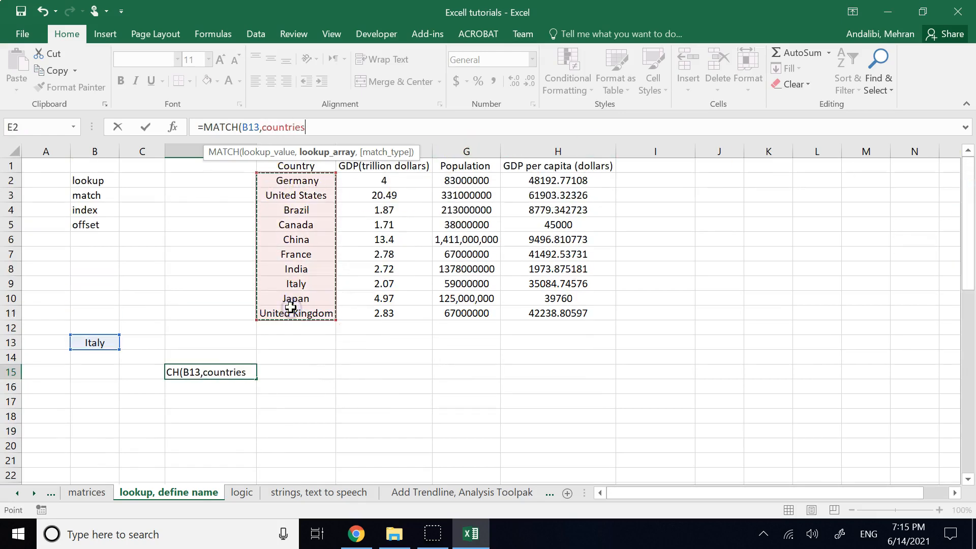
type(")")
key("Return")
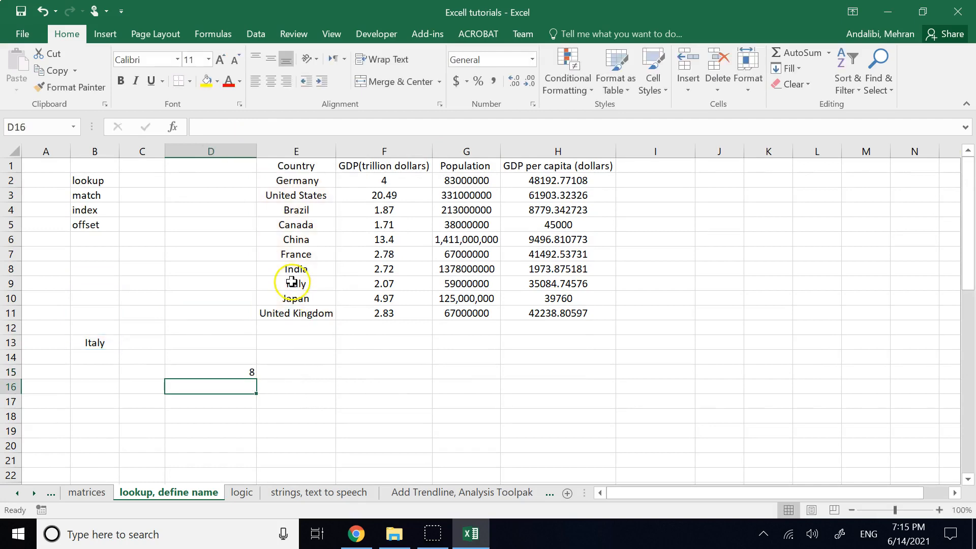
Wrap the MATCH formula in D15 in an INDEX on the GDP column: =INDEX(GDP,MATCH(B13,countries))
left_click(245, 371)
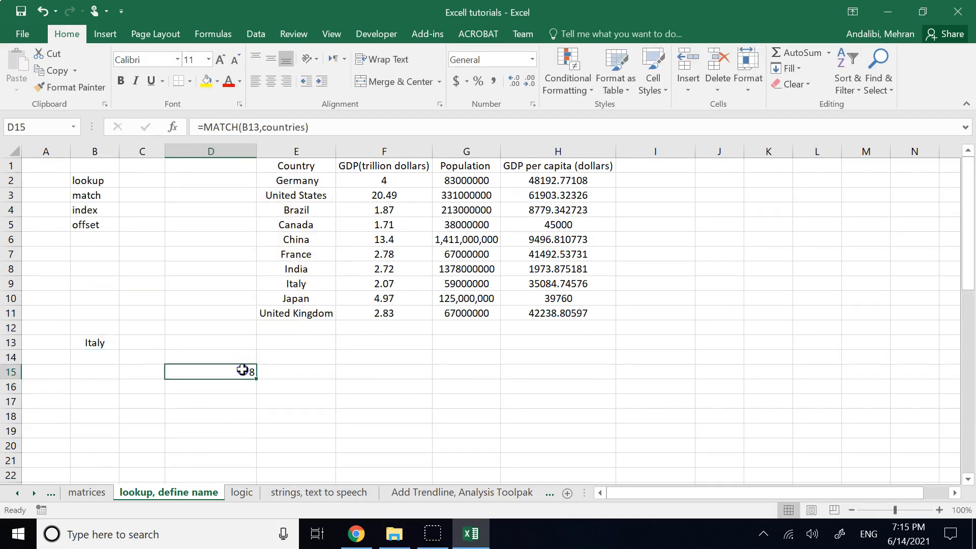
left_click(204, 127)
type("index")
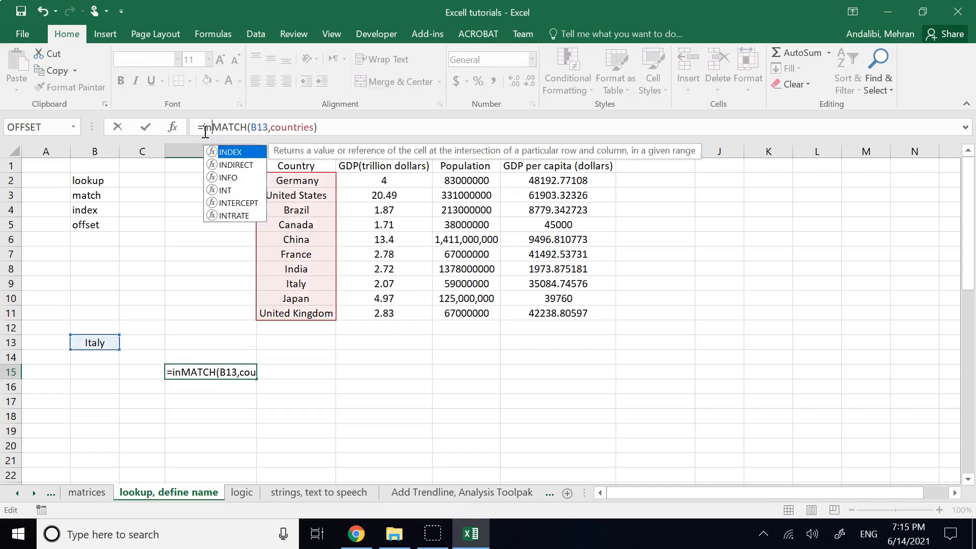
type("(")
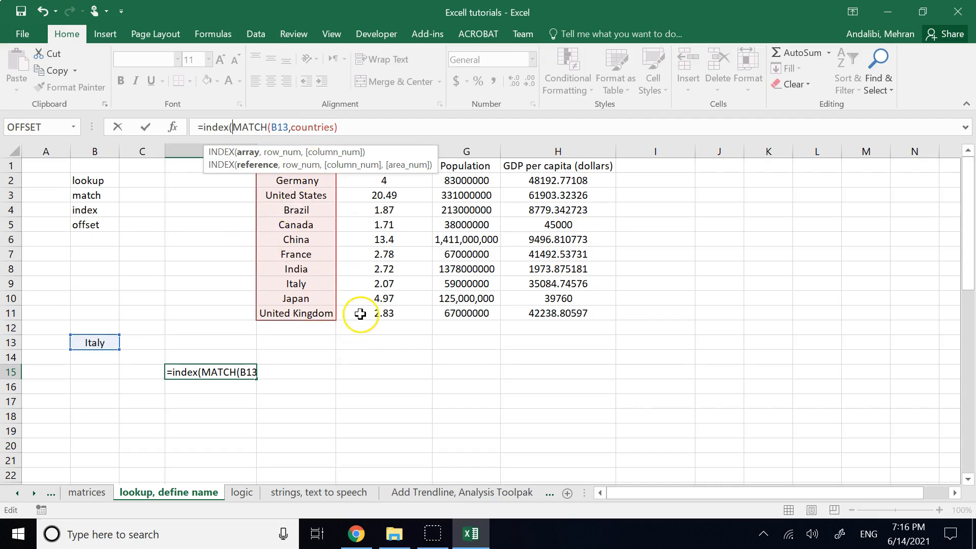
left_click_drag(366, 313, 382, 181)
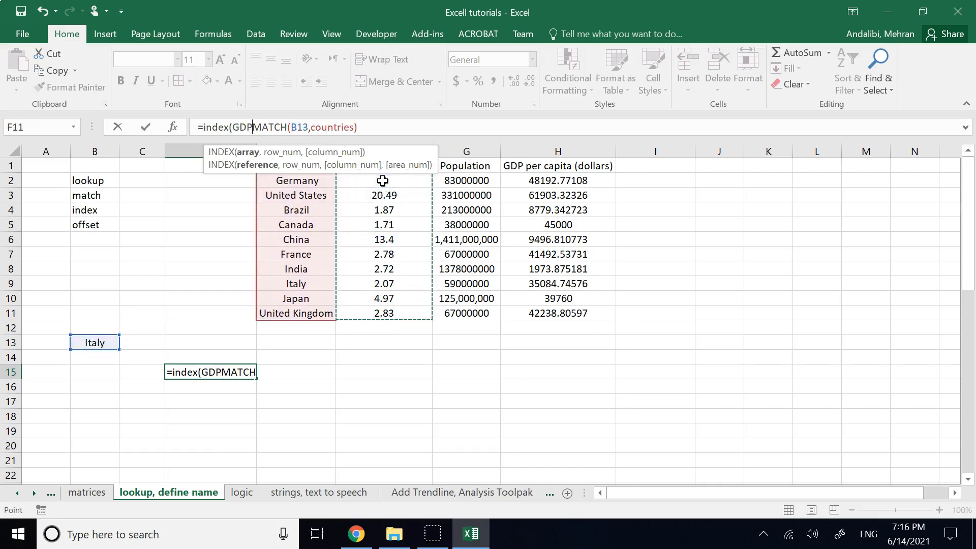
type(",")
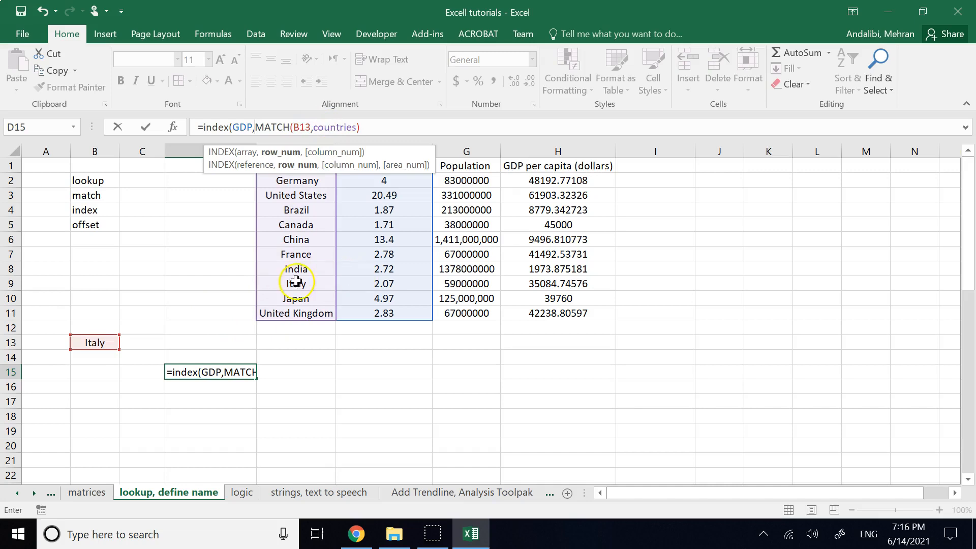
left_click(369, 125)
type(")")
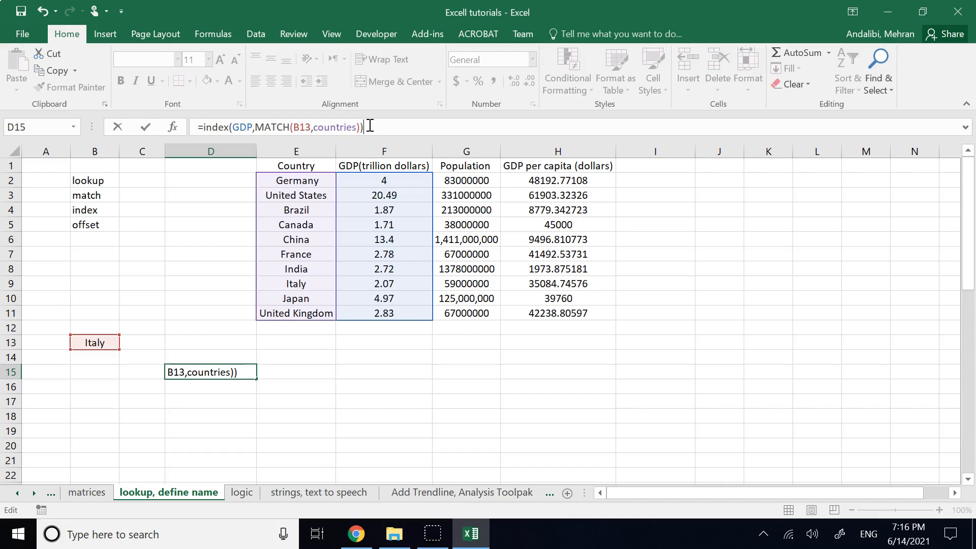
key("Return")
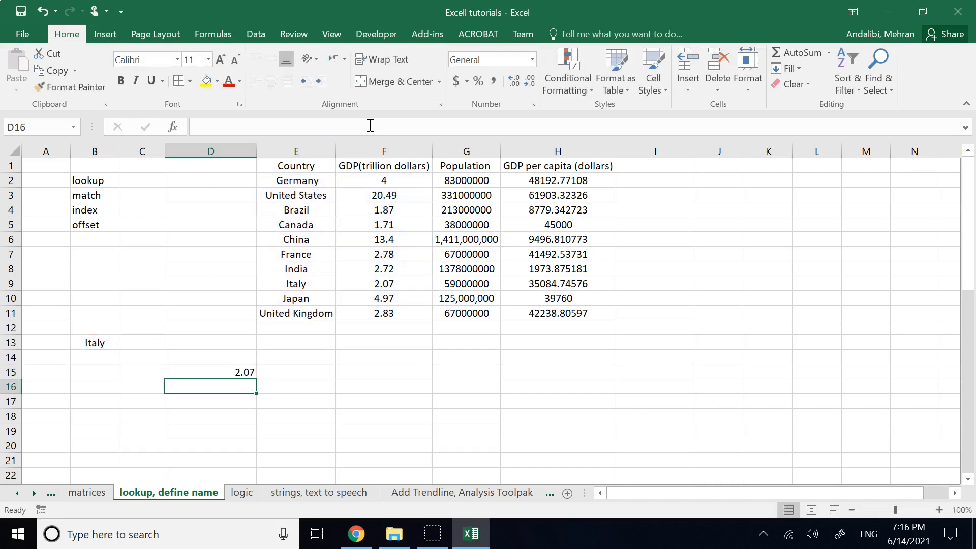
Change the lookup country in B13 to India and compare the result in D15 with the GDP column
left_click(221, 372)
left_click(355, 283)
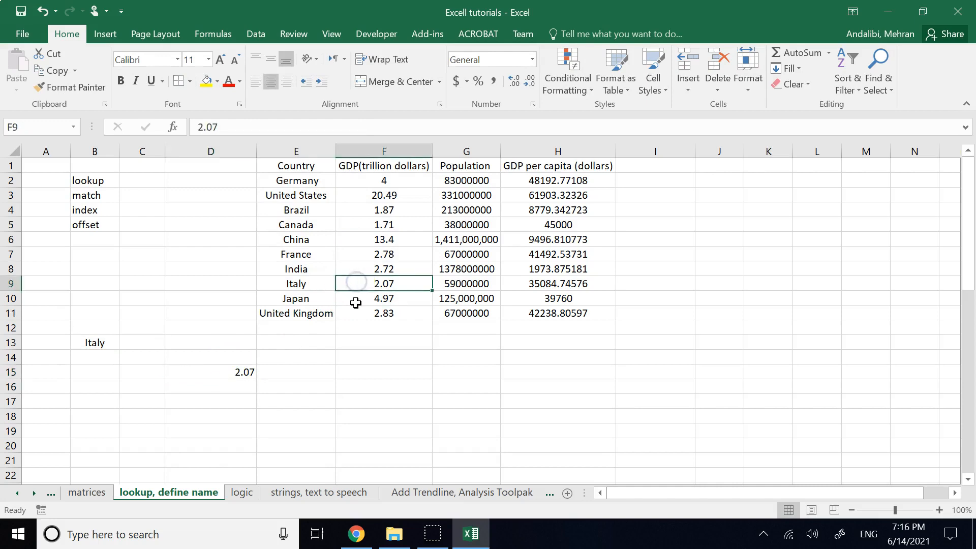
left_click(95, 342)
double_click(96, 342)
double_click(102, 341)
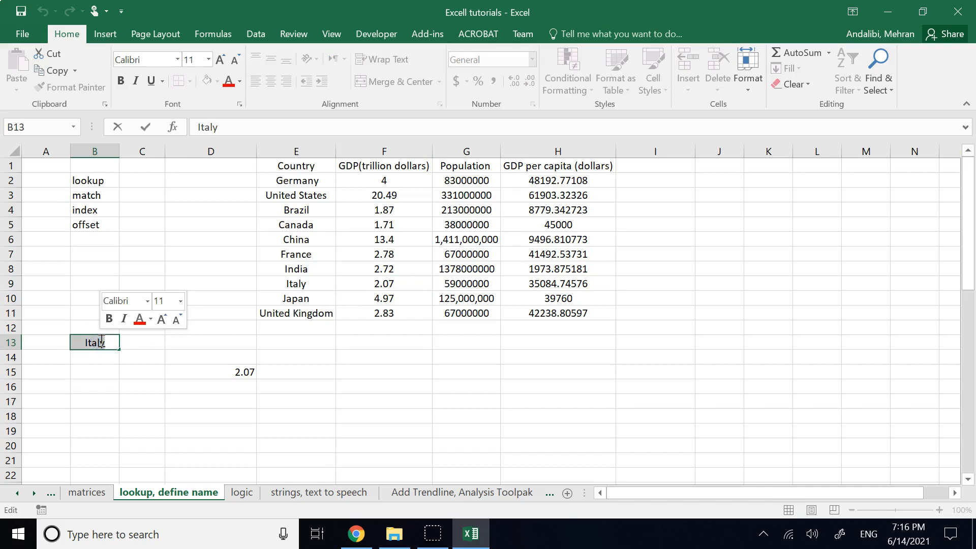
type("India")
key("Return")
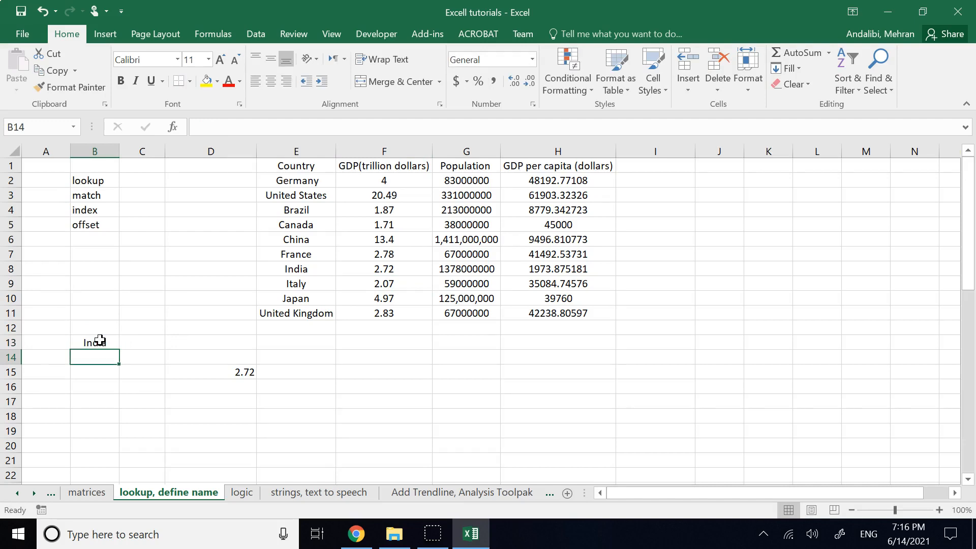
left_click(372, 268)
left_click(111, 339)
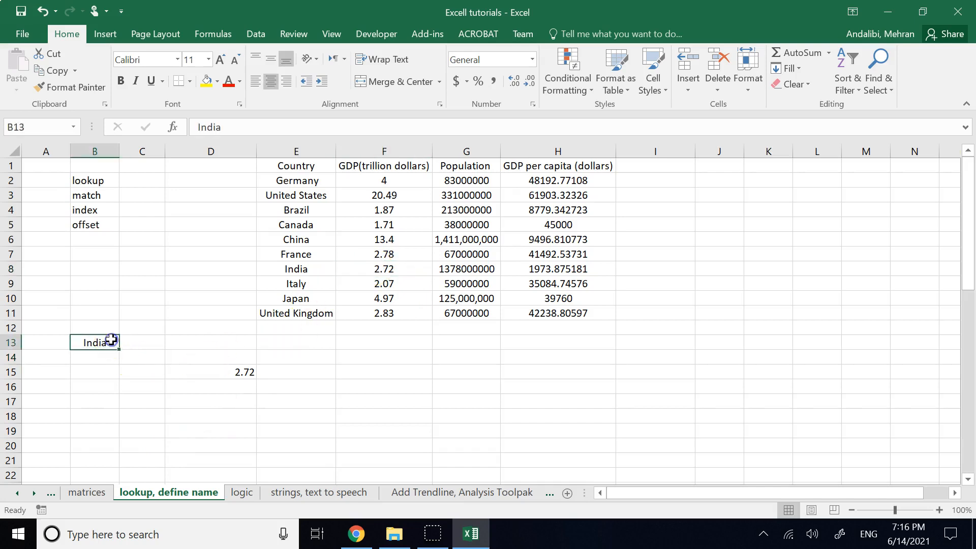
left_click(222, 370)
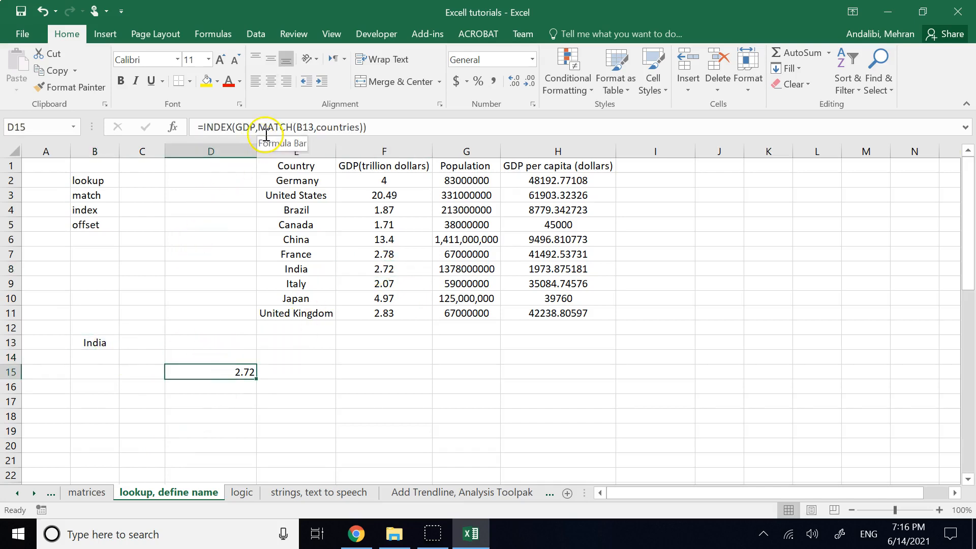
left_click(330, 367)
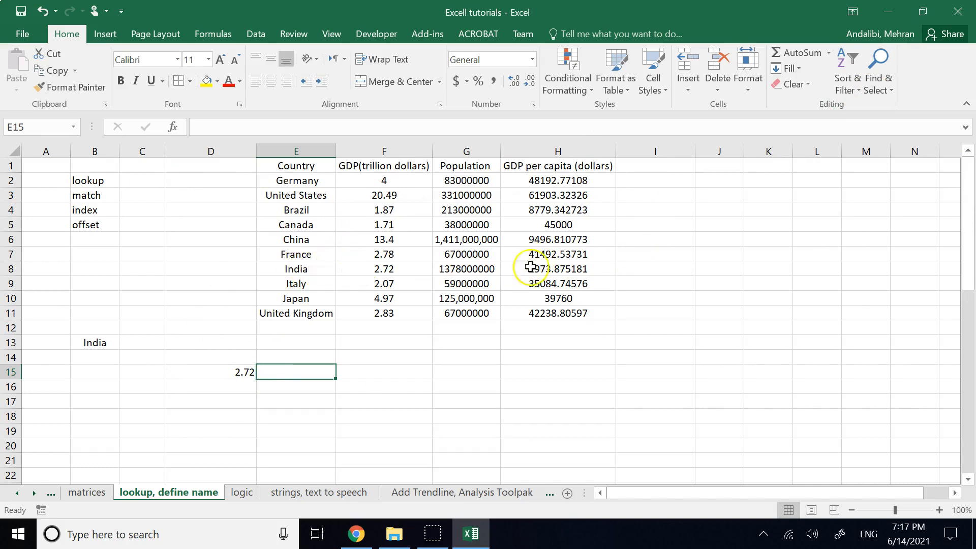
left_click(628, 238)
key("Right")
key("Right")
key("Right")
key("Right")
key("Right")
key("Right")
key("Right")
key("Right")
key("Right")
key("Right")
key("Right")
key("Right")
key("Right")
key("Right")
key("Right")
key("Right")
key("Right")
key("Right")
key("Right")
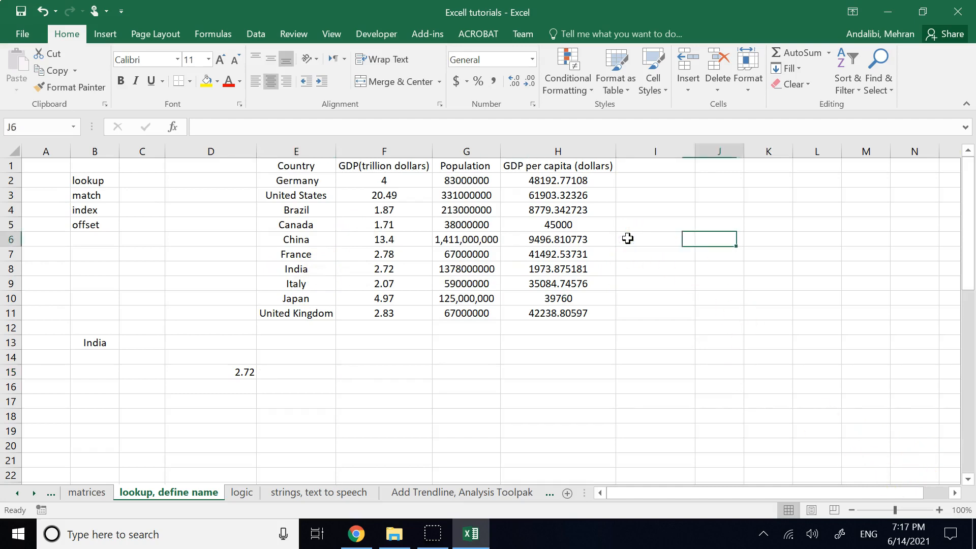
key("Left")
key("Left")
key("Left")
key("Left")
key("Left")
key("Left")
key("Left")
key("Left")
key("Left")
key("Left")
key("Left")
key("Left")
key("Left")
key("Left")
key("Left")
key("Left")
key("Left")
key("Left")
key("Left")
key("Left")
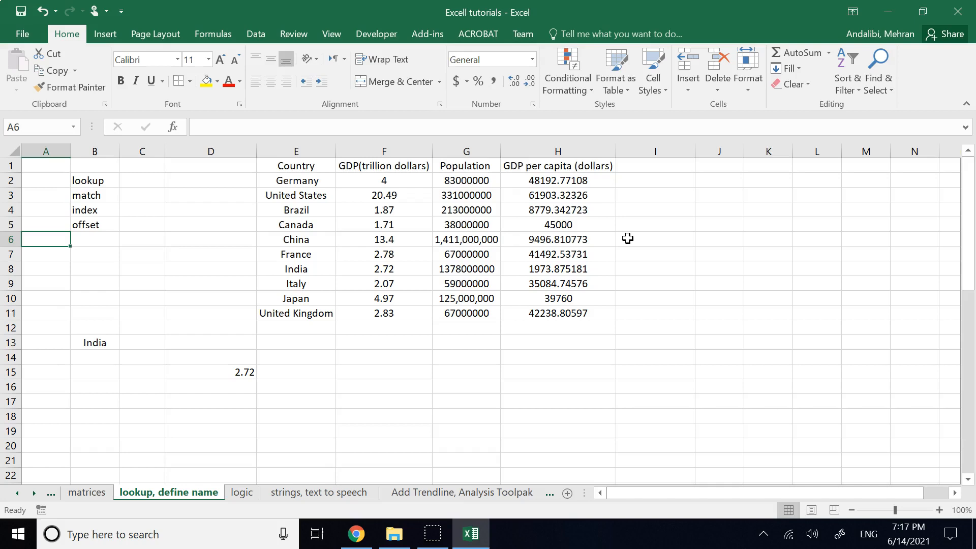
Set the lookup country in cell B13 to Brazil
left_click(113, 342)
double_click(101, 343)
double_click(103, 342)
left_click(102, 343)
double_click(102, 342)
left_click(102, 342)
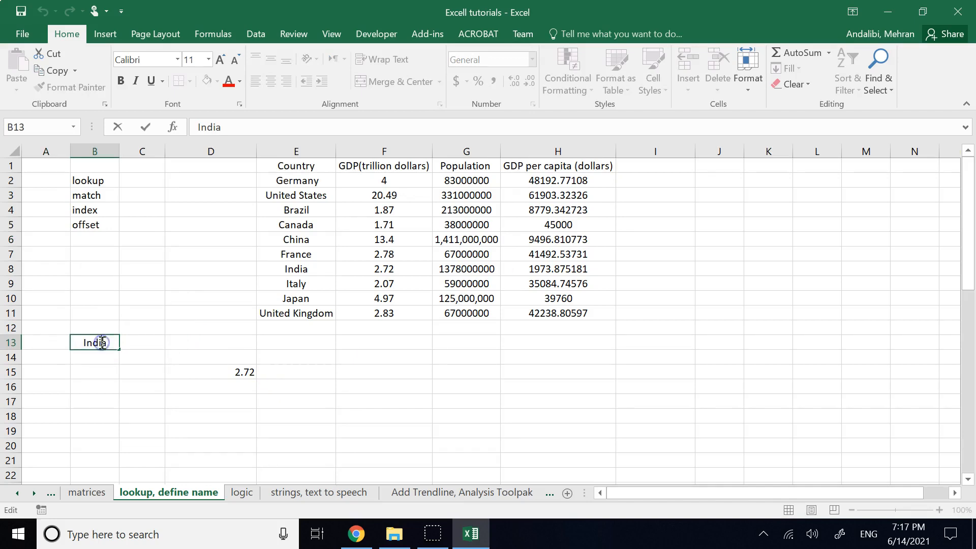
double_click(102, 342)
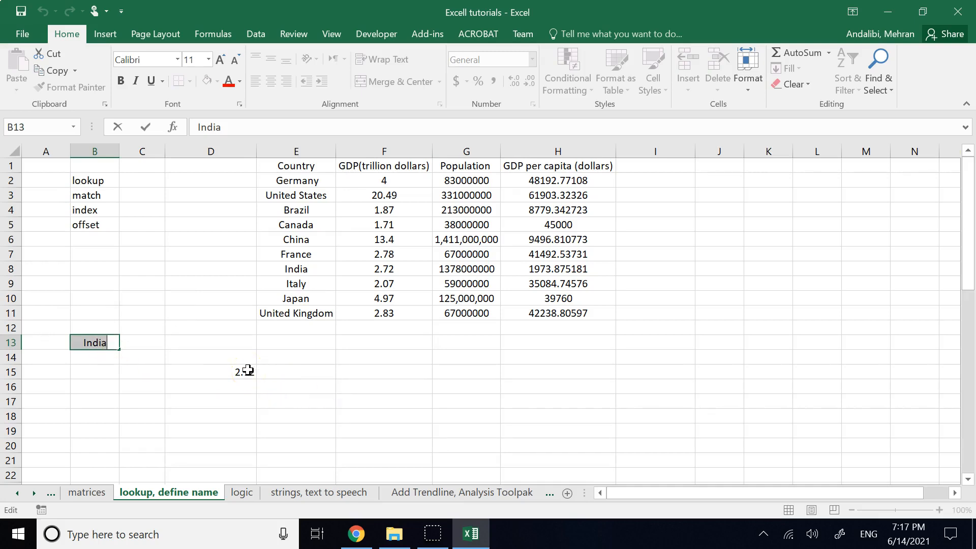
type("Brazil")
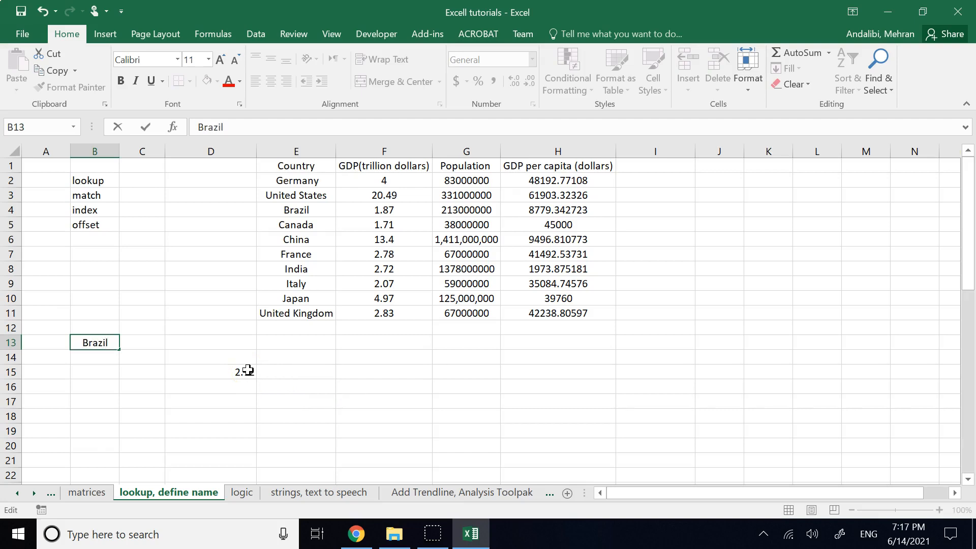
key("Return")
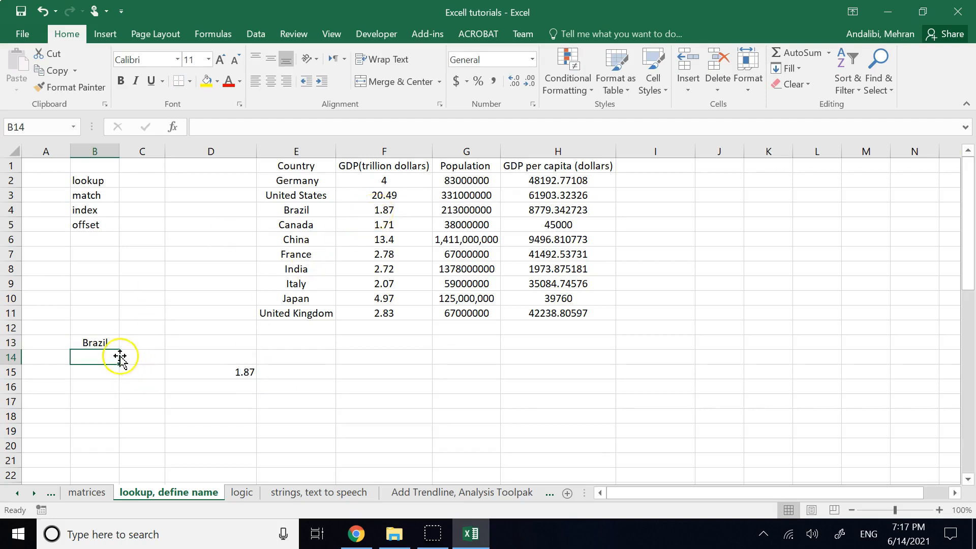
Review the INDEX and MATCH formula in D15 against Brazil's GDP, population and GDP per capita in F4:H4
left_click(216, 370)
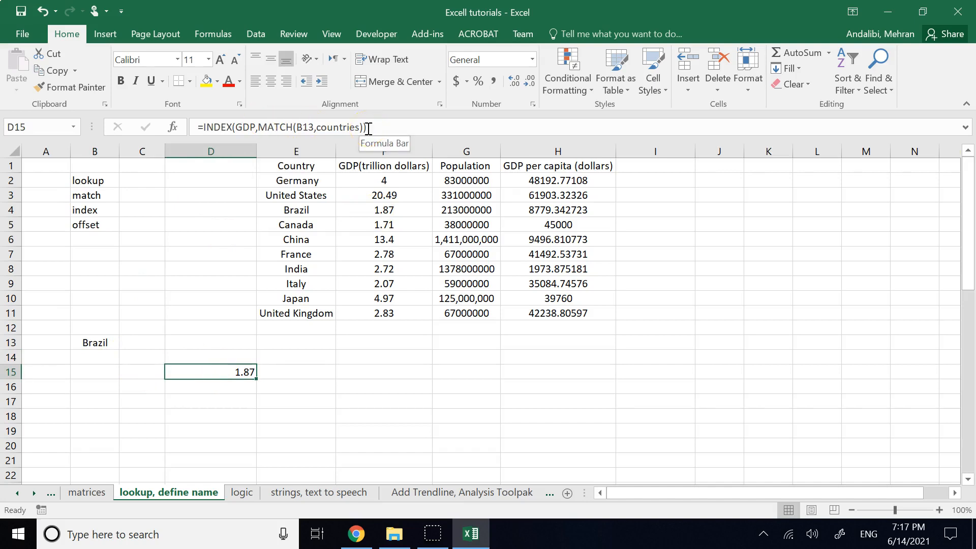
left_click(343, 381)
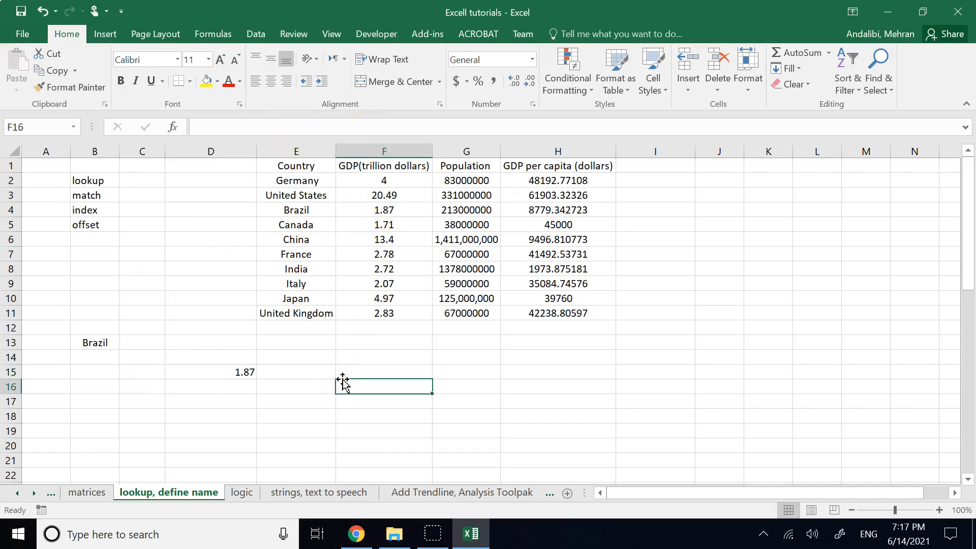
left_click(347, 401)
left_click(234, 372)
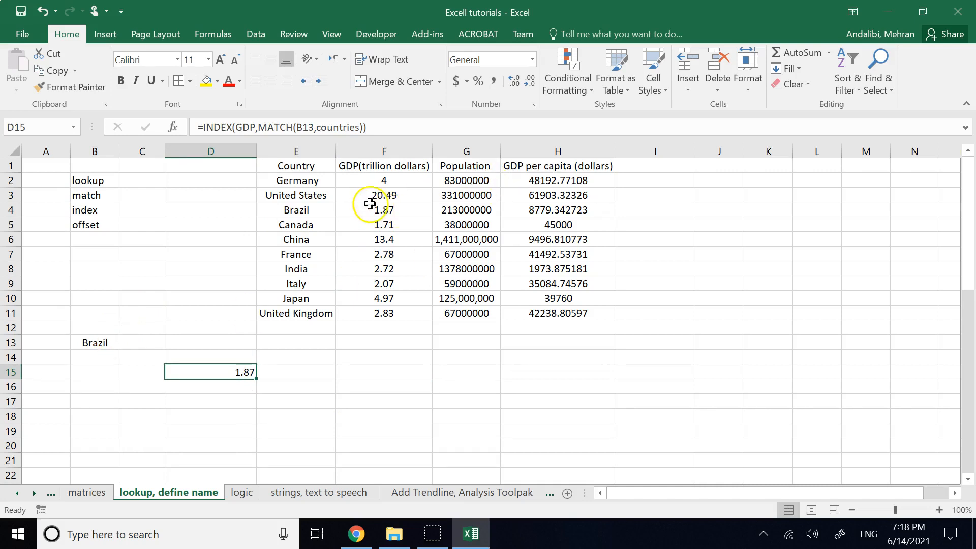
left_click_drag(369, 205, 564, 209)
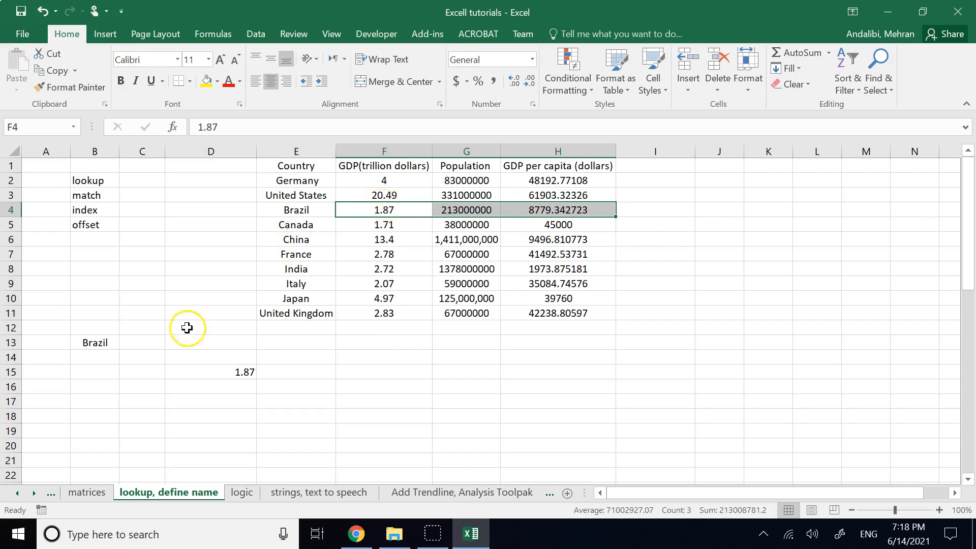
left_click(218, 374)
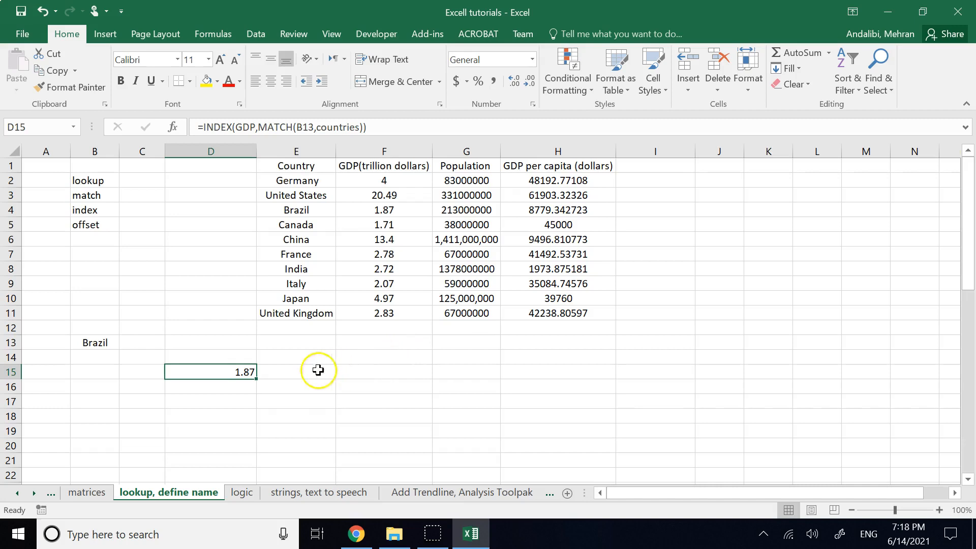
left_click(225, 371)
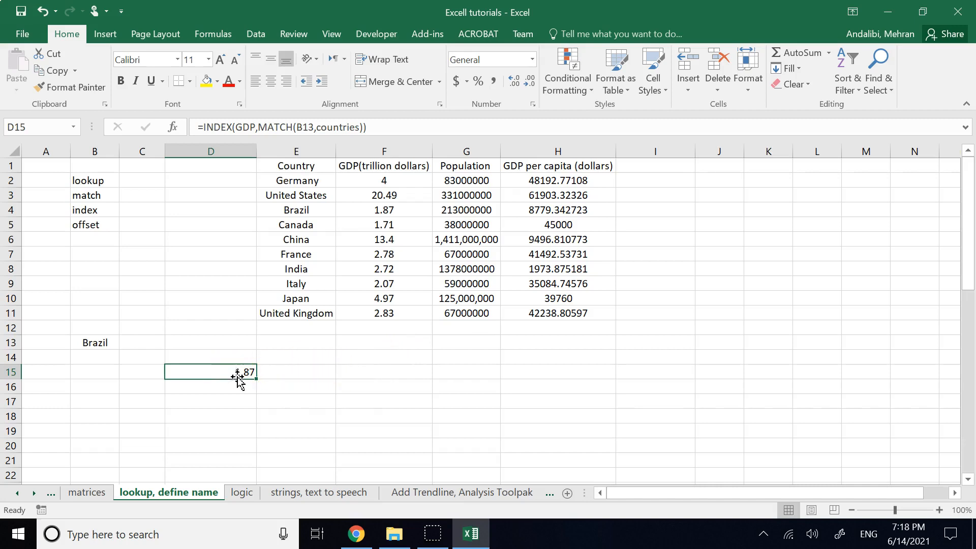
Cut the INDEX and MATCH formula text out of cell D15, leaving the cell empty
double_click(241, 372)
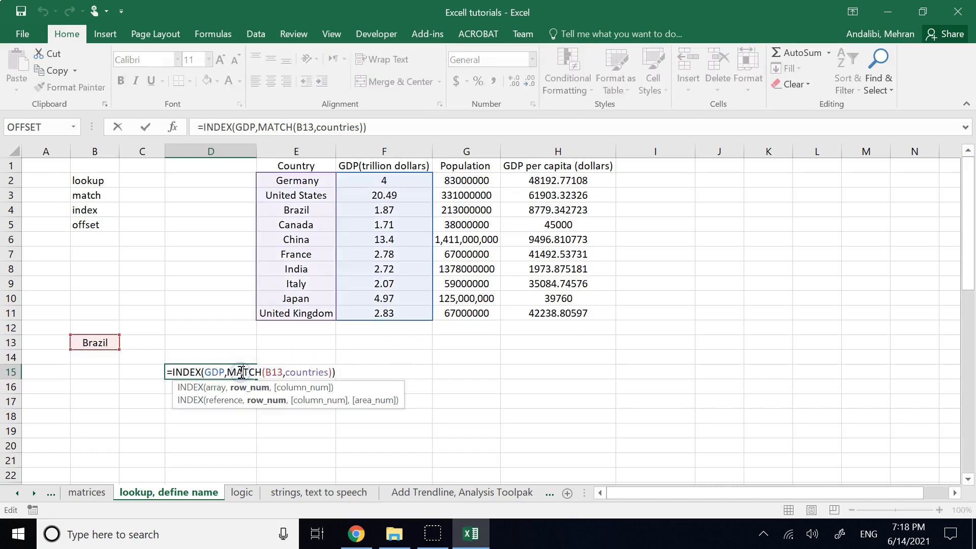
key("Escape")
left_click_drag(382, 128, 205, 130)
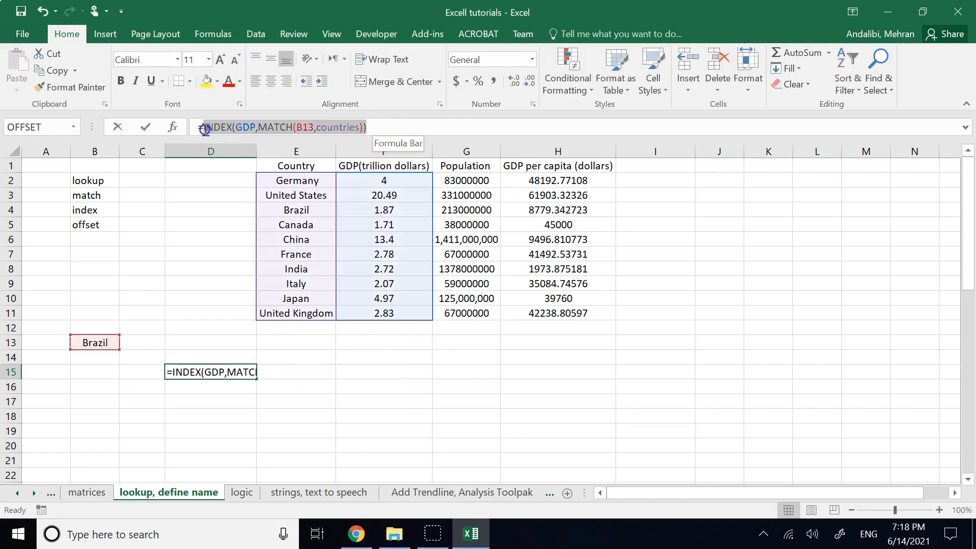
key("ctrl+x")
key("BackSpace")
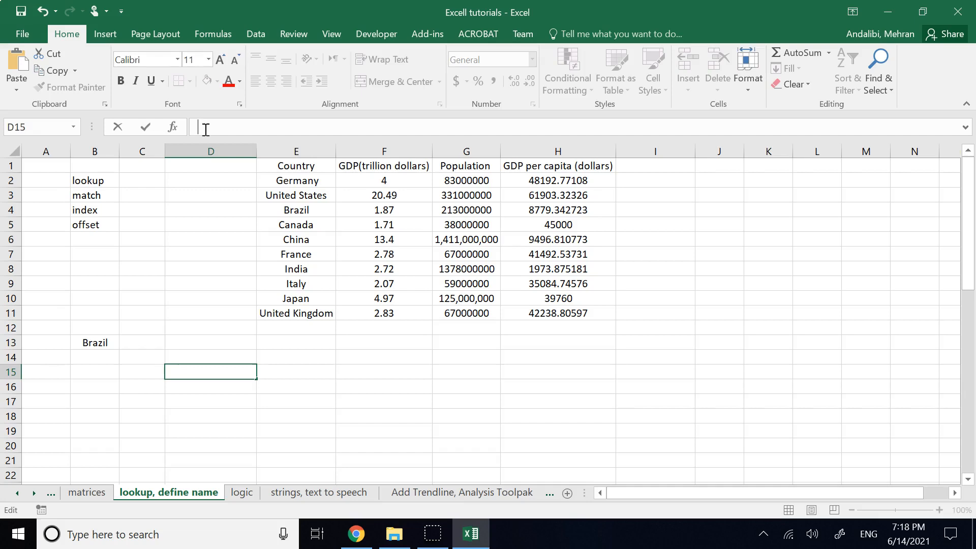
left_click(264, 398)
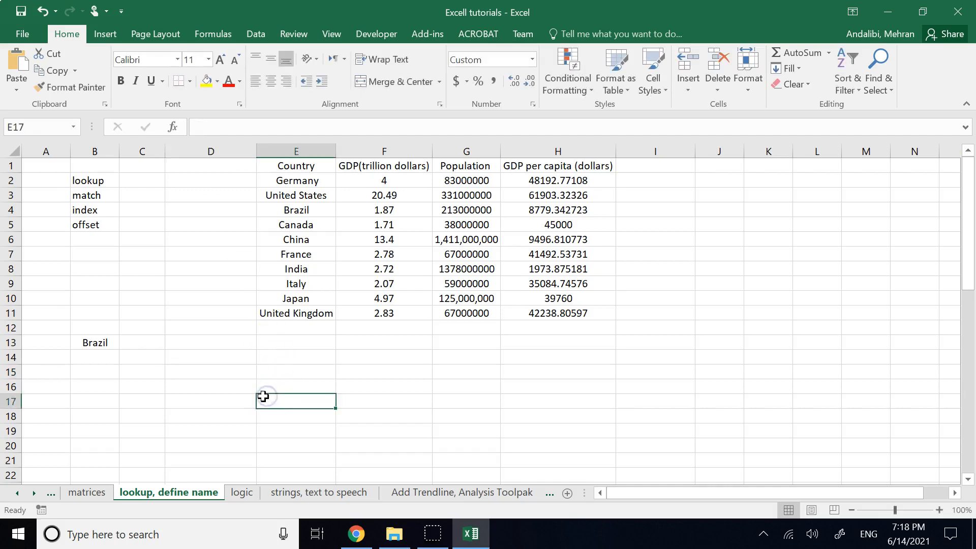
Check Brazil's data in F4:H4, select D16:F16 and enter the cut text there as =INDEX(GDP,MATCH(B13,countries))
left_click(362, 205)
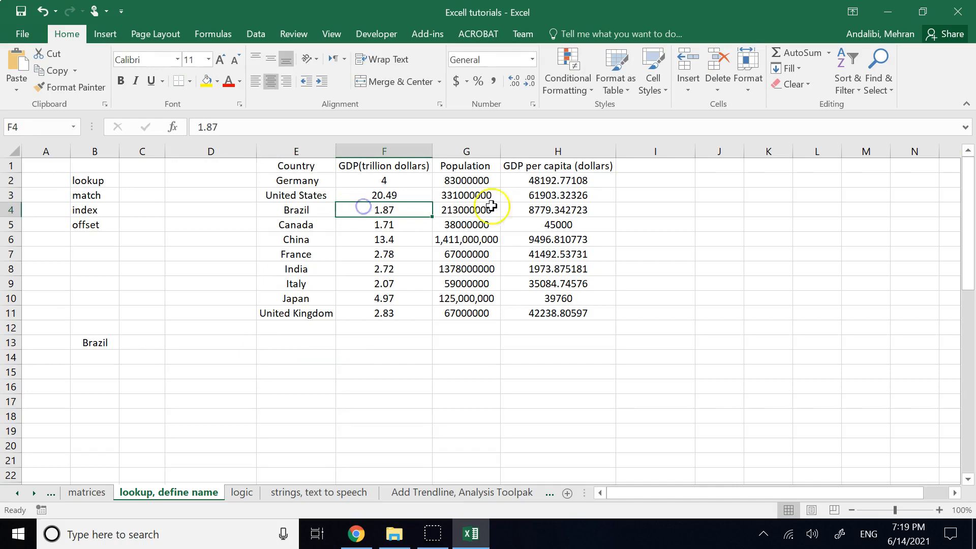
left_click(628, 209)
left_click_drag(596, 211, 409, 209)
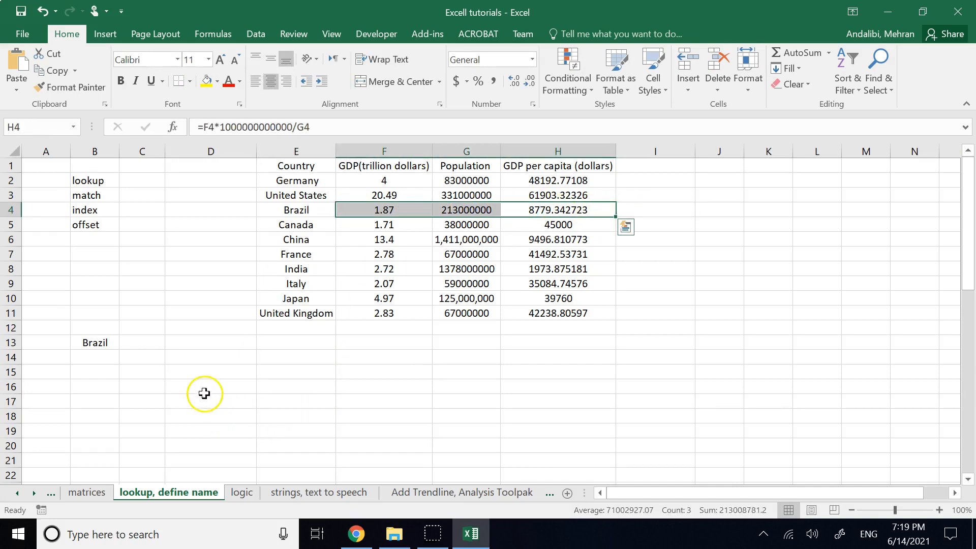
left_click_drag(205, 390, 352, 389)
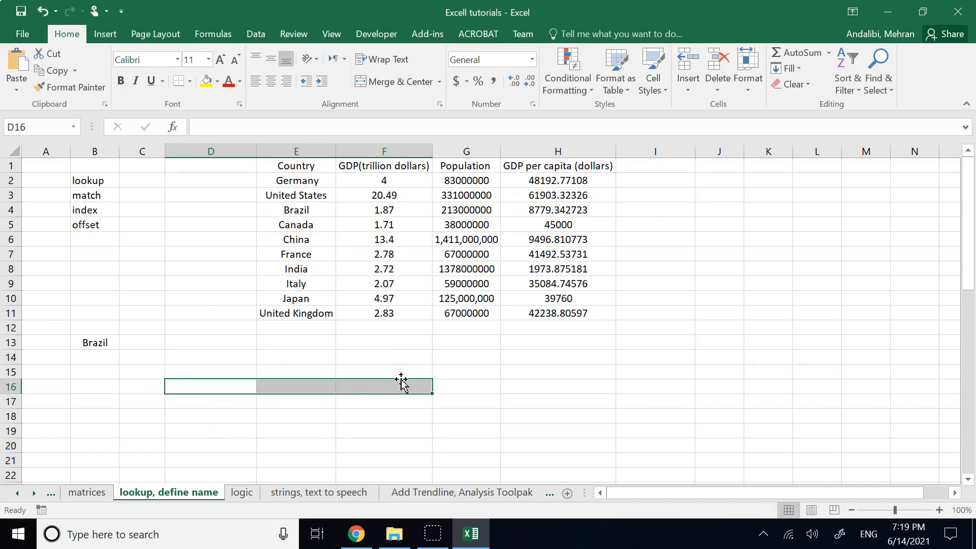
left_click(208, 130)
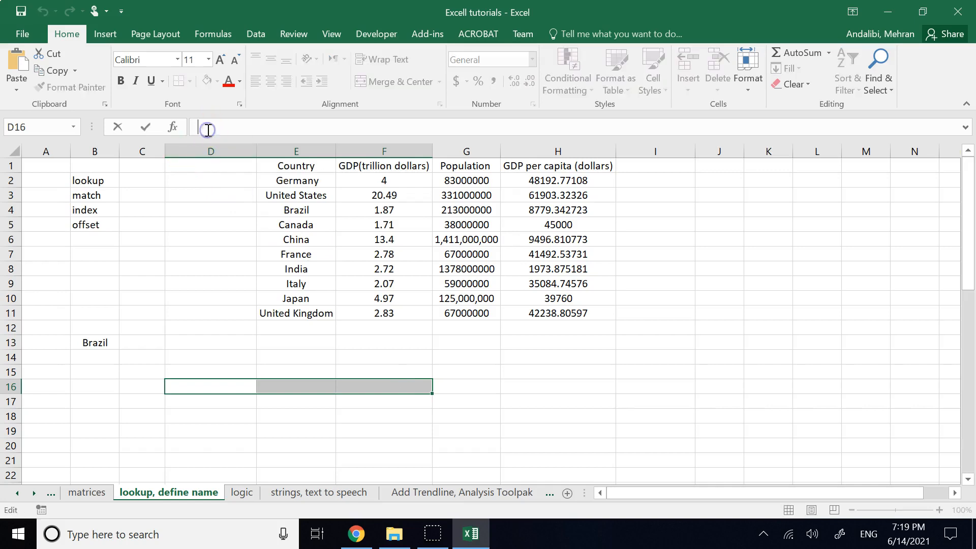
type("=")
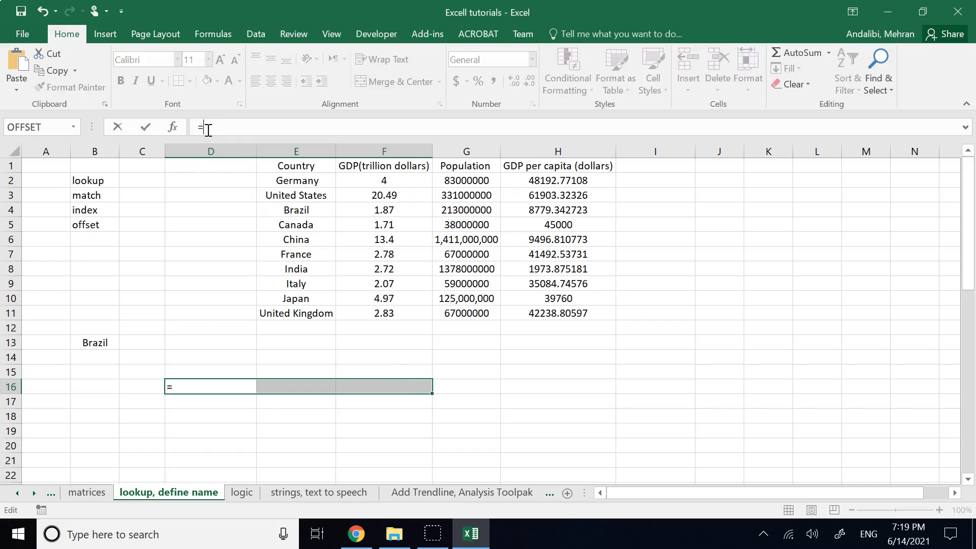
key("ctrl+v")
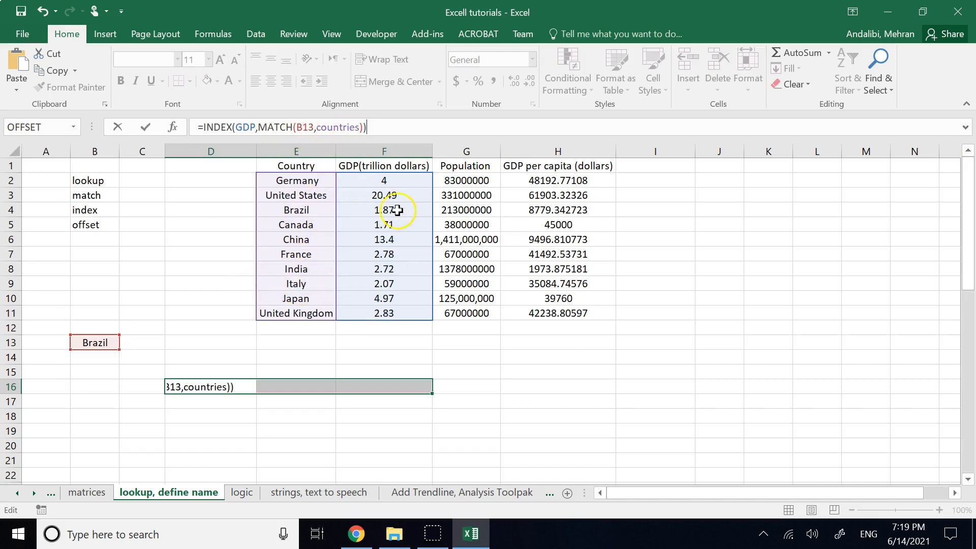
Replace the GDP argument with the range F2:H11 and enter the formula as an array formula in D16:F16
left_click(249, 127)
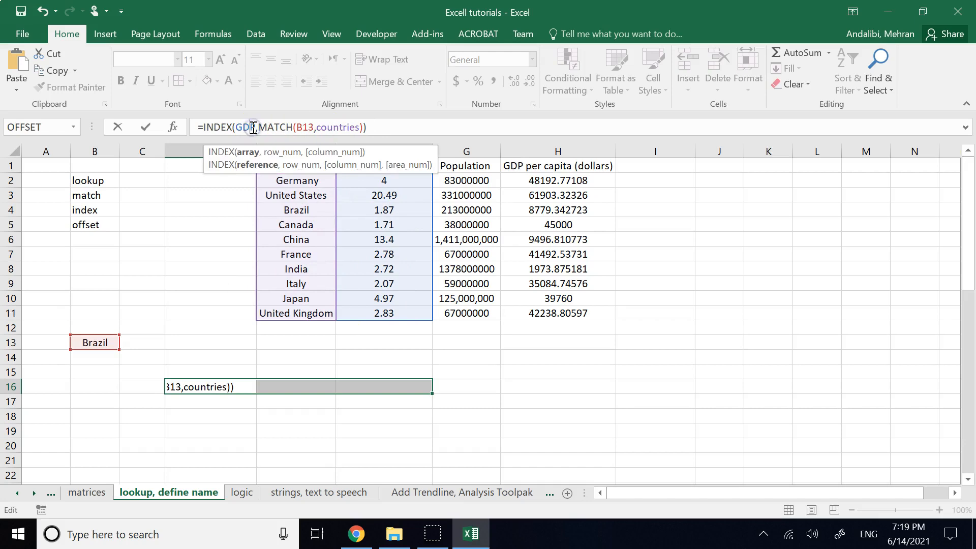
key("BackSpace")
key("BackSpace")
key("Delete")
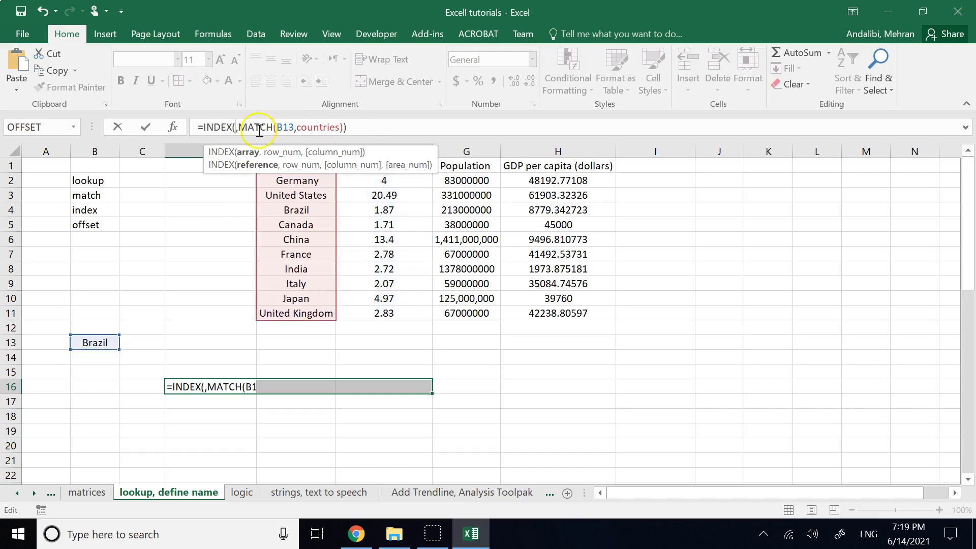
left_click_drag(370, 185, 566, 313)
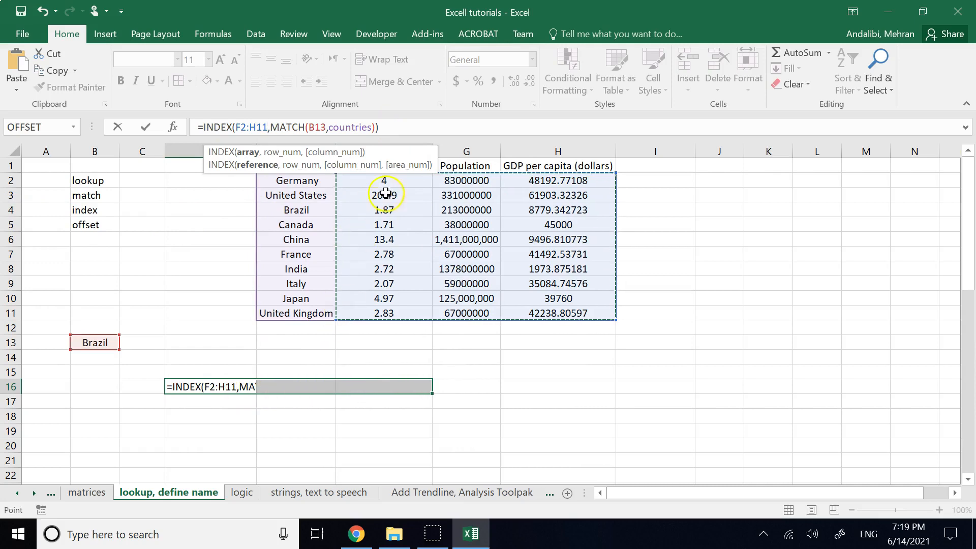
left_click(400, 129)
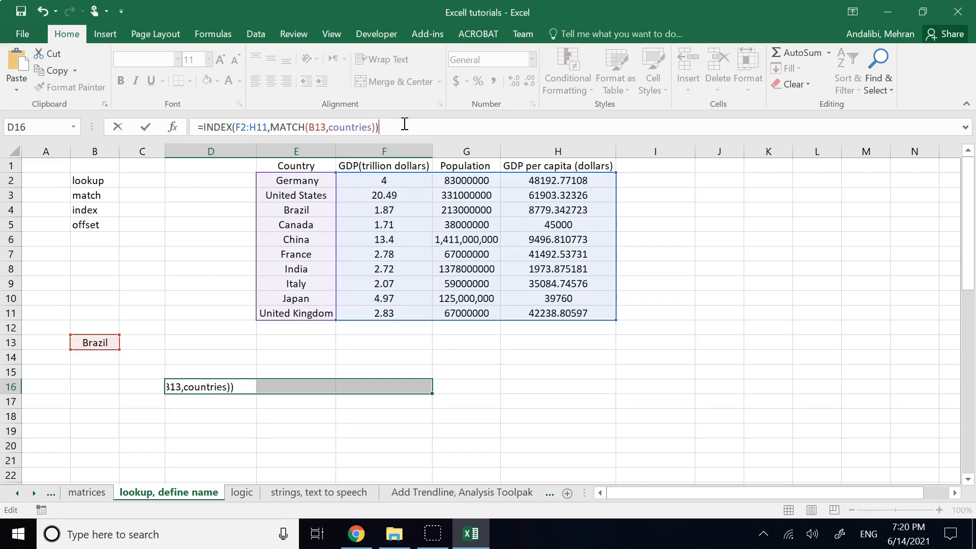
key("ctrl+shift+Return")
left_click(265, 427)
left_click(219, 390)
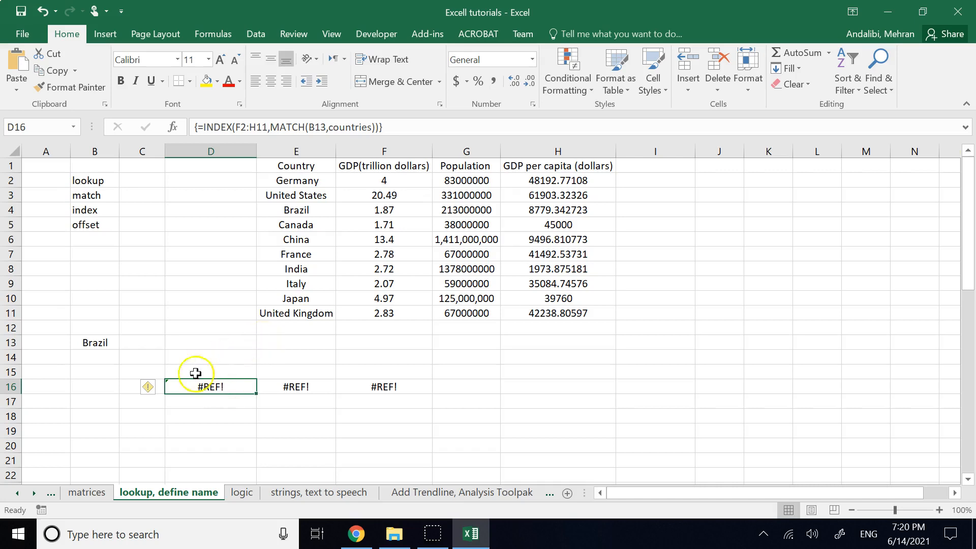
Take the INDEX formula text from D16 without changing the array, and clear the contents of D15:F17
mouse_move(148, 396)
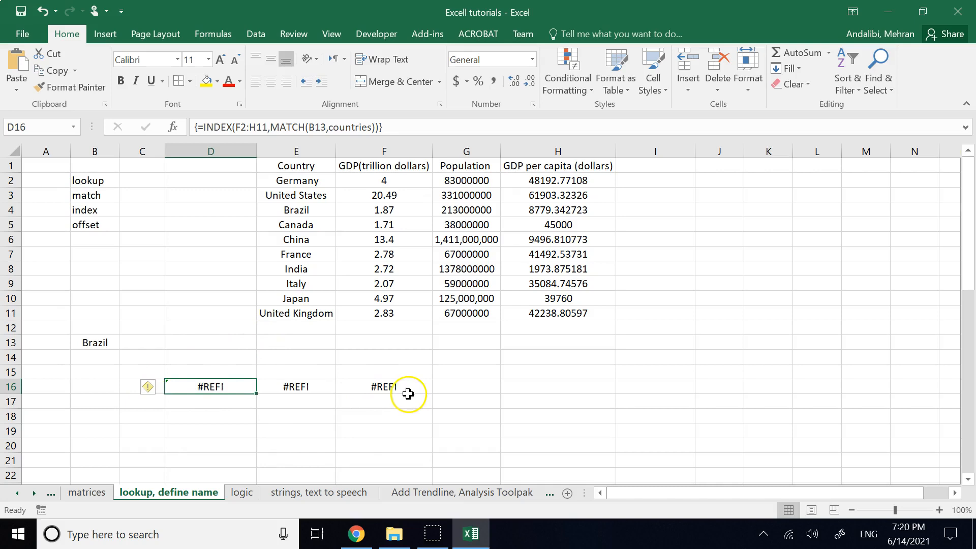
left_click(400, 133)
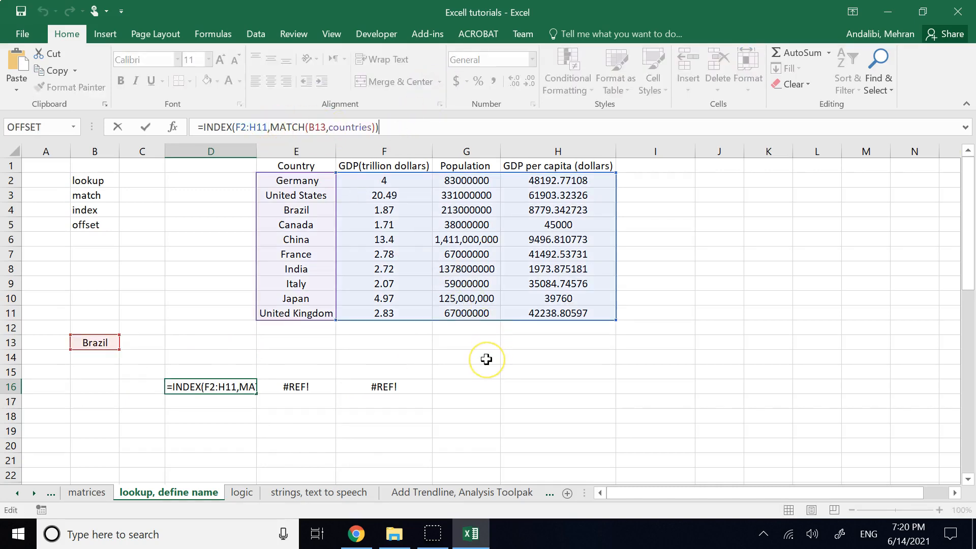
left_click_drag(391, 127, 195, 134)
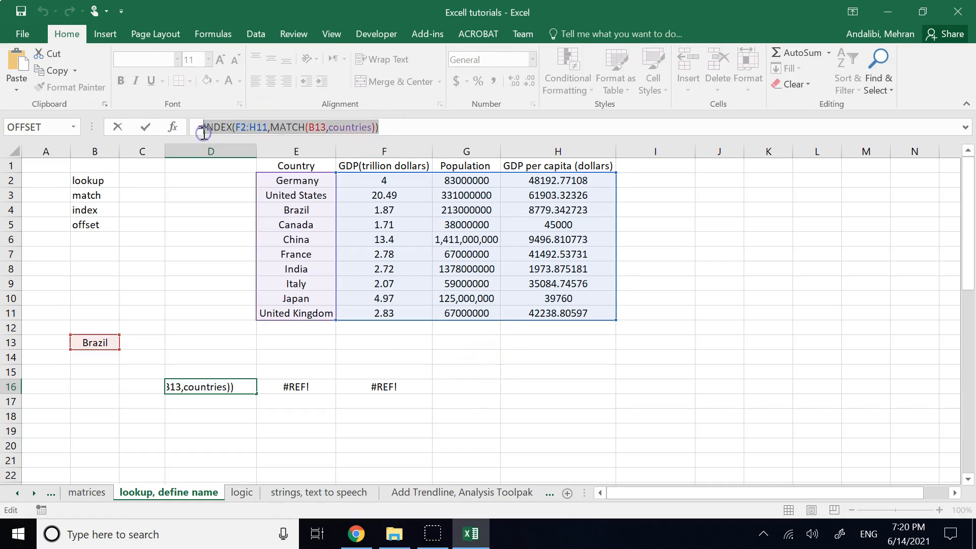
key("BackSpace")
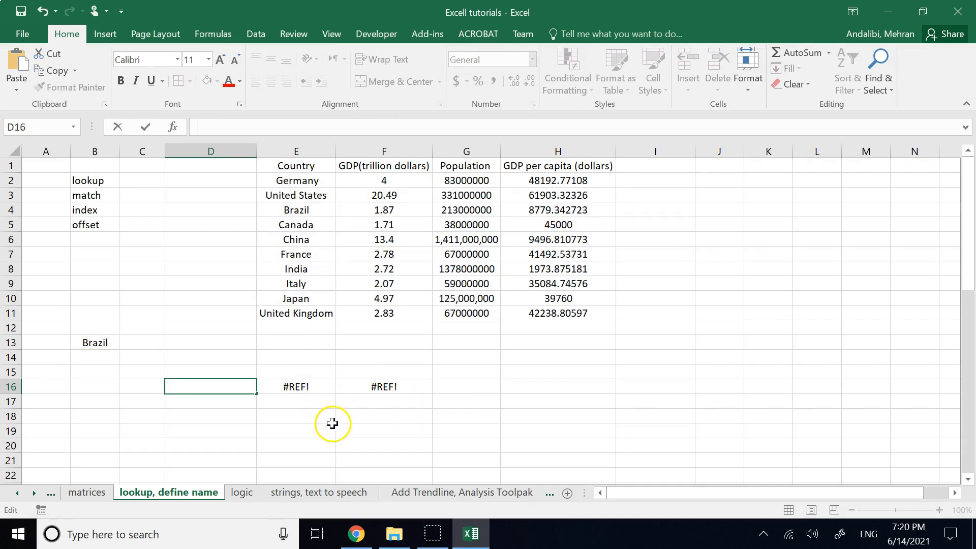
key("Escape")
left_click(314, 424)
left_click_drag(420, 401, 218, 375)
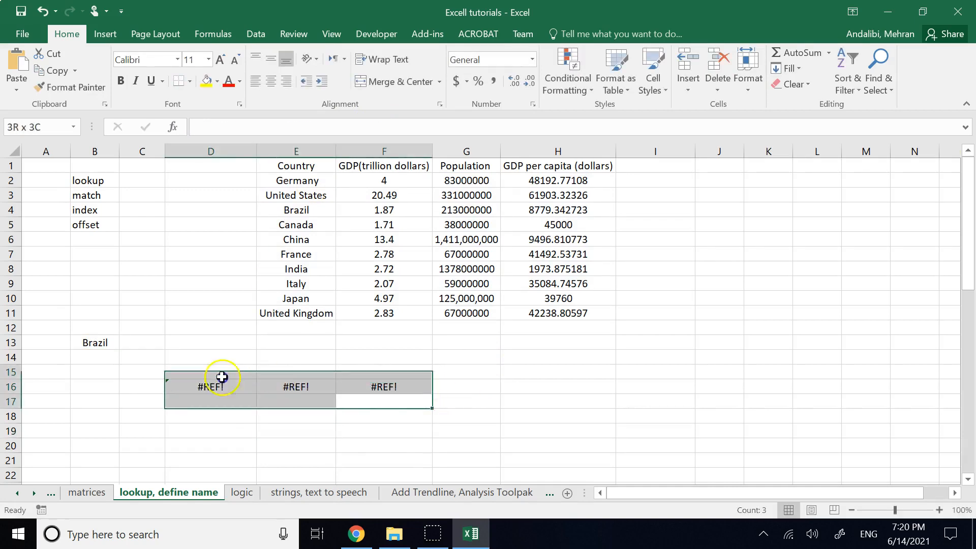
key("Delete")
left_click(240, 399)
Fill the selected range E16:G16 with the formula =INDEX(F2:H11,MATCH(B13,countries))
left_click_drag(283, 385, 420, 388)
left_click_drag(444, 387, 443, 388)
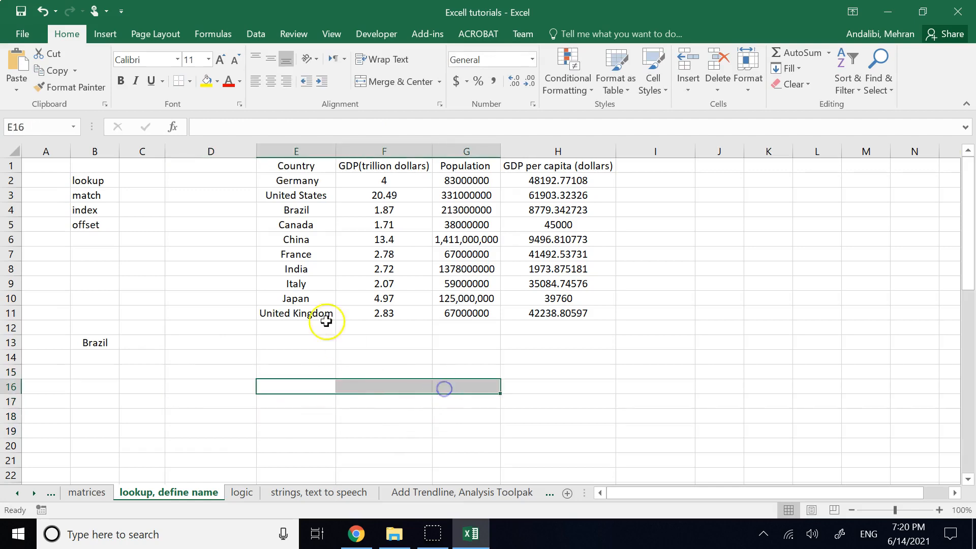
left_click(249, 131)
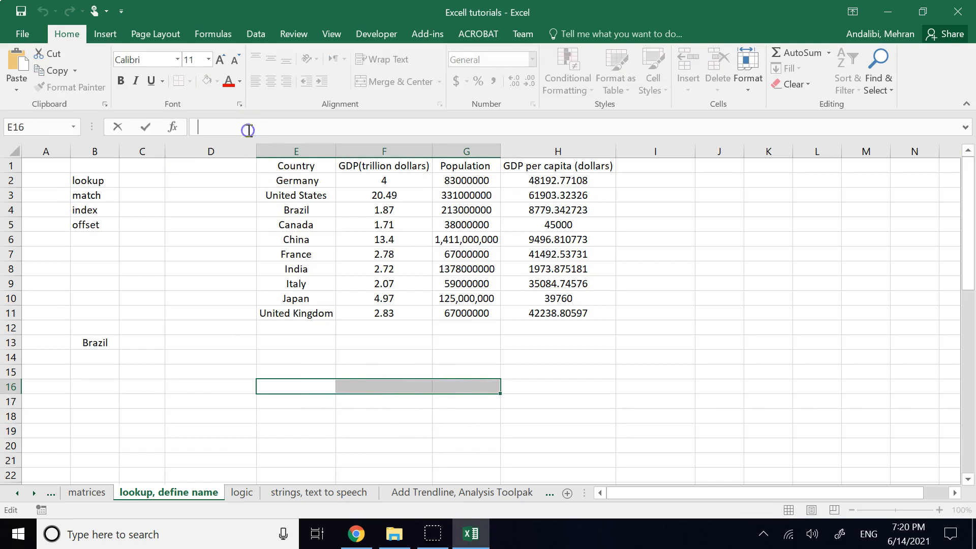
type("INDEX(F2:F11,MATCH(B13,countries))")
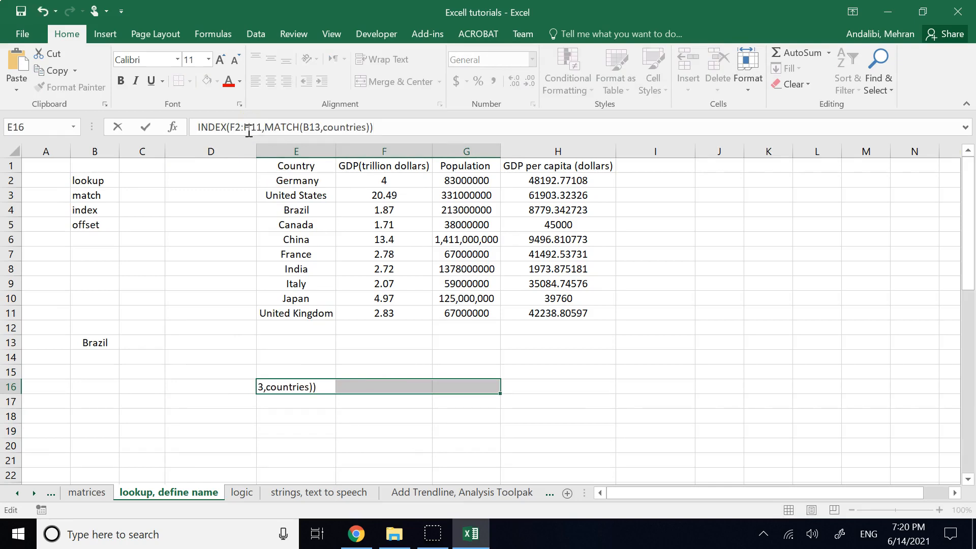
left_click(198, 131)
type("=")
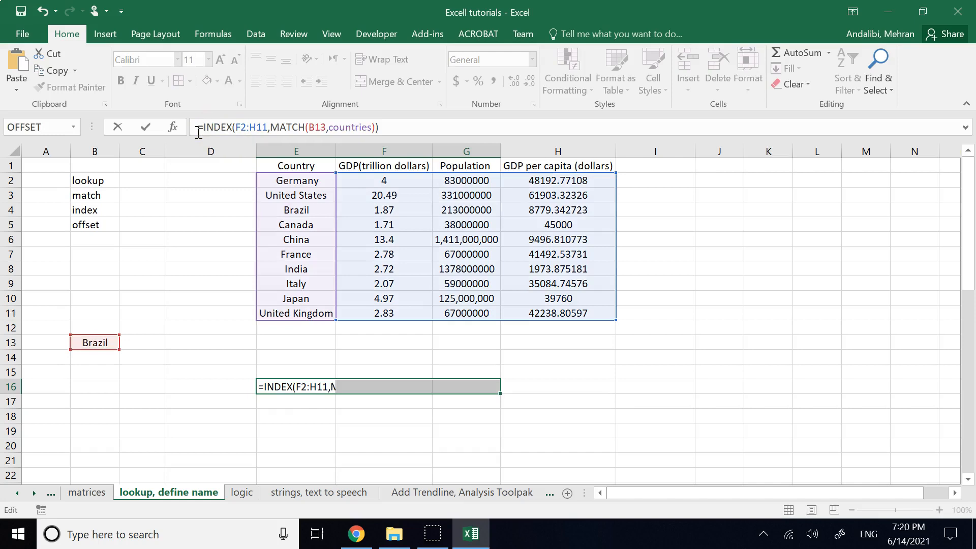
left_click(400, 127)
key("ctrl+Return")
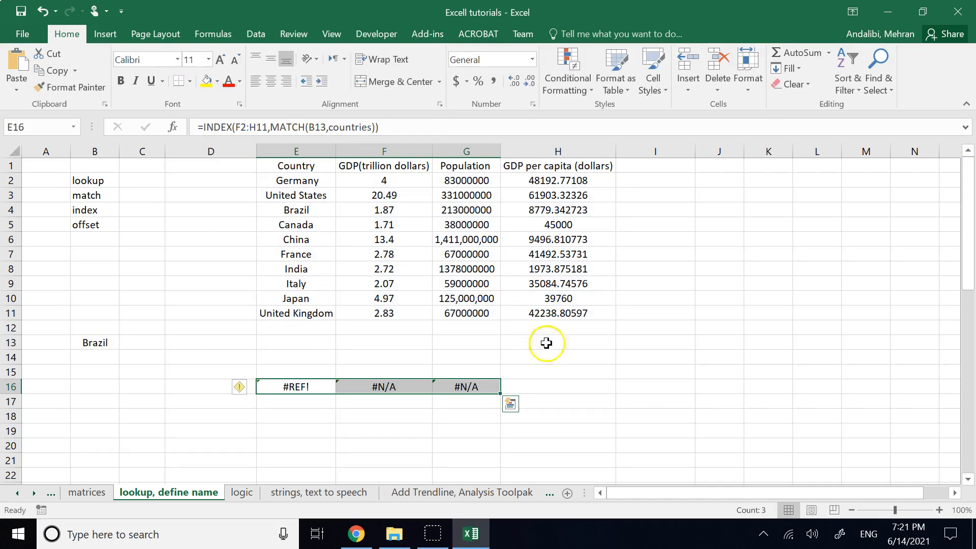
left_click(568, 385)
left_click(312, 388)
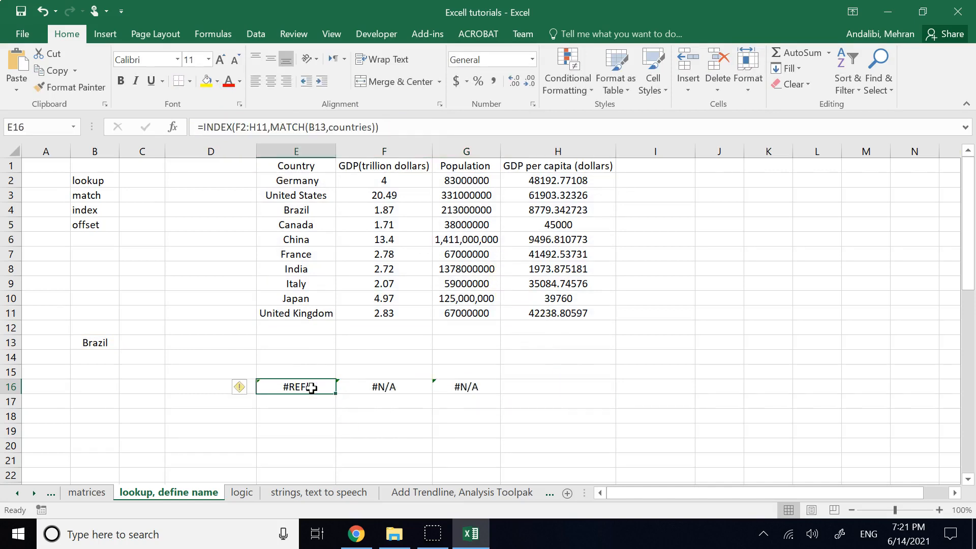
Add an empty column argument to E16's formula and enter it as the array formula =INDEX(F2:H11,MATCH(B13,countries),)
double_click(311, 388)
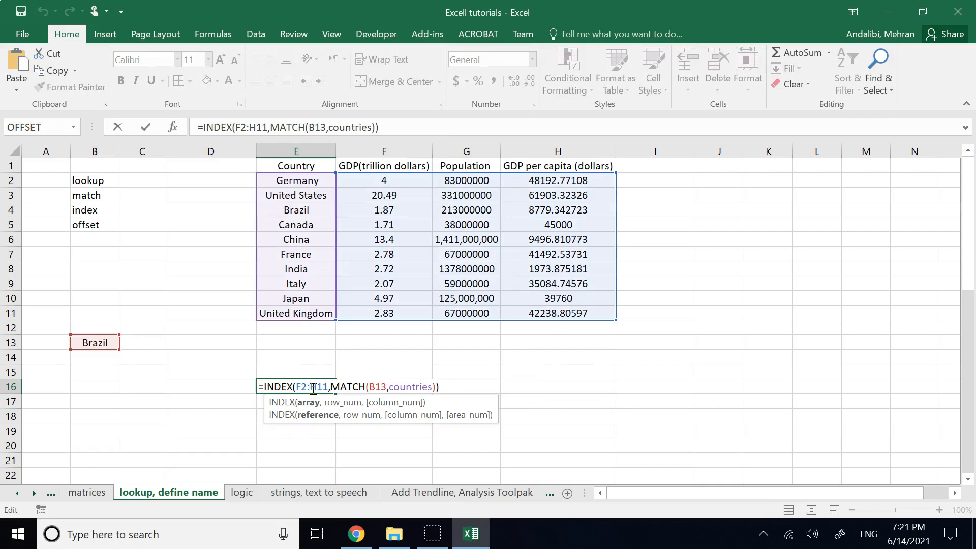
left_click(307, 415)
left_click(313, 416)
left_click(386, 133)
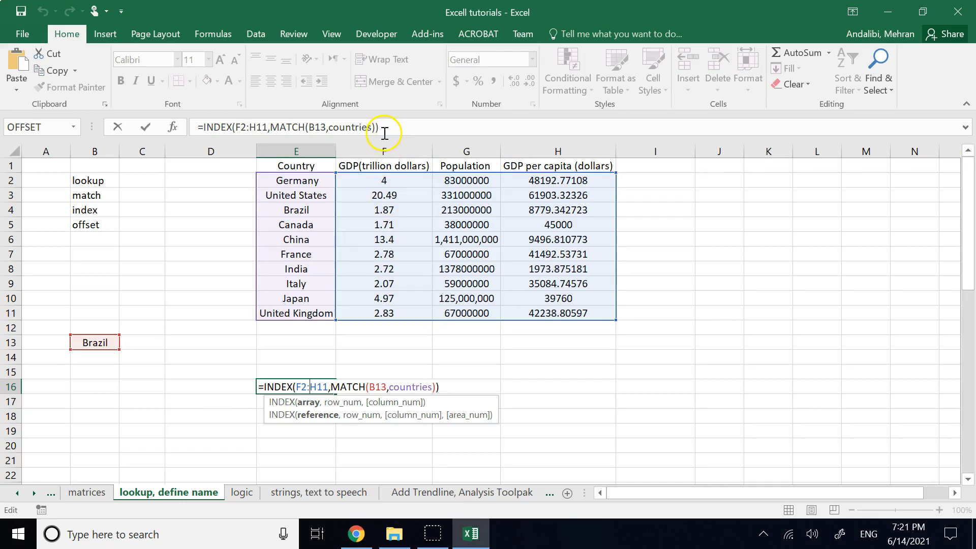
left_click(375, 127)
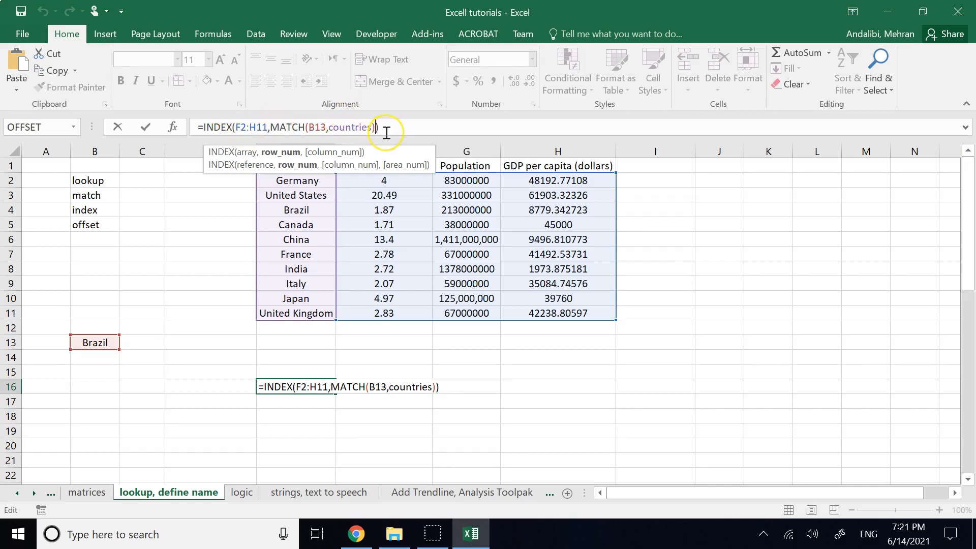
type(",")
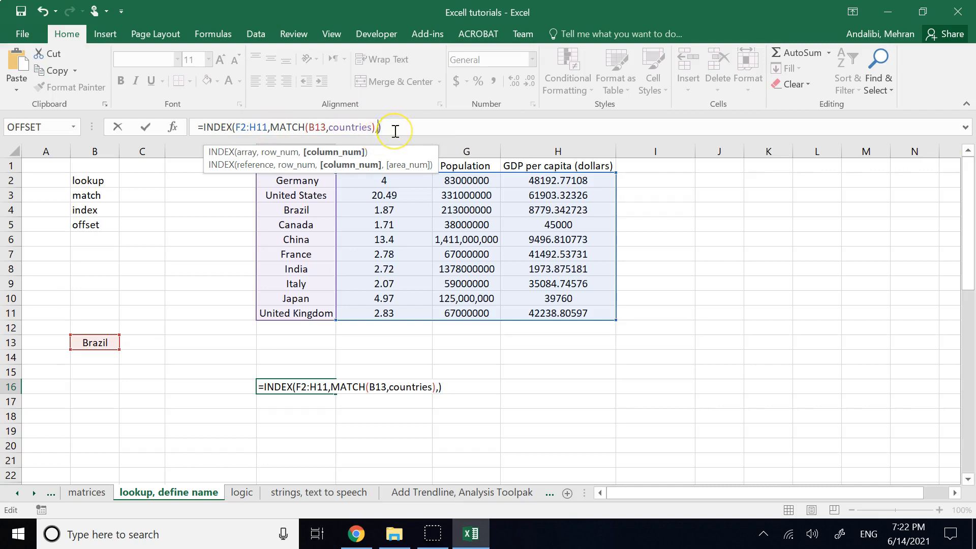
left_click(396, 128)
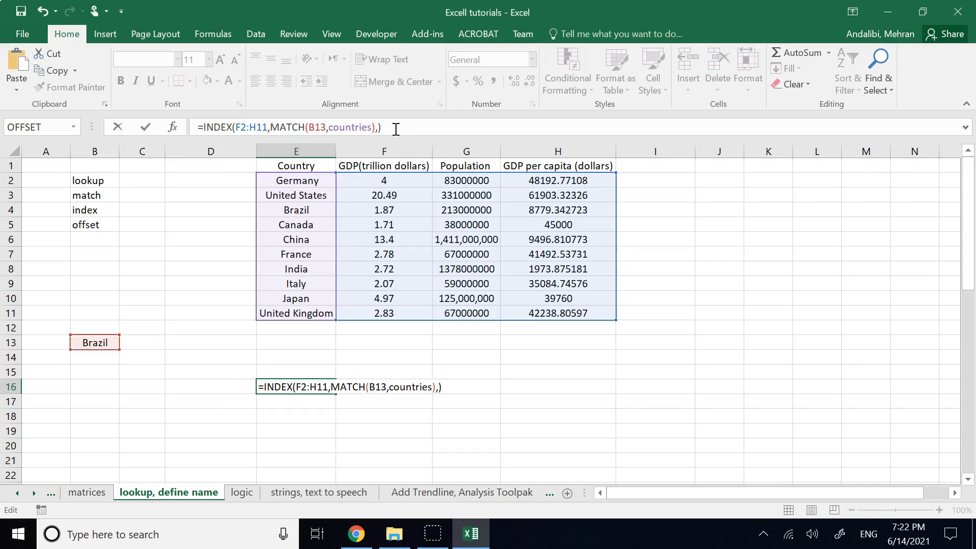
key("ctrl+shift+Return")
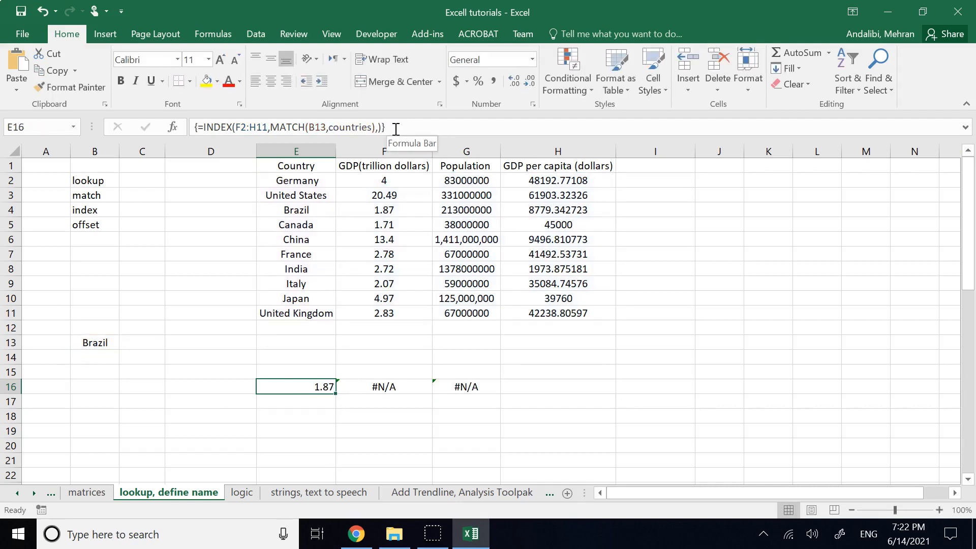
Clear the formulas in the range E16:H17
left_click(321, 390)
left_click(364, 385)
left_click_drag(517, 401, 329, 379)
key("Delete")
left_click(310, 443)
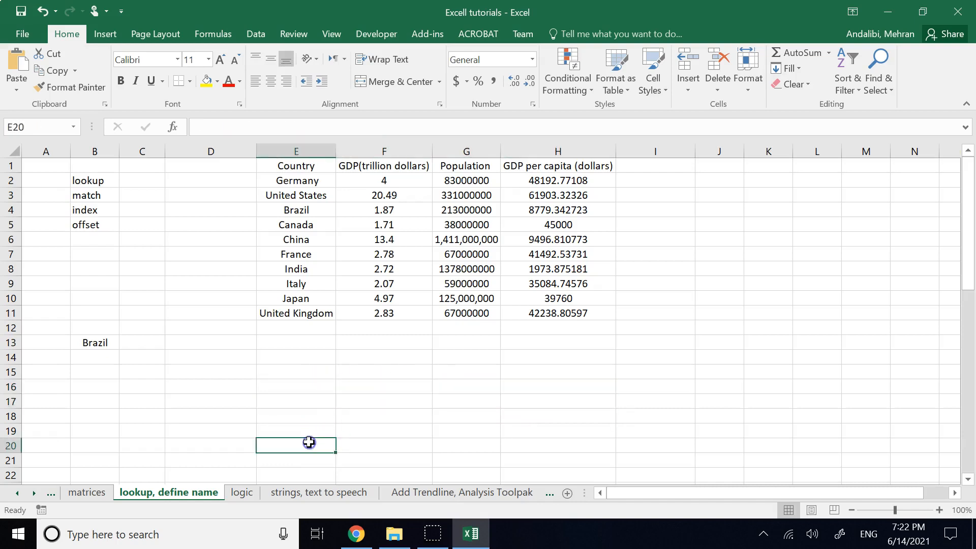
Undo the clearing of E16:H17 and select cell E16
key("ctrl+z")
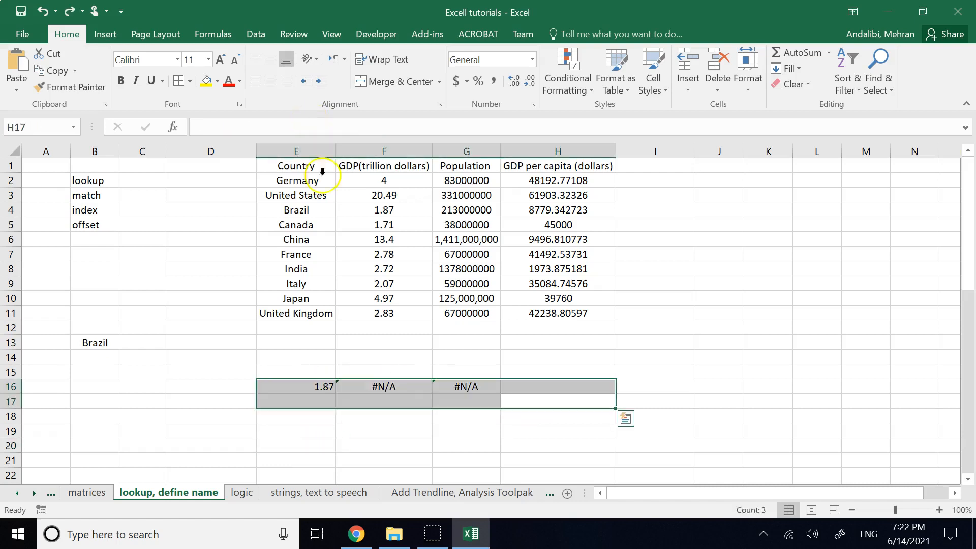
left_click(387, 357)
left_click(289, 386)
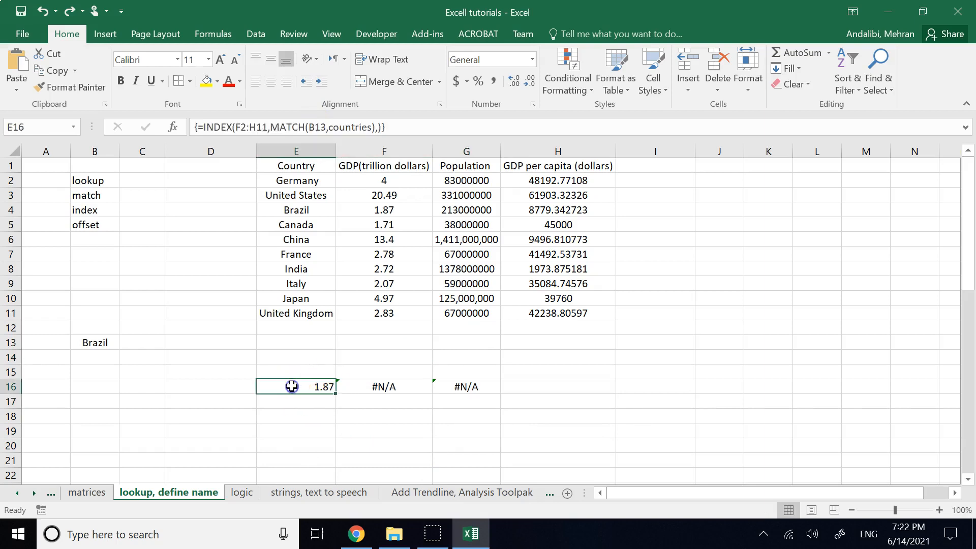
Copy the formula text from cell E16 and clear the range E16:G16
left_click(379, 127)
left_click_drag(316, 114, 238, 117)
key("ctrl+c")
type("=")
left_click(425, 446)
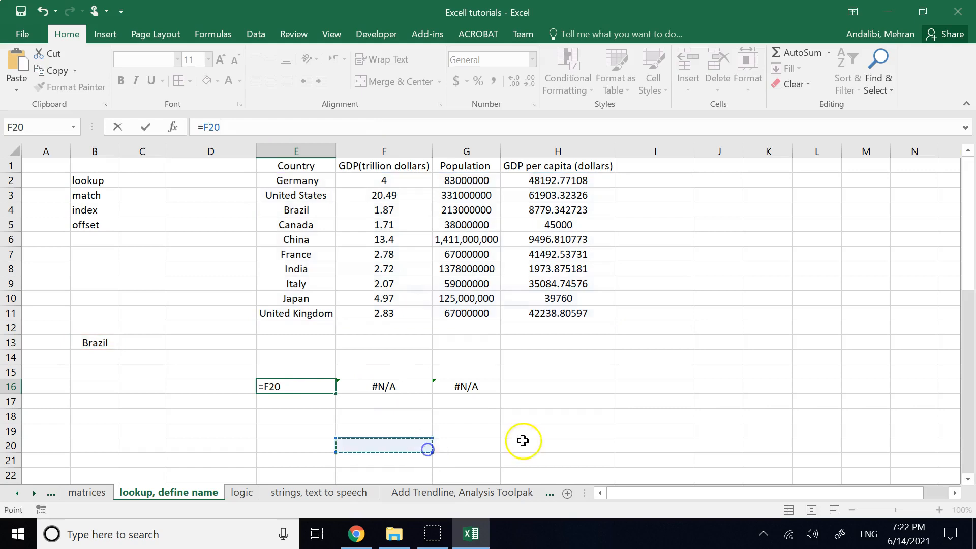
left_click(529, 441)
key("Escape")
left_click_drag(540, 427, 453, 390)
key("Delete")
Enter =INDEX(F2:H11,MATCH(B13,countries),) as one array formula across E16:G16 and compare it with Brazil's figures in F4:H4
left_click(291, 468)
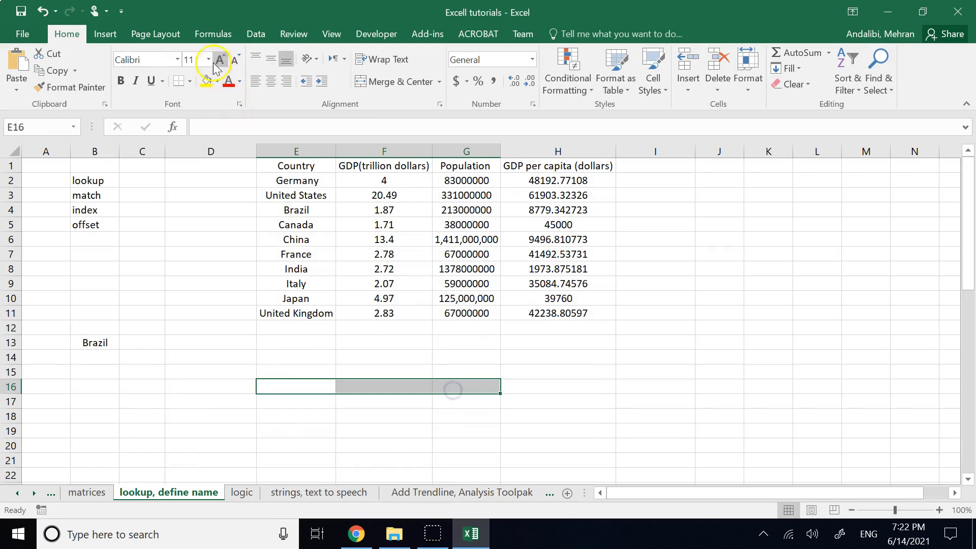
left_click(213, 123)
key("ctrl+v")
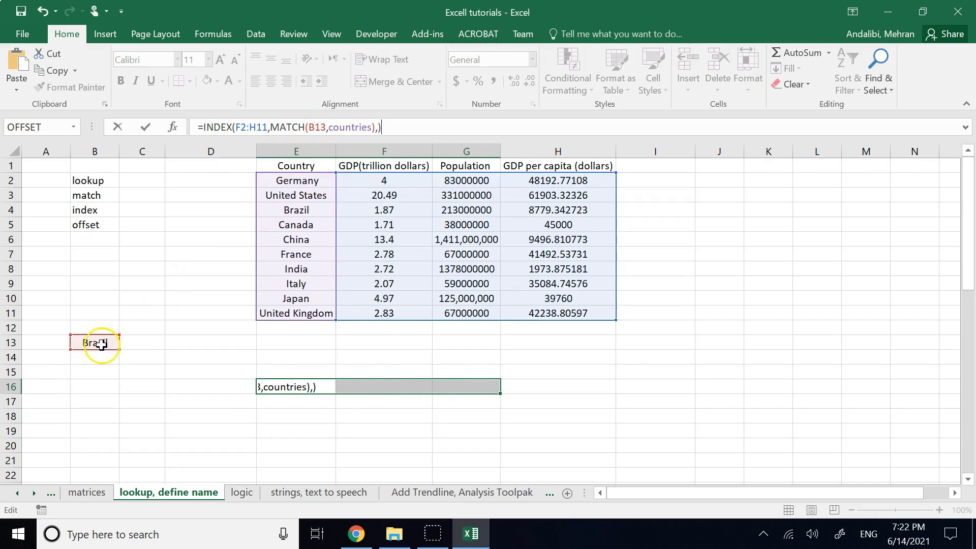
left_click(377, 128)
left_click(388, 127)
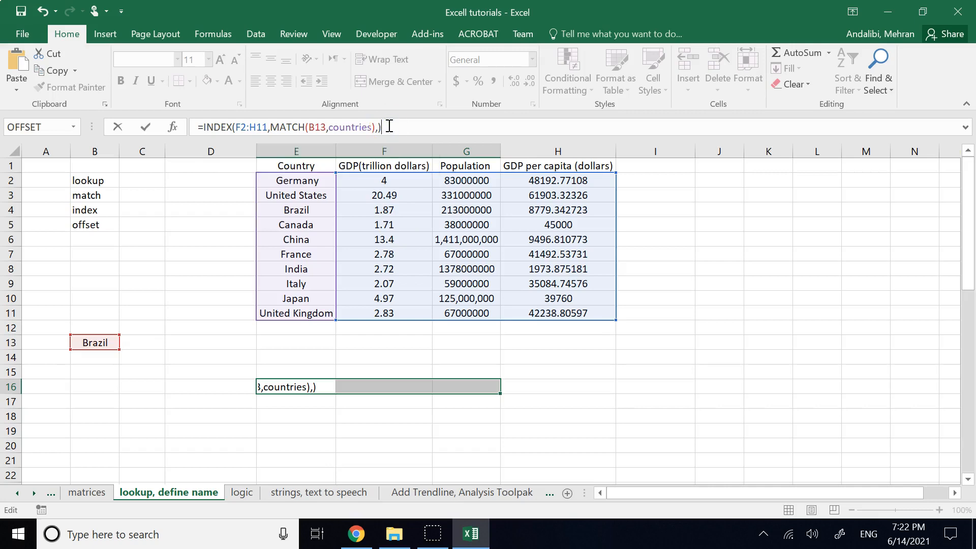
key("ctrl+shift+Return")
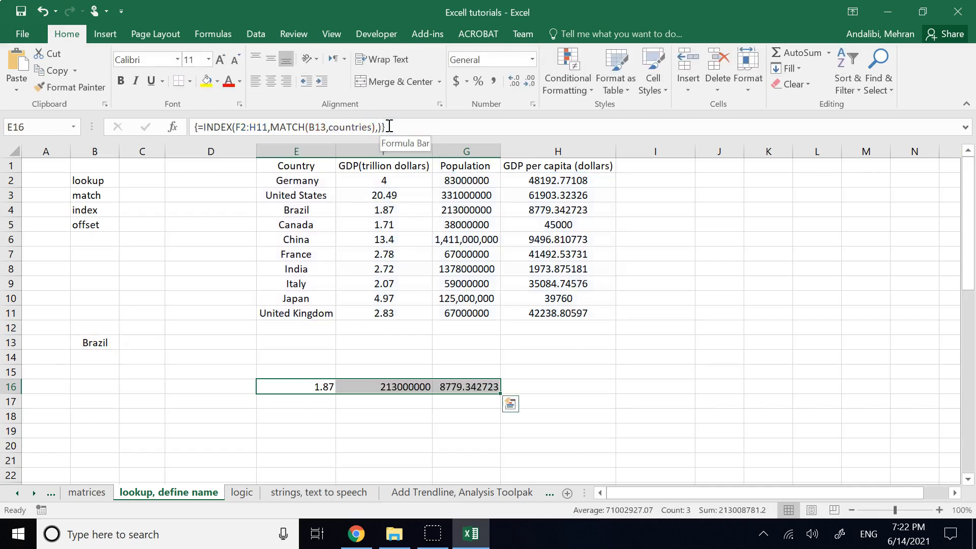
left_click(593, 388)
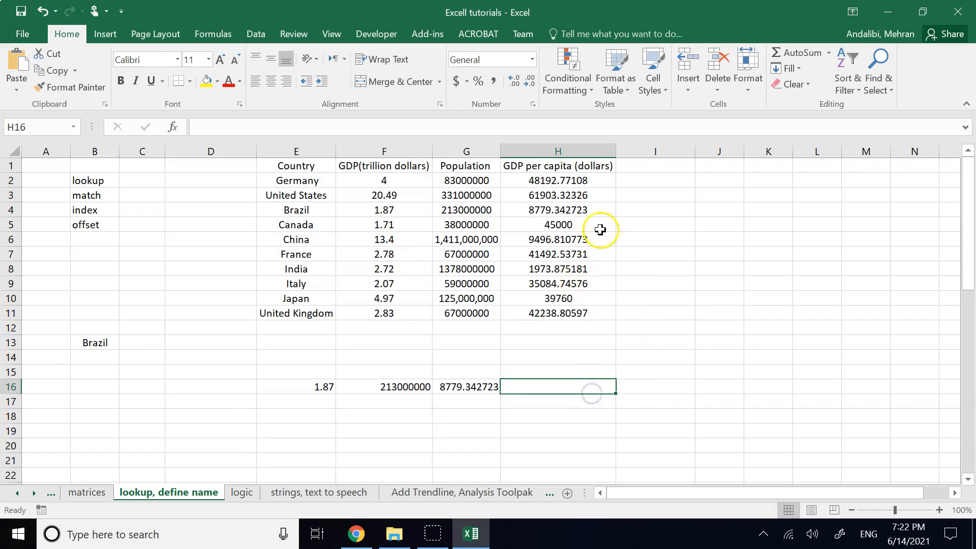
left_click_drag(594, 210, 421, 206)
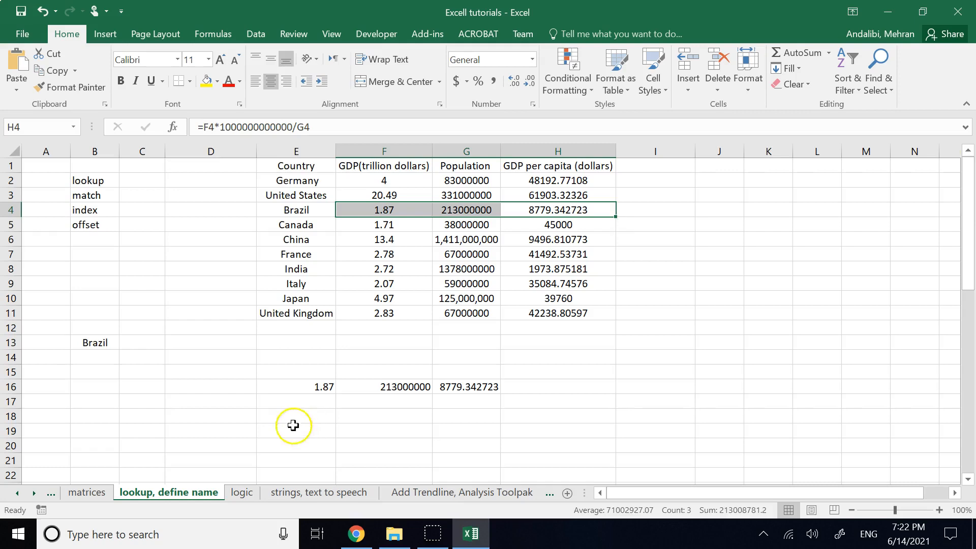
Copy the array formula's text from E16 and clear the range E15:H18
left_click(291, 389)
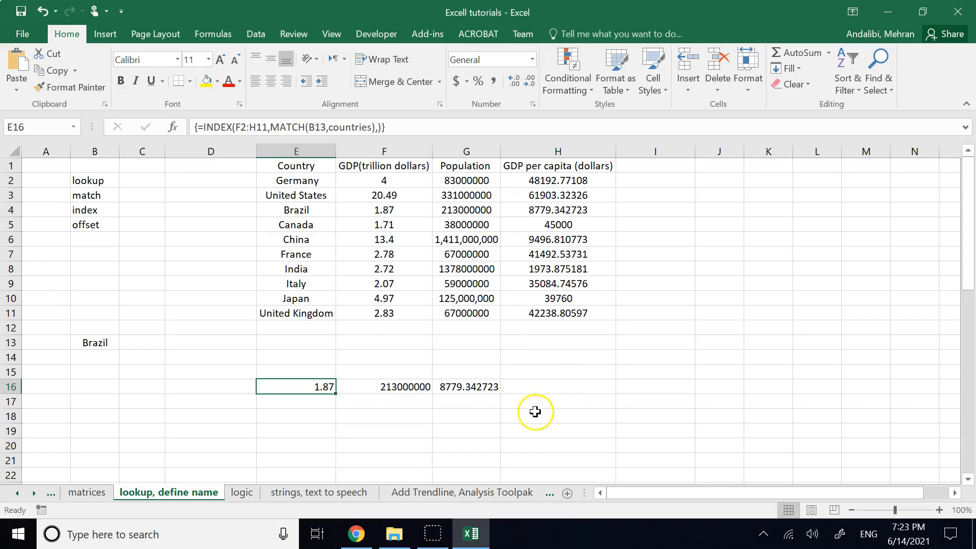
left_click(412, 127)
left_click_drag(152, 135, 175, 134)
key("ctrl+c")
left_click(513, 410)
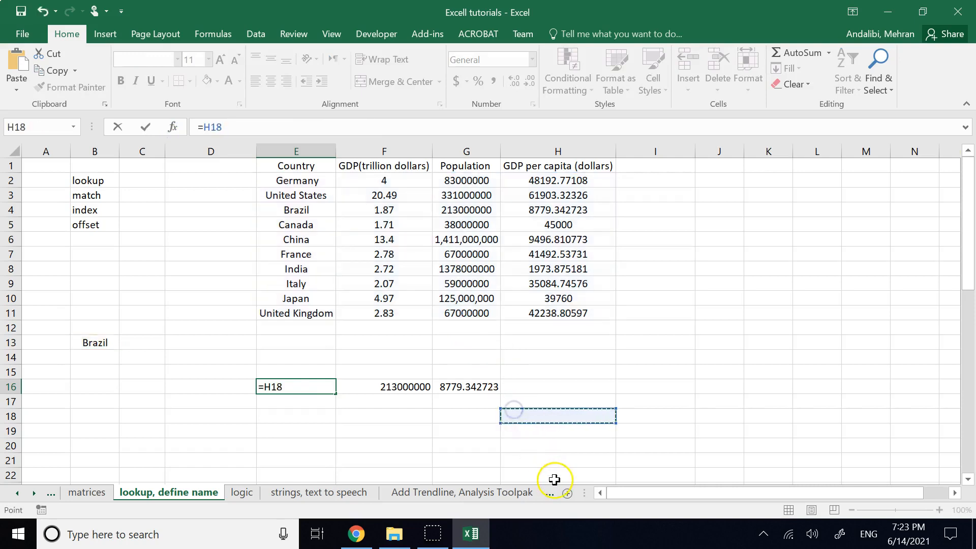
key("Escape")
left_click(527, 440)
left_click_drag(547, 418, 311, 372)
key("Delete")
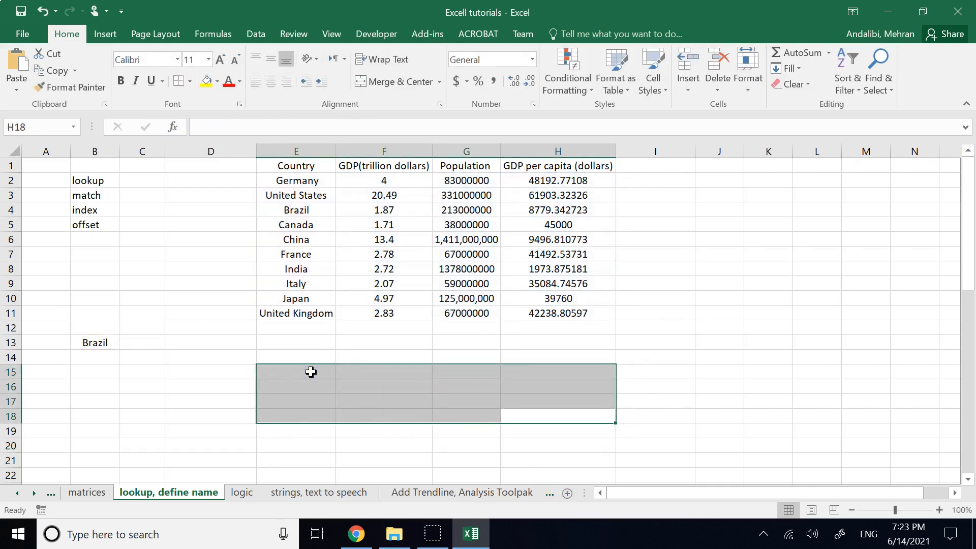
Enter =INDEX(F2:H11,MATCH(B13,countries),) as an array formula across the four cells E17:H17
left_click_drag(379, 210, 526, 209)
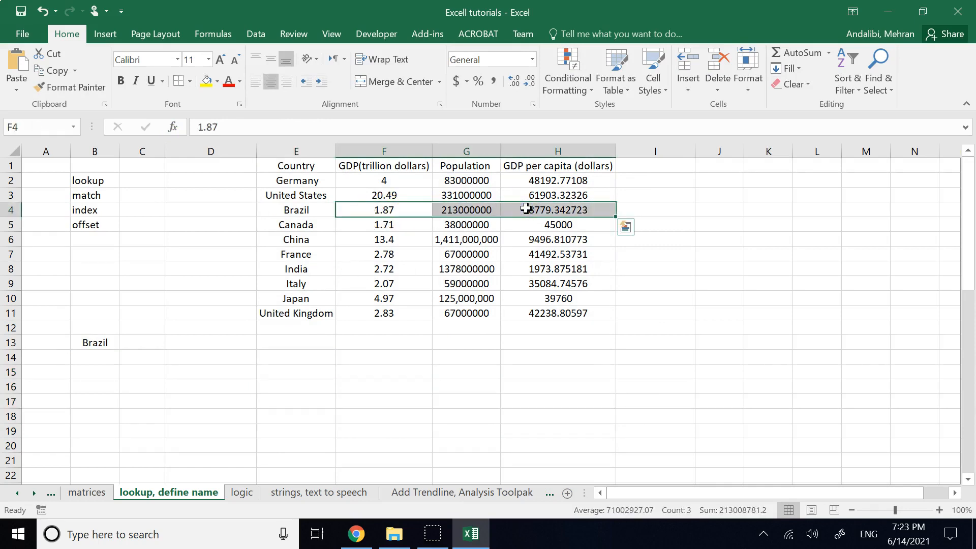
left_click_drag(316, 401, 565, 402)
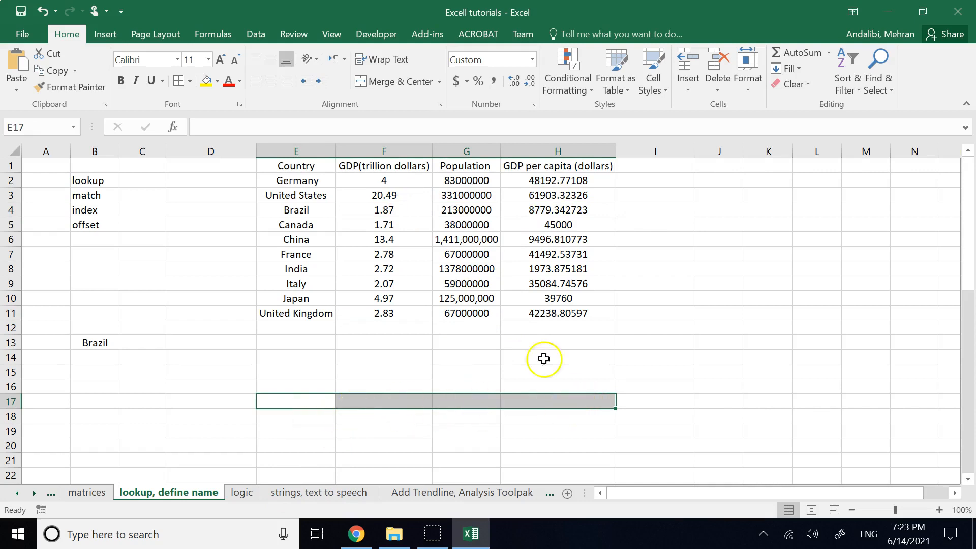
left_click(264, 123)
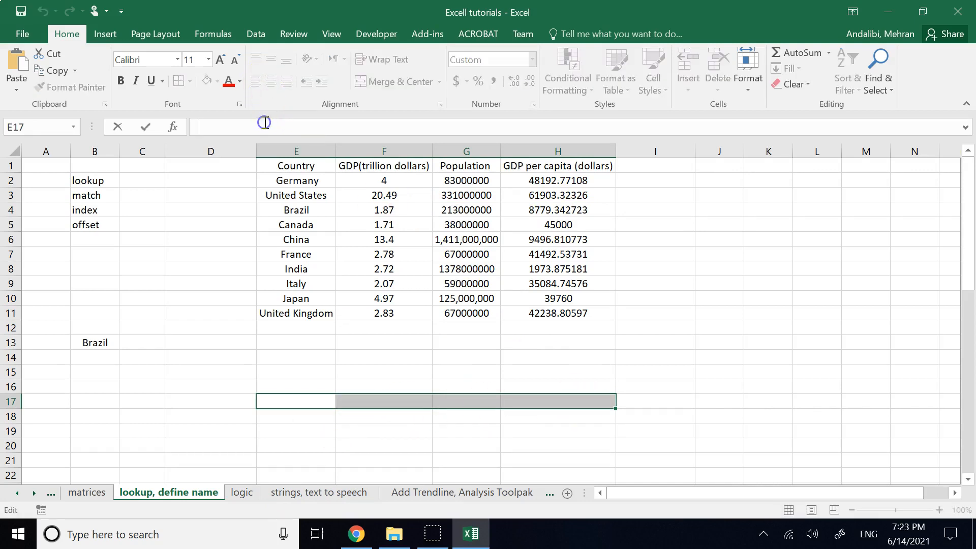
type("=")
key("ctrl+v")
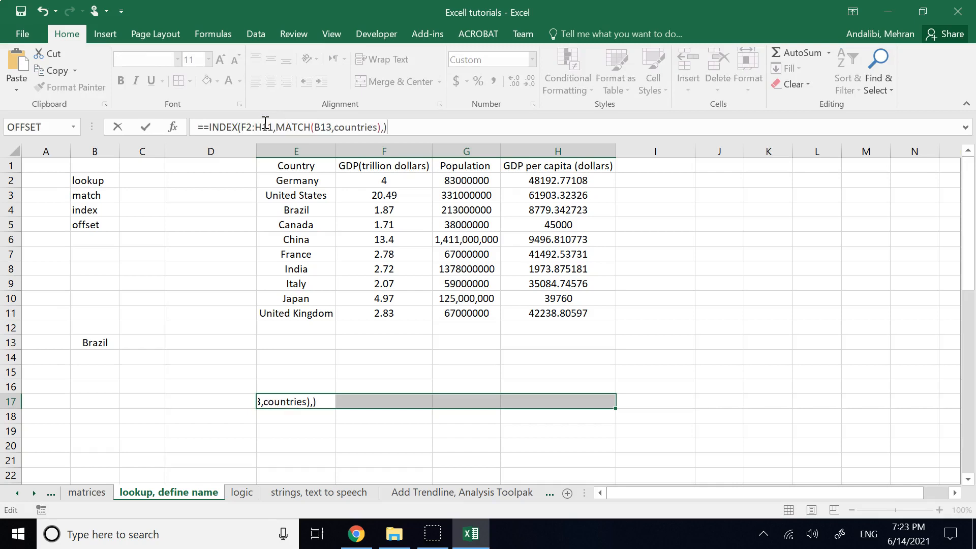
left_click(204, 127)
key("BackSpace")
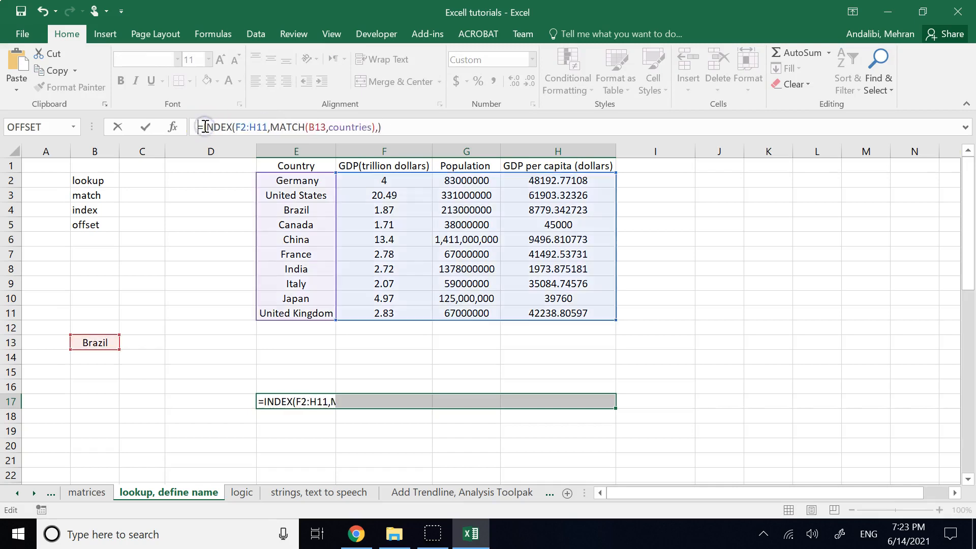
left_click(414, 134)
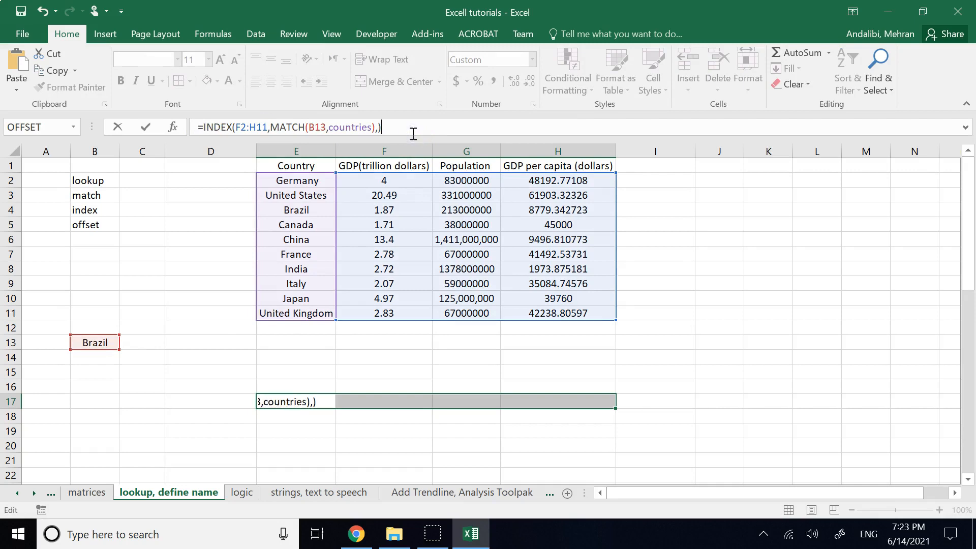
key("ctrl+shift+Return")
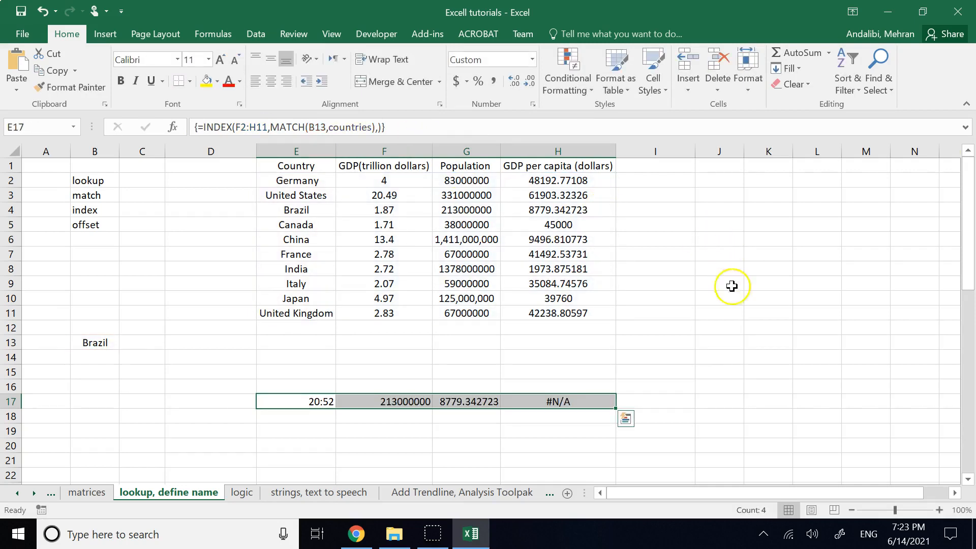
Enter 0 in cell I4 beside Brazil's row and inspect the array formula in H17
left_click(721, 341)
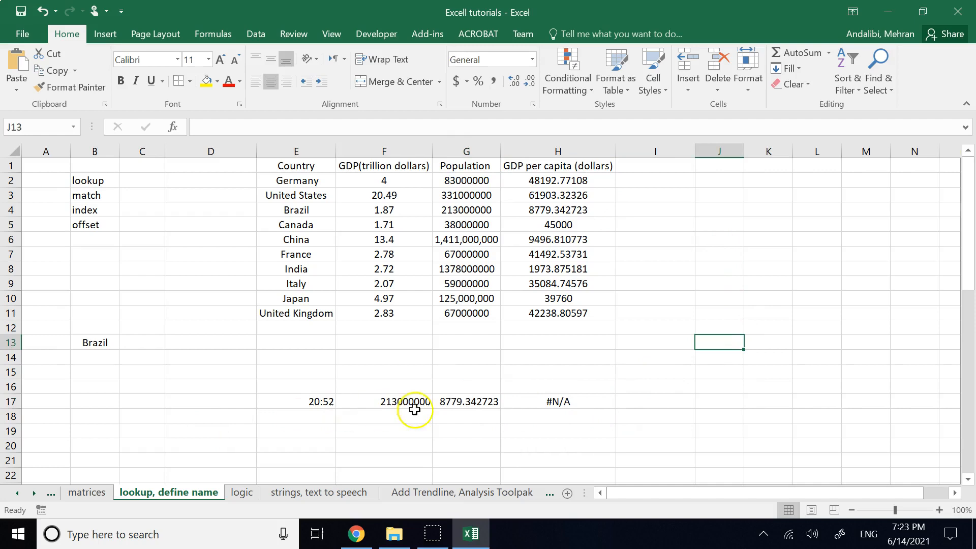
left_click(532, 397)
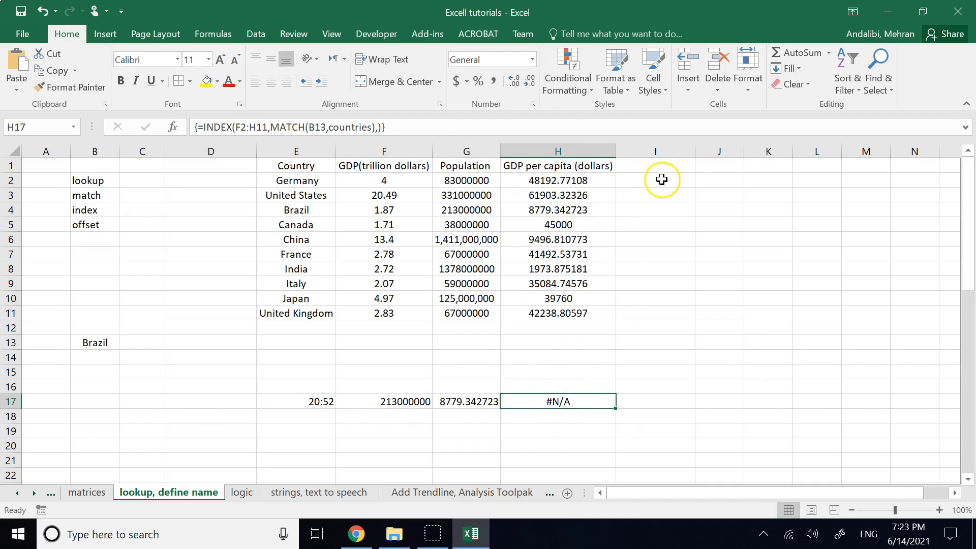
left_click(654, 210)
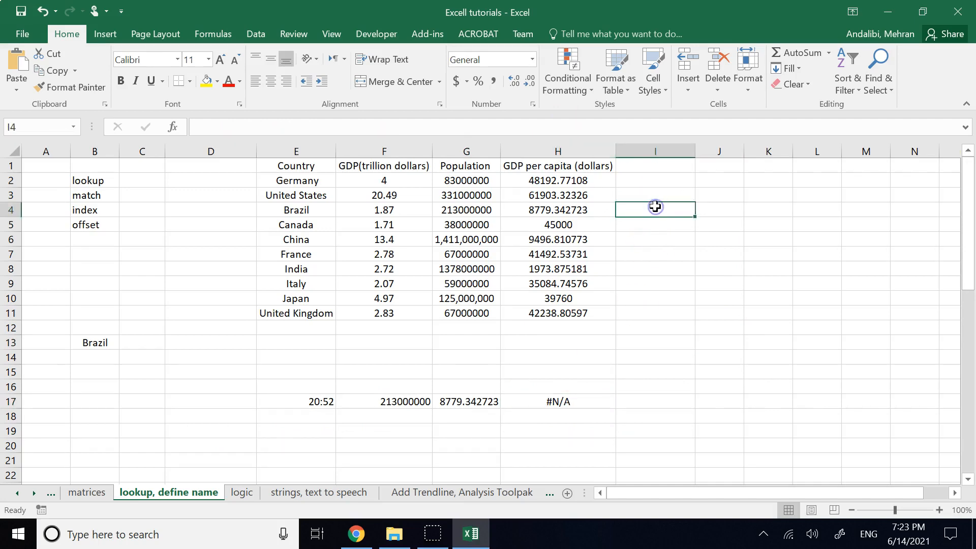
type("0")
key("Return")
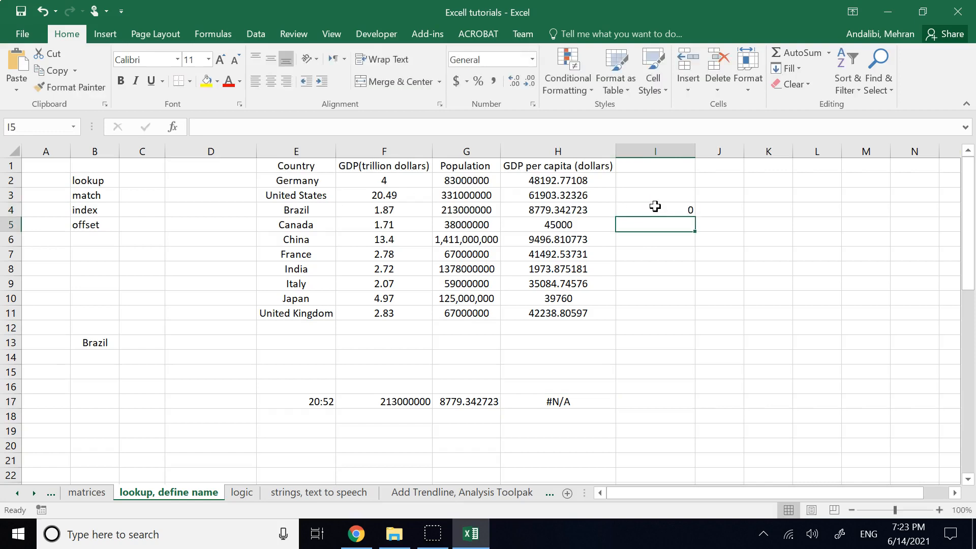
left_click(581, 401)
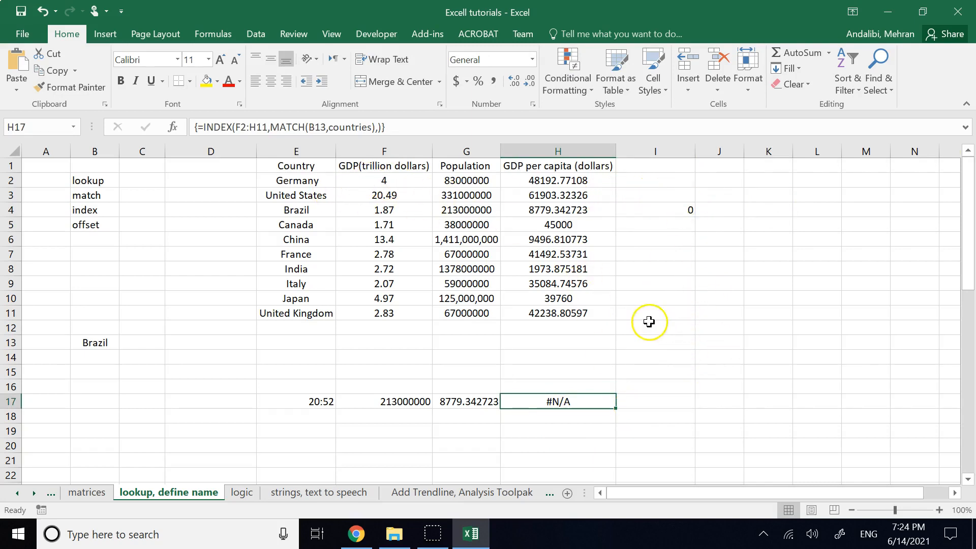
double_click(569, 404)
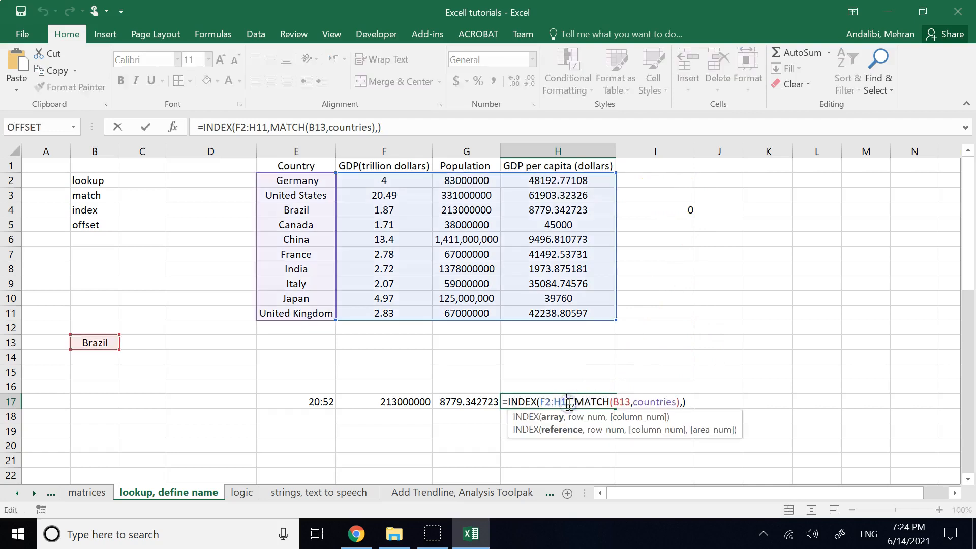
left_click(732, 334)
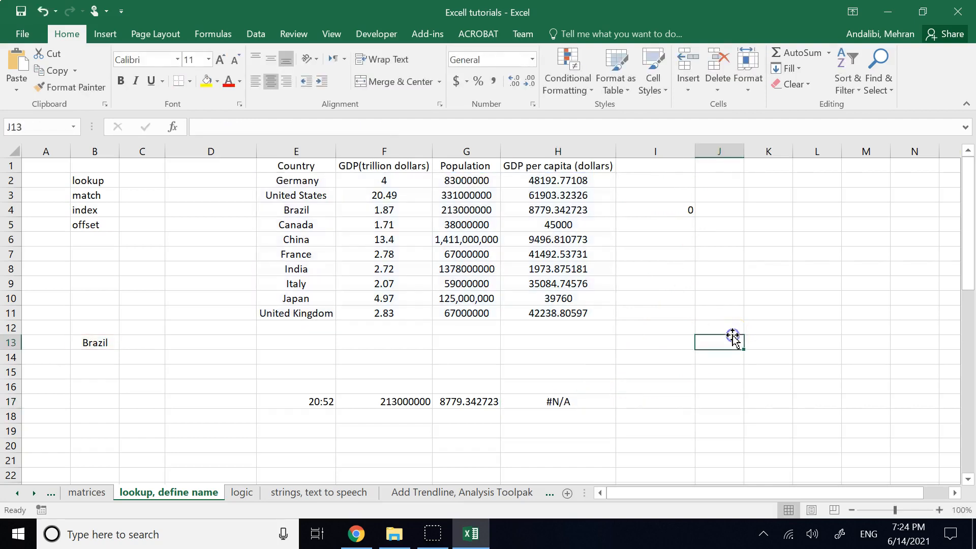
Clear the test value from cell I4 and check cell H17 again
left_click(679, 211)
key("Delete")
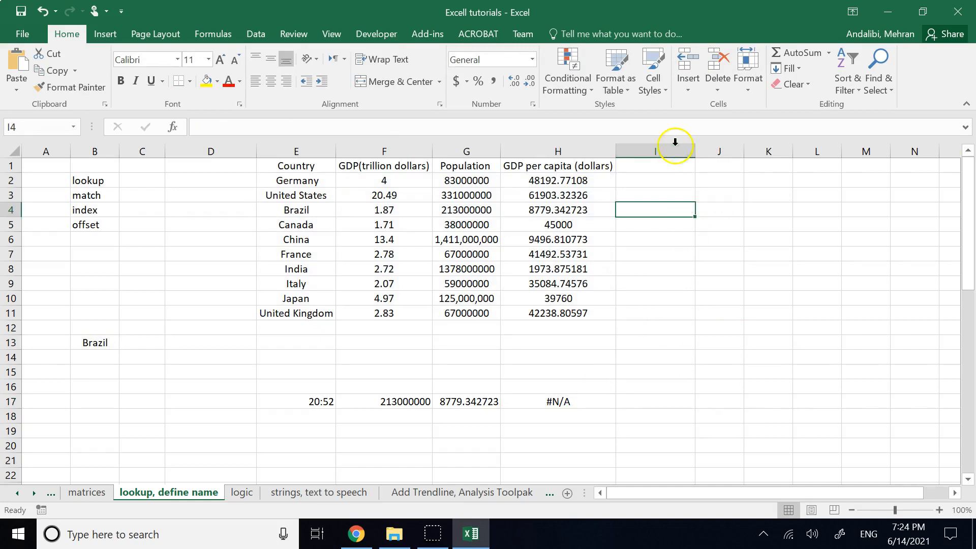
left_click(706, 414)
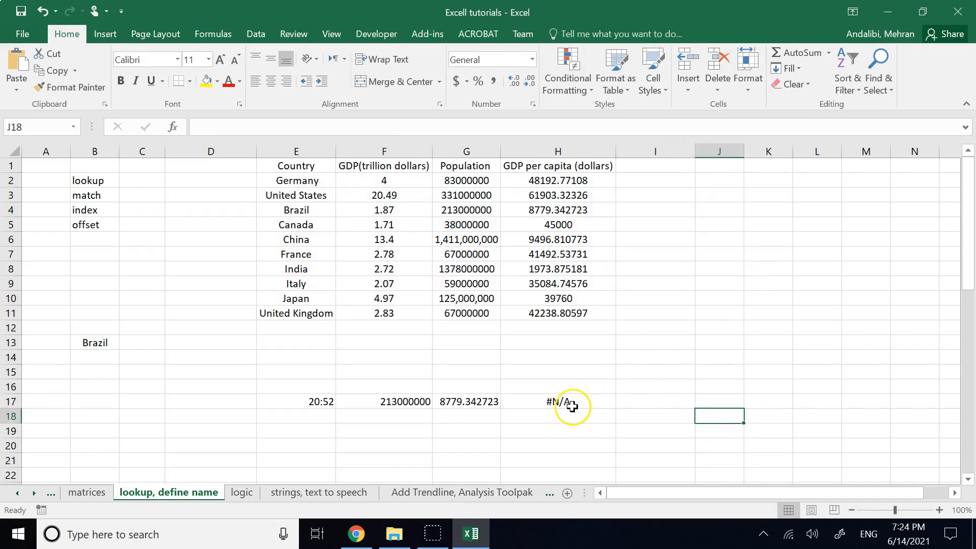
left_click(573, 403)
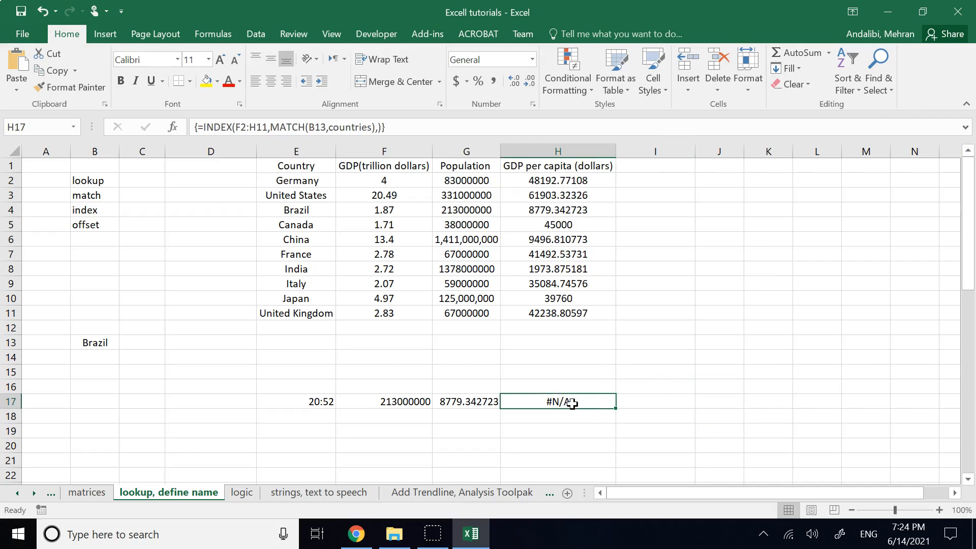
left_click(641, 351)
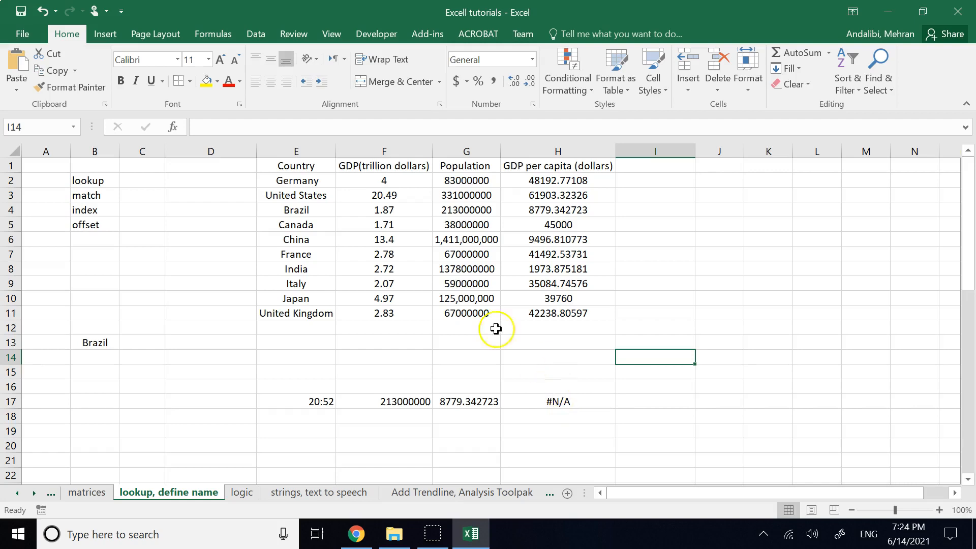
Copy the formula text from cell E17 and clear the array formula in E17:H17
left_click(319, 402)
left_click_drag(411, 129, 197, 127)
key("ctrl+c")
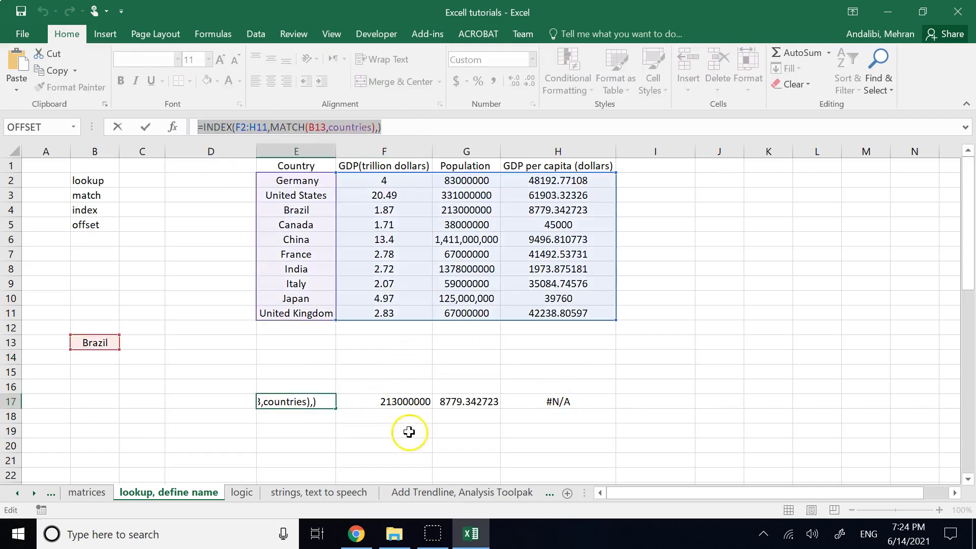
left_click(407, 429)
key("Escape")
left_click_drag(596, 438, 403, 385)
key("Delete")
Enter =INDEX(F2:H11,MATCH(B13,countries),) as an array formula across only two cells, E16:F16, and compare it with Brazil's row
left_click(425, 356)
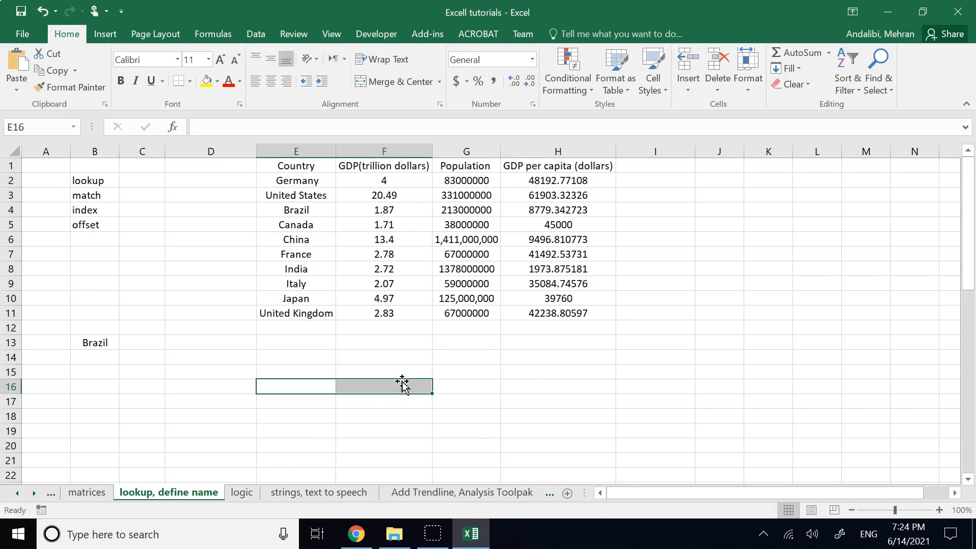
left_click(316, 131)
key("ctrl+v")
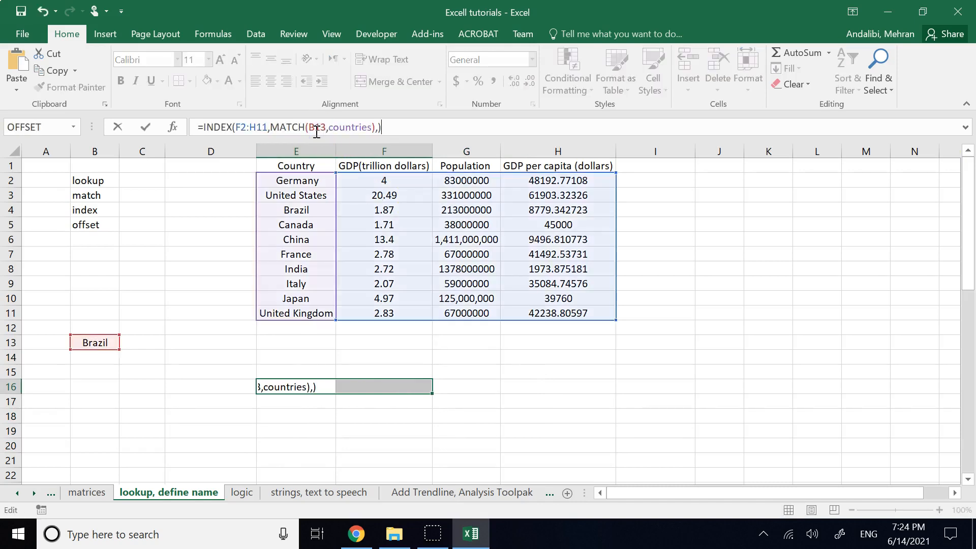
key("ctrl+shift+Return")
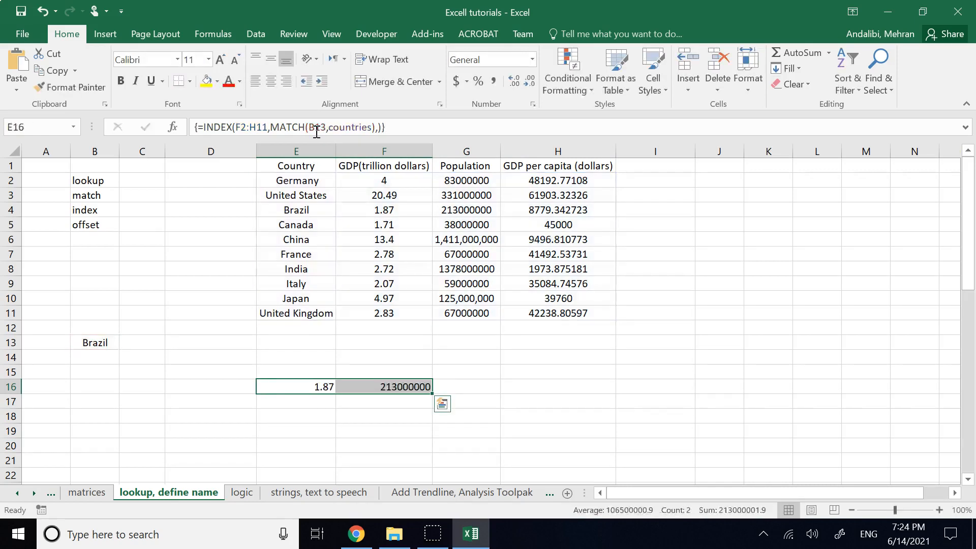
left_click(605, 316)
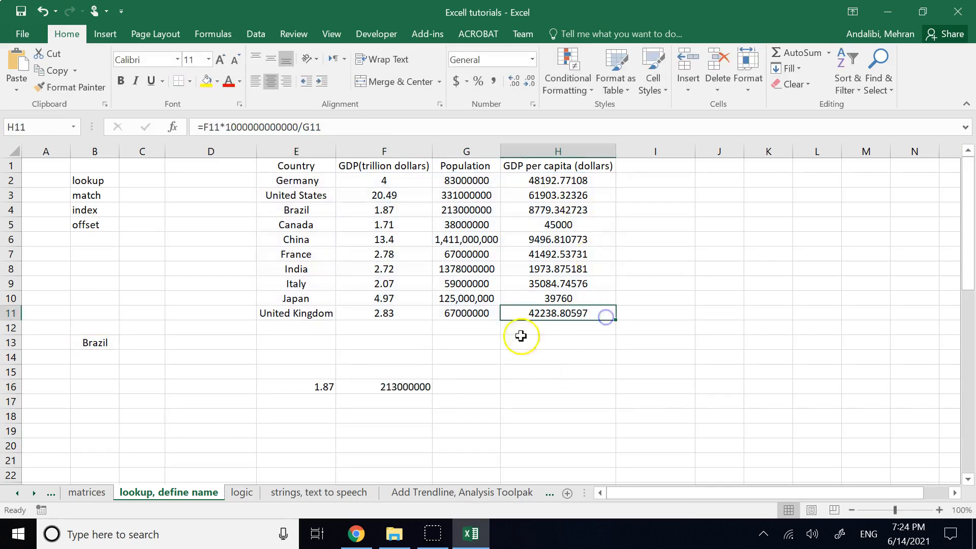
left_click(540, 213)
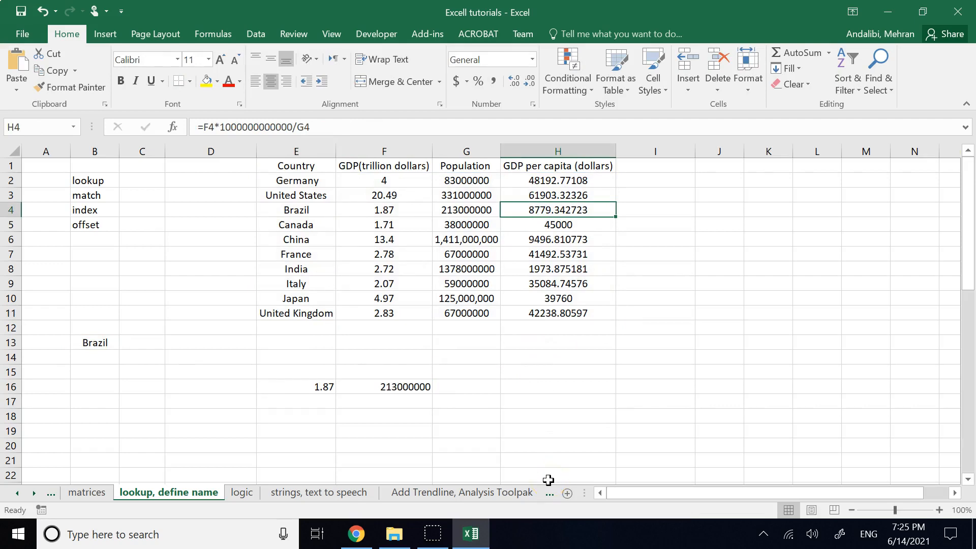
left_click(478, 391)
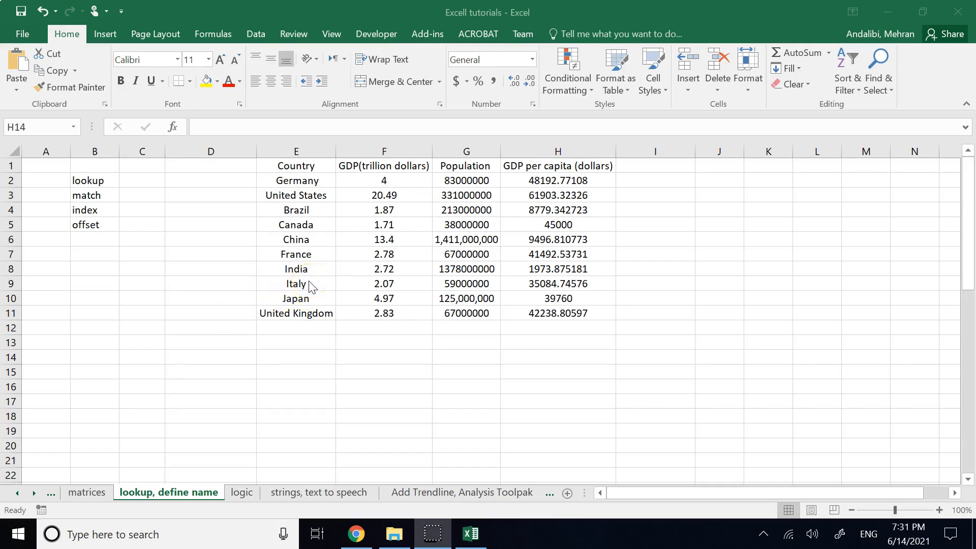
Examine the Italy, Japan and United Kingdom rows in E9:H11 as the block for OFFSET to return
left_click(293, 279)
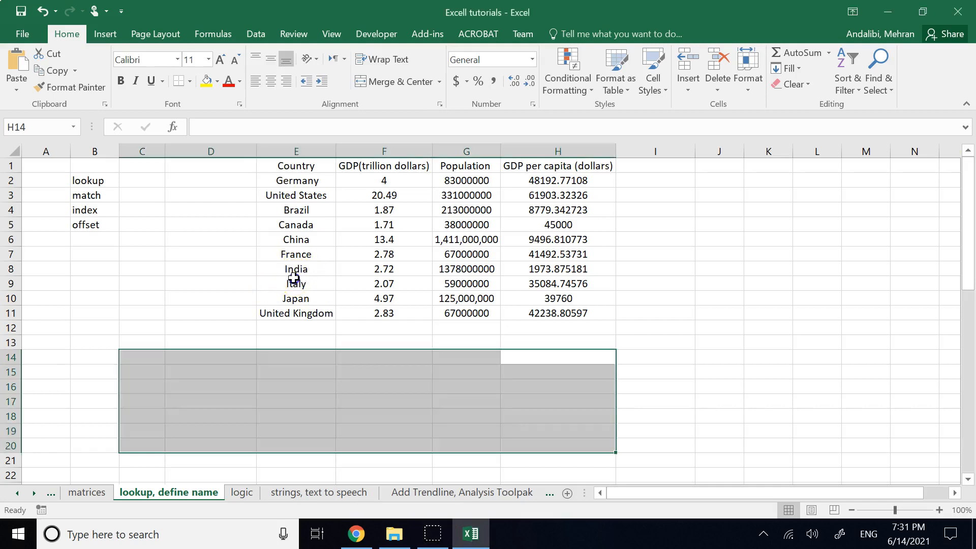
left_click(363, 330)
left_click(304, 283)
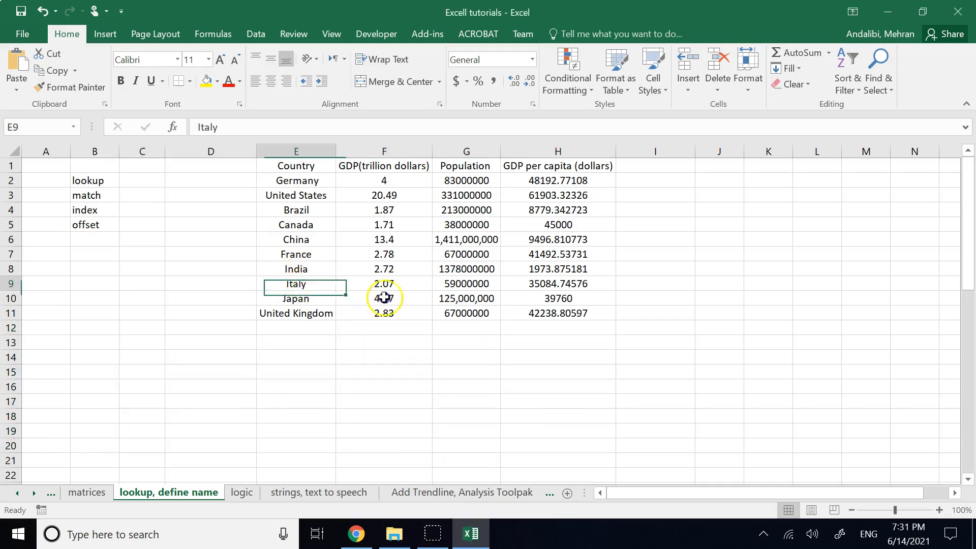
left_click_drag(383, 297, 556, 315)
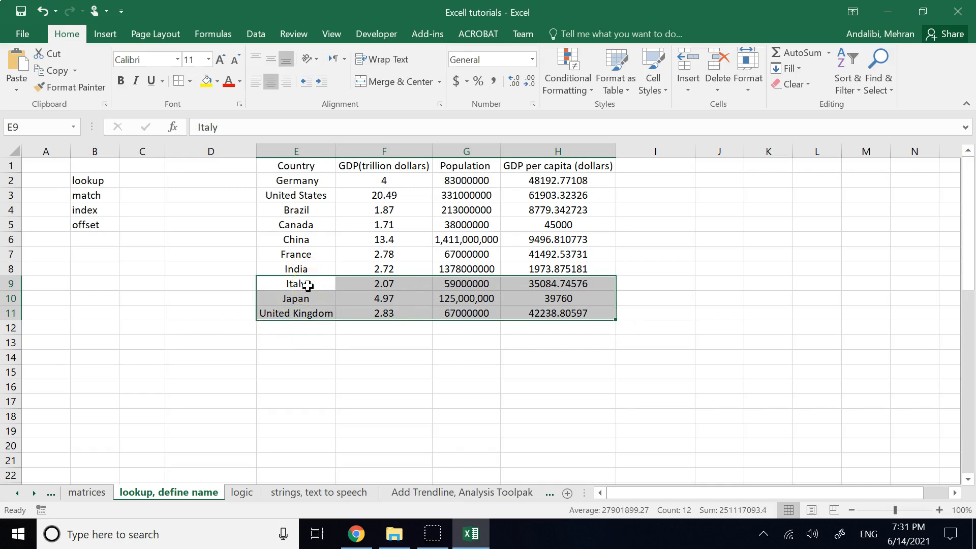
left_click(280, 388)
left_click_drag(283, 390, 520, 416)
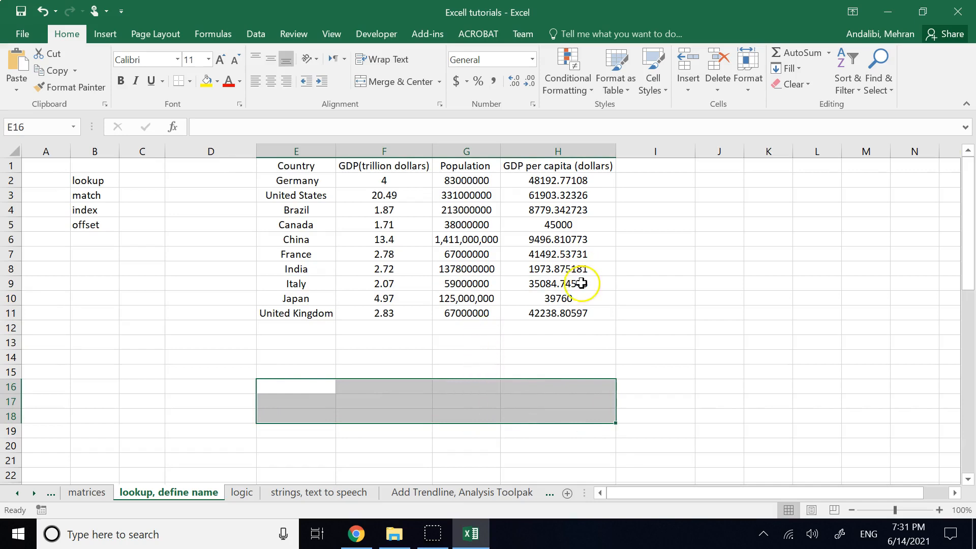
left_click(233, 144)
left_click(231, 130)
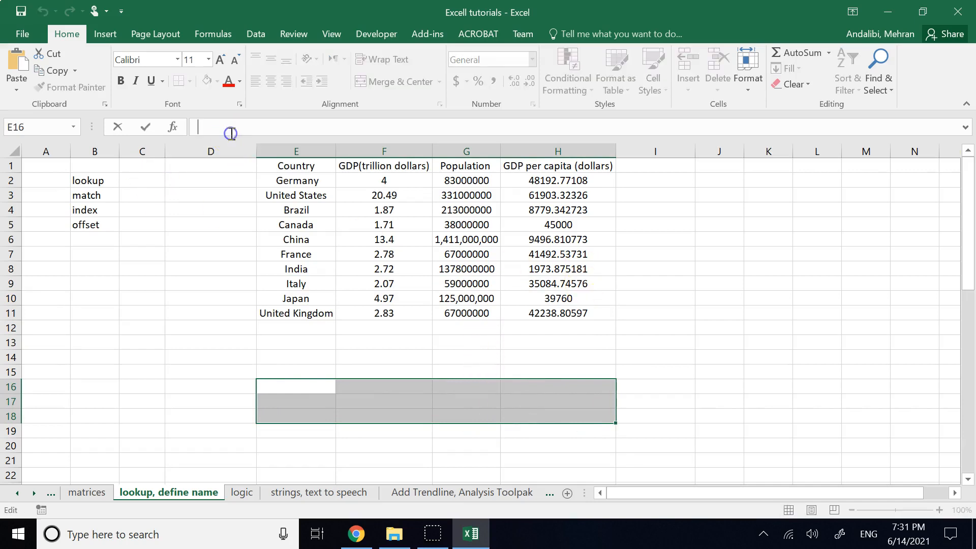
type("=")
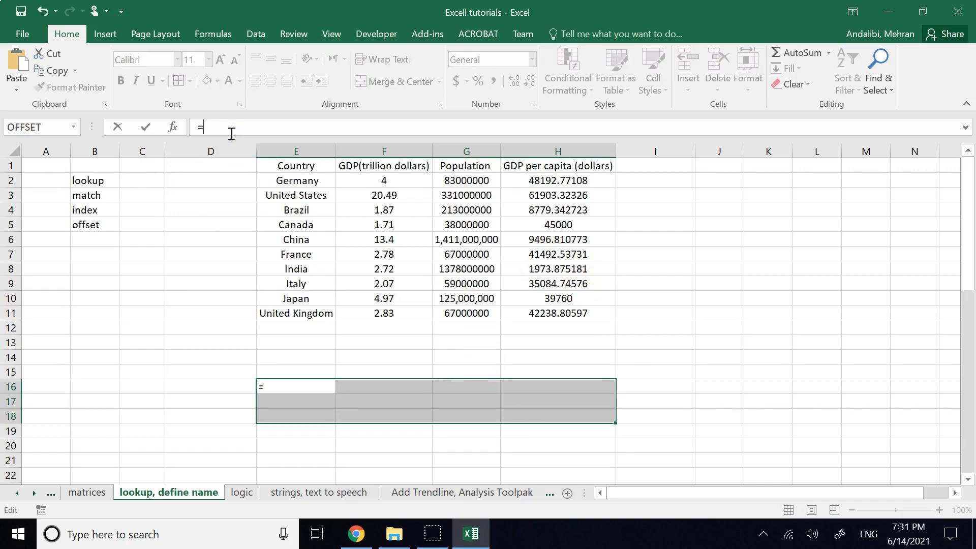
type("off")
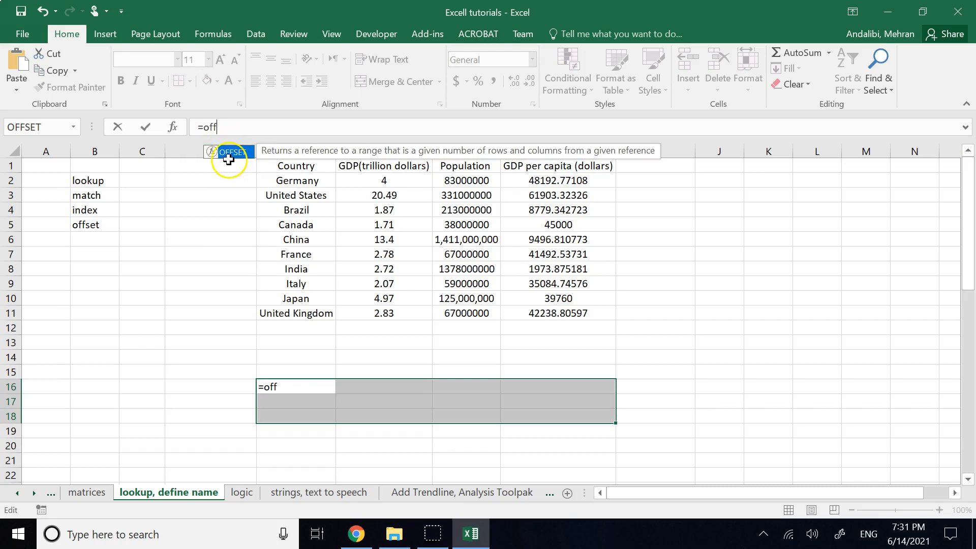
left_click(230, 160)
left_click(229, 127)
left_click(297, 389)
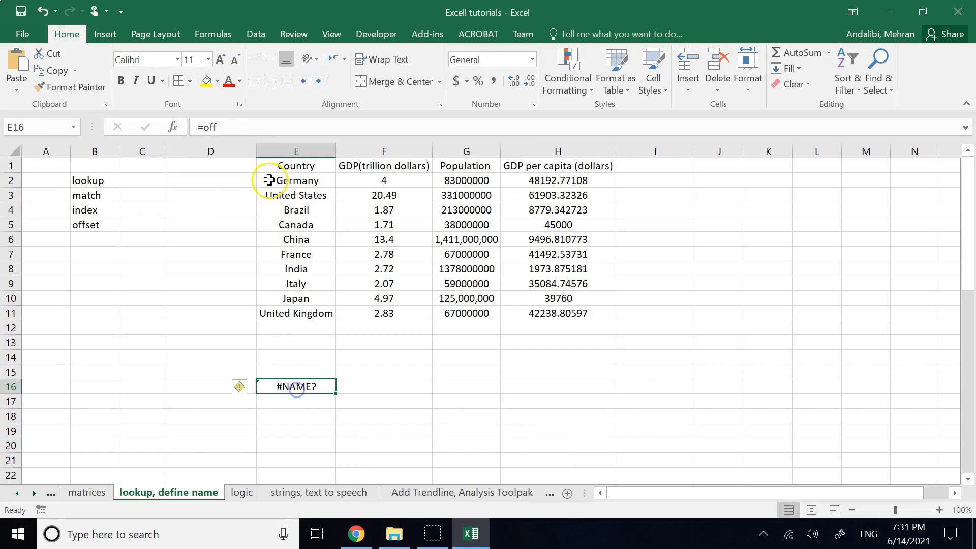
double_click(240, 127)
left_click(241, 130)
key("BackSpace")
key("BackSpace")
key("BackSpace")
key("BackSpace")
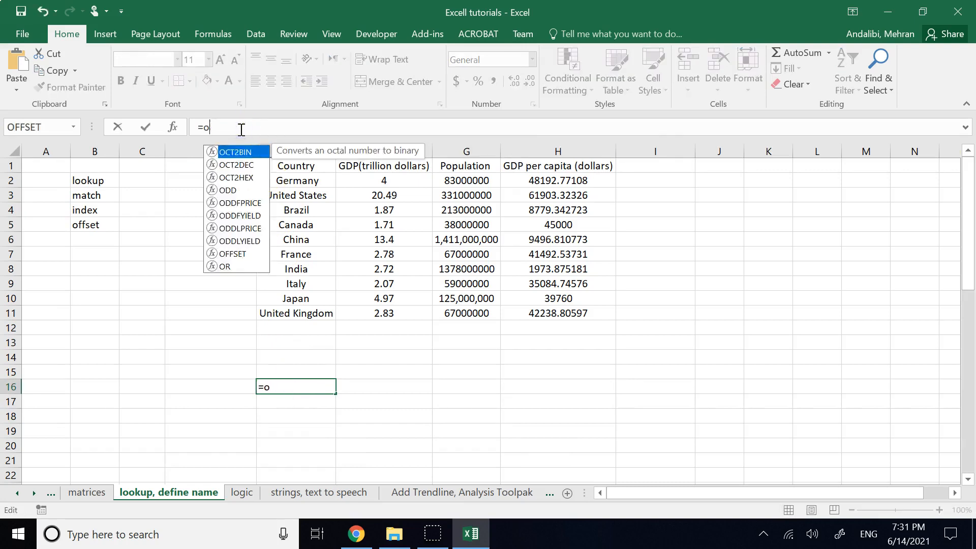
Enter =OFFSET(E8,1,0,3,4) as an array formula across the three-row, four-column range E16:H18
left_click_drag(290, 386, 511, 417)
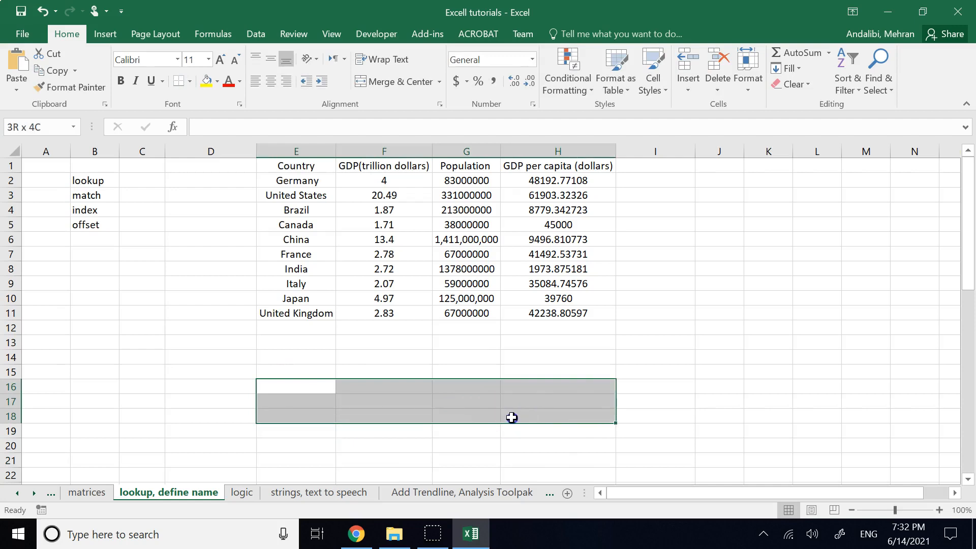
left_click(234, 132)
type("=off")
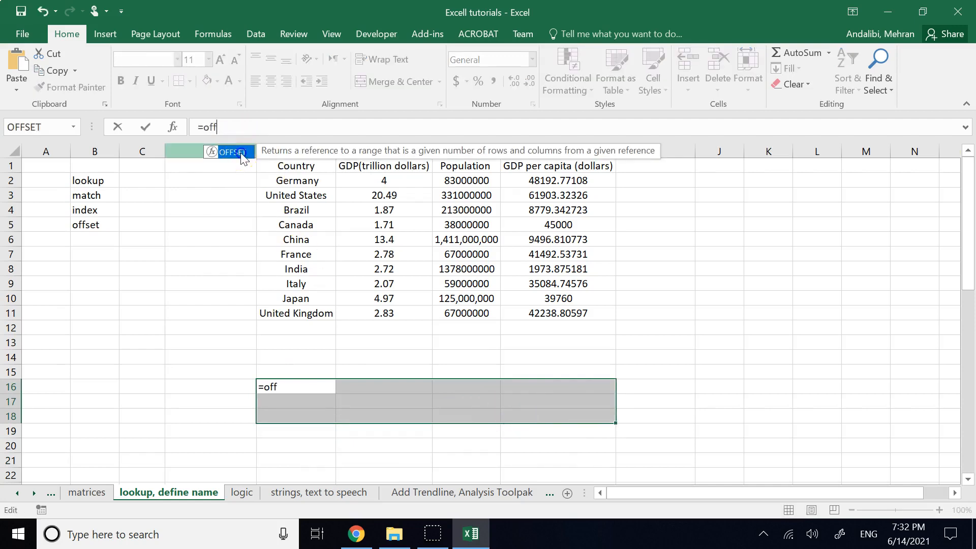
double_click(241, 155)
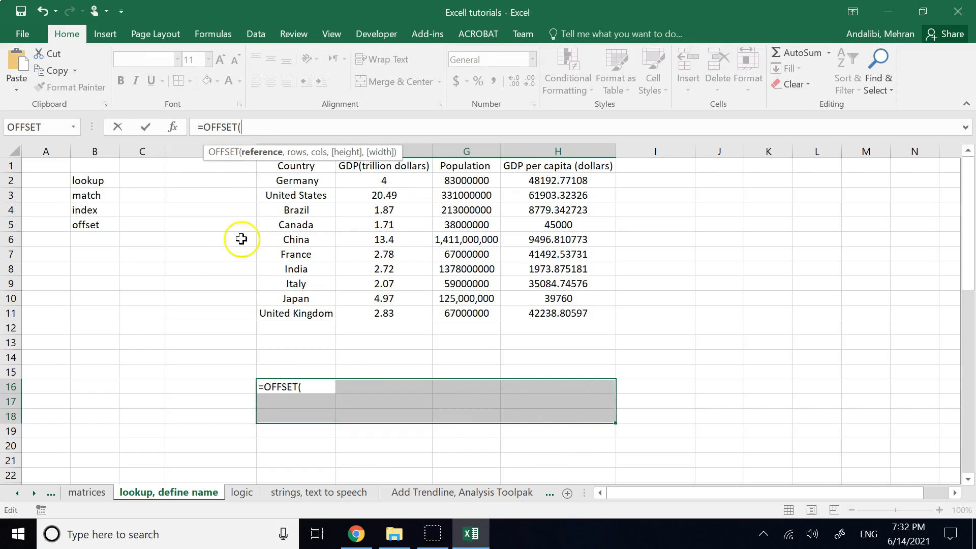
left_click(273, 273)
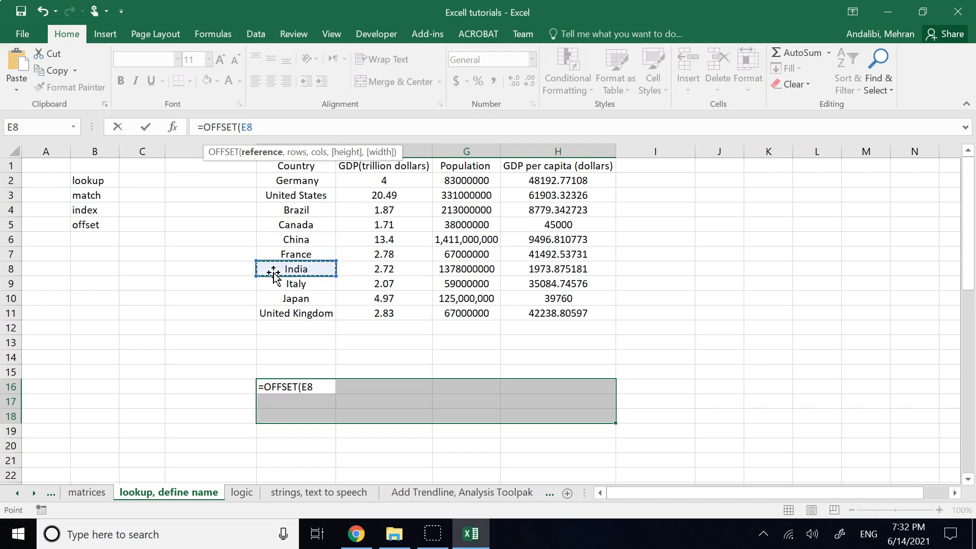
left_click(302, 130)
type(",1,0")
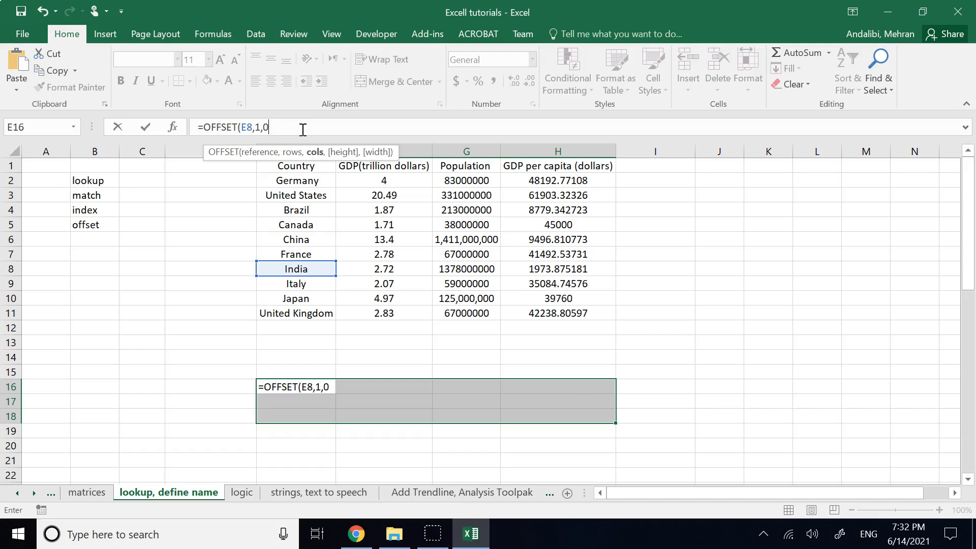
type(",3")
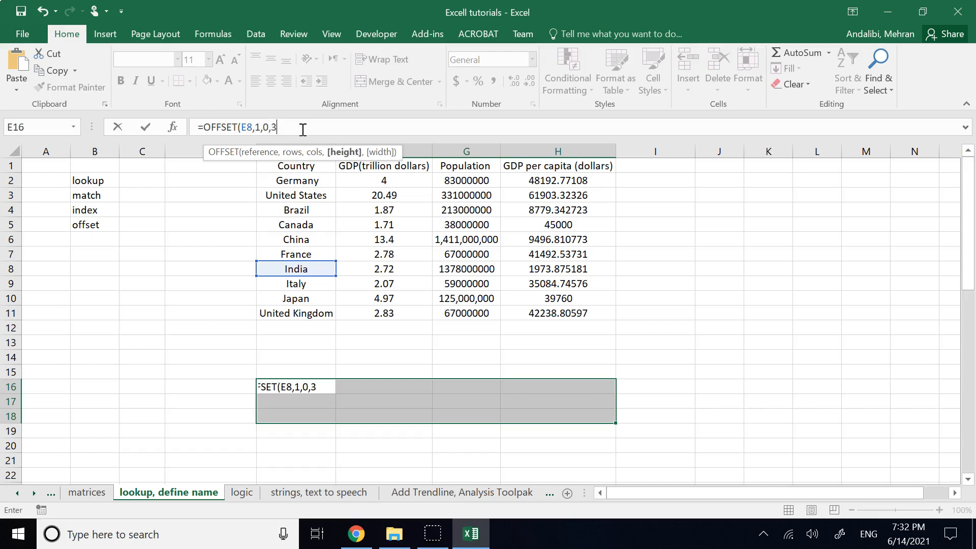
type(",4")
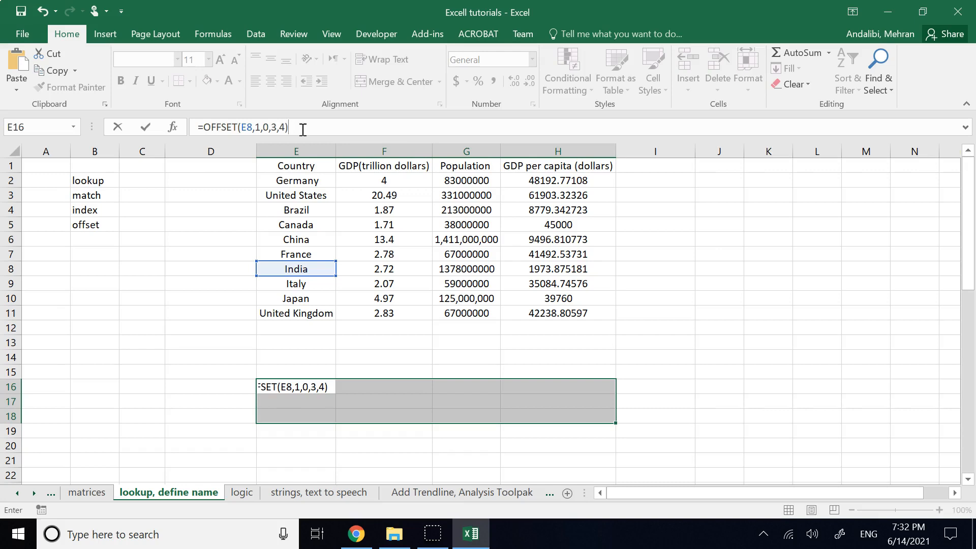
key("ctrl+shift+Return")
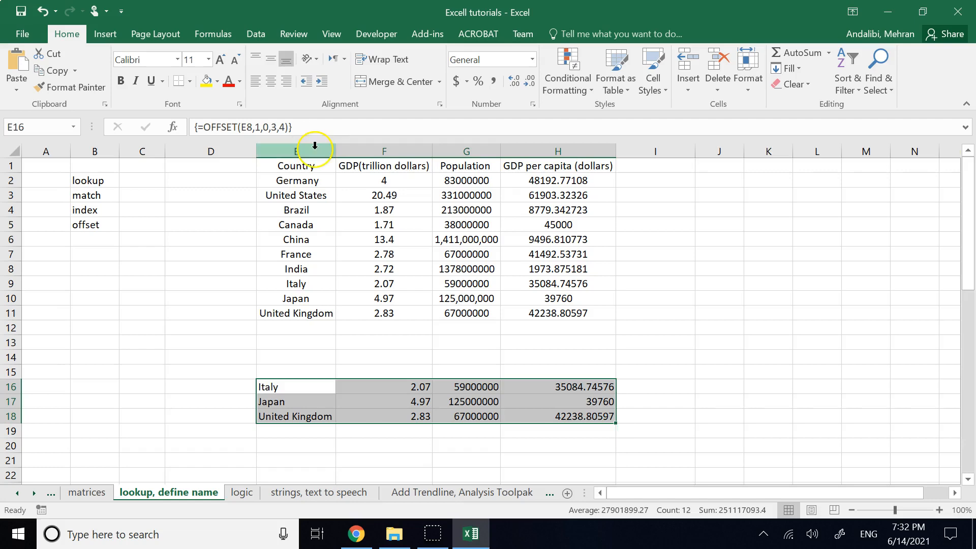
Clear the OFFSET array formula from E16:H18
left_click(663, 374)
left_click_drag(317, 389, 553, 416)
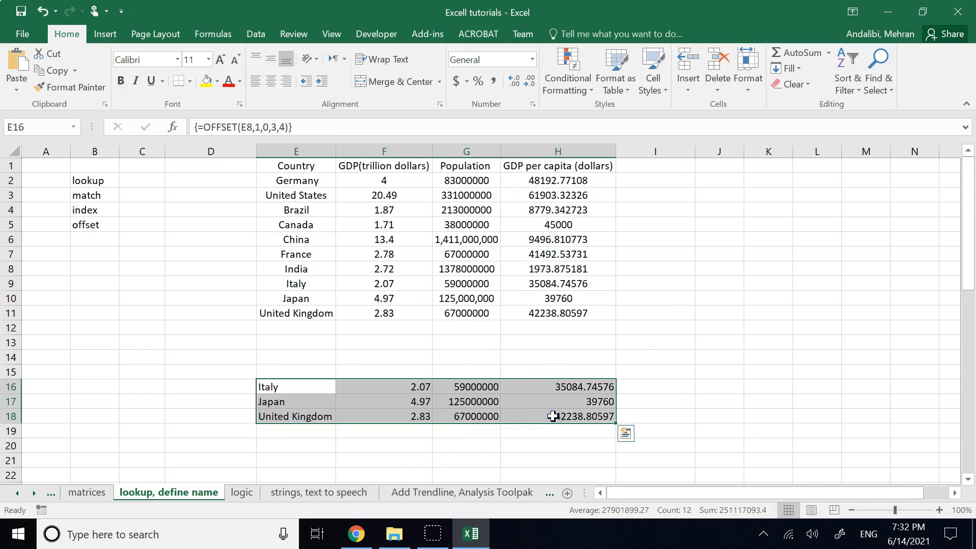
key("Delete")
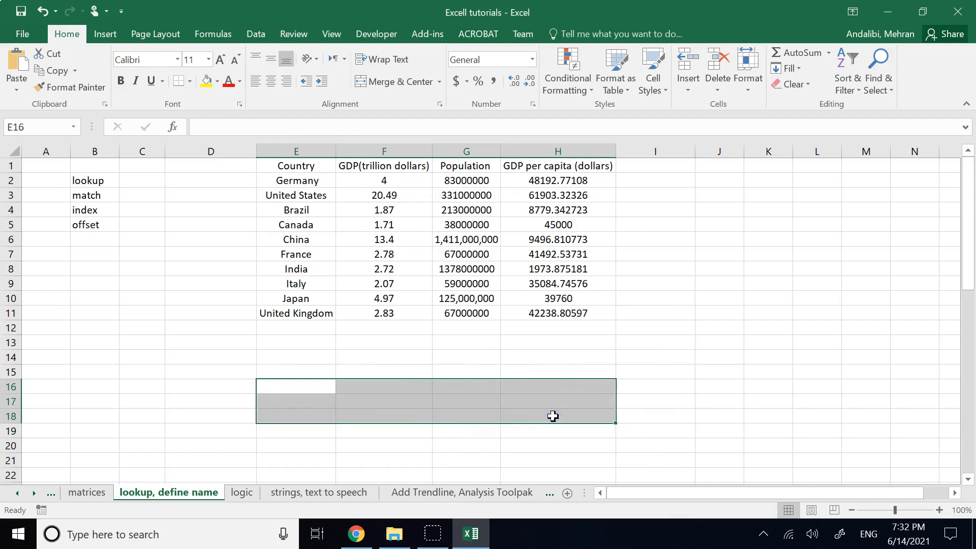
left_click(292, 382)
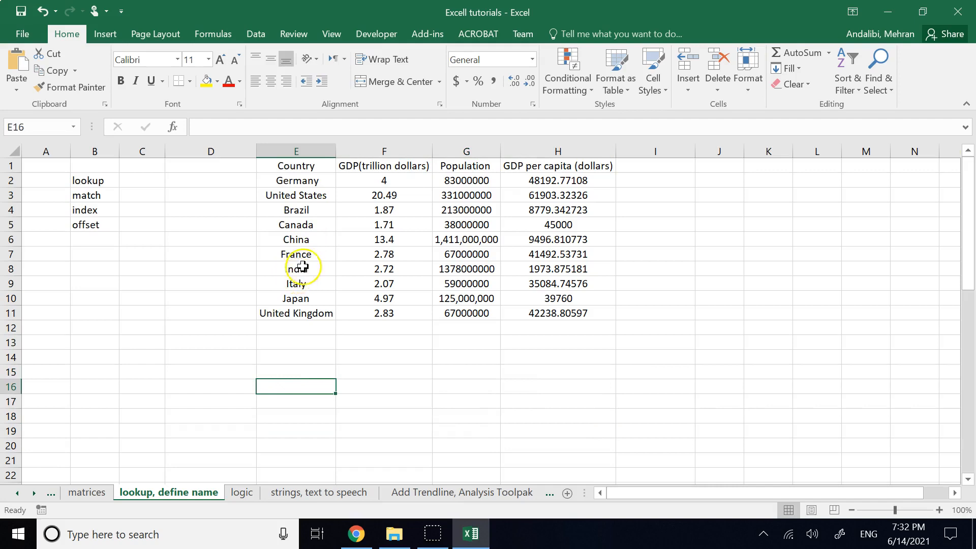
Examine the China and France names and GDP values in E6:F7 and select the same-sized output range E17:F18
left_click_drag(299, 240, 546, 250)
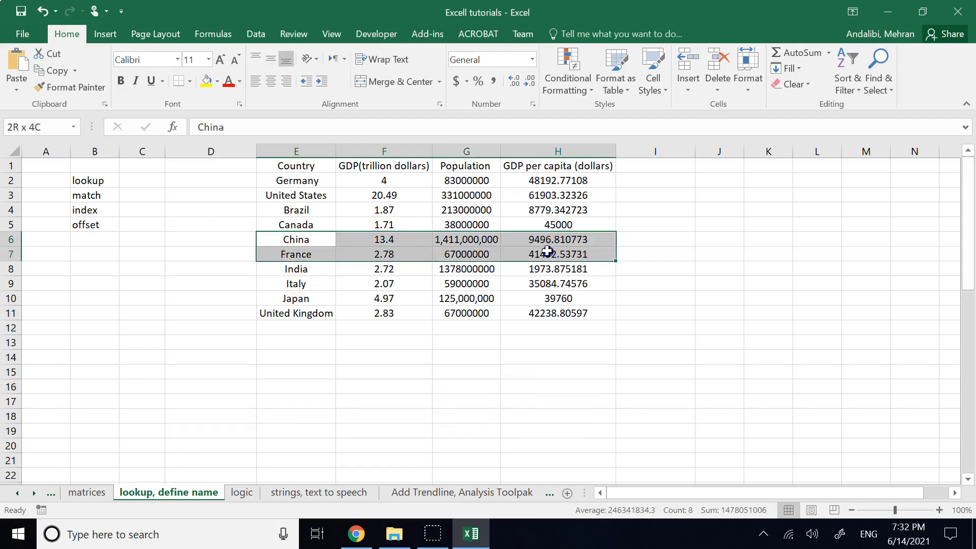
left_click(357, 429)
left_click_drag(318, 243, 374, 253)
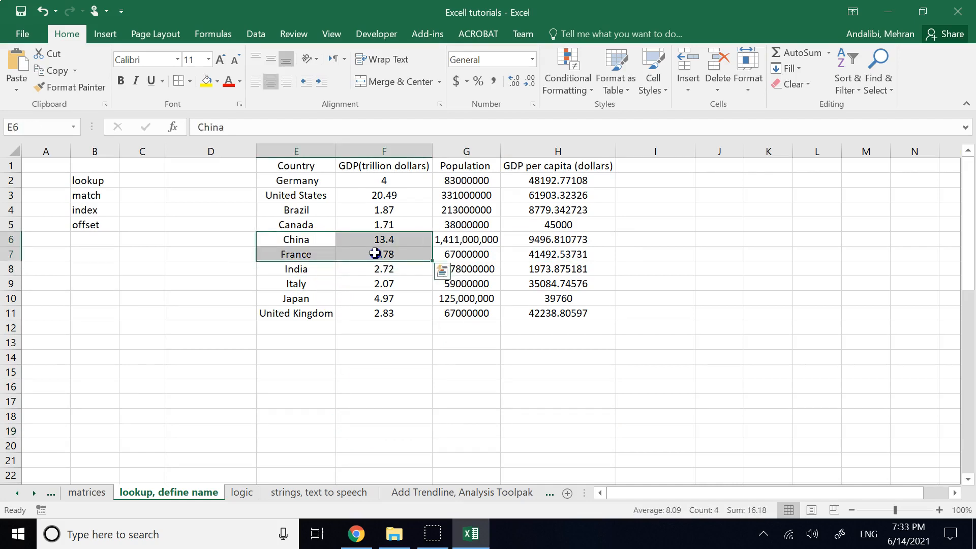
left_click_drag(307, 408, 369, 418)
left_click(357, 120)
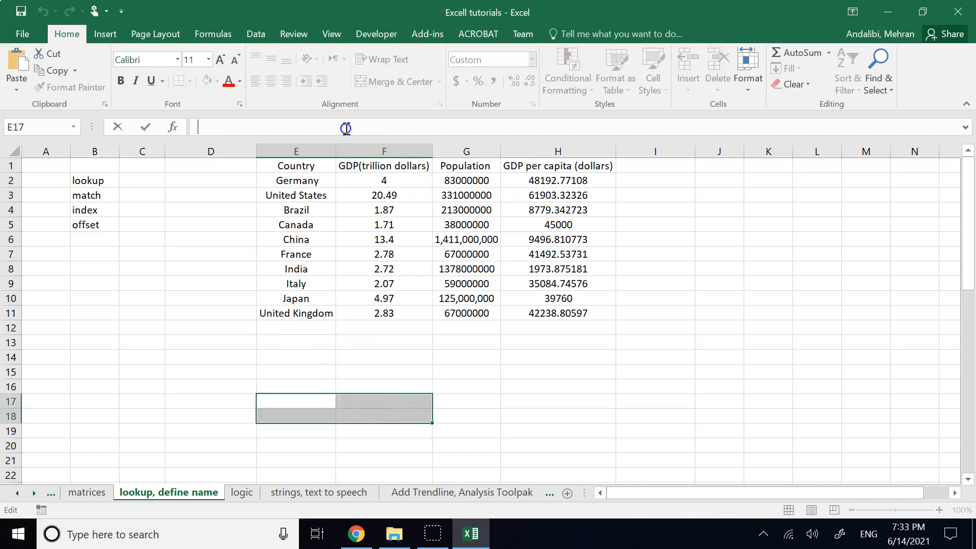
type("=")
type("ff")
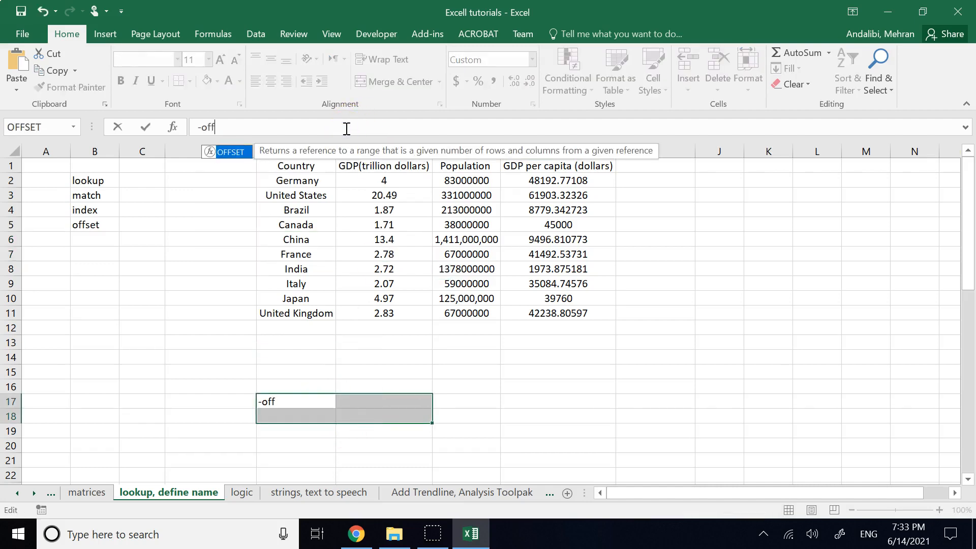
key("BackSpace")
key("BackSpace")
key("BackSpace")
key("BackSpace")
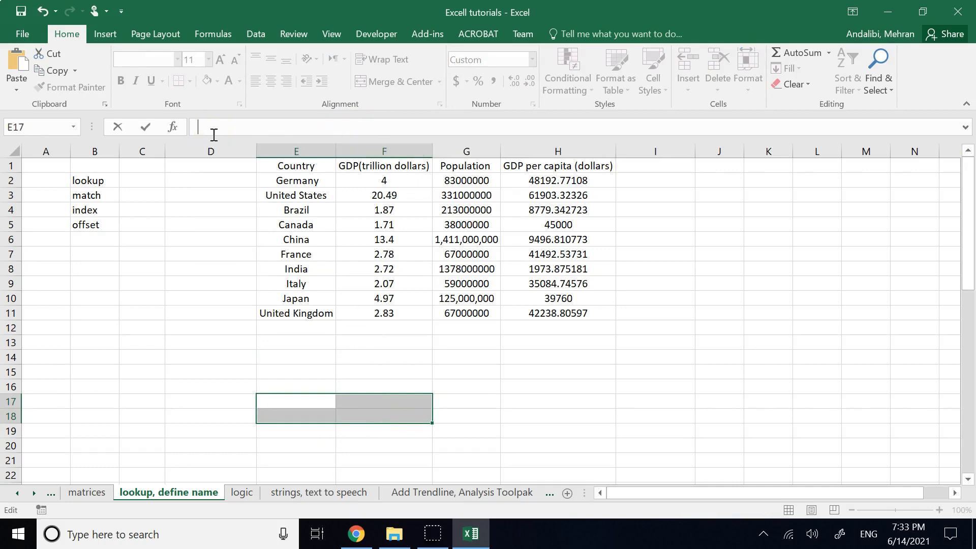
Enter =OFFSET(E8,-2,0,2,2) as an array formula across E17:F18, using India's cell as the reference
type("=off")
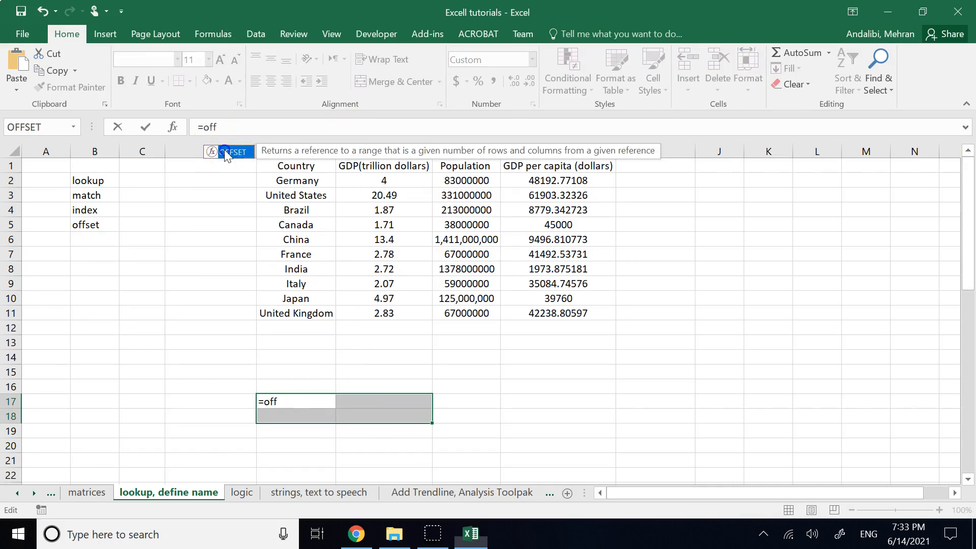
double_click(224, 153)
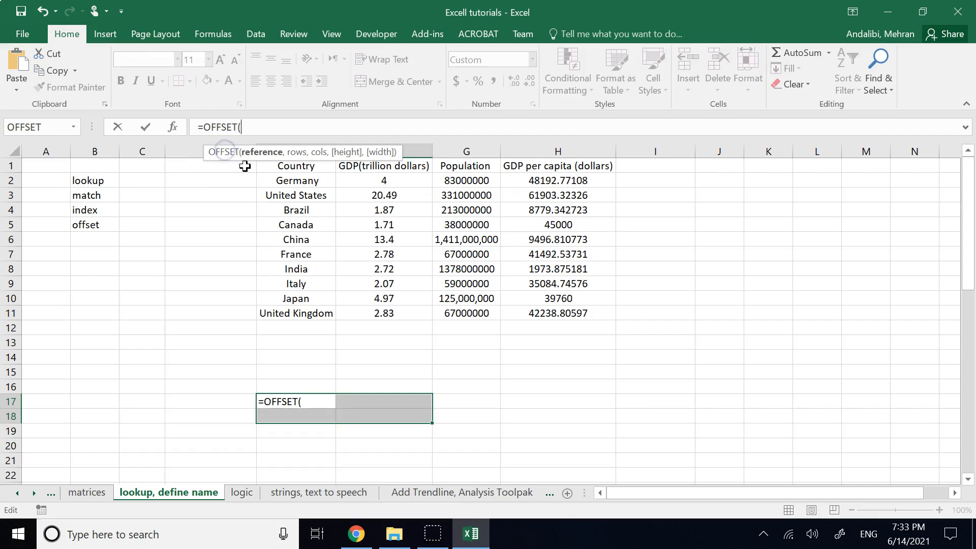
left_click(275, 270)
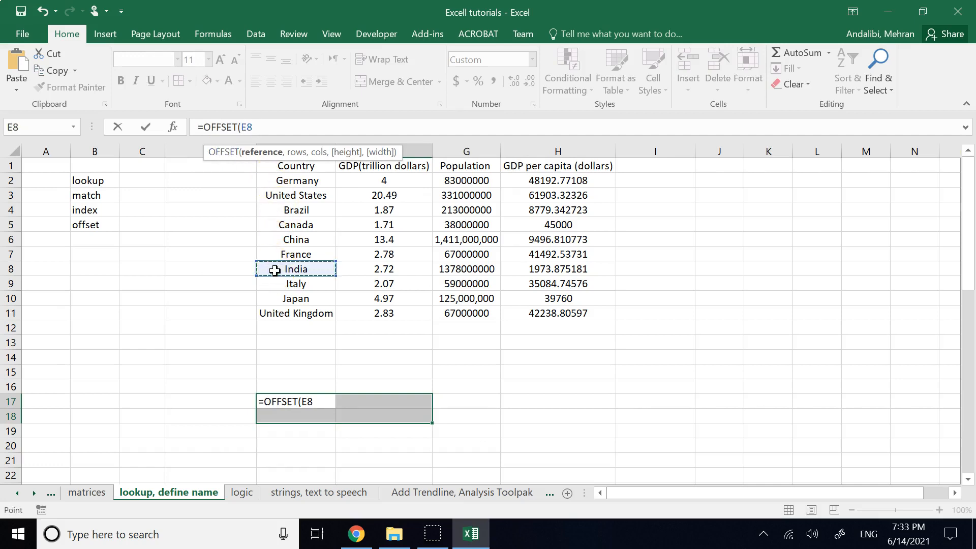
type(",")
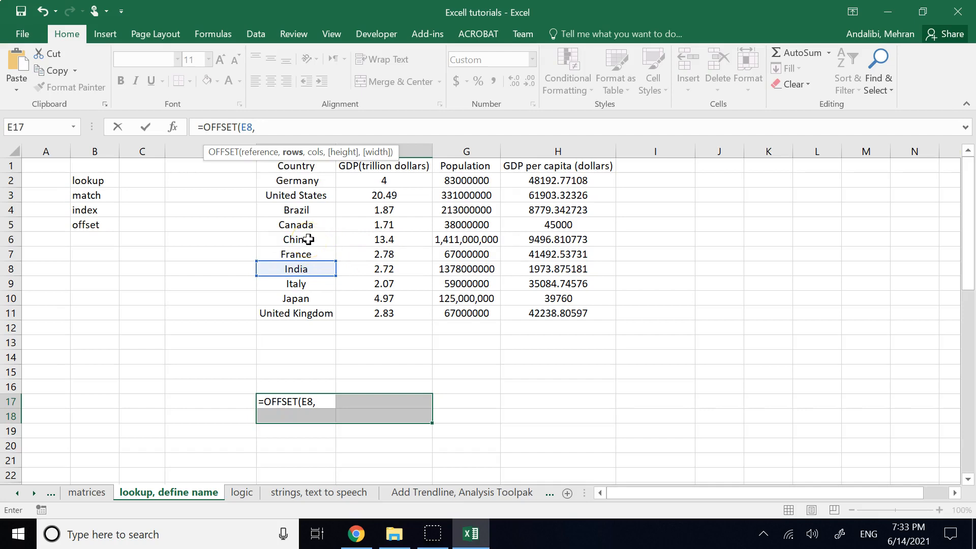
type("-2,0")
type(",2,2")
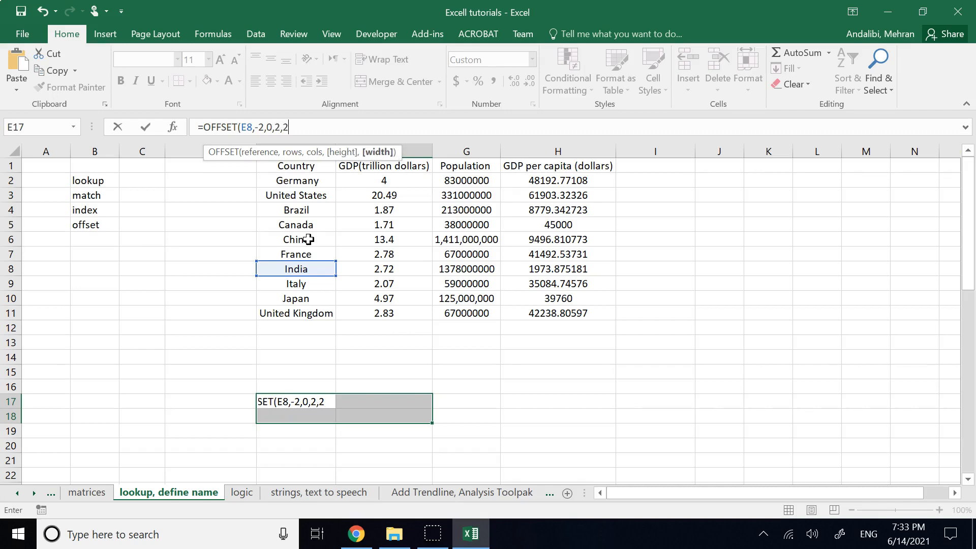
type(")")
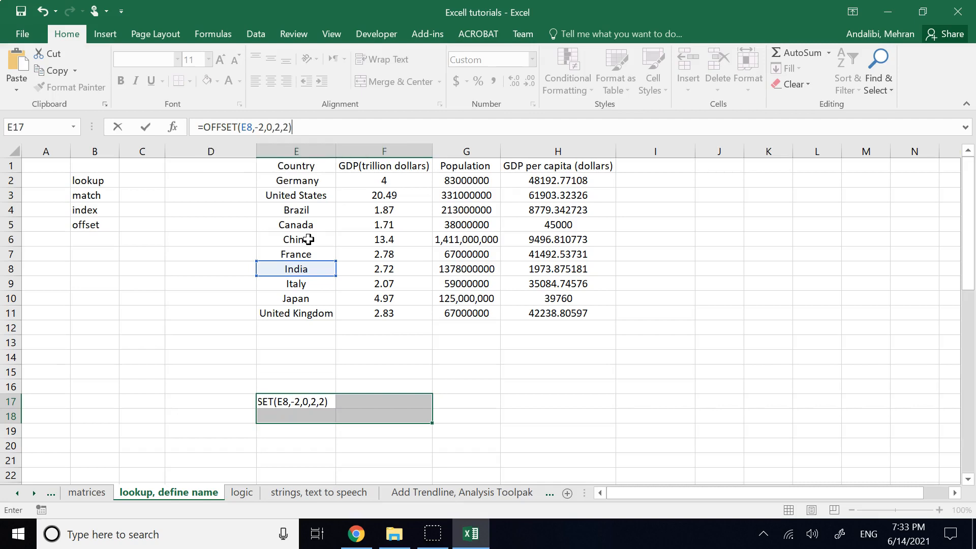
key("ctrl+shift+Return")
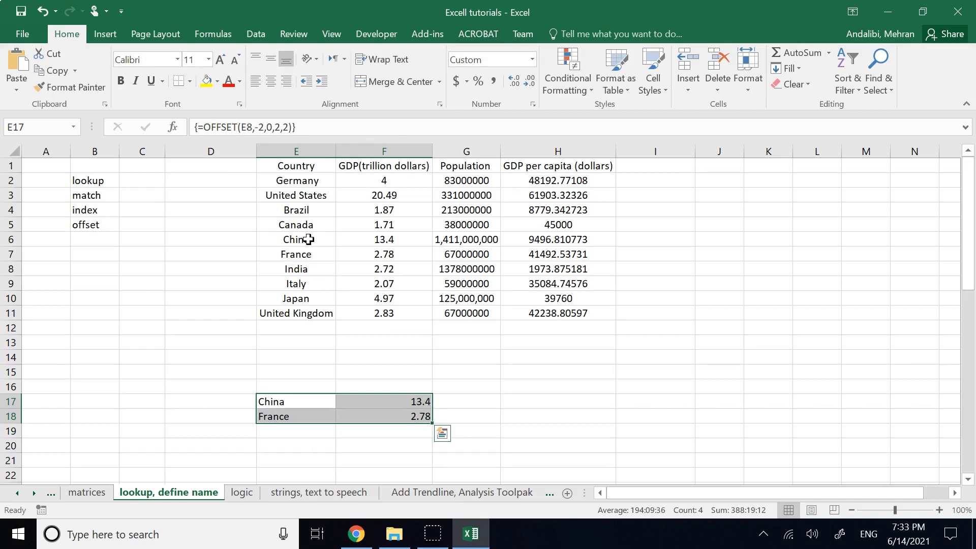
Examine the India reference cell E8 and the cells around it as possible offset positions in each direction
left_click_drag(293, 268, 294, 282)
left_click(301, 268)
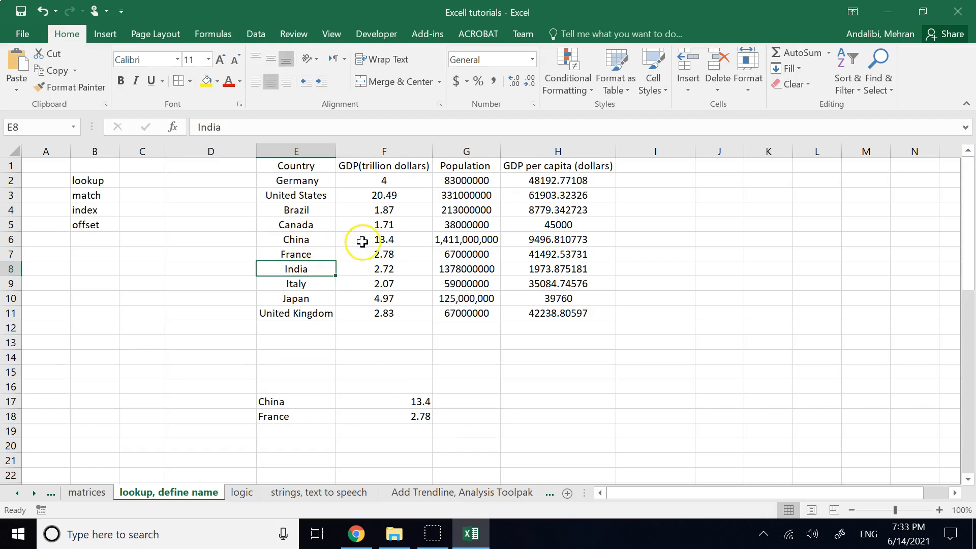
left_click(224, 245)
left_click(225, 281)
left_click(239, 307)
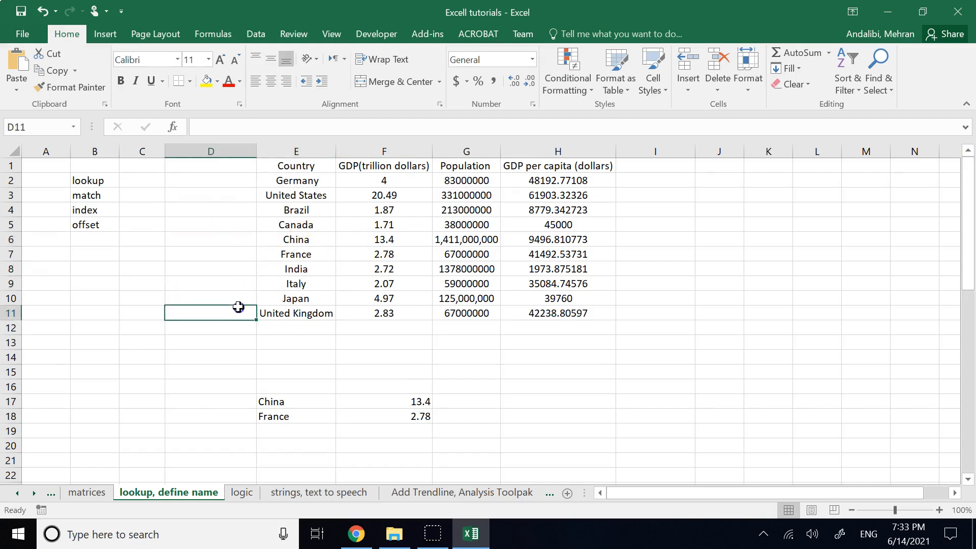
left_click(365, 308)
left_click(373, 269)
left_click(371, 226)
left_click(221, 249)
left_click(201, 249)
left_click(201, 236)
left_click_drag(201, 236, 450, 298)
left_click(559, 391)
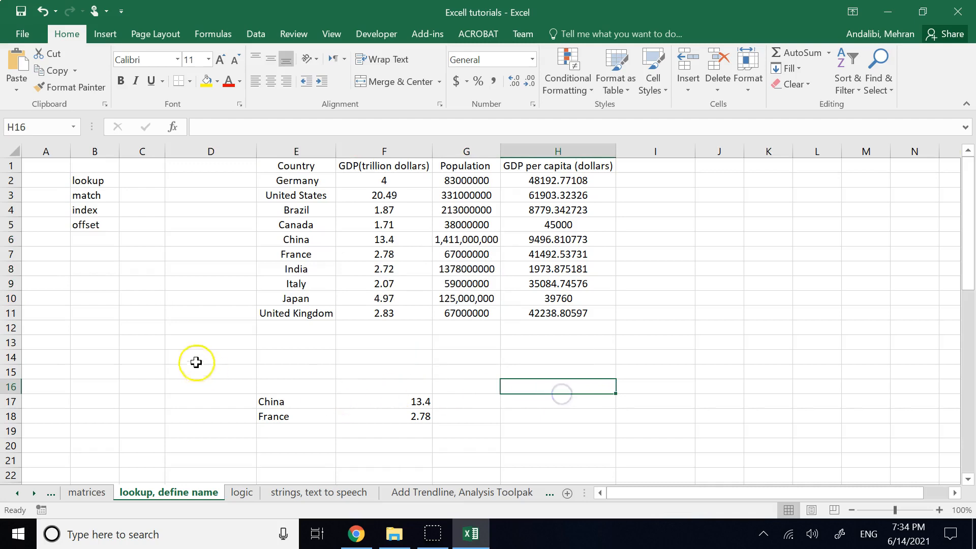
Examine the grades list in column B and the grade boundaries and letters table in D26:E31
left_click_drag(224, 382, 426, 425)
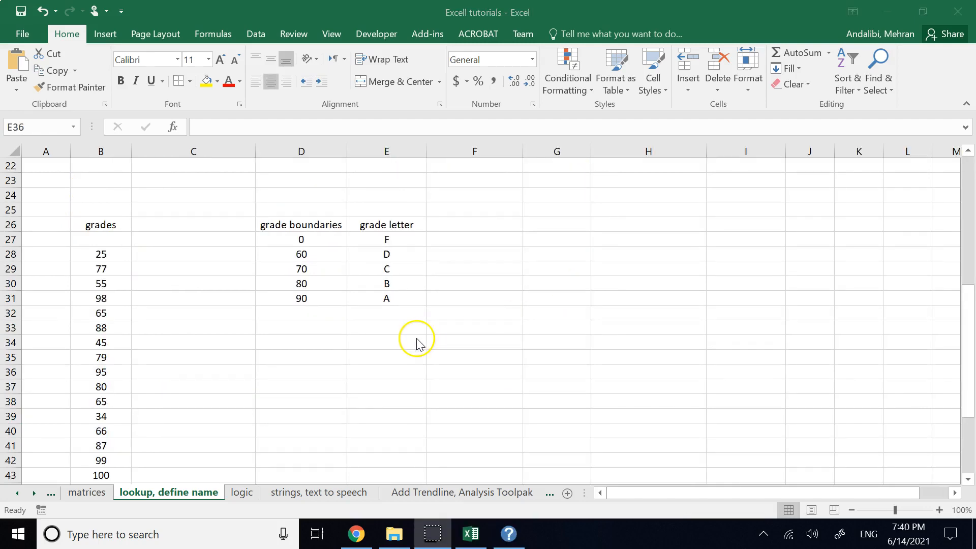
scroll(313, 374, "up", 4)
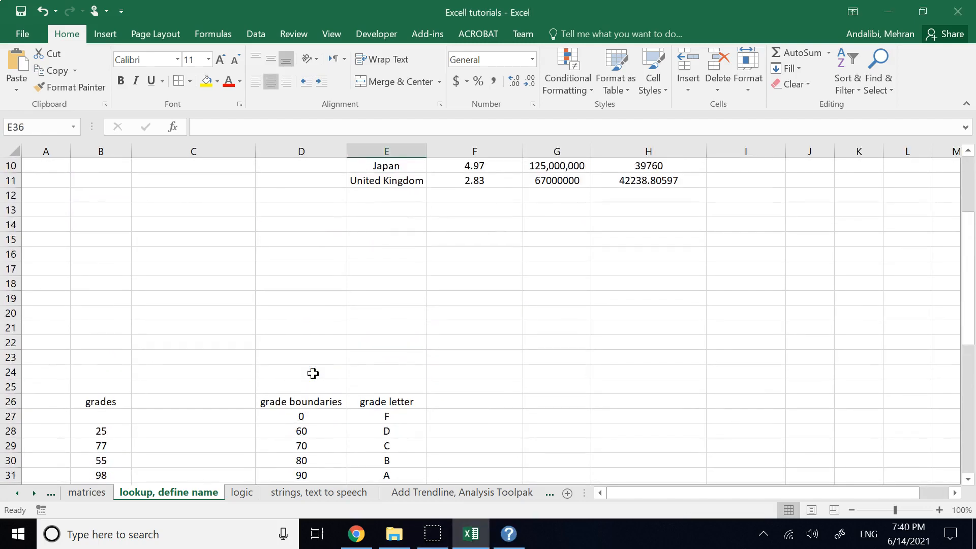
scroll(313, 373, "down", 4)
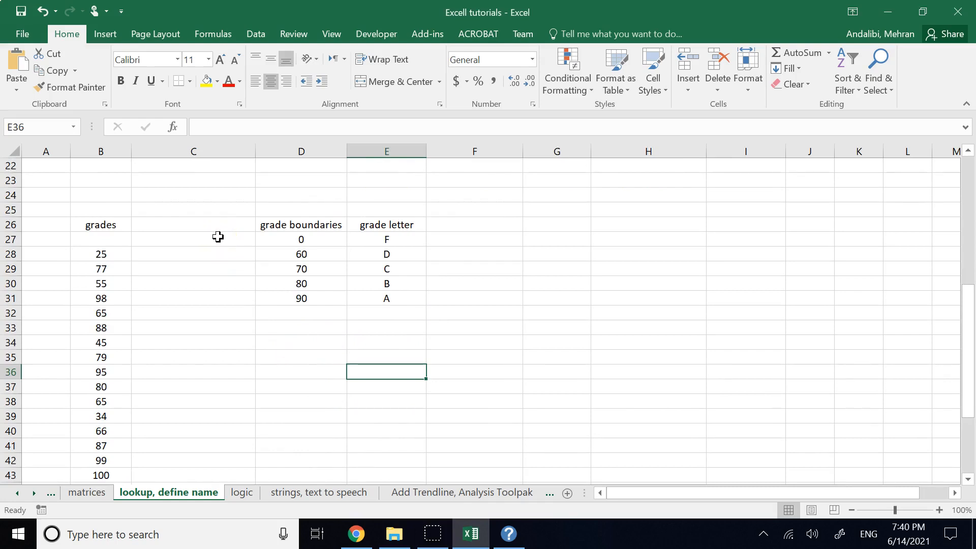
left_click(184, 223)
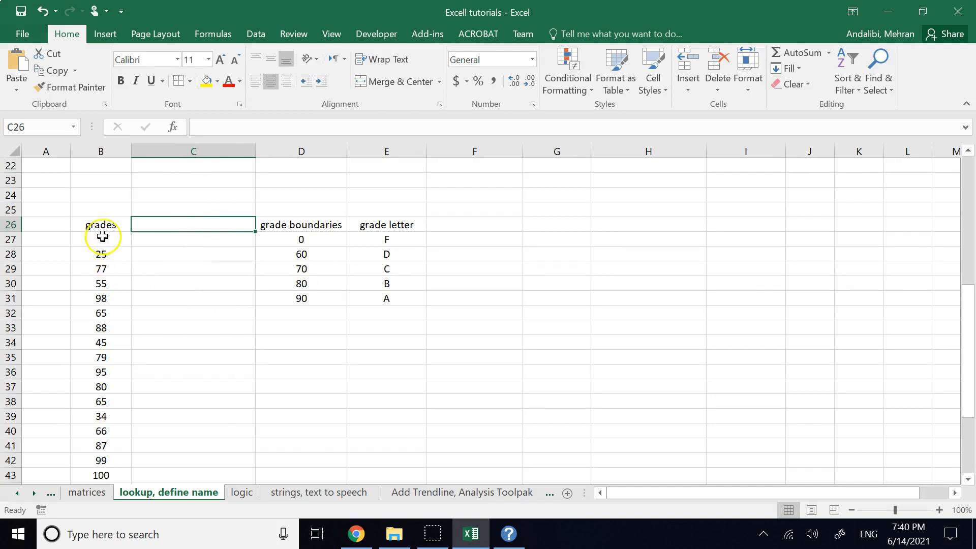
scroll(117, 374, "down", 3)
scroll(117, 374, "up", 3)
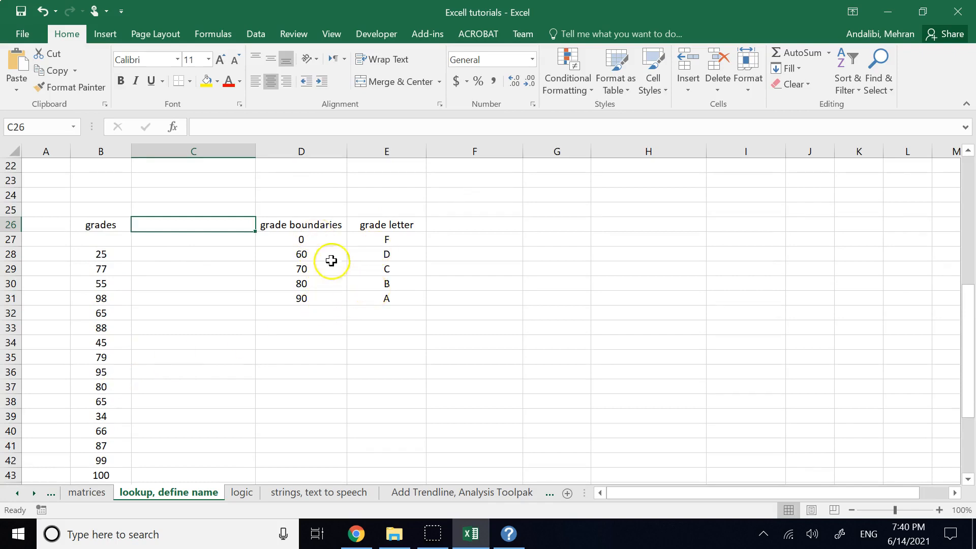
left_click(316, 241)
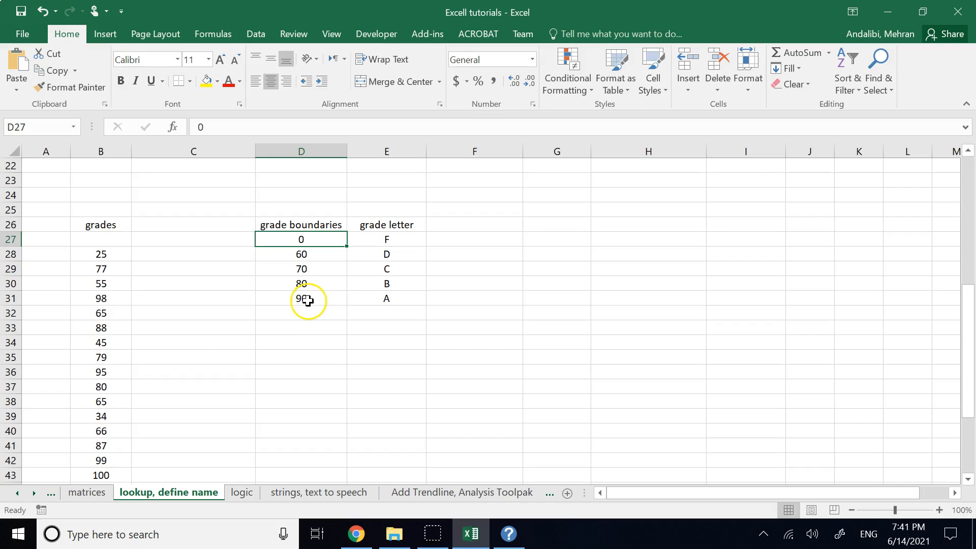
left_click(222, 344)
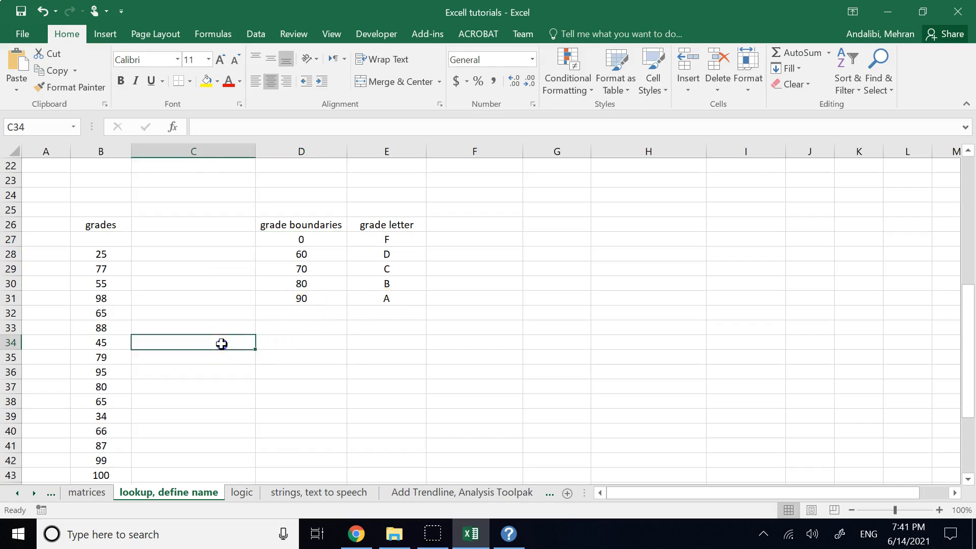
Enter =LOOKUP(B28,D27:D31,E27:E31) in C28 to return the letter for the first grade
left_click(195, 254)
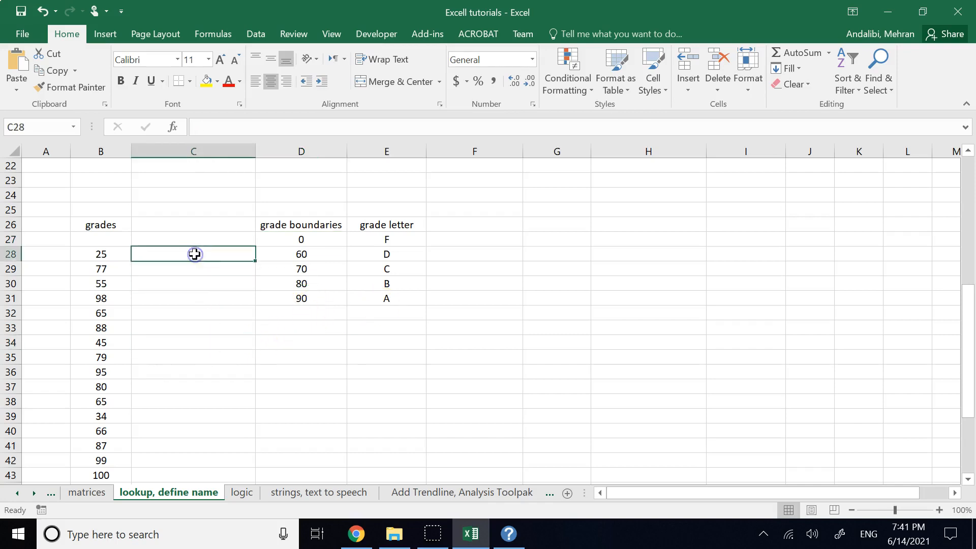
type("=")
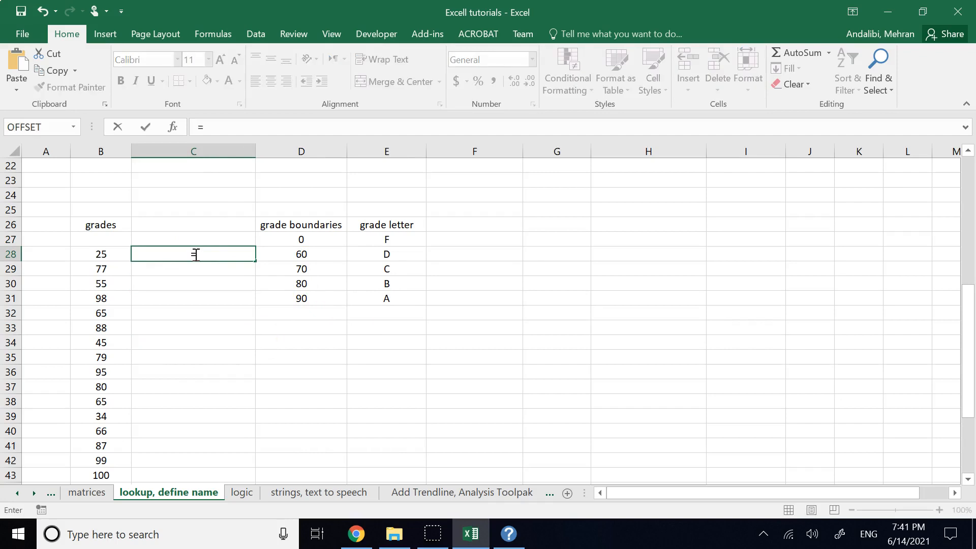
type("look")
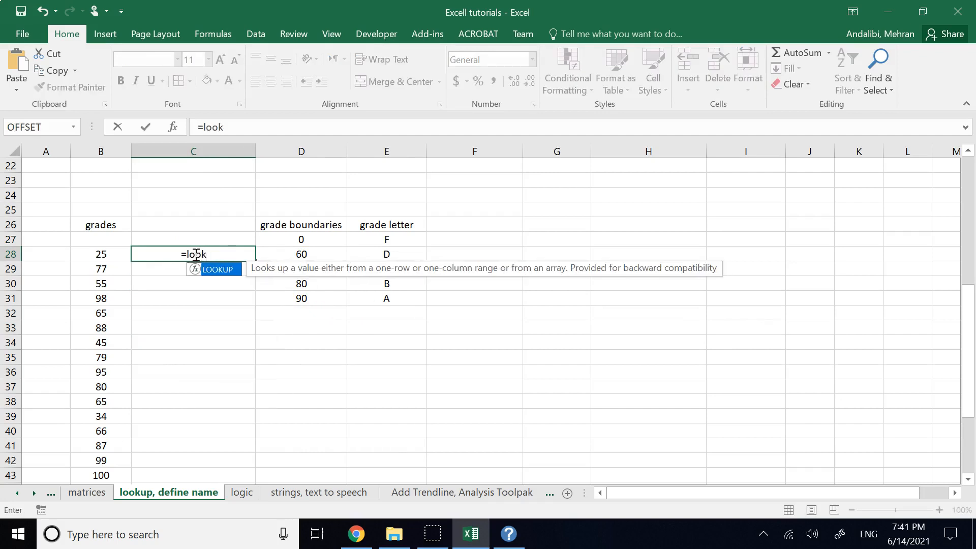
double_click(223, 270)
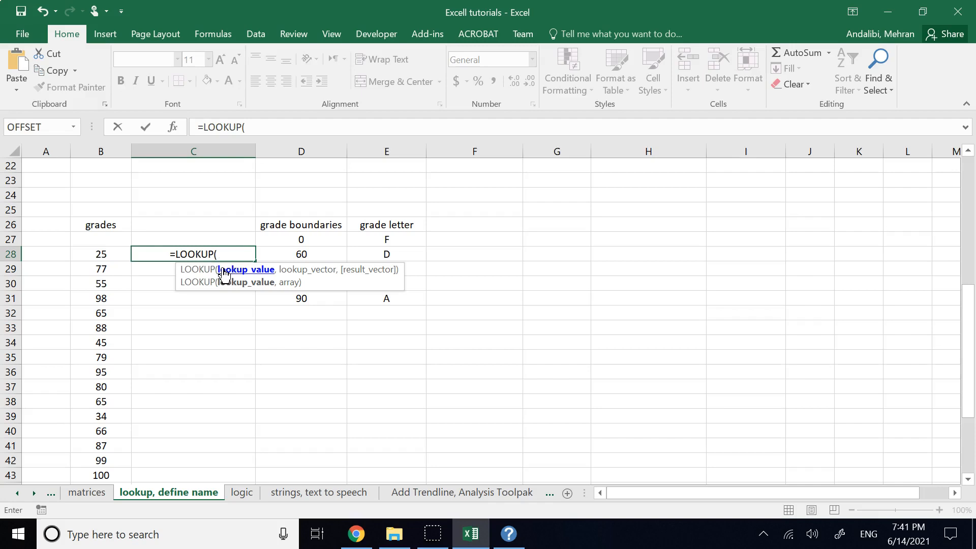
left_click(105, 254)
type(",")
left_click_drag(279, 239, 285, 299)
type(",")
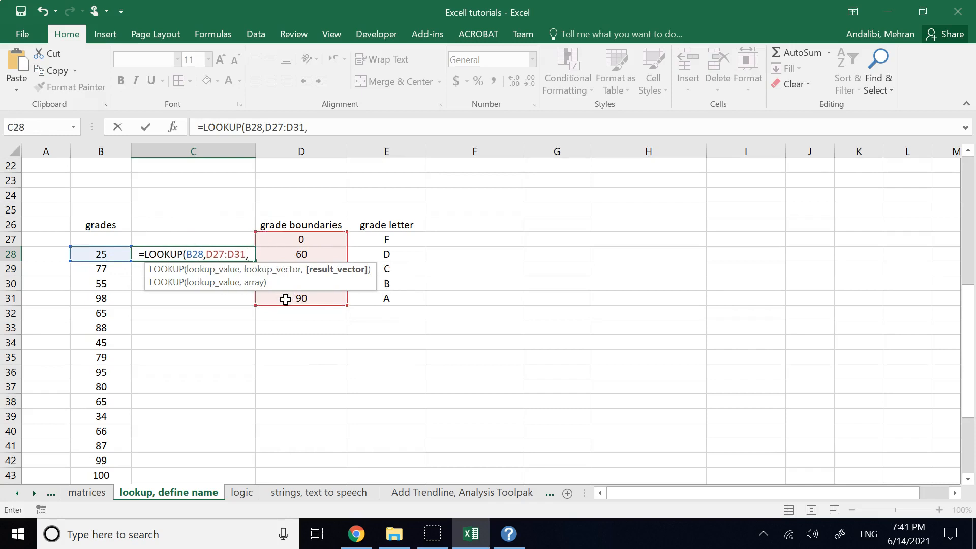
left_click_drag(373, 237, 380, 298)
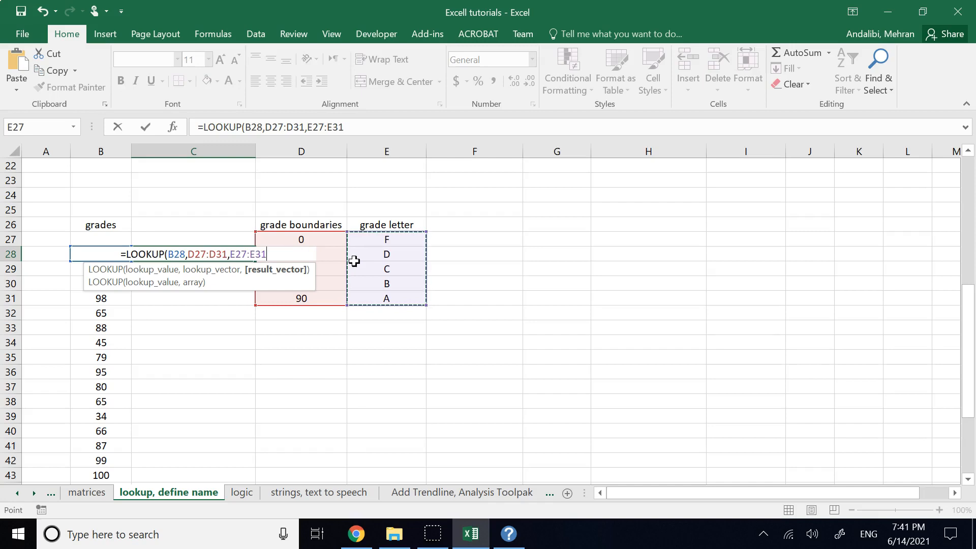
type(")")
key("Return")
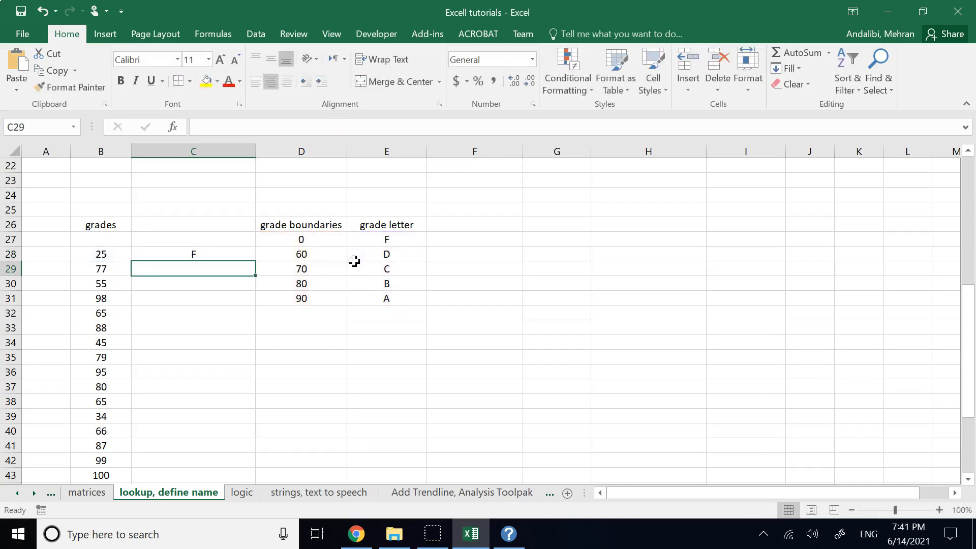
Fill the LOOKUP formula with relative ranges from C28 down through C30
left_click(223, 254)
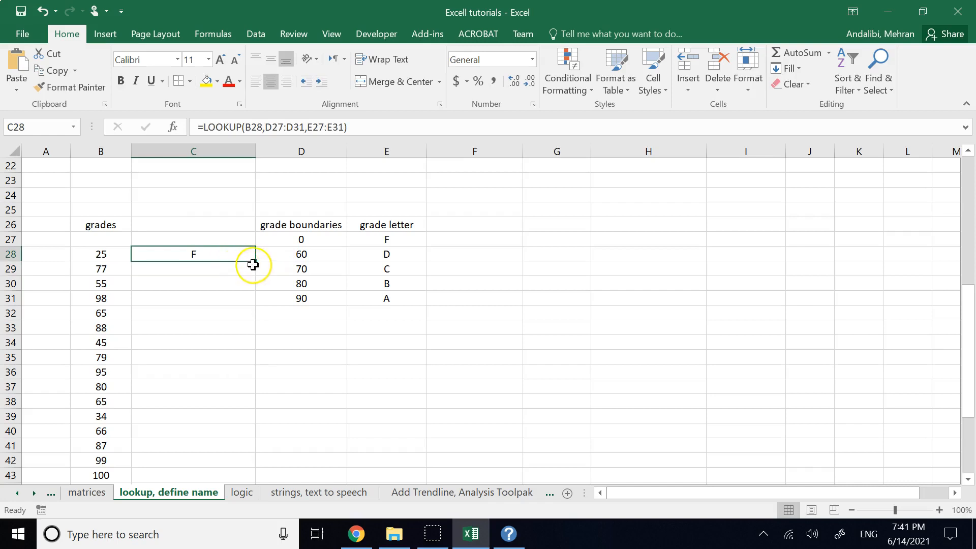
left_click_drag(255, 260, 255, 290)
left_click(274, 341)
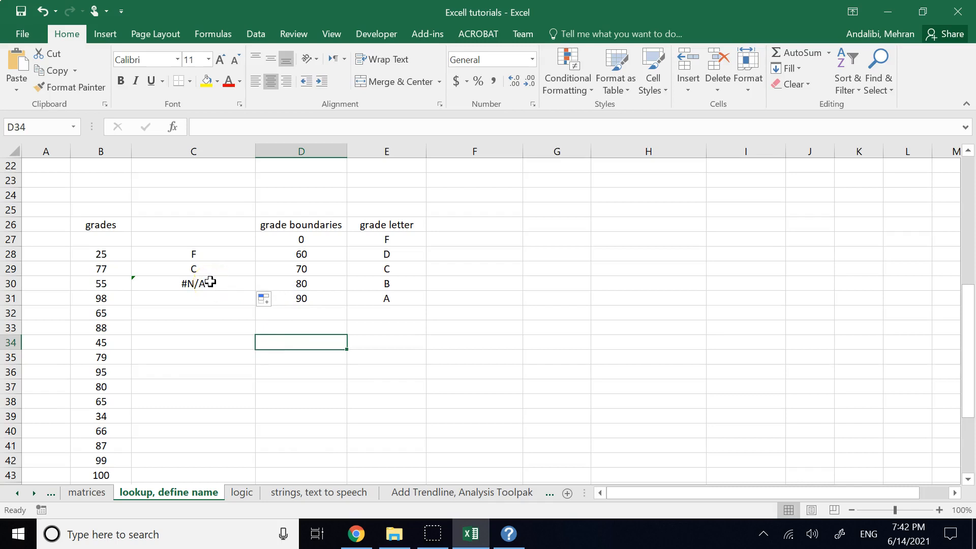
Compare the LOOKUP formulas in C28, C29 and C30 to check how their ranges shift
left_click(212, 253)
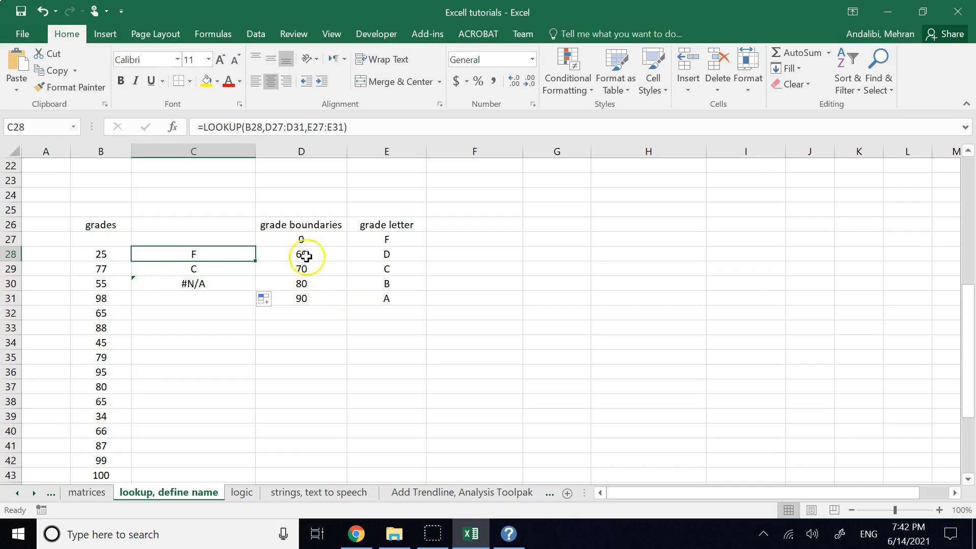
left_click(229, 271)
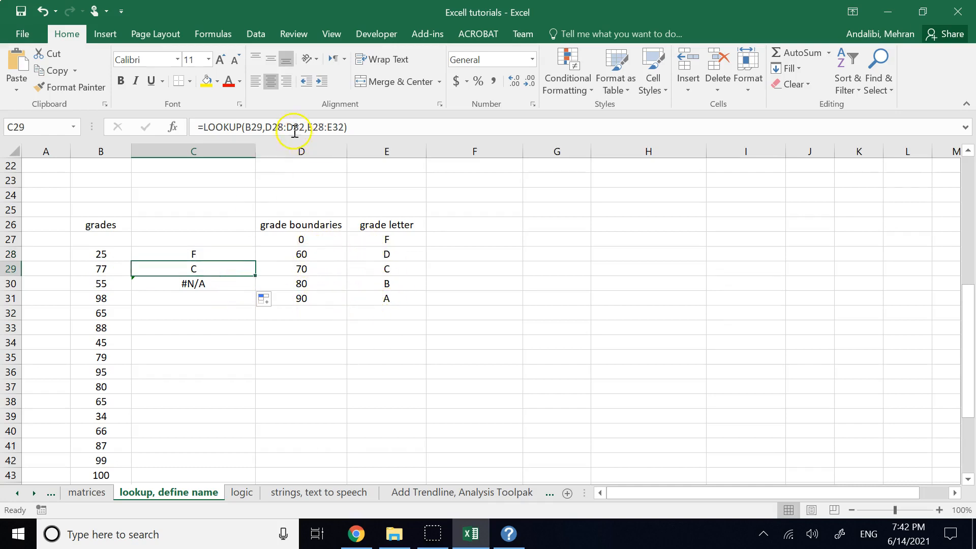
left_click(222, 288)
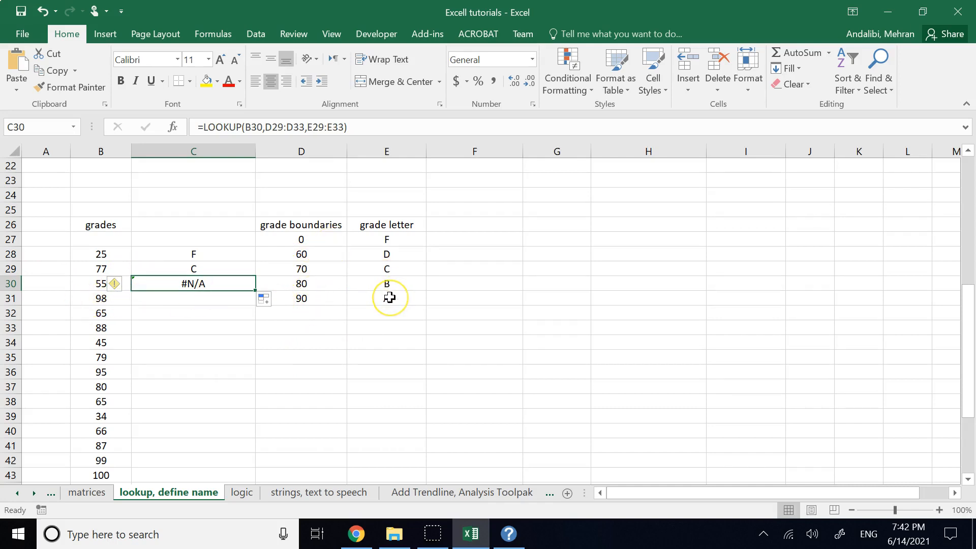
Make the lookup and result ranges absolute in C28, giving =LOOKUP(B28,$D$27:$D$31,$E$27:$E$31)
left_click(197, 254)
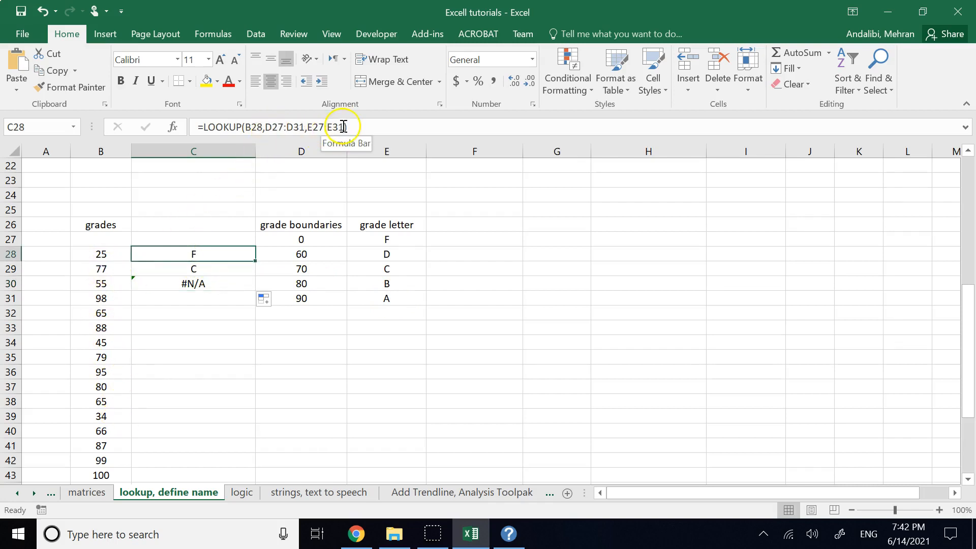
left_click(265, 127)
type("$D")
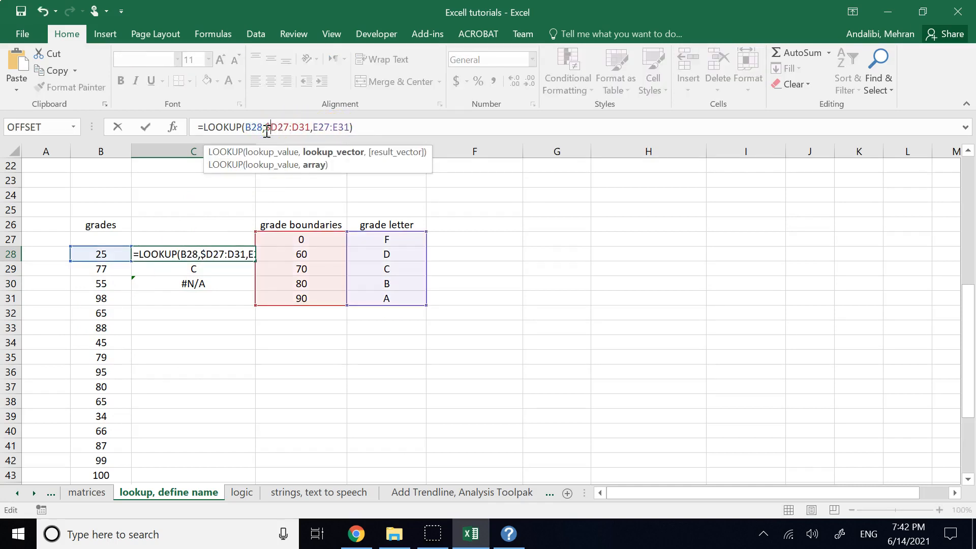
type("$")
key("Right")
type("$D")
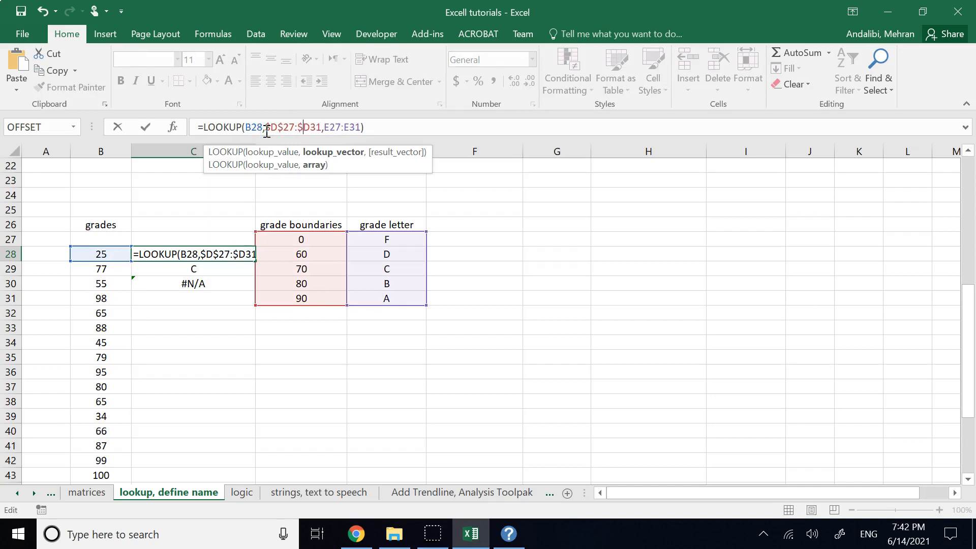
type("$")
key("Right")
key("Right")
key("Right")
type("$")
key("Right")
type("$")
key("Right")
key("Right")
type("$")
key("Right")
type("$")
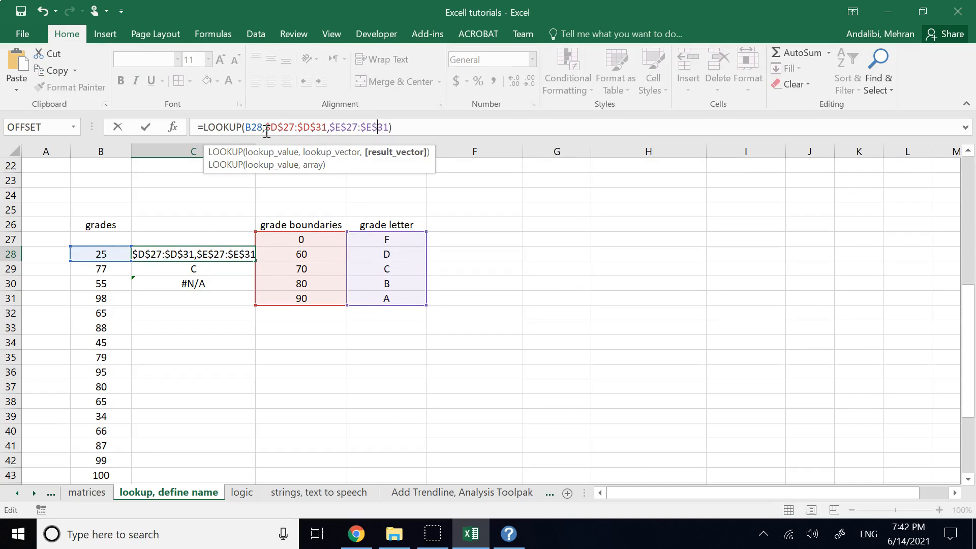
key("Return")
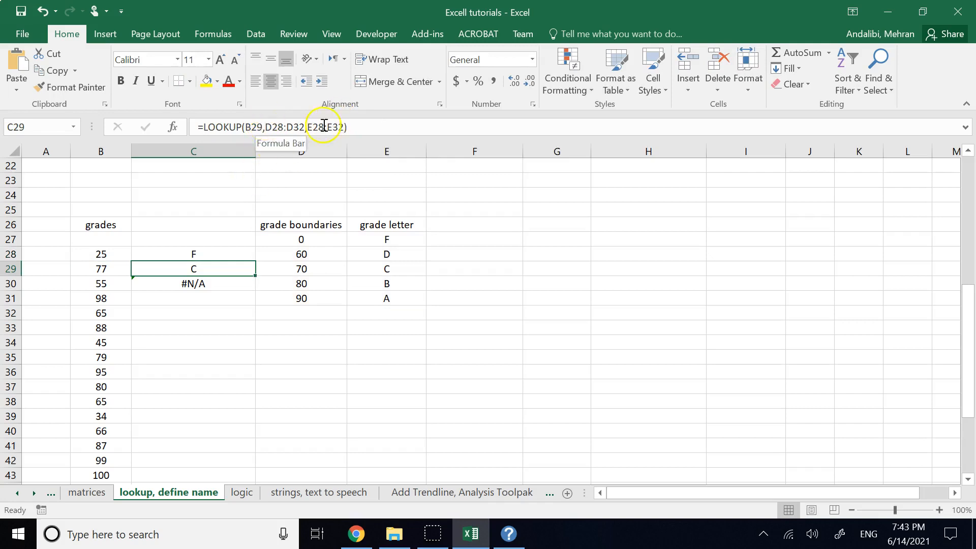
Fill the absolute-range LOOKUP formula from C28 down the whole grades list to C50
left_click(222, 252)
left_click_drag(252, 261, 238, 462)
left_click(313, 431)
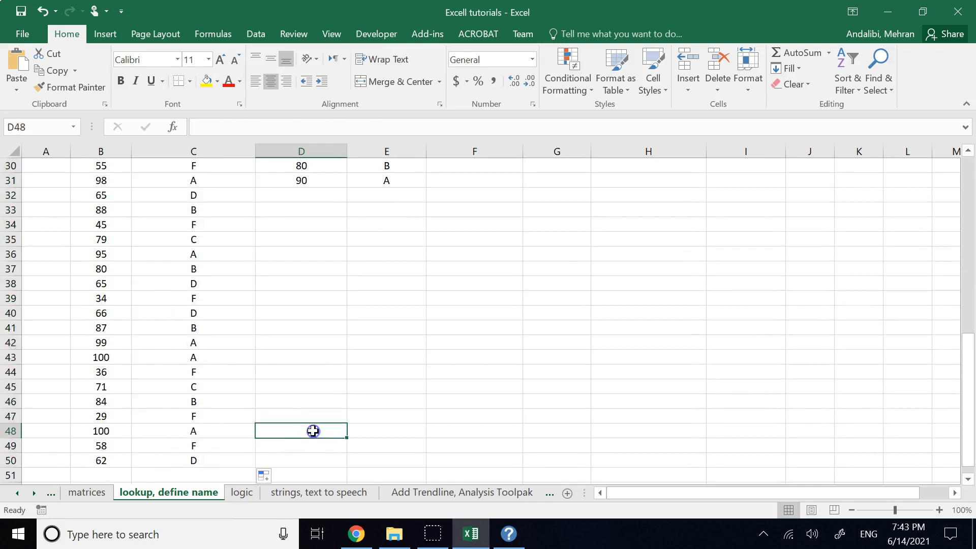
scroll(313, 431, "up", 4)
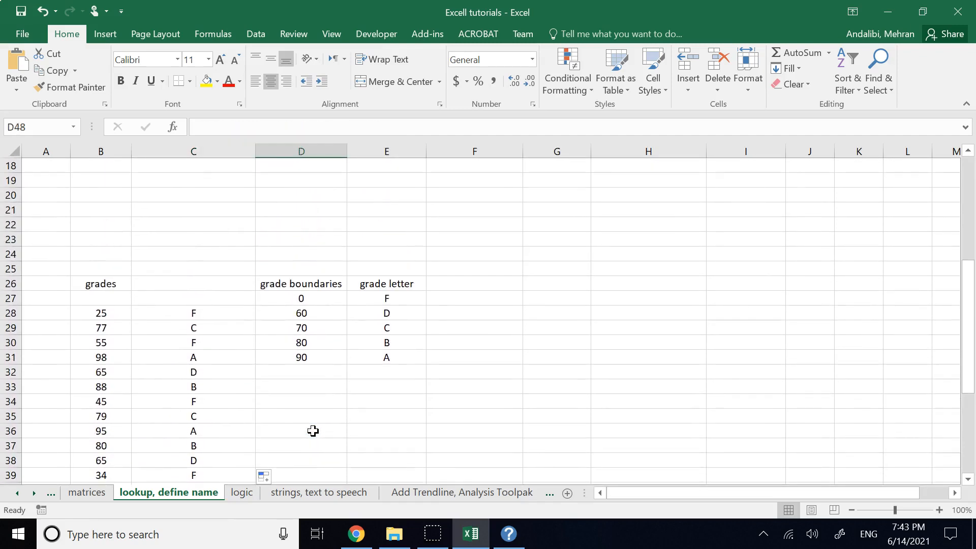
left_click(275, 382)
left_click(405, 400)
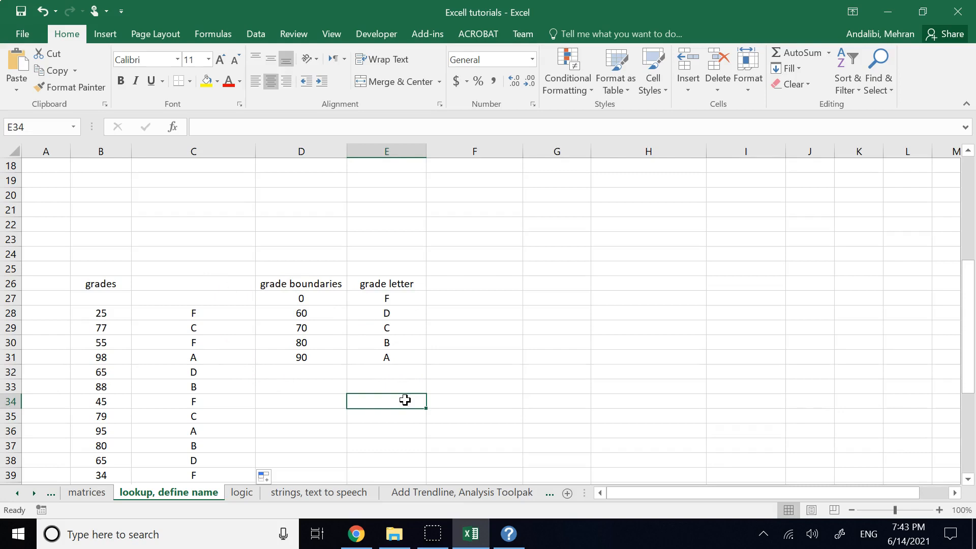
Review the country table and the grade boundaries and grade letter ranges as candidates for named ranges
scroll(405, 400, "up", 6)
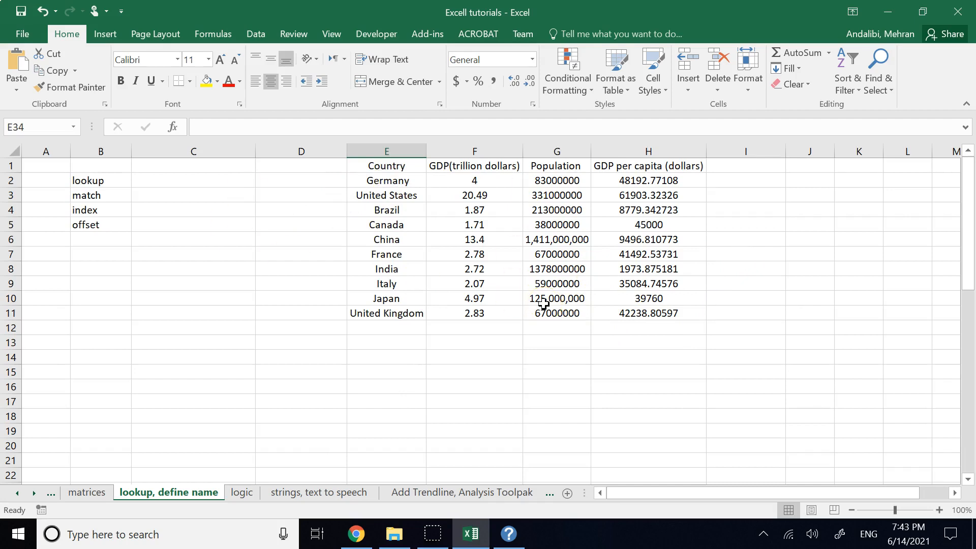
scroll(514, 321, "down", 6)
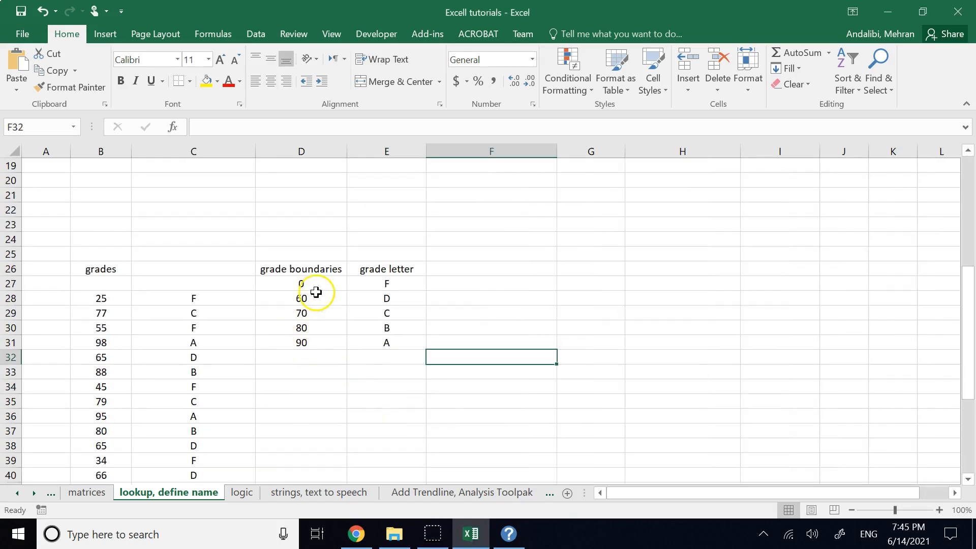
left_click_drag(319, 283, 319, 343)
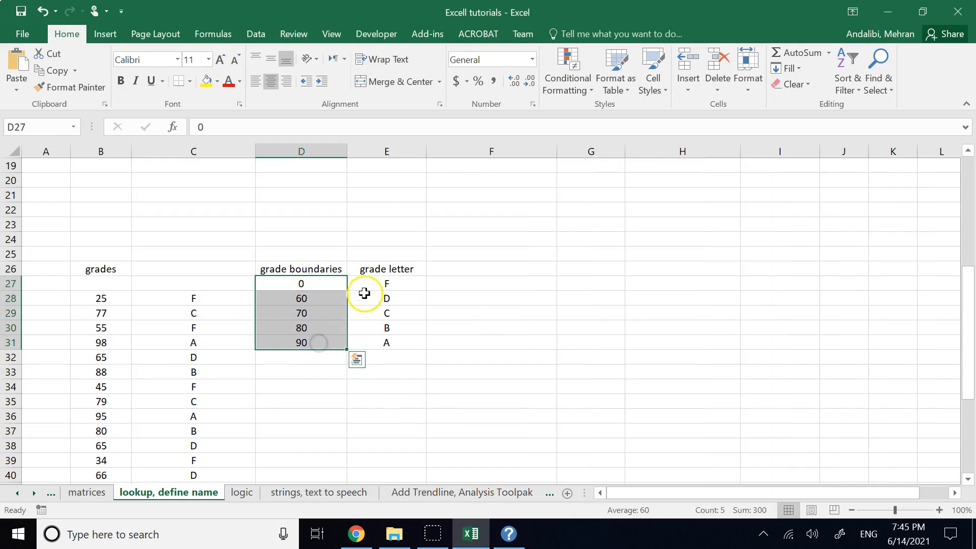
left_click_drag(366, 286, 367, 330)
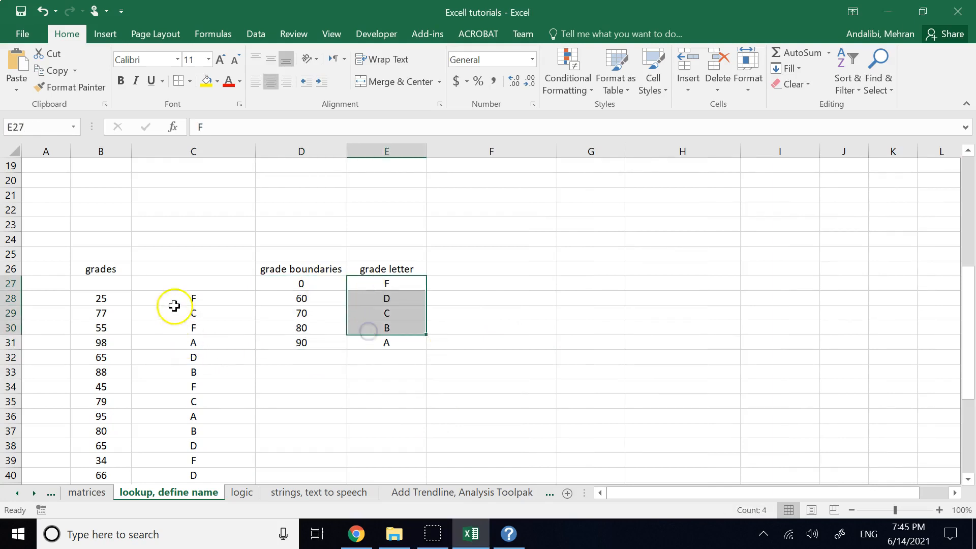
left_click(418, 402)
Define the workbook-scoped name gradeboundaries for the grade boundary values in D27:D31
left_click_drag(288, 283, 291, 341)
right_click(293, 342)
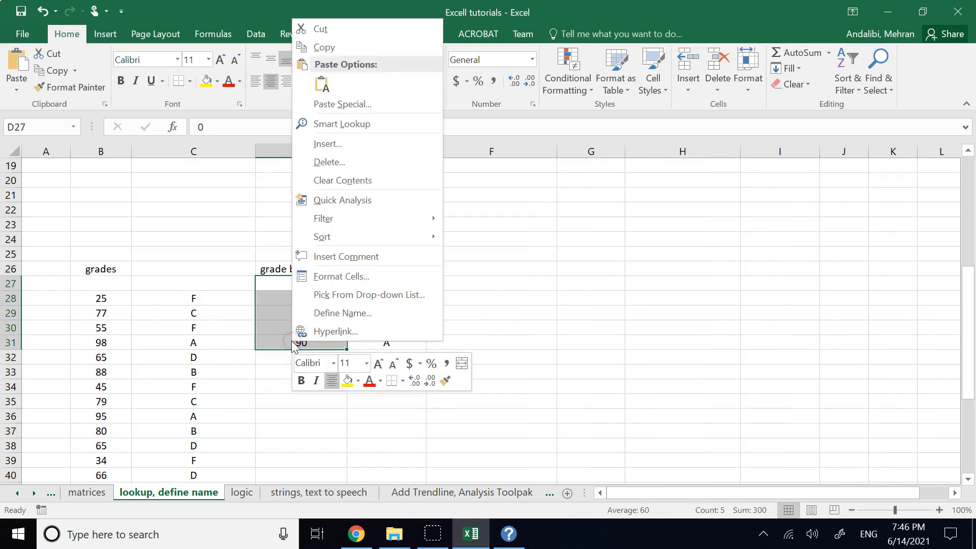
left_click(351, 313)
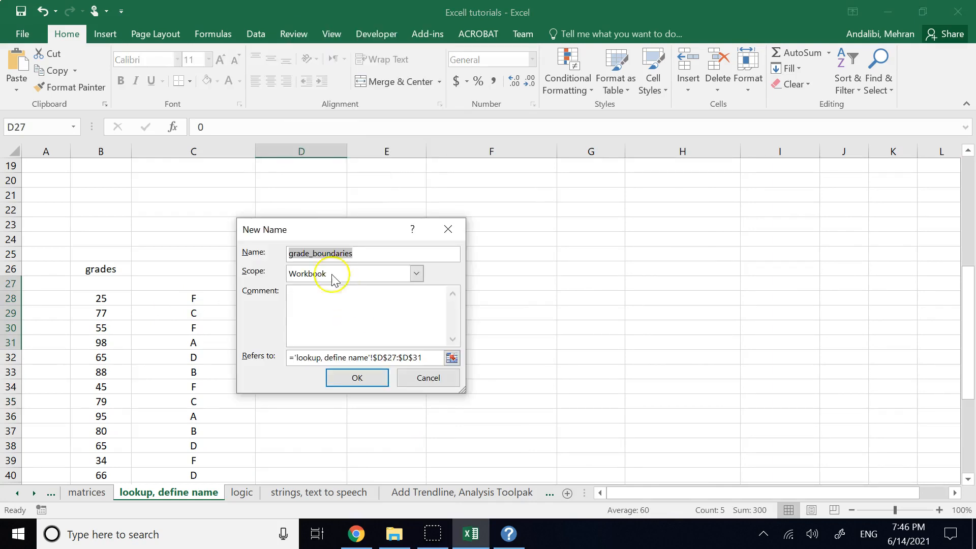
left_click(313, 255)
key("BackSpace")
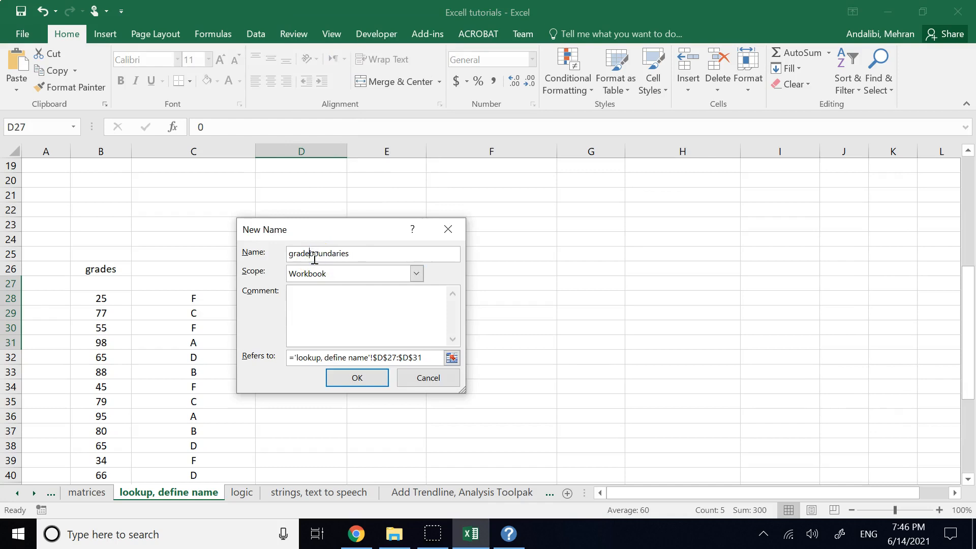
left_click(366, 378)
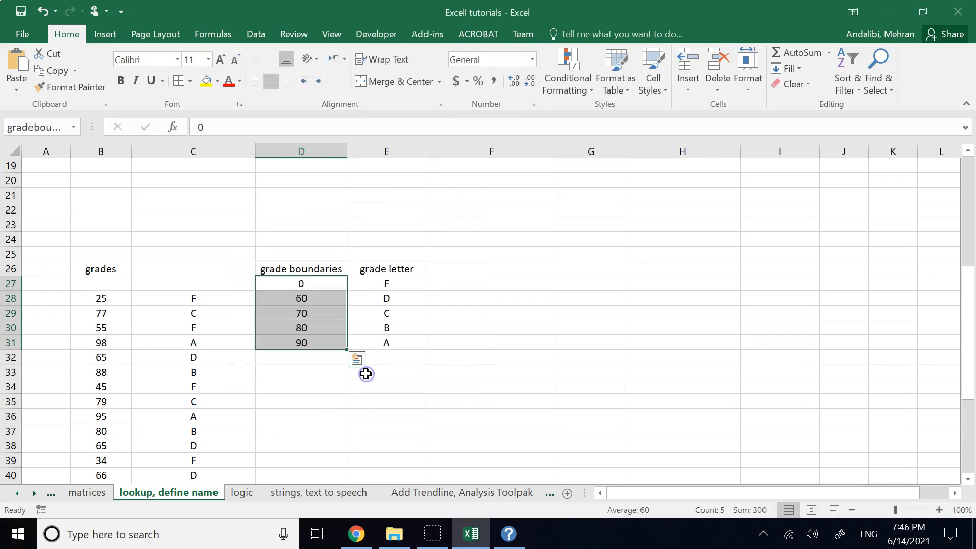
Define the workbook-scoped name lettergrade for the grade letters in E27:E31
left_click(365, 419)
left_click(380, 280)
left_click_drag(380, 279, 381, 342)
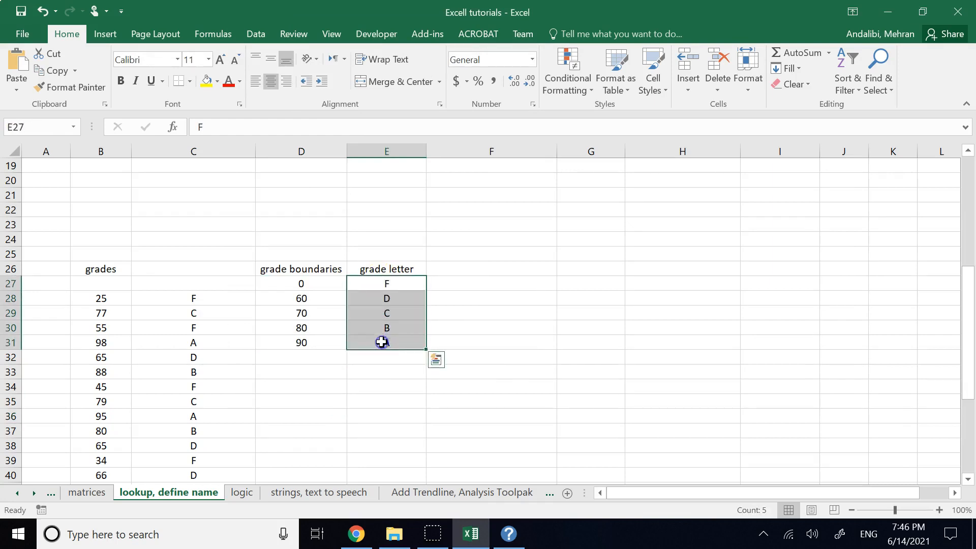
right_click(381, 342)
left_click(413, 316)
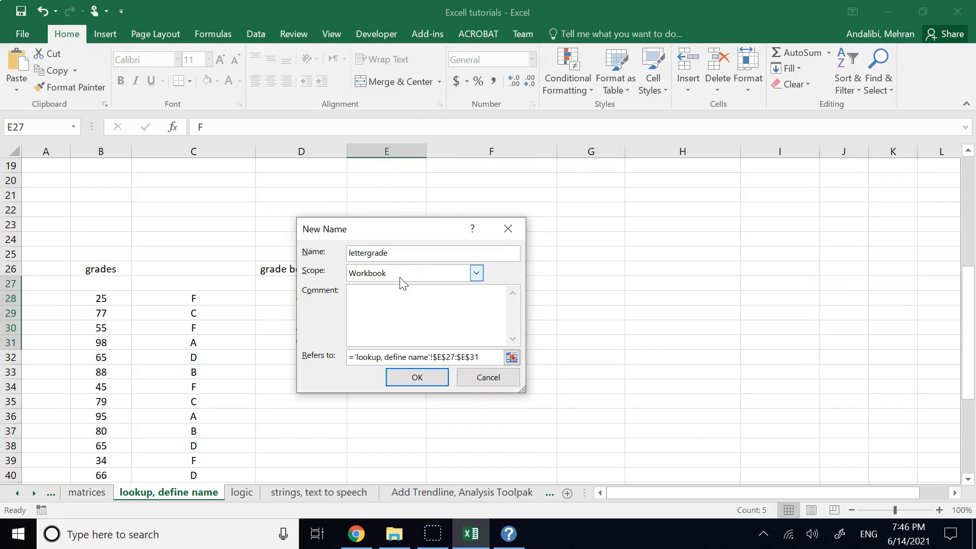
key("Return")
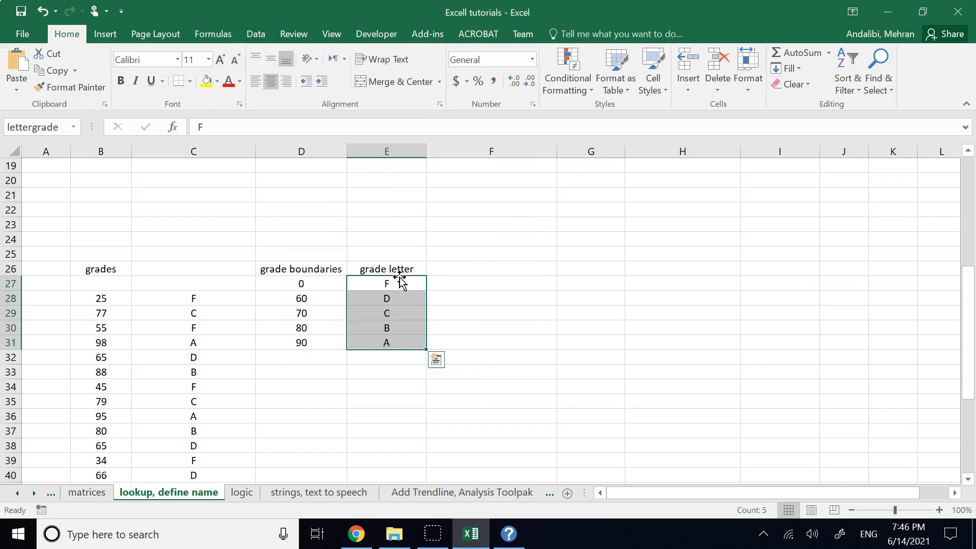
left_click(487, 289)
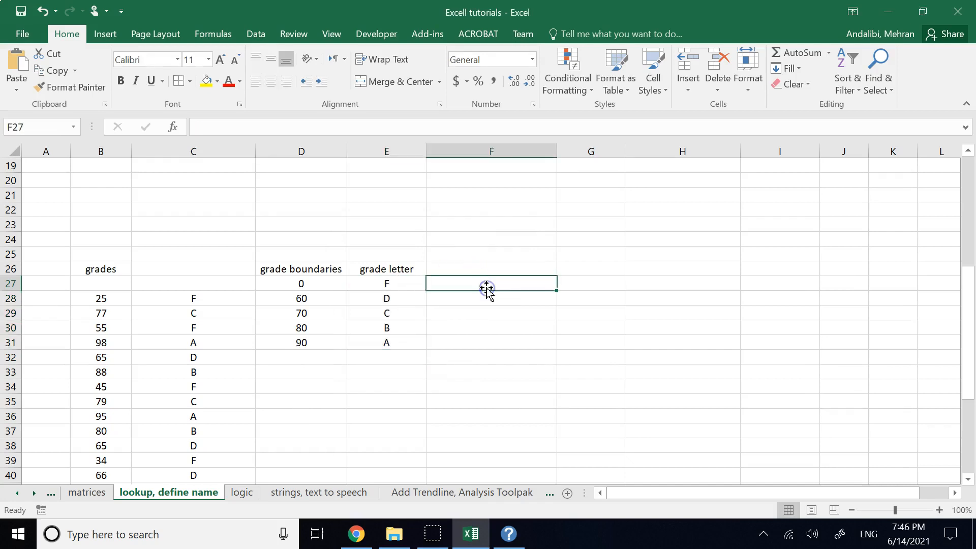
Enter =LOOKUP(B28,gradeboundaries,lettergrade) in F28, using the two named ranges for the boundaries and letters
left_click(488, 298)
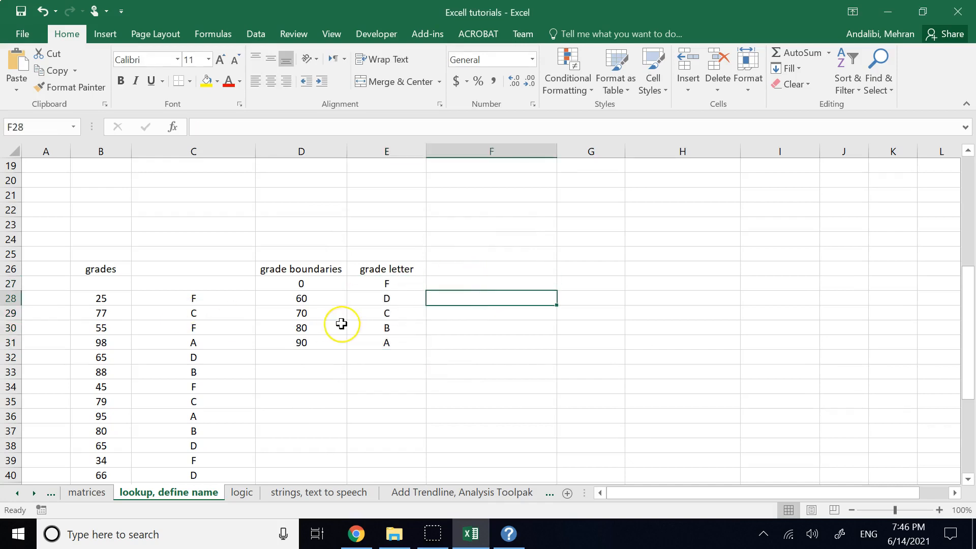
type("=loo")
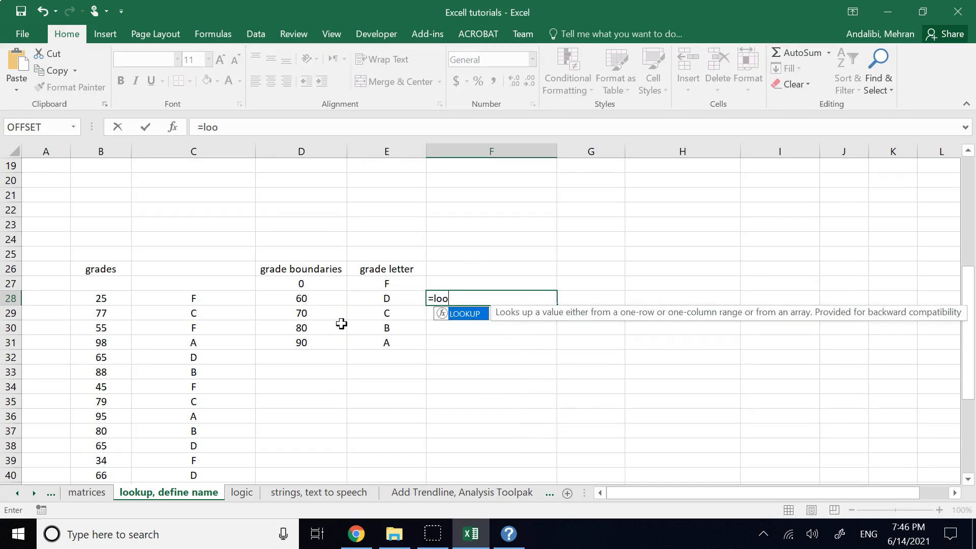
double_click(464, 313)
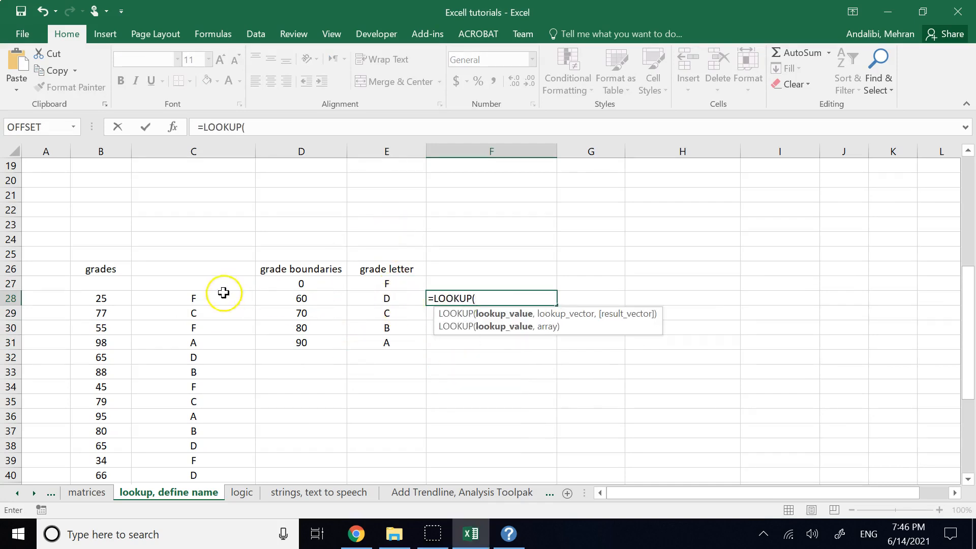
left_click(100, 296)
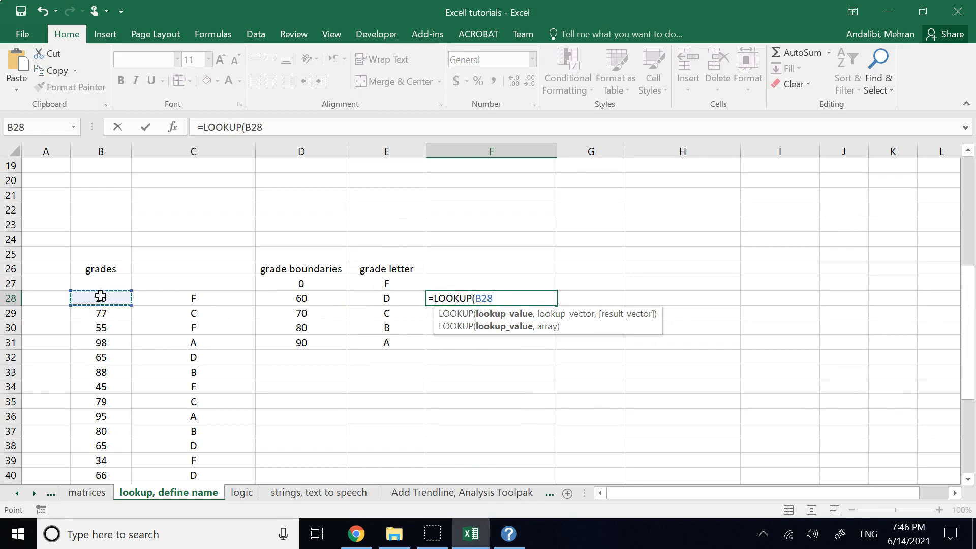
type(",")
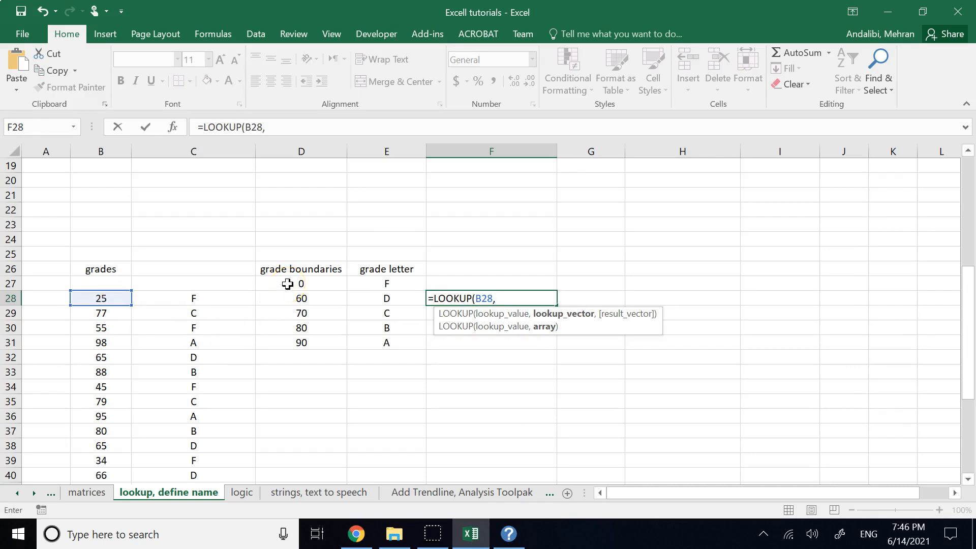
left_click_drag(287, 284, 291, 321)
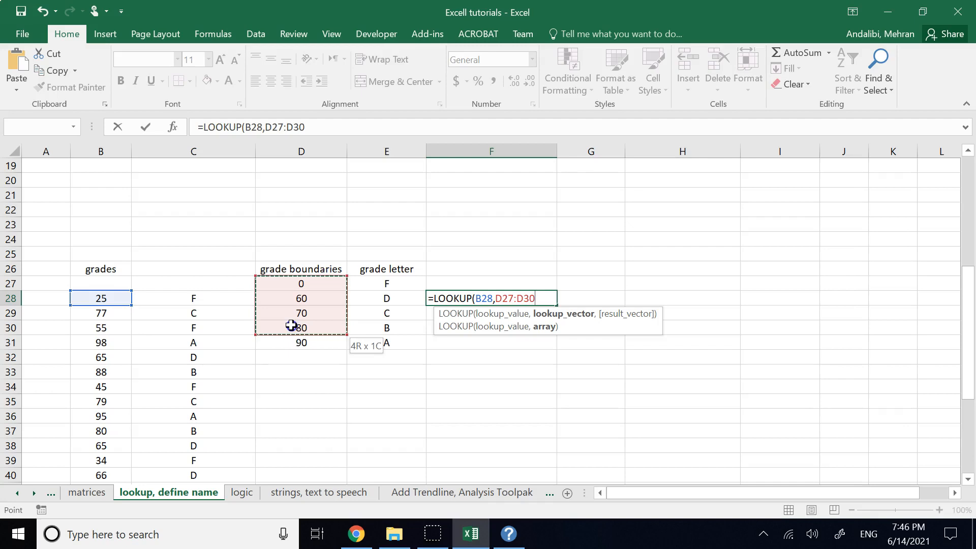
left_click_drag(292, 325, 291, 340)
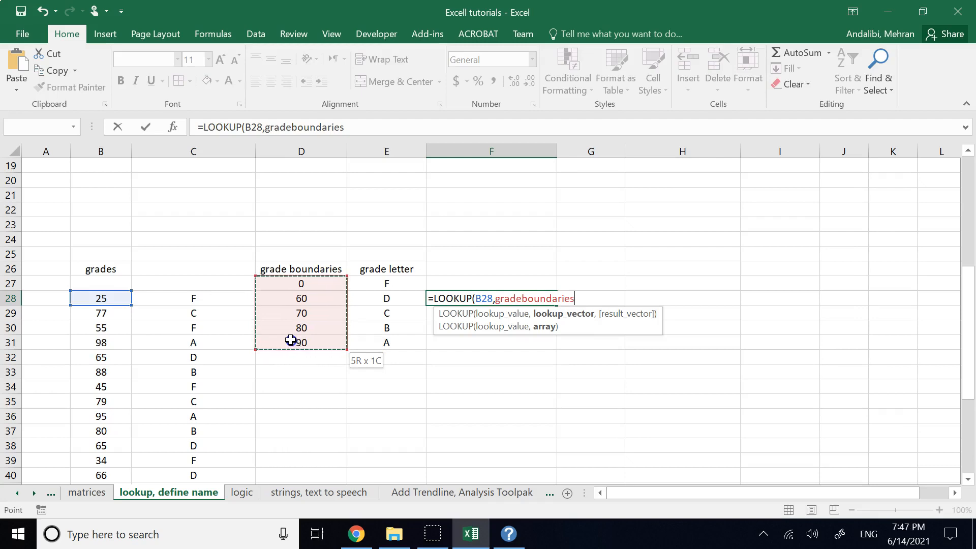
type(",")
left_click_drag(372, 283, 374, 330)
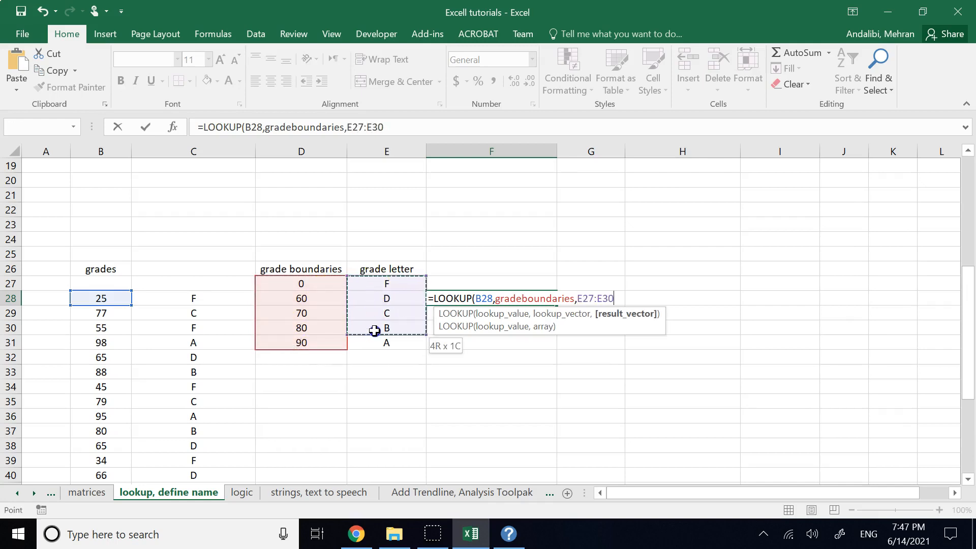
left_click_drag(374, 330, 374, 342)
type(")")
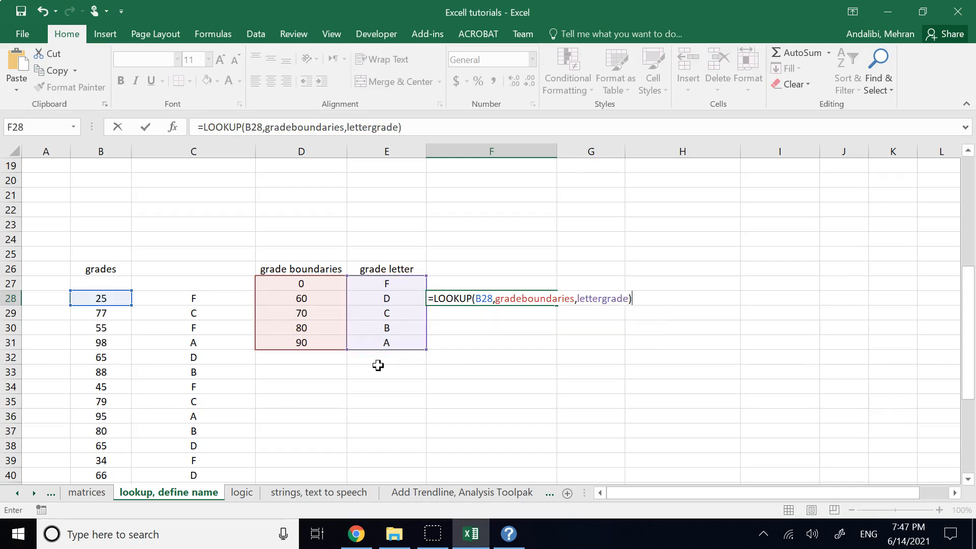
key("Return")
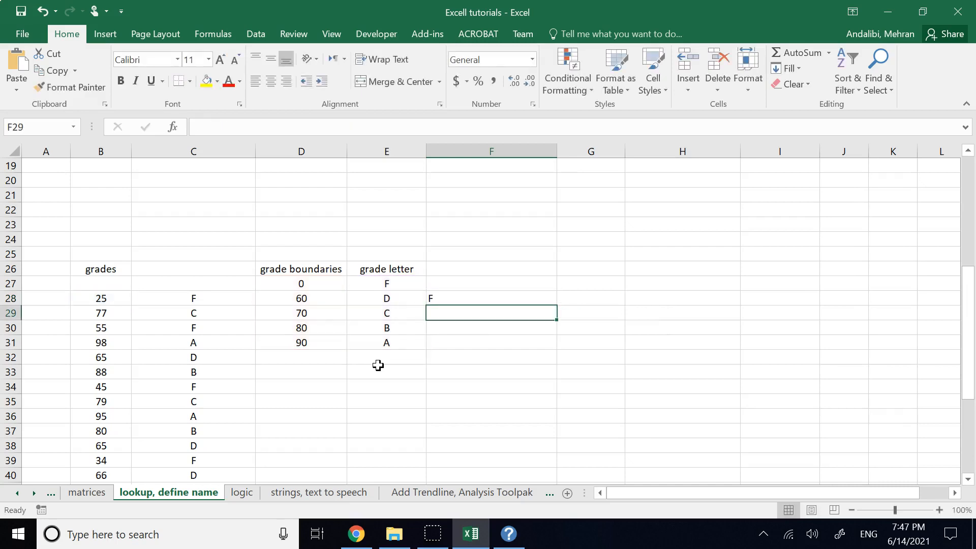
Fill the named-range LOOKUP formula from F28 down the whole grades list to F50
left_click(471, 298)
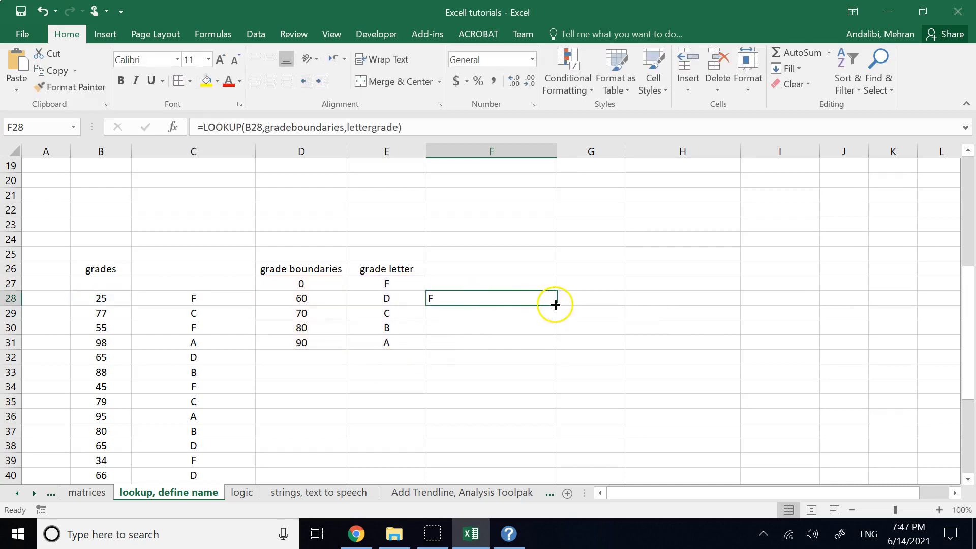
left_click_drag(555, 304, 555, 311)
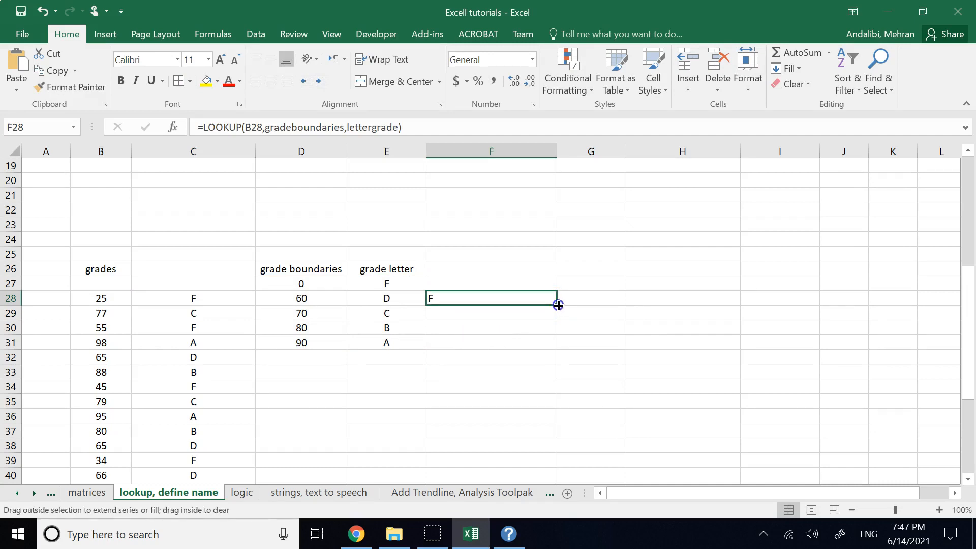
left_click_drag(557, 305, 556, 335)
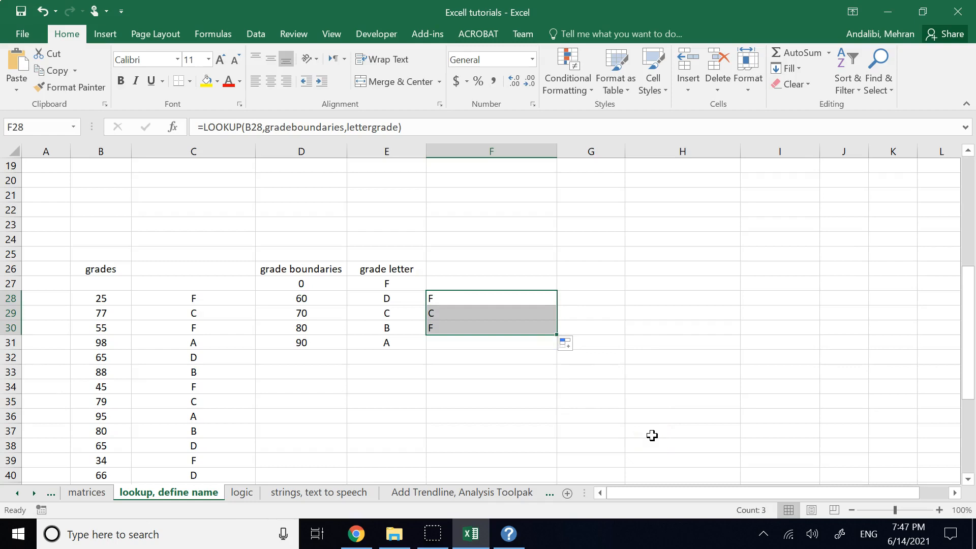
left_click(644, 311)
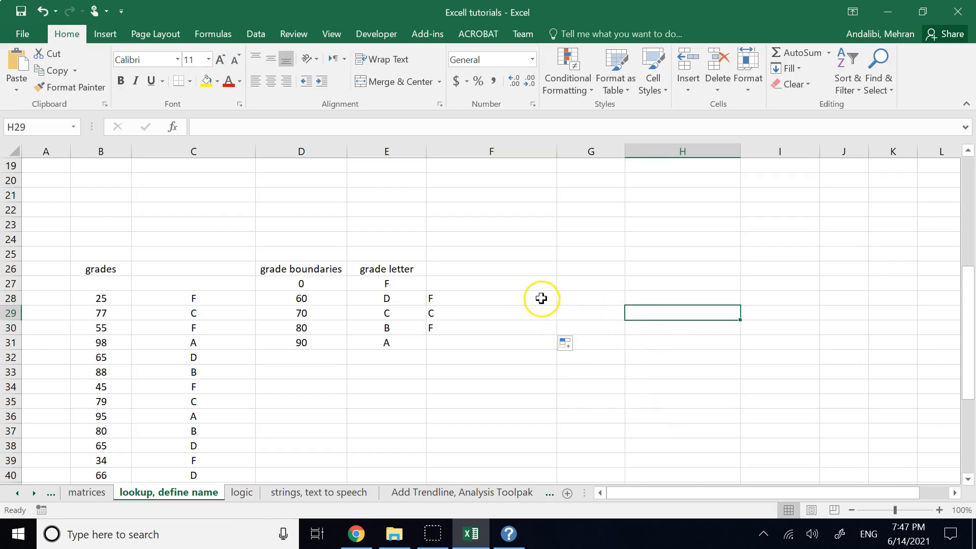
left_click_drag(540, 298, 536, 452)
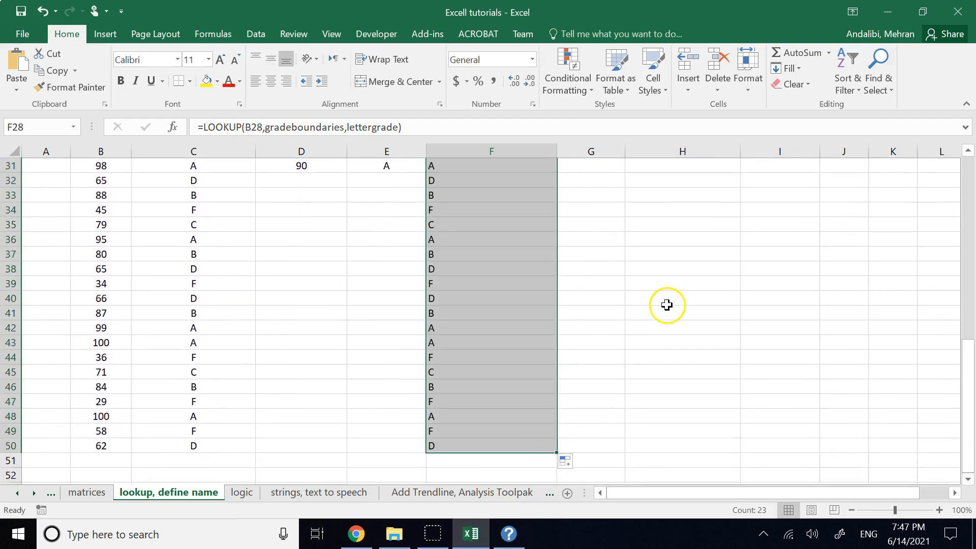
left_click(666, 304)
Examine the gradeboundaries argument in the F28 LOOKUP formula and leave the formula without saving any edit
scroll(667, 305, "up", 7)
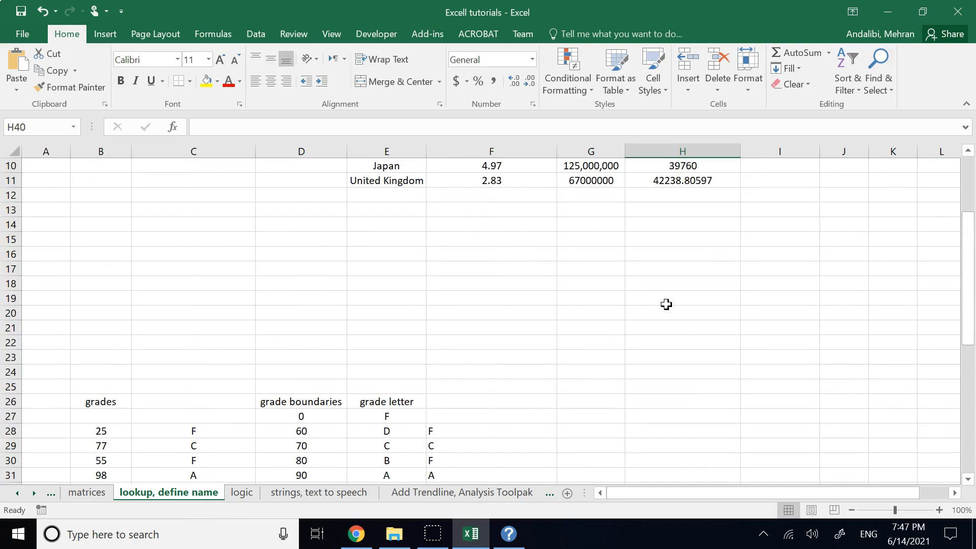
scroll(667, 304, "down", 1)
left_click(441, 386)
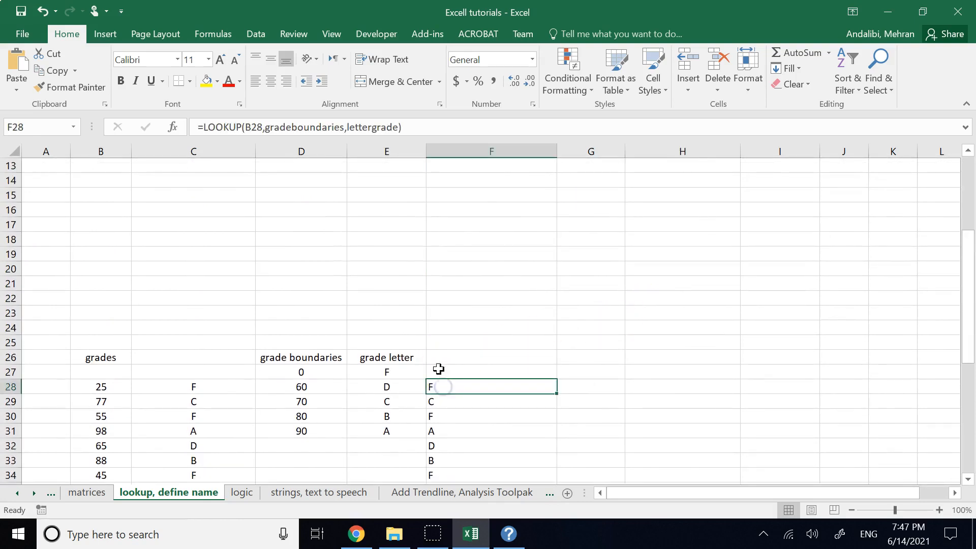
left_click_drag(264, 127, 344, 127)
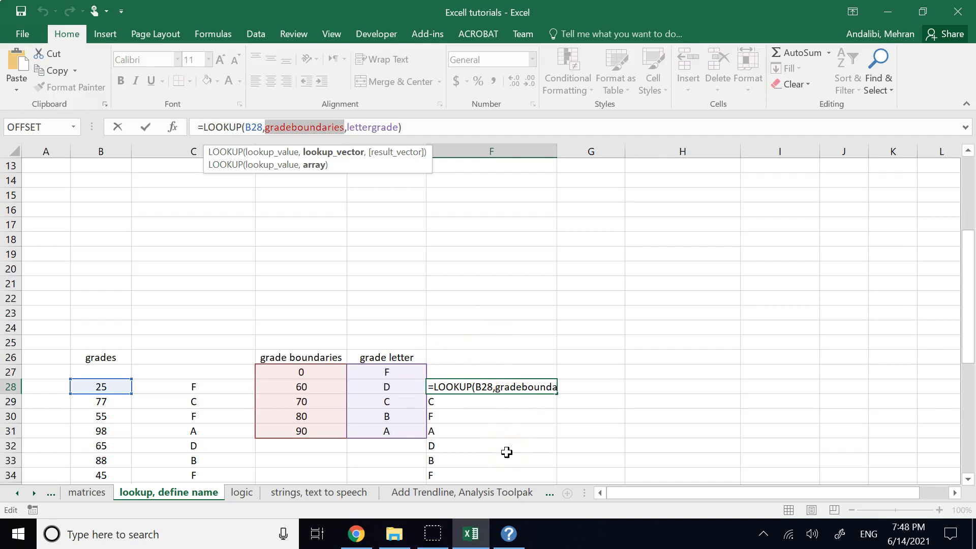
left_click(208, 312)
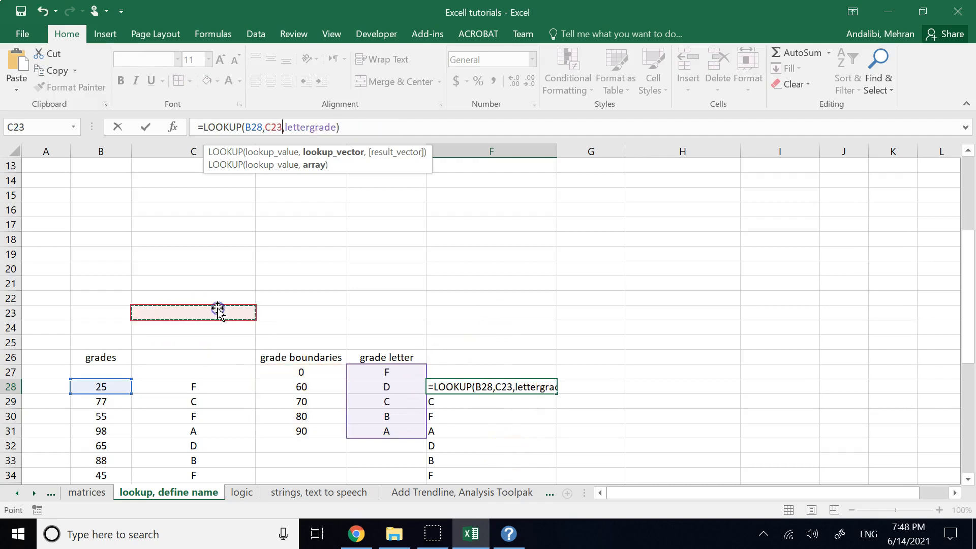
key("Escape")
Open a new name definition for the letter grades in C28:C35 and dismiss it without creating a name
left_click(237, 298)
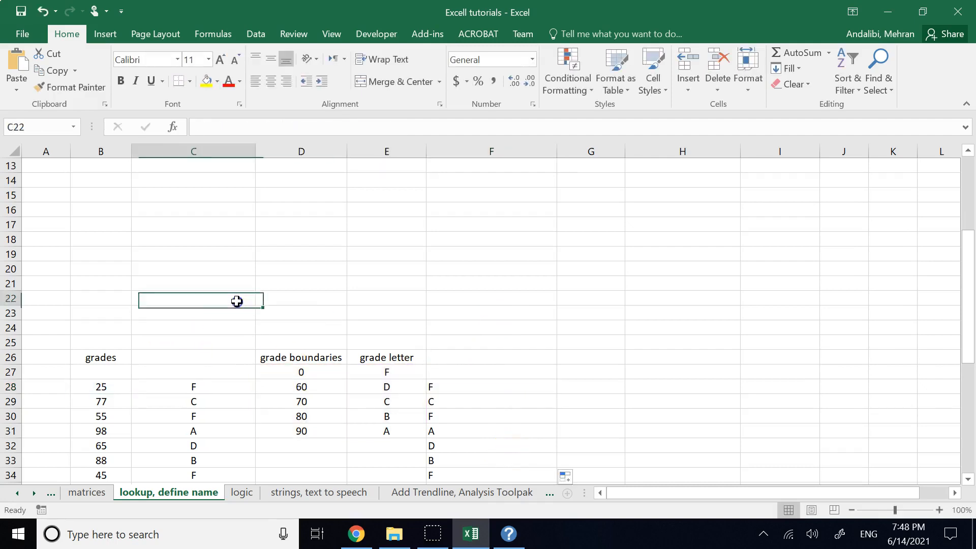
scroll(231, 302, "down", 2)
left_click(208, 295)
left_click_drag(207, 295, 216, 396)
right_click(216, 396)
left_click(260, 370)
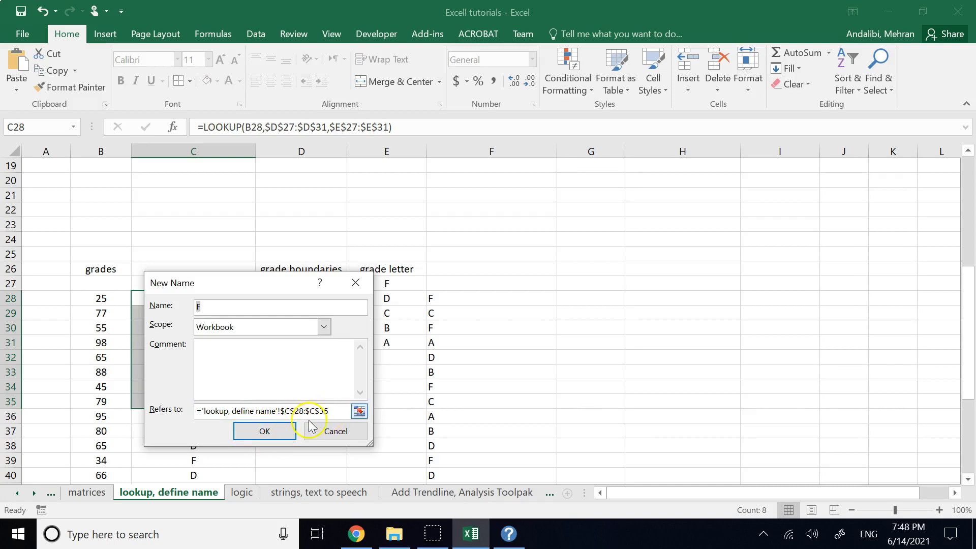
left_click(333, 432)
left_click(545, 367)
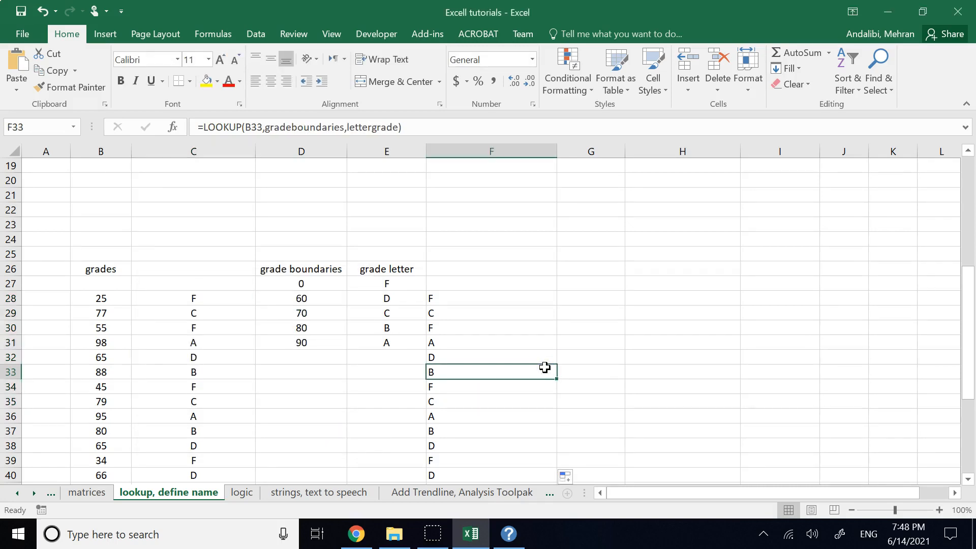
Select the country table E1:H11 and review the available fill colours and border options
scroll(544, 368, "up", 3)
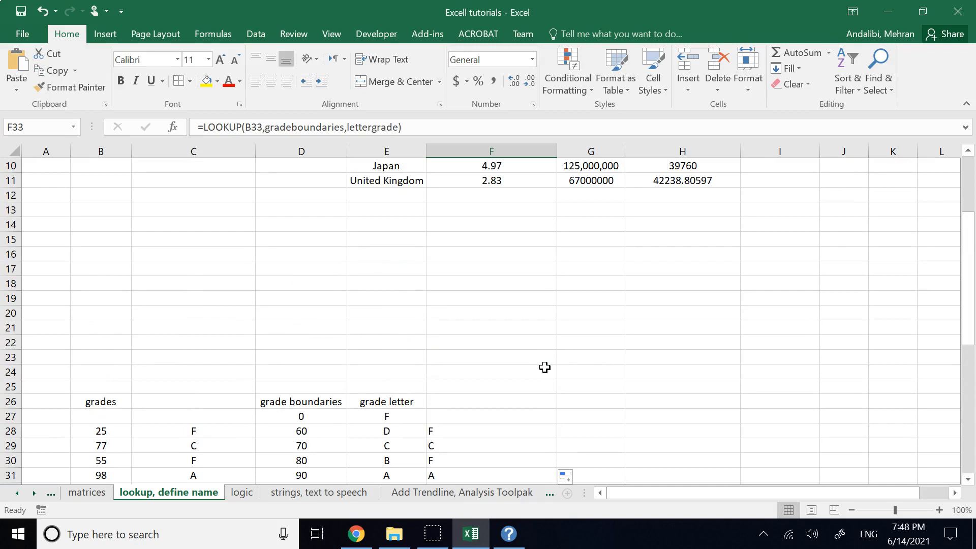
scroll(545, 368, "up", 3)
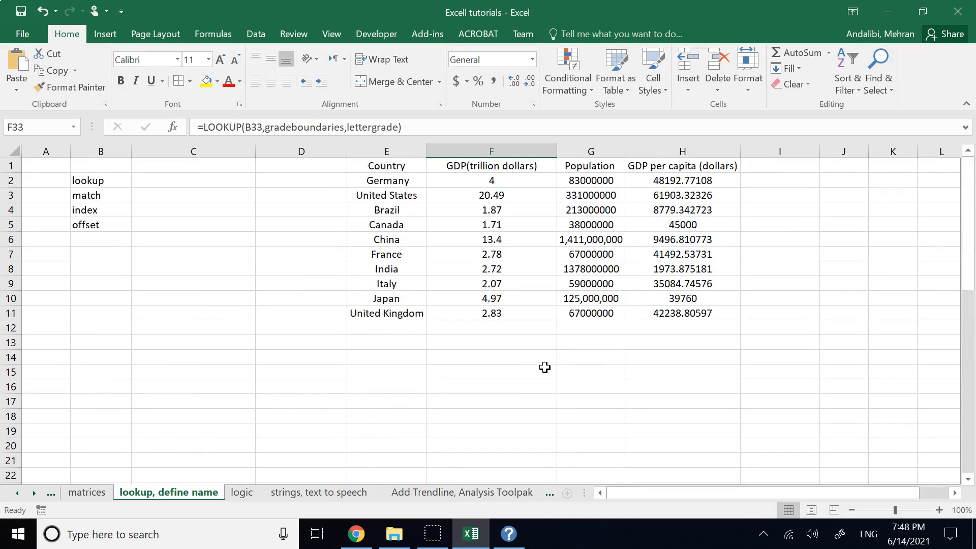
left_click(500, 396)
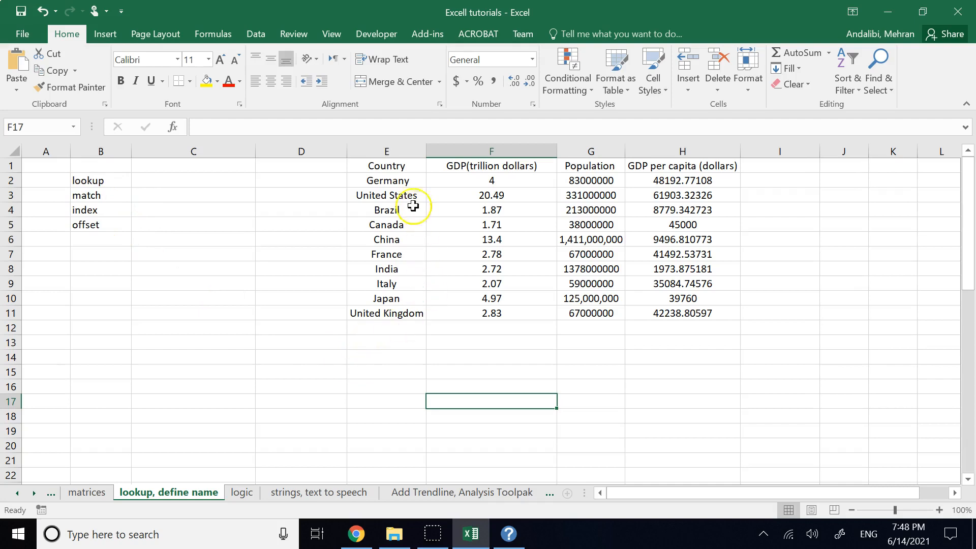
left_click_drag(398, 162, 656, 310)
left_click(217, 81)
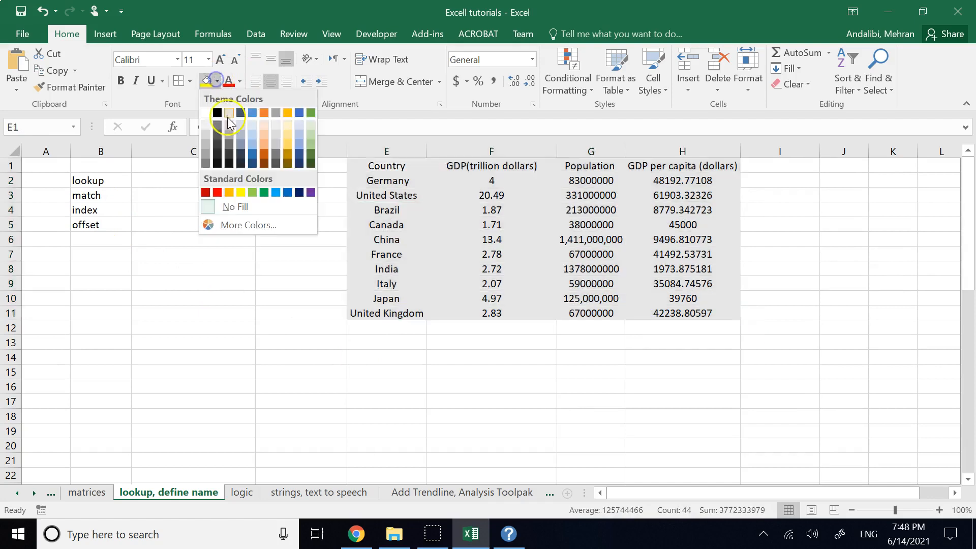
left_click(190, 81)
left_click(189, 81)
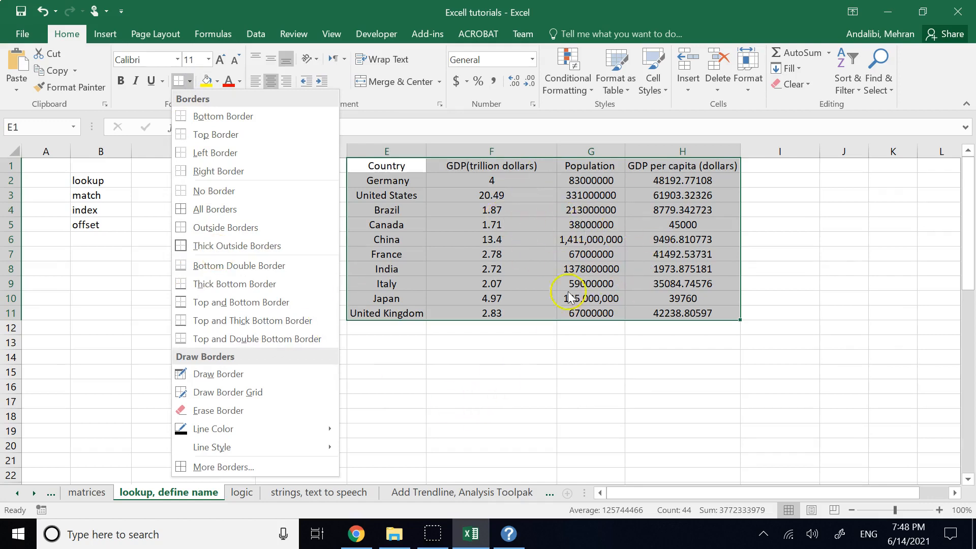
left_click(456, 376)
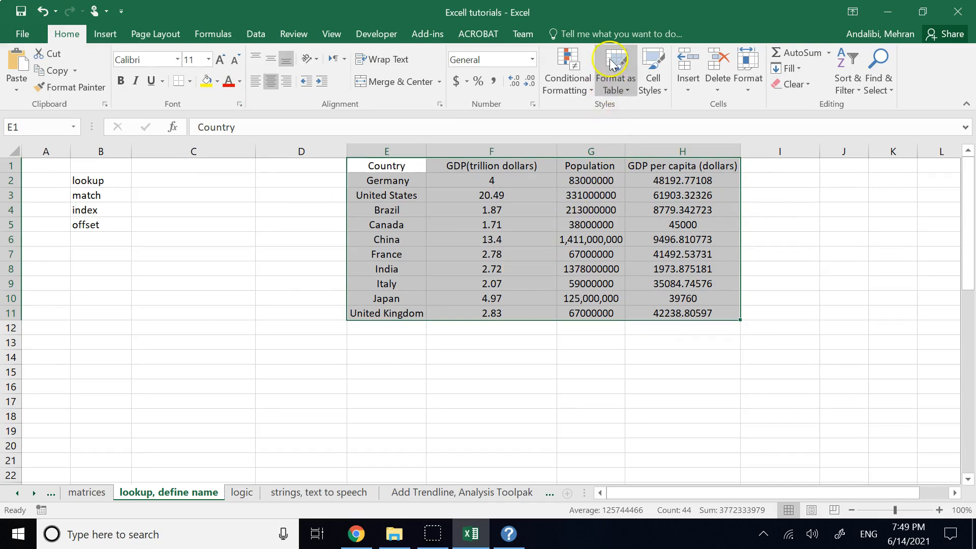
Format the country data E1:H11 as a table with headers, using the green style from the Dark group
left_click(628, 89)
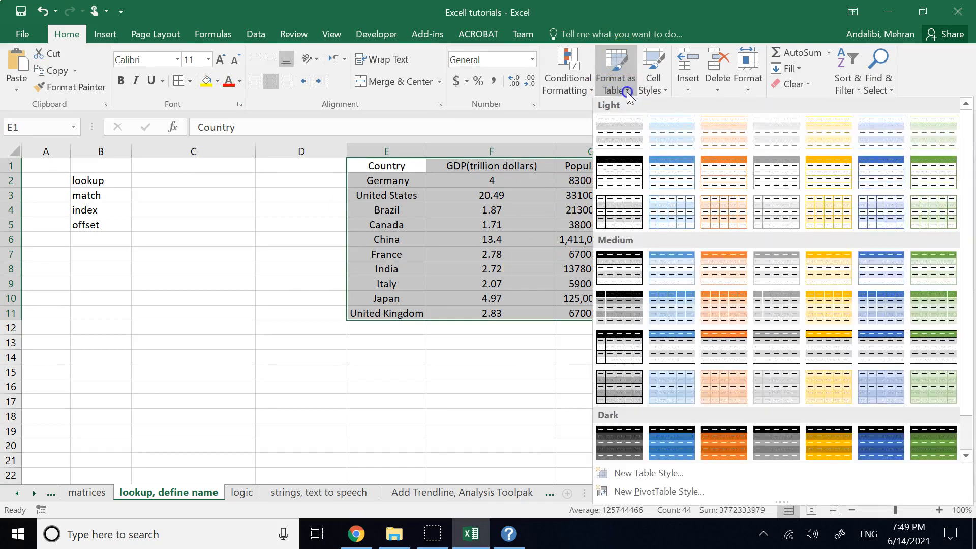
scroll(767, 282, "down", 1)
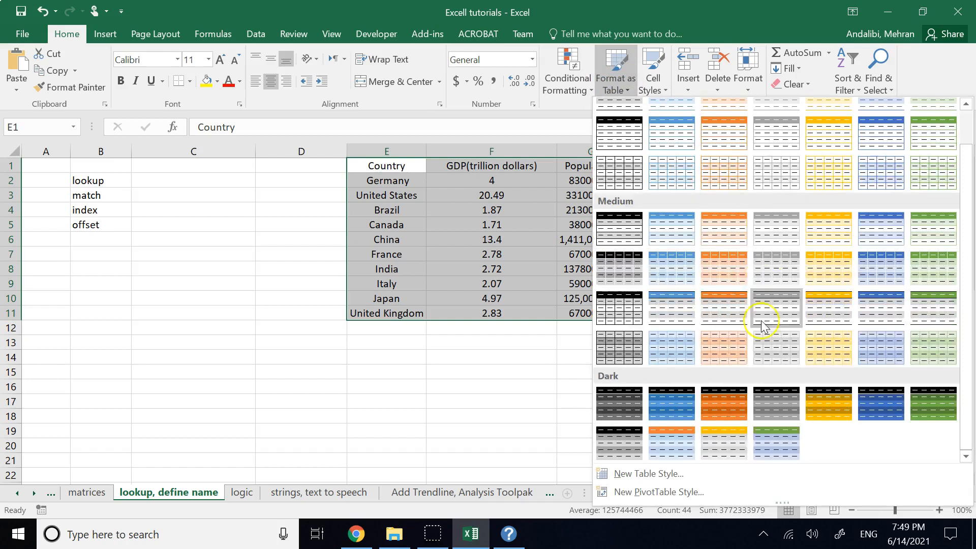
scroll(880, 259, "up", 1)
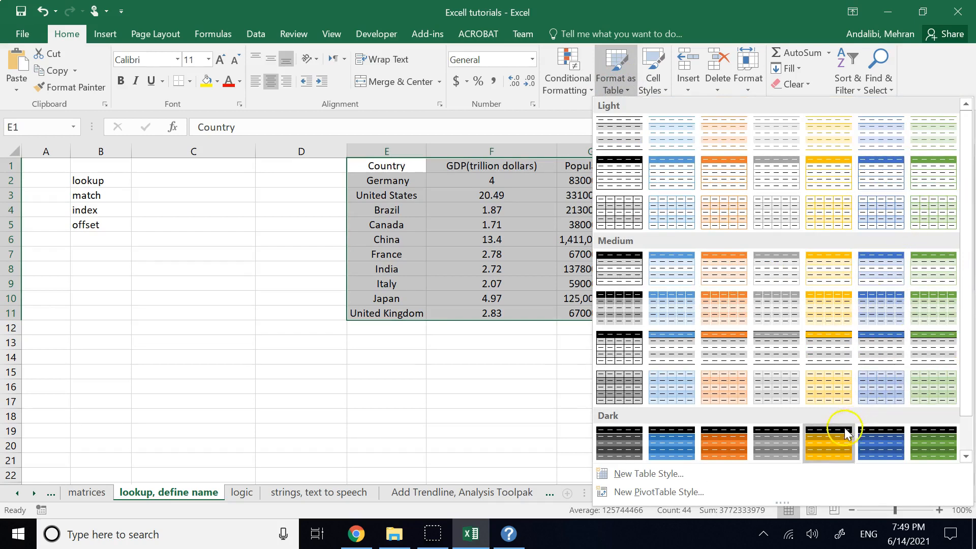
left_click(914, 441)
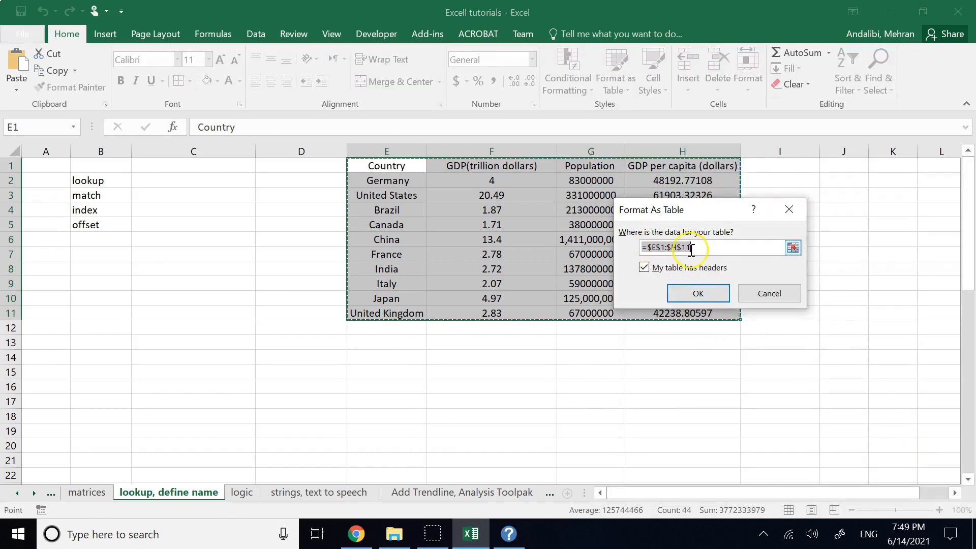
left_click(707, 294)
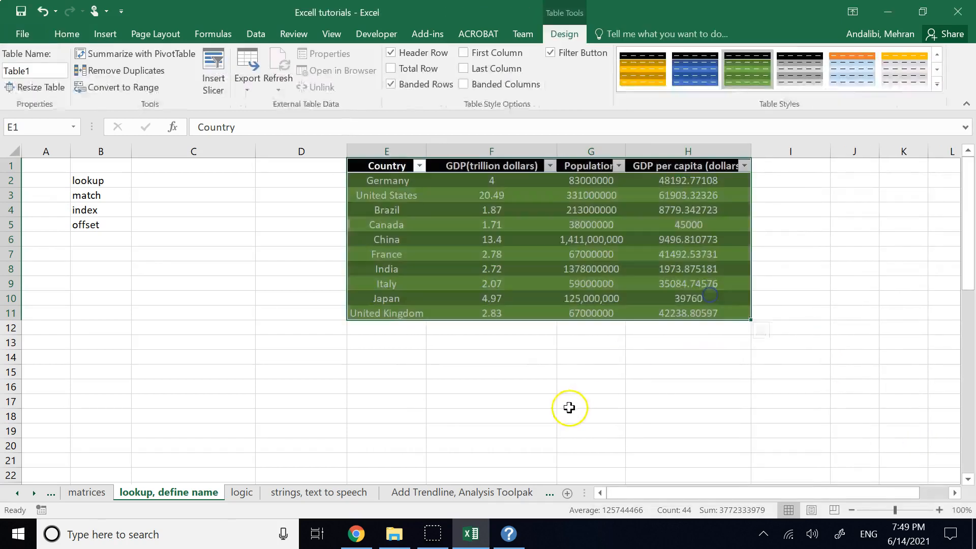
left_click(553, 402)
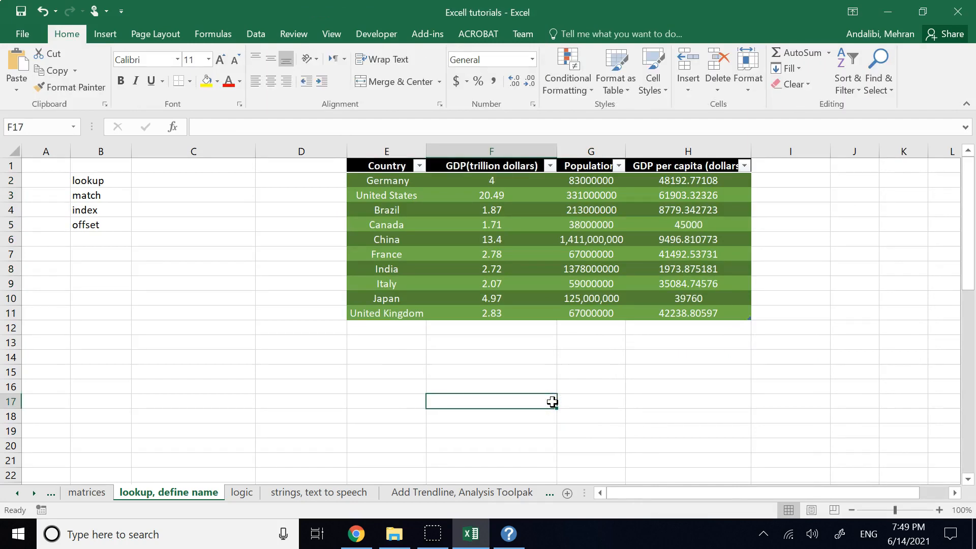
Apply all borders to the whole country table E1:H11
left_click_drag(394, 165, 736, 310)
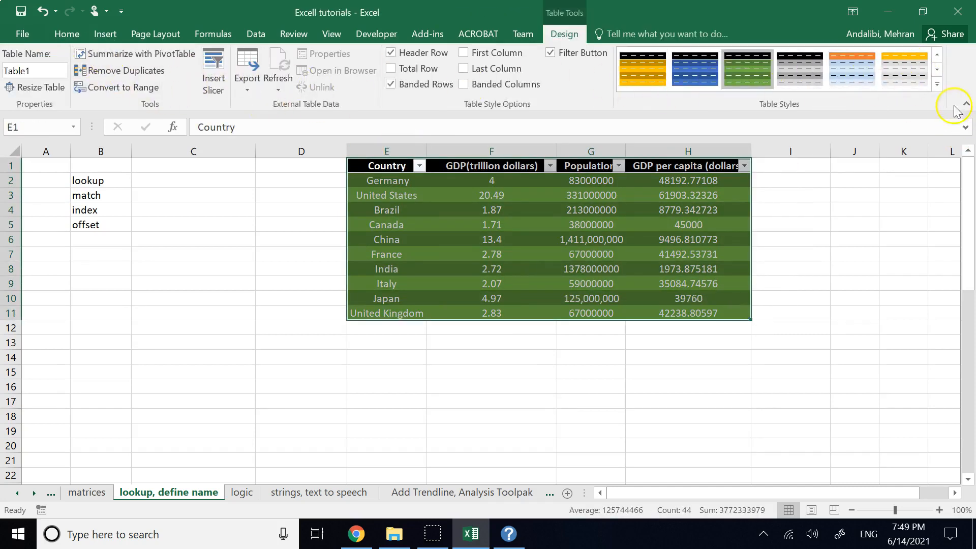
left_click(937, 85)
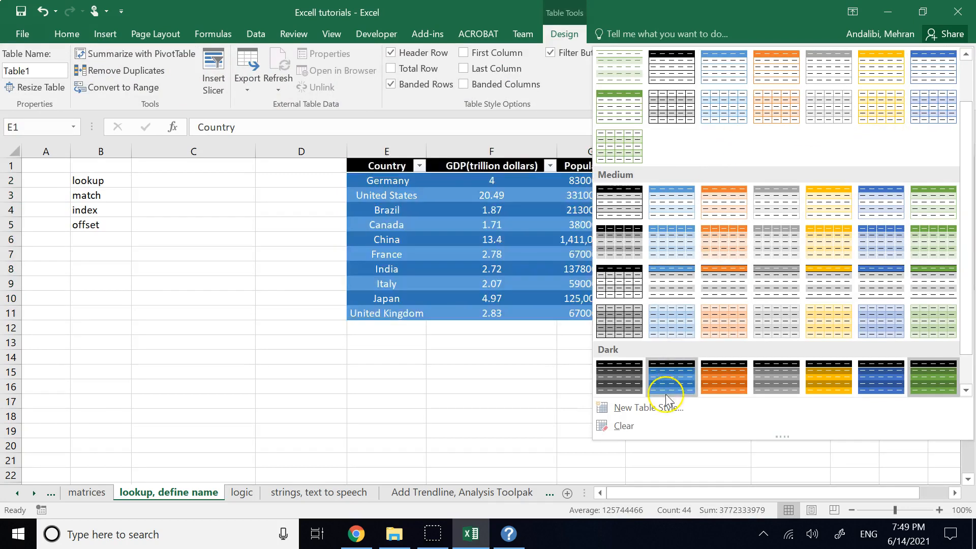
left_click(66, 34)
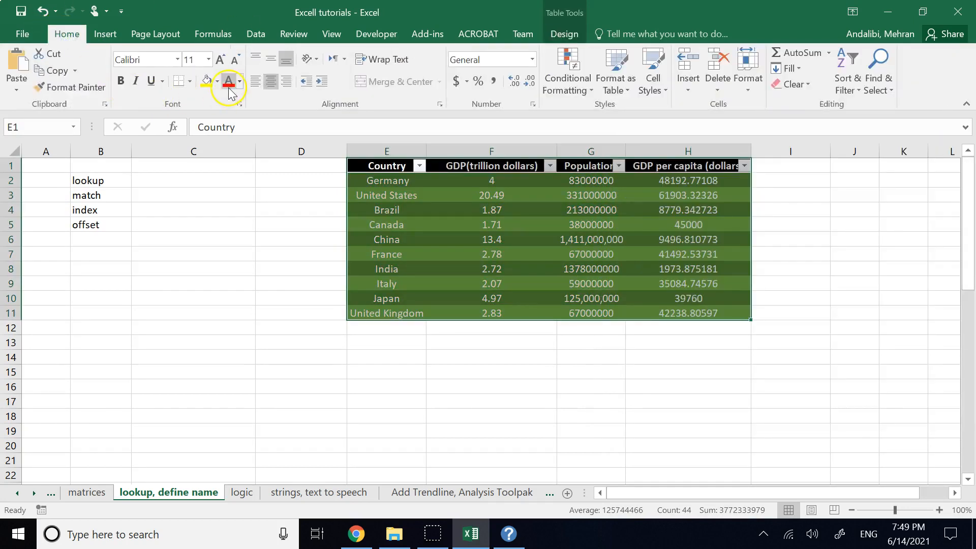
left_click(190, 82)
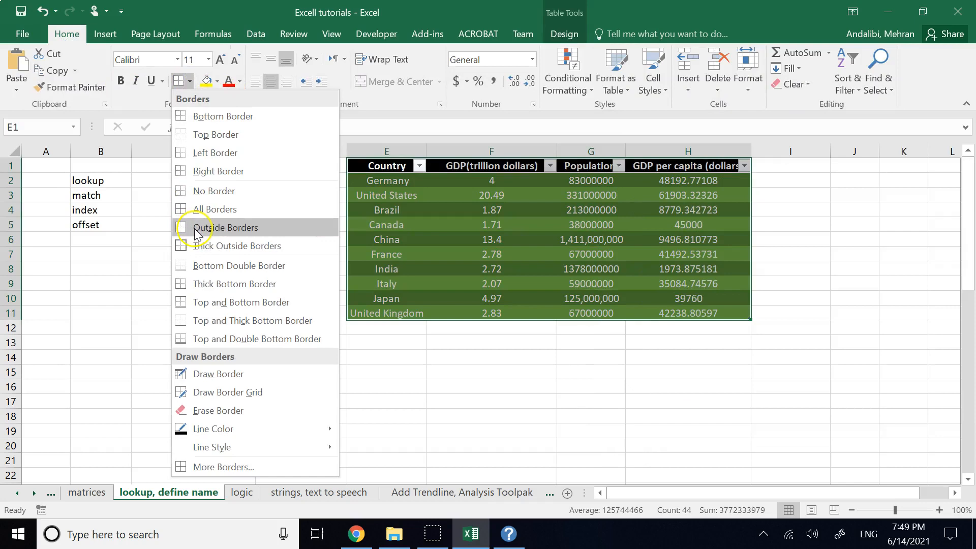
left_click(204, 207)
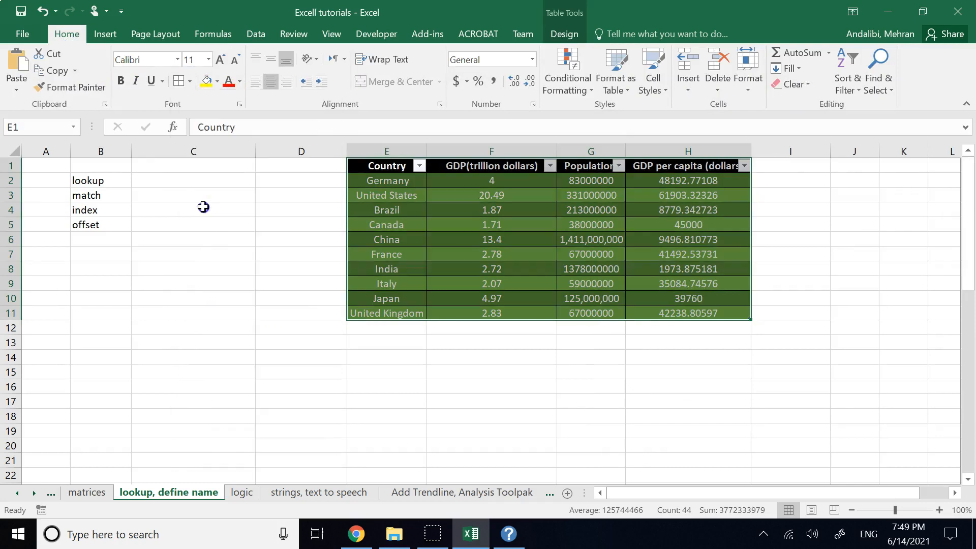
left_click(463, 399)
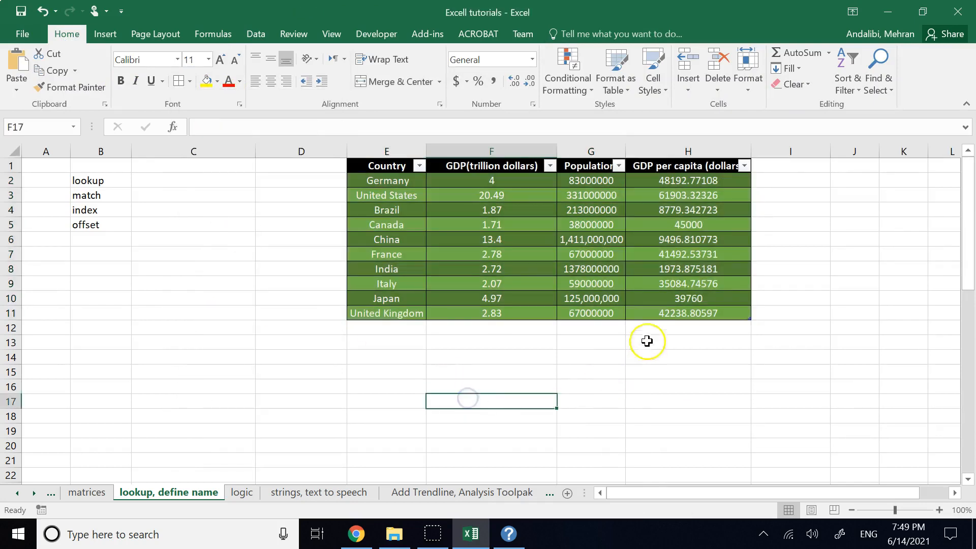
Review the sort and filter options of the Population and Country columns without applying any
left_click(621, 169)
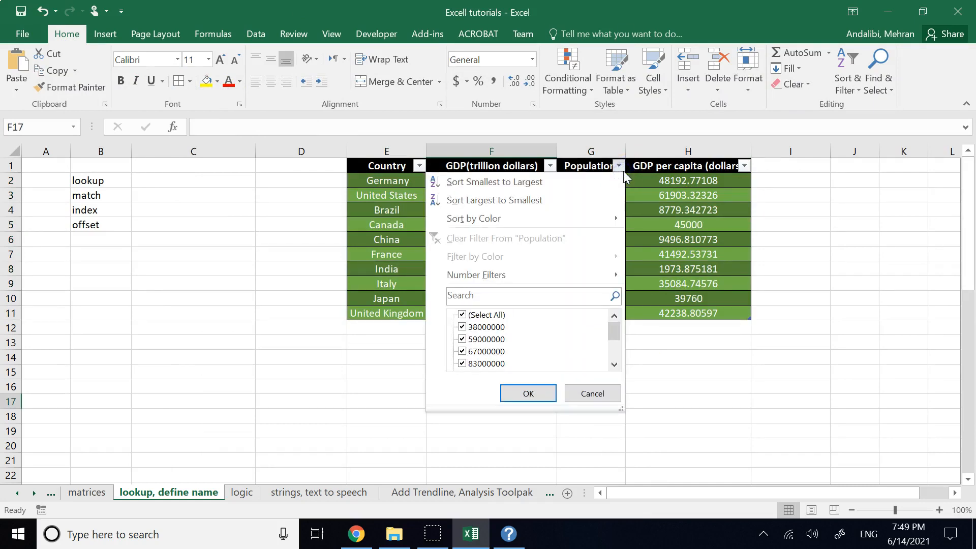
left_click(620, 168)
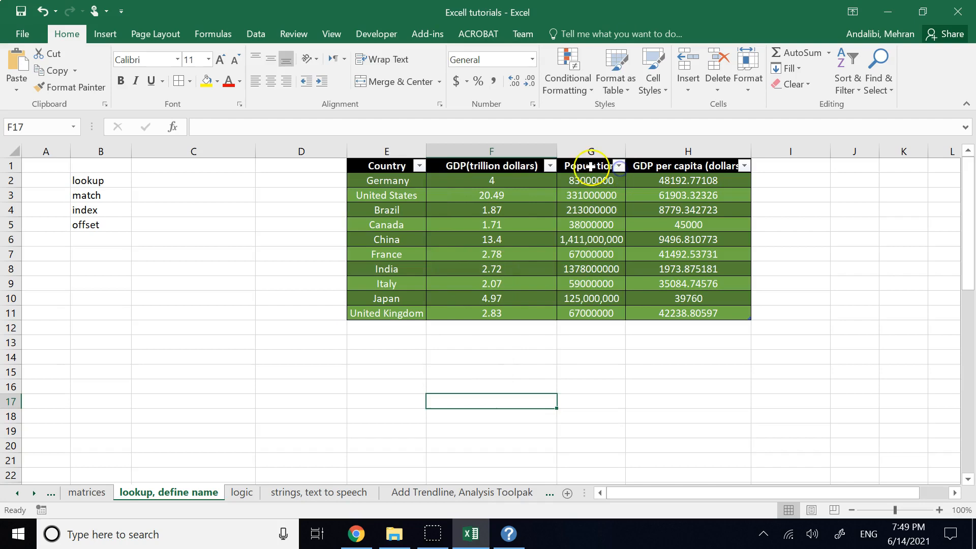
left_click(420, 168)
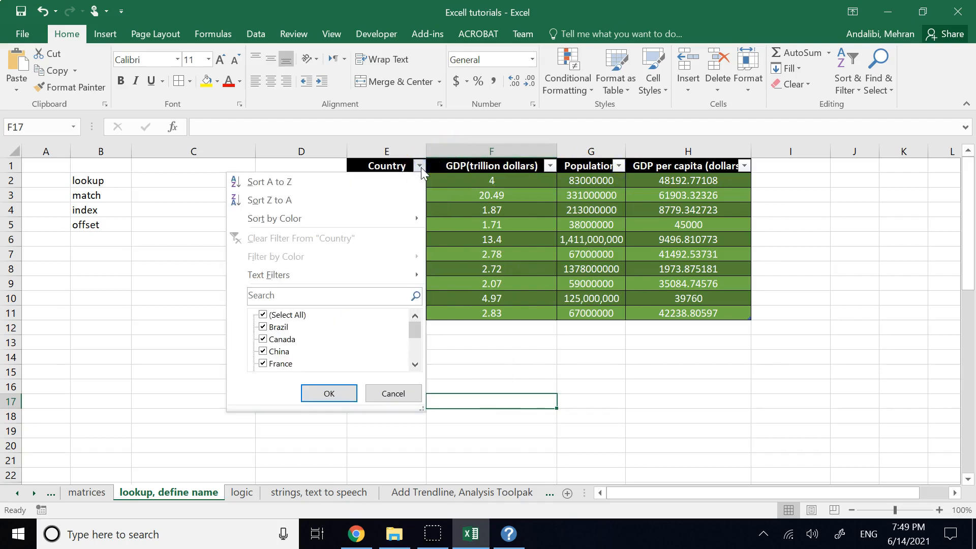
left_click(620, 374)
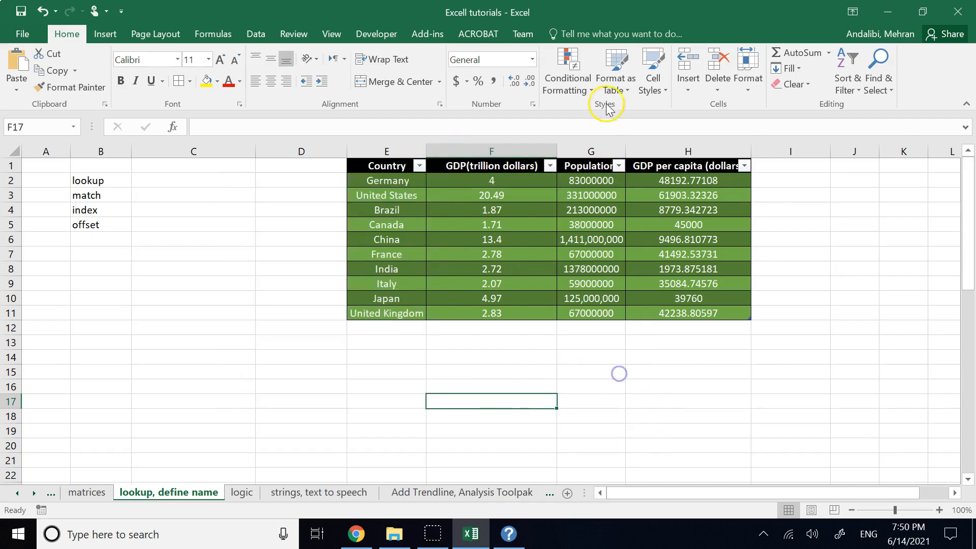
left_click(620, 91)
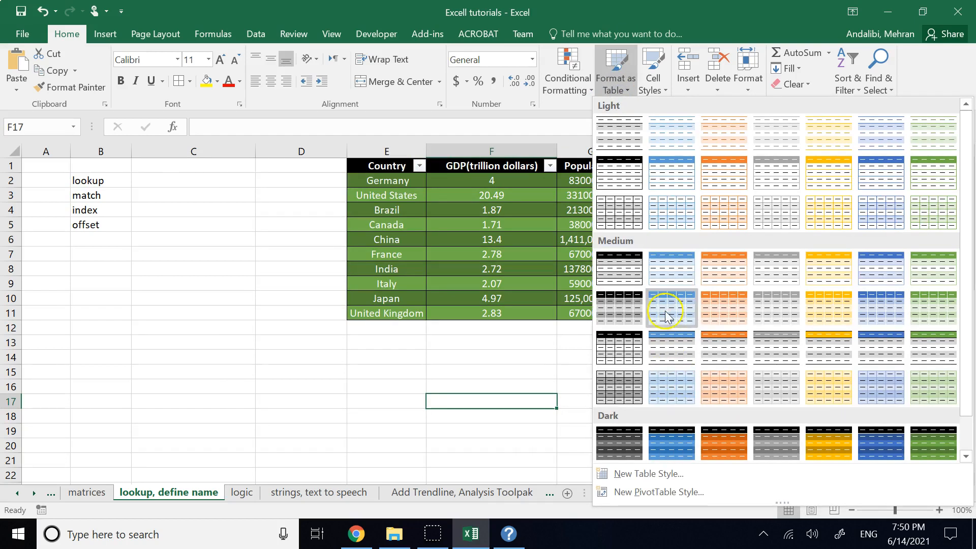
left_click(305, 351)
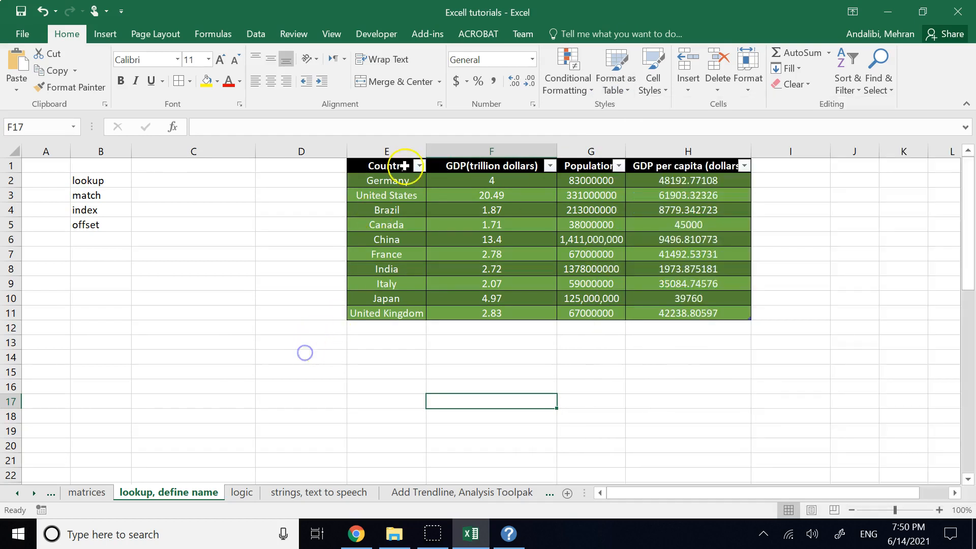
left_click(636, 374)
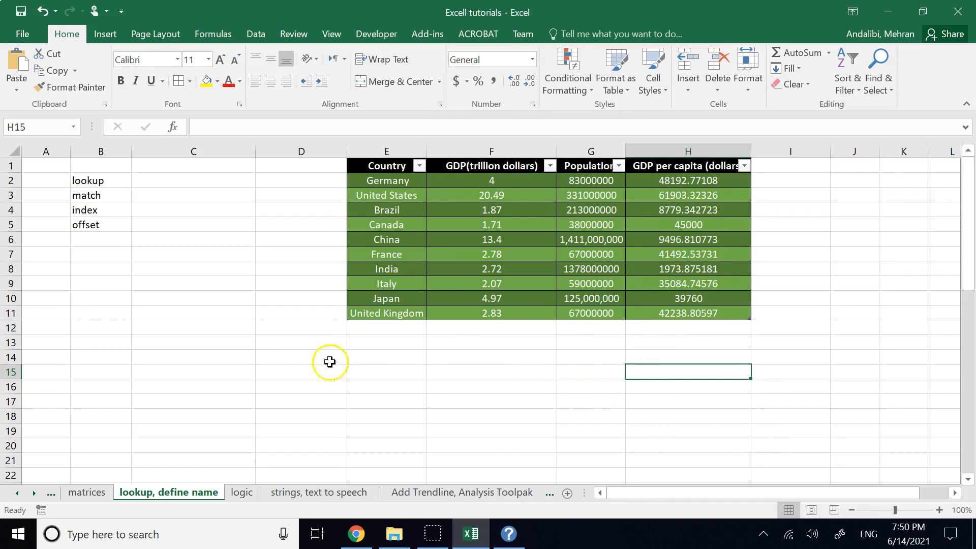
left_click(195, 374)
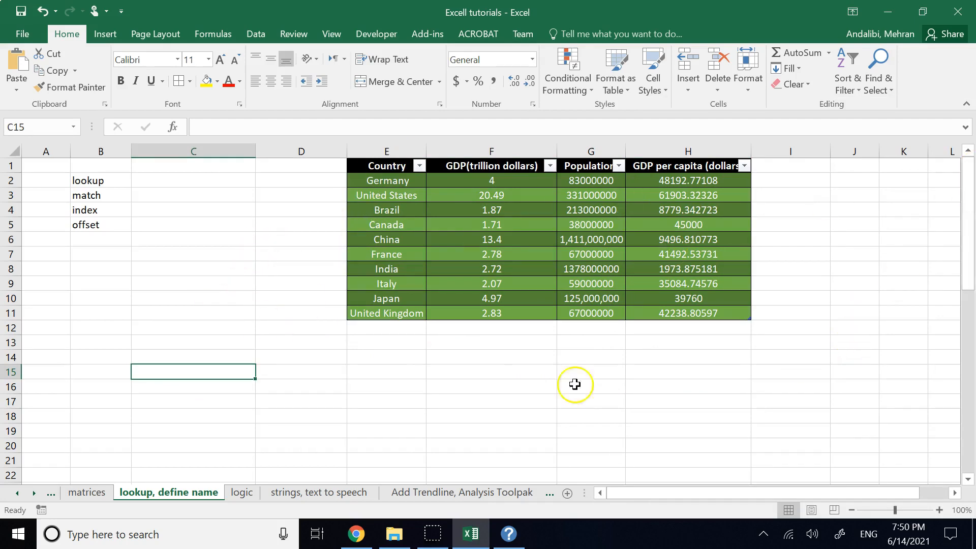
left_click(384, 353)
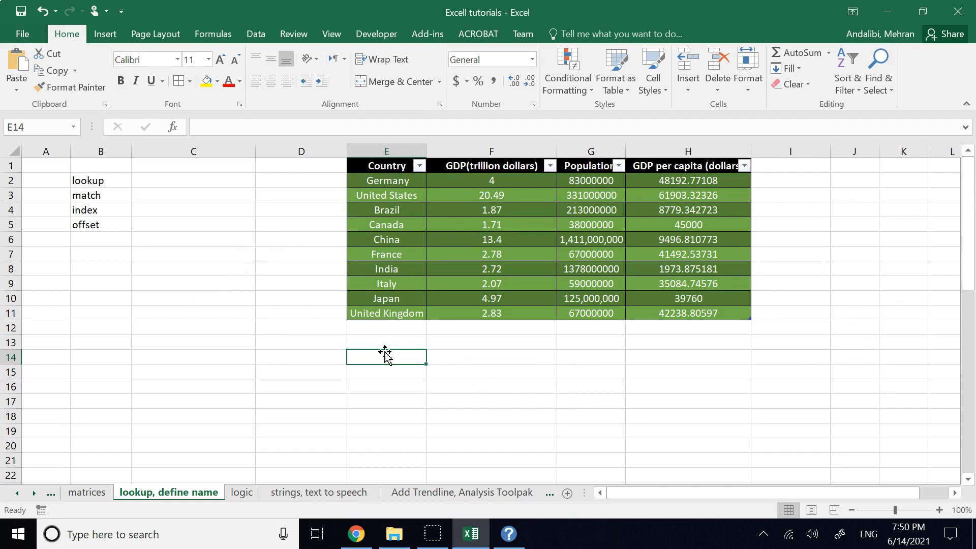
left_click(620, 97)
left_click(247, 299)
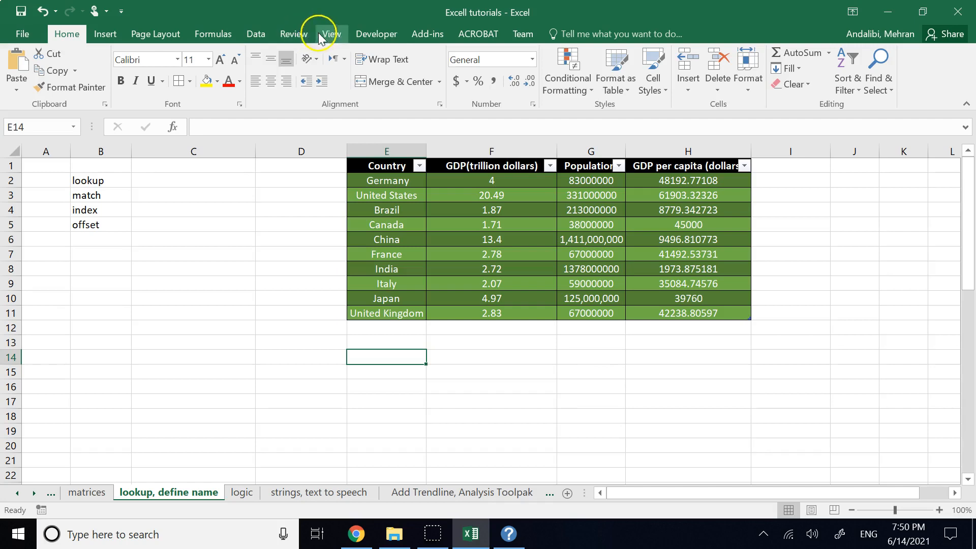
Review the form controls and ActiveX controls available for insertion without adding one
left_click(371, 37)
left_click(303, 92)
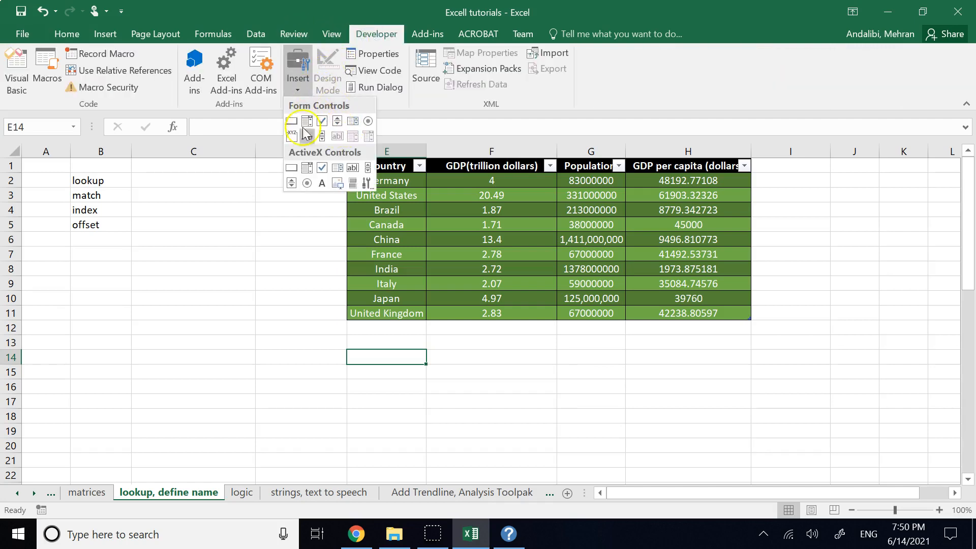
left_click(311, 330)
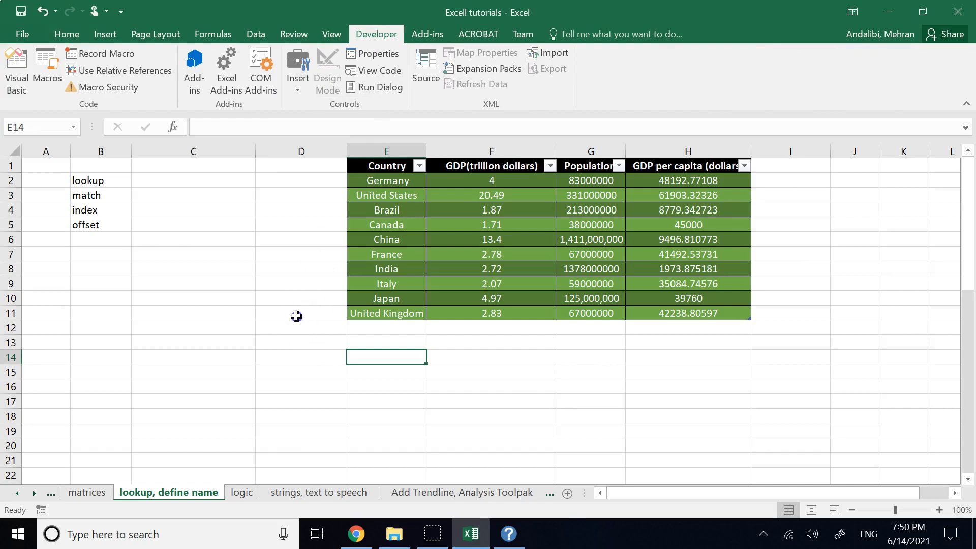
left_click(296, 316)
left_click(574, 418)
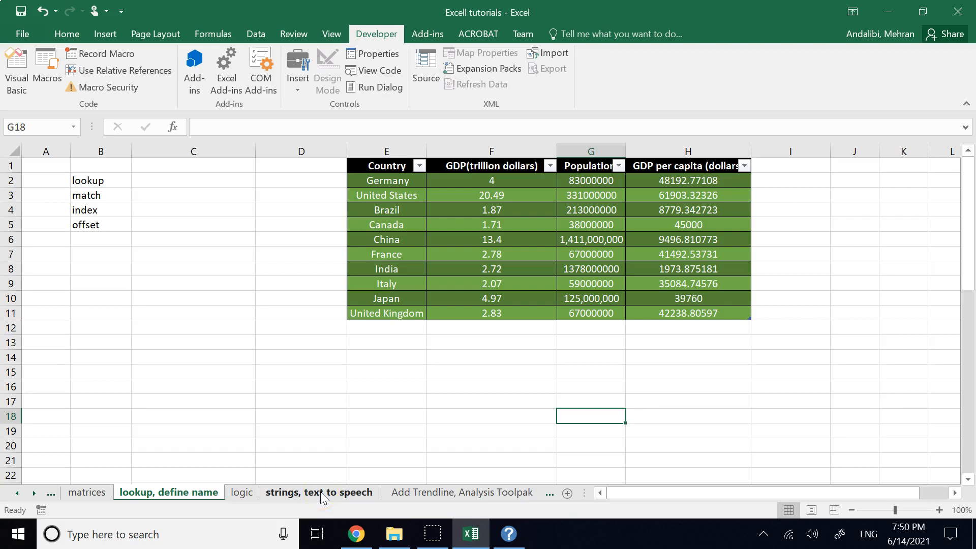
left_click(284, 445)
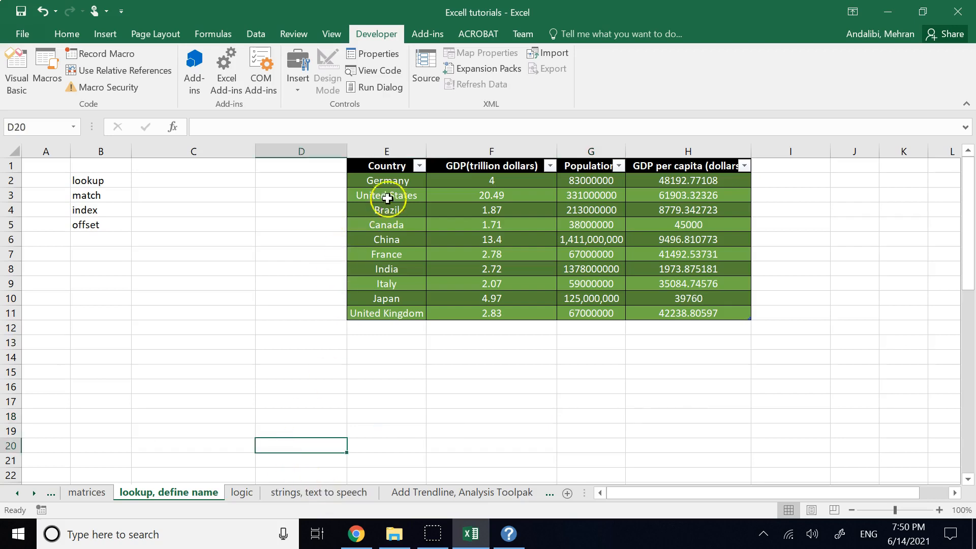
Select the country names in E2:E11 to check their defined name, and review the function names in B2:B5
left_click_drag(389, 181, 394, 305)
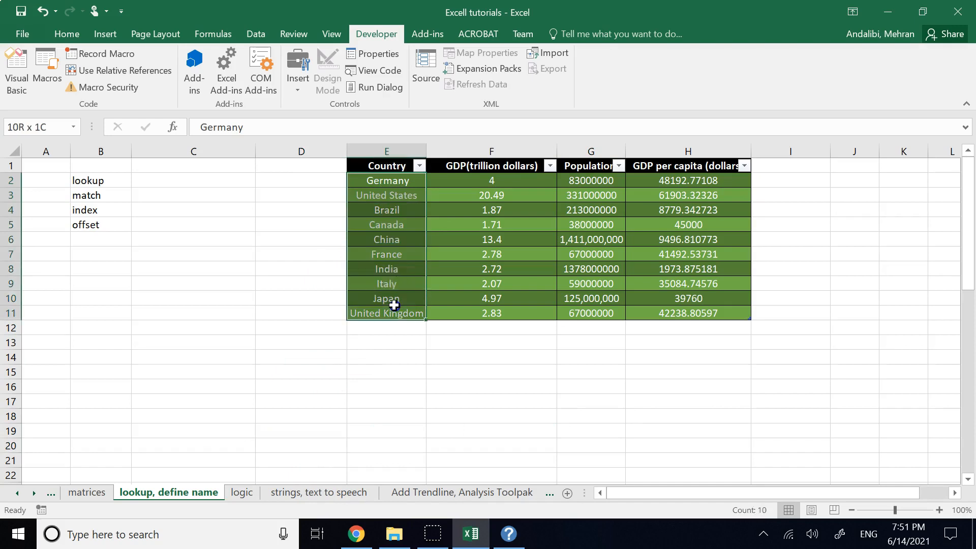
left_click_drag(394, 305, 394, 305)
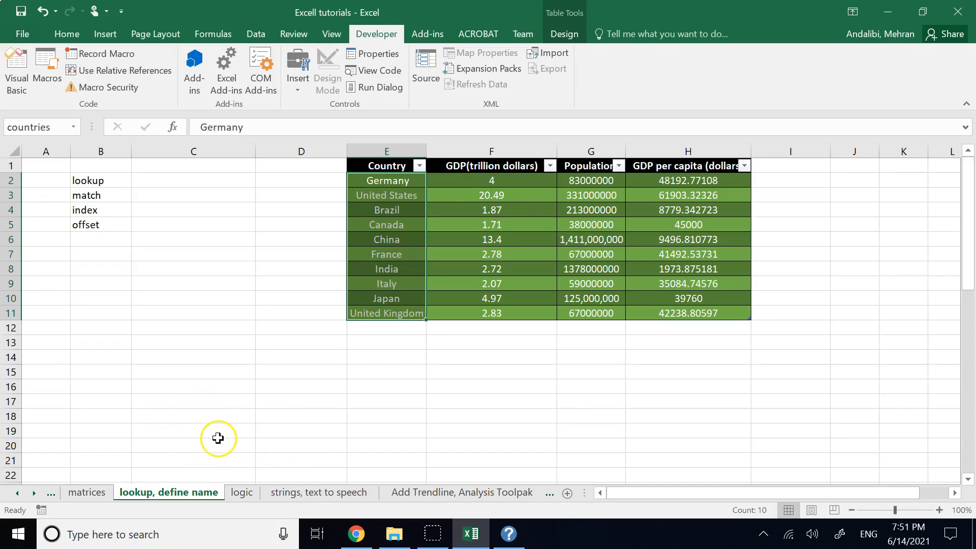
left_click_drag(98, 182, 109, 224)
left_click(224, 344)
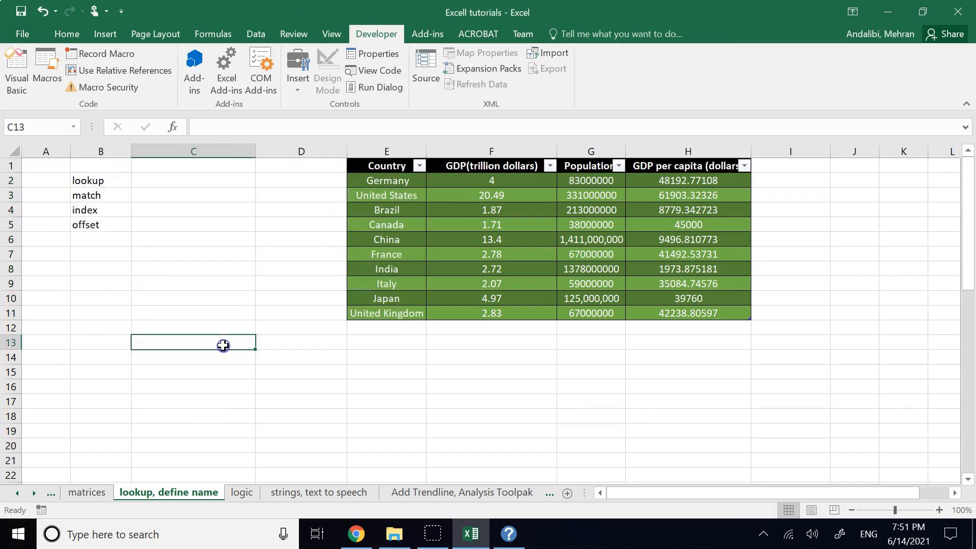